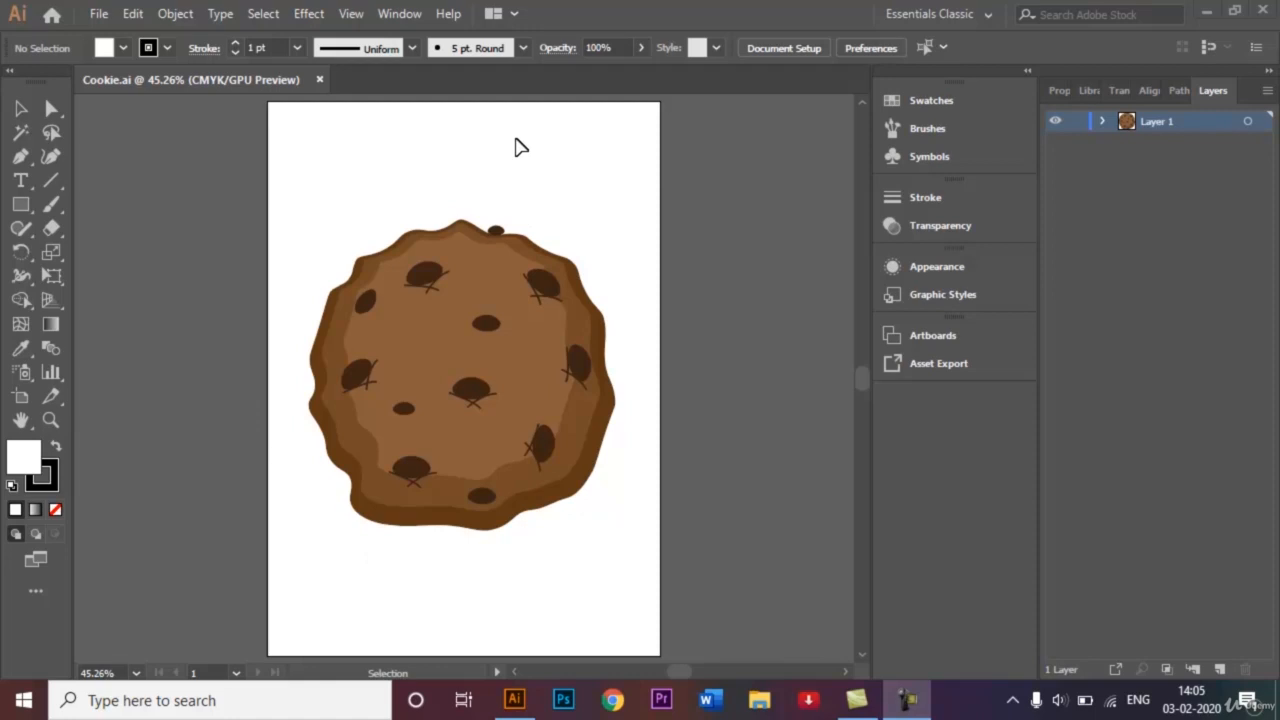
- Create a portrait A4 document, 210 x 297 mm, named "Chocolate Chip Cookie"
left_click(99, 14)
left_click(125, 40)
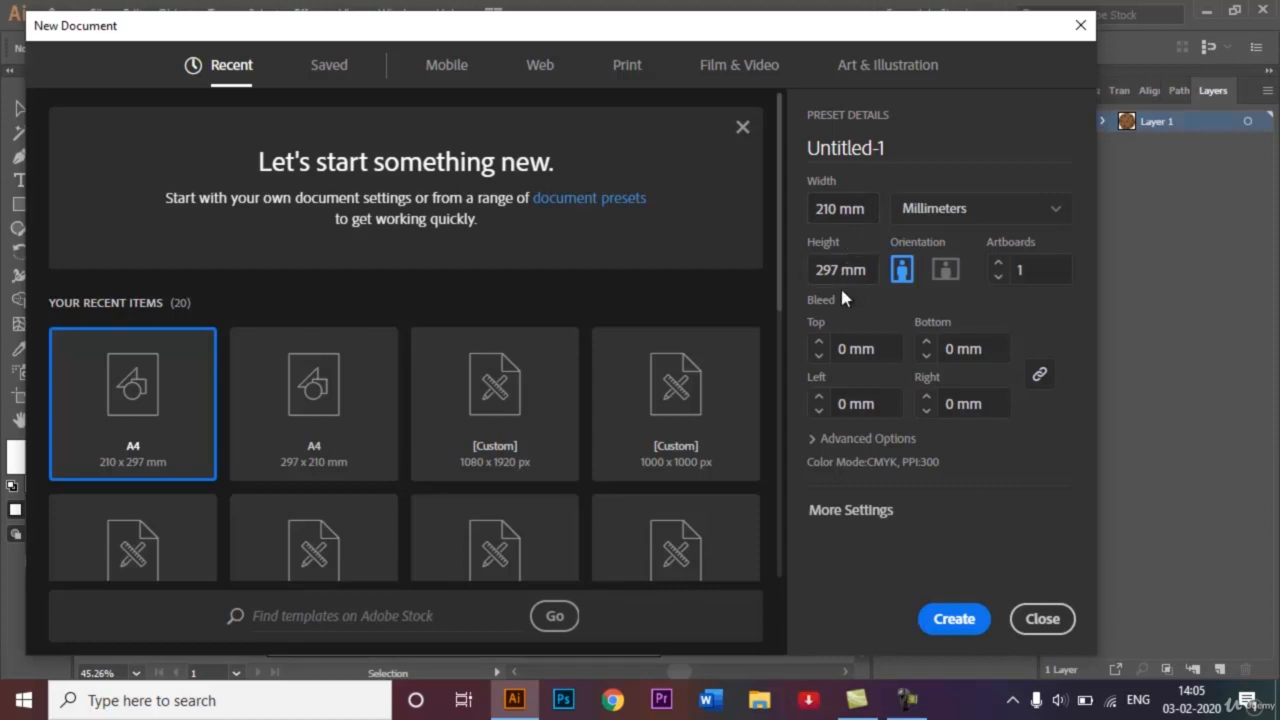
double_click(896, 144)
key("BackSpace")
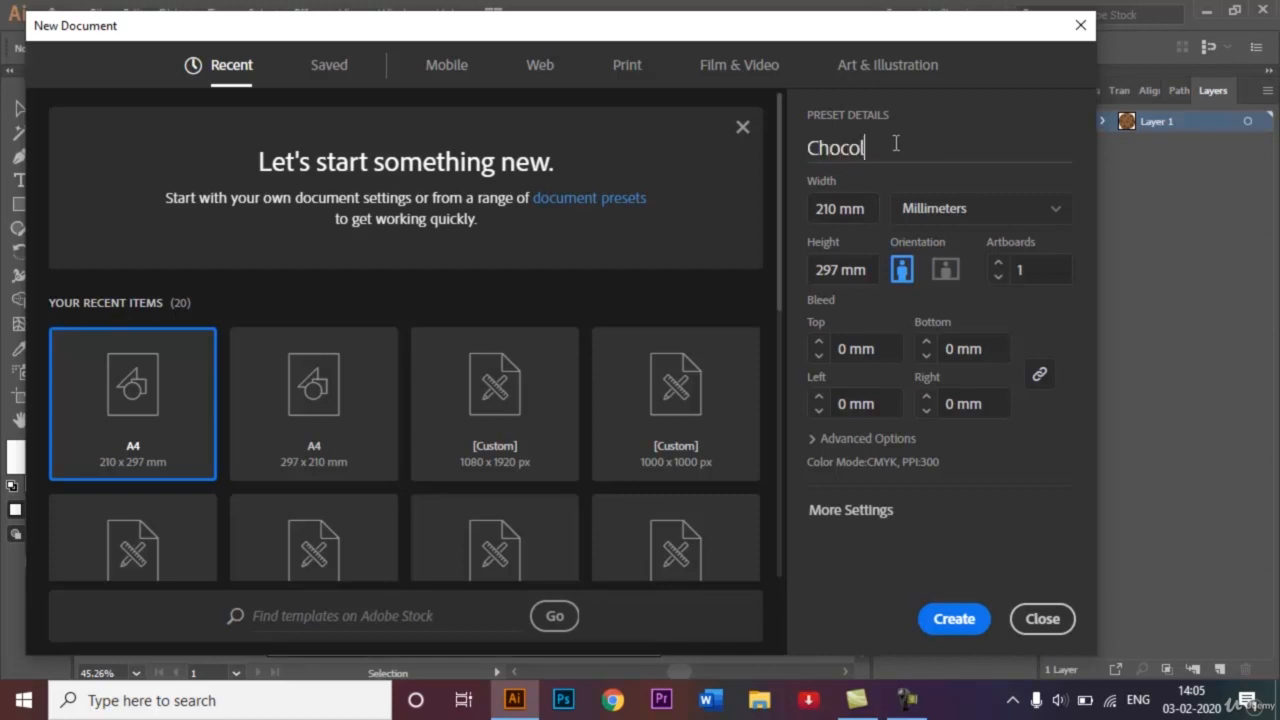
type("Chocolate Chip Cookie")
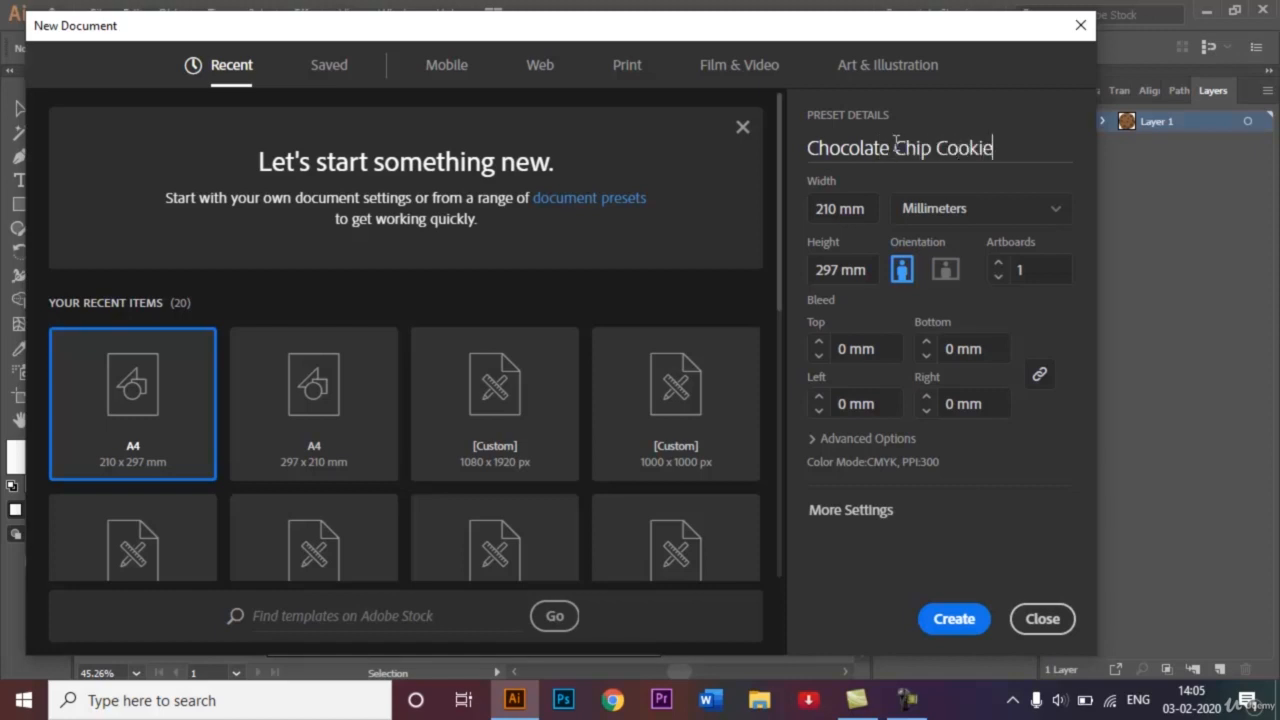
left_click(954, 618)
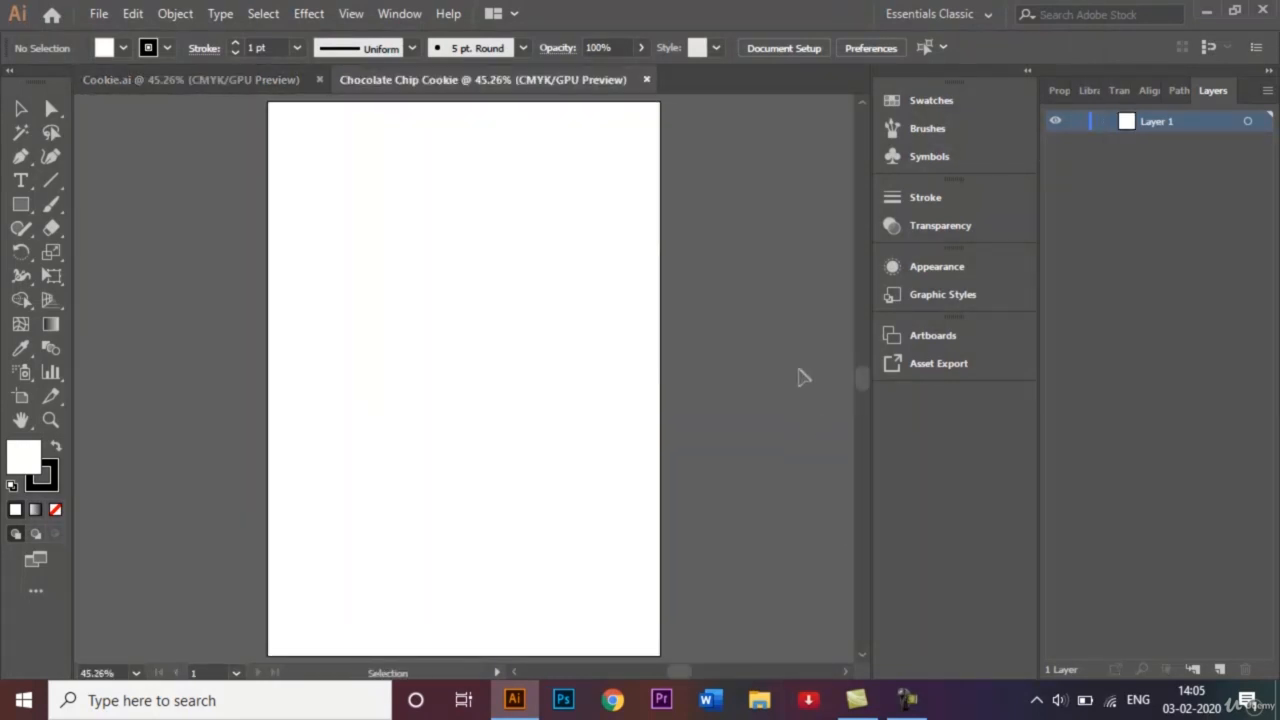
- Draw a large circle with no fill and a black 1 pt stroke outward from the artboard's center, using the Ellipse tool
left_click(230, 88)
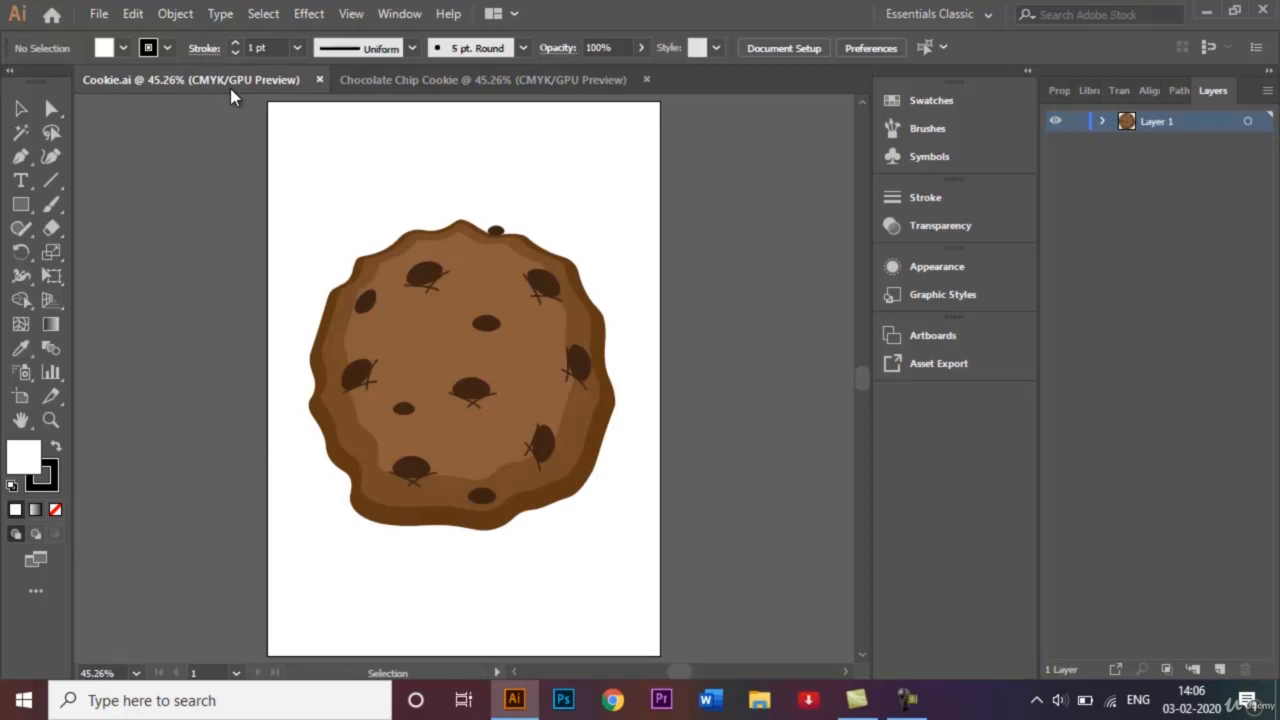
left_click(387, 79)
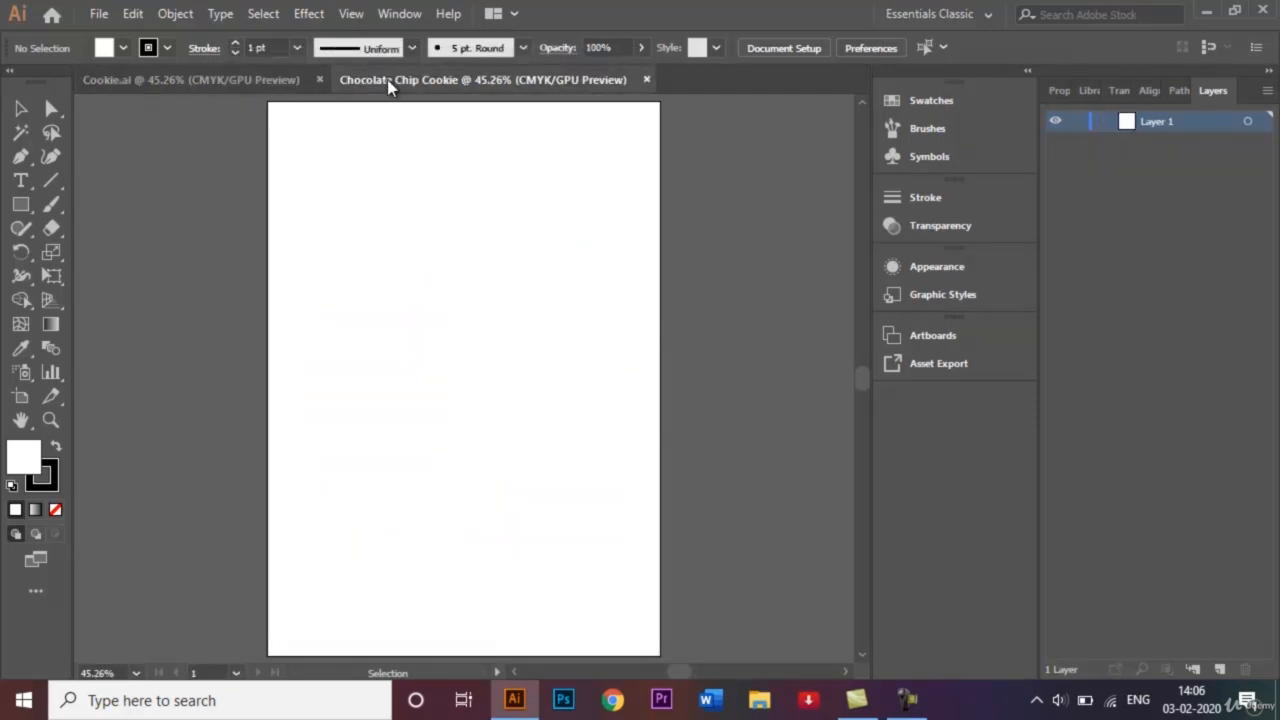
left_click(20, 206)
left_click(20, 207)
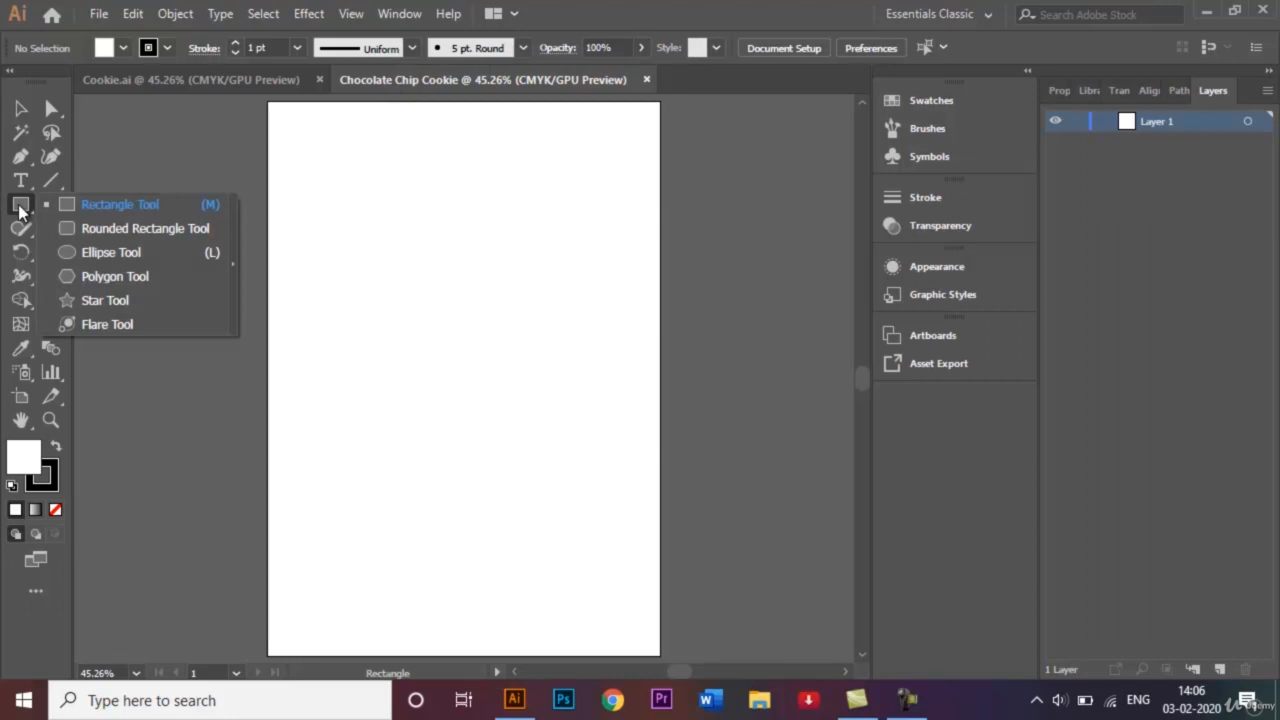
left_click(98, 258)
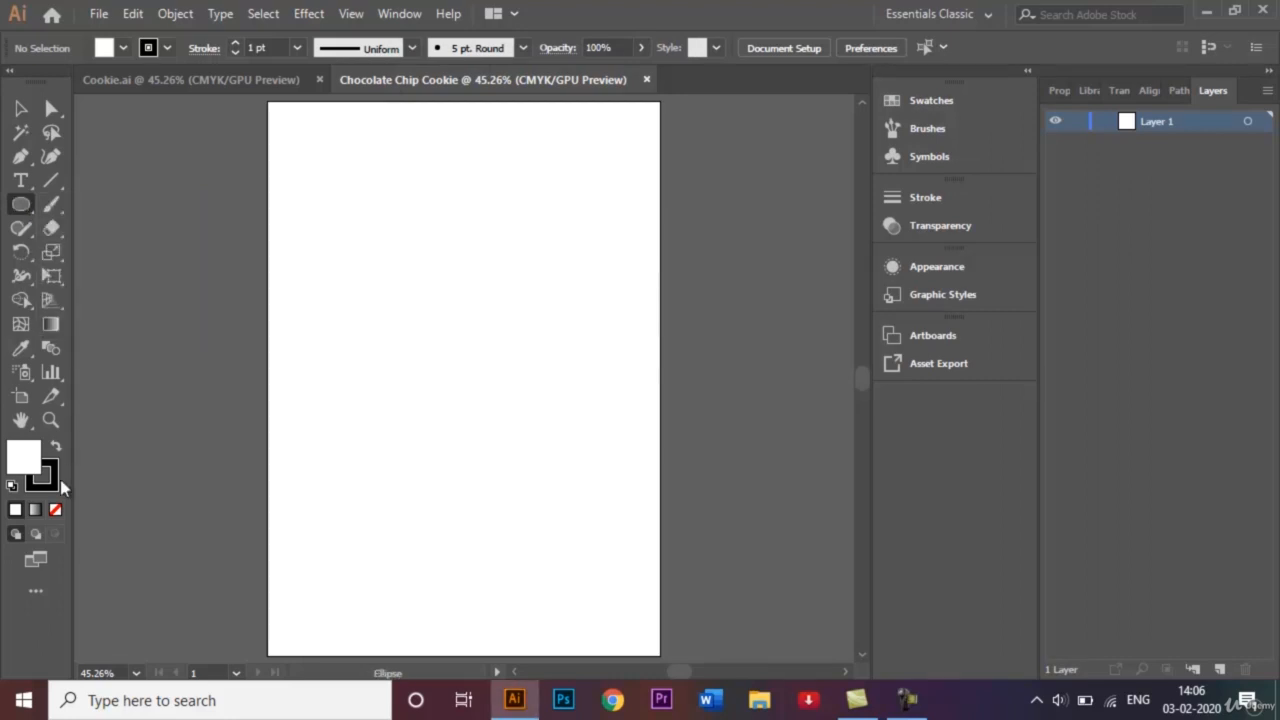
left_click(56, 512)
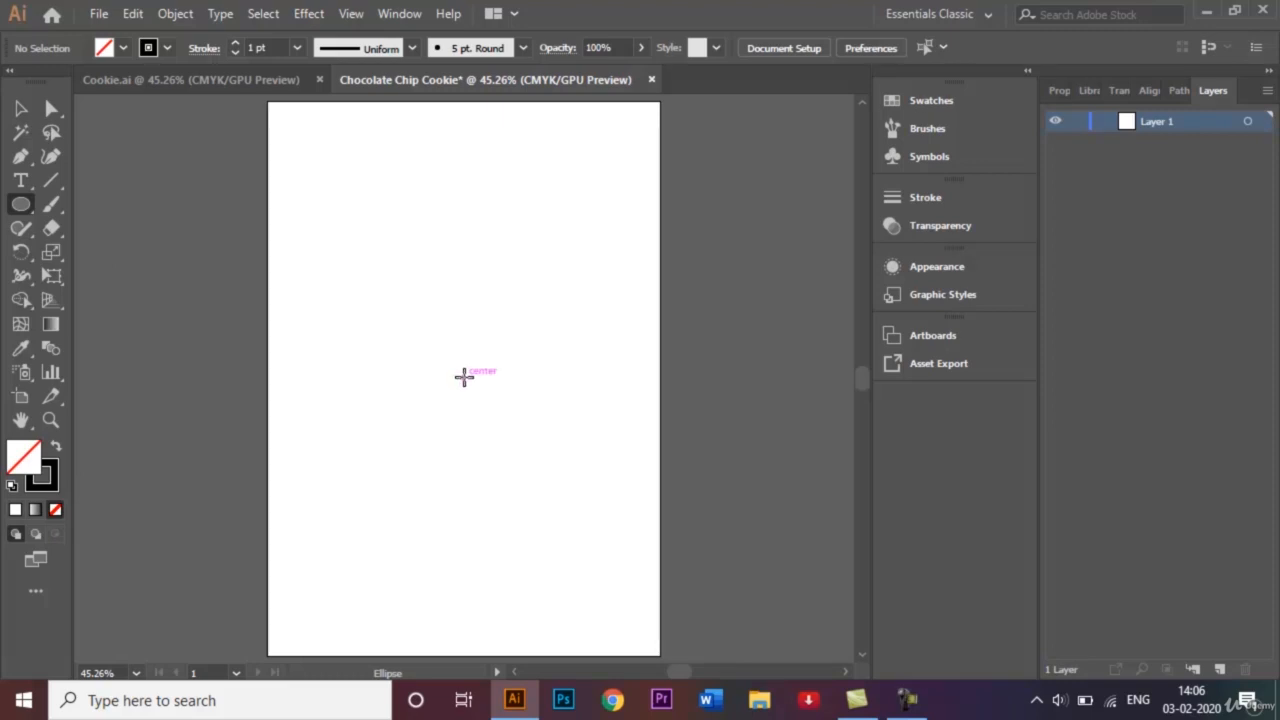
left_click_drag(463, 376, 623, 486)
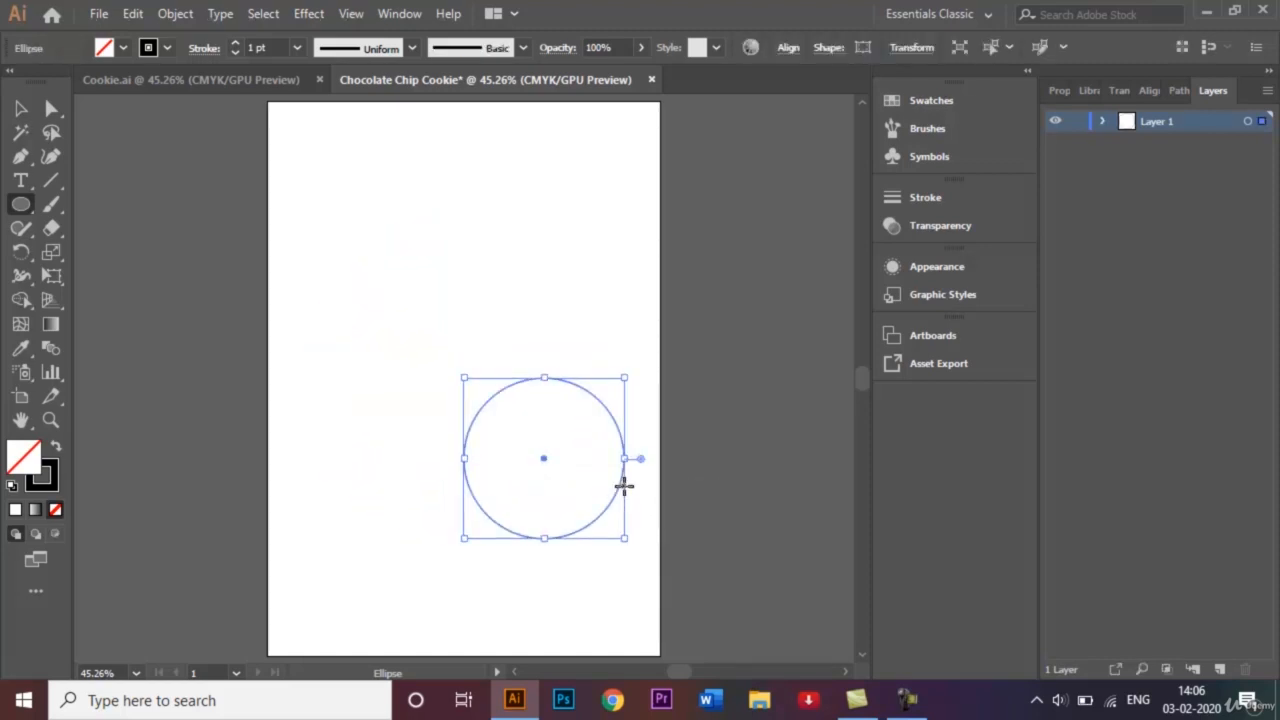
key("ctrl+z")
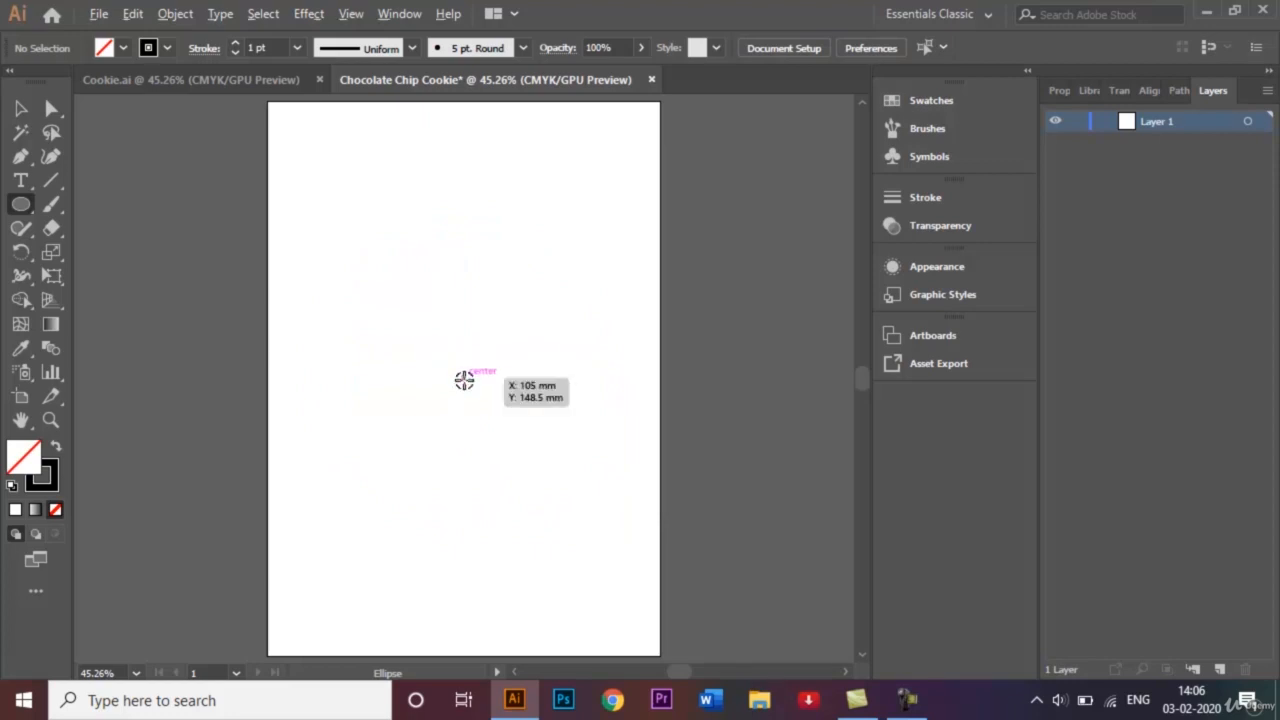
left_click_drag(464, 379, 622, 534)
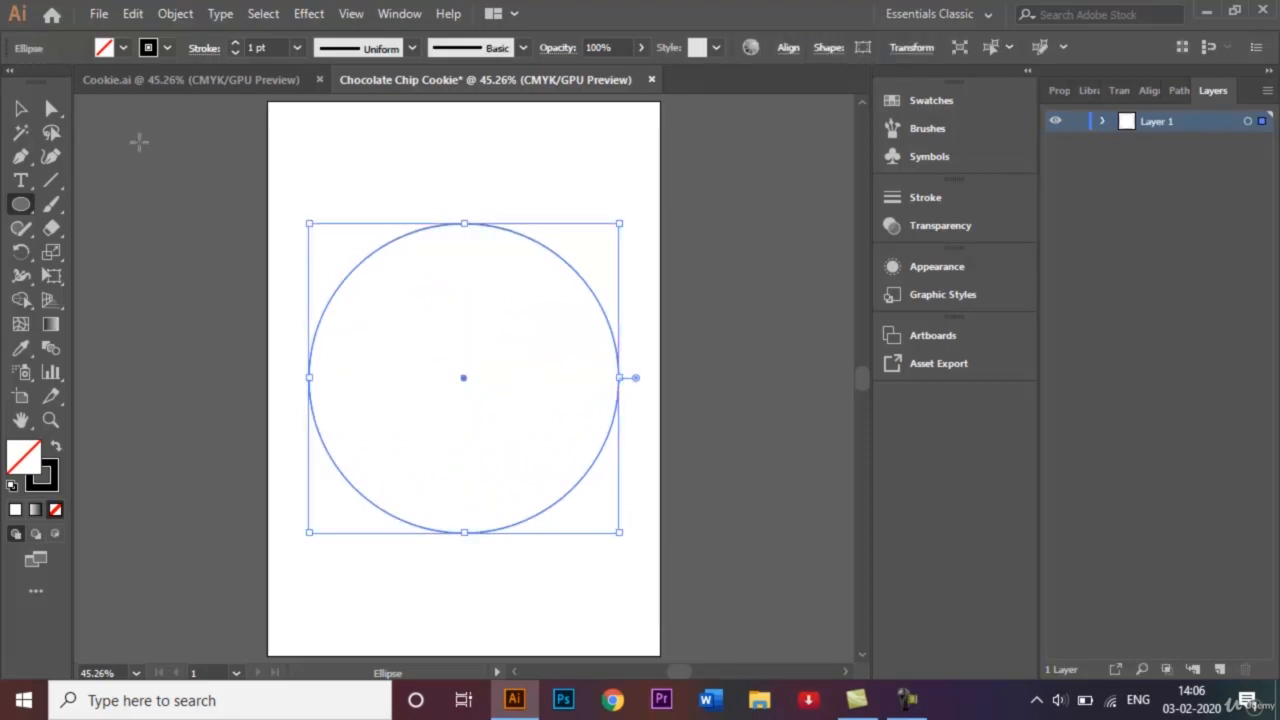
left_click(21, 109)
left_click(392, 137)
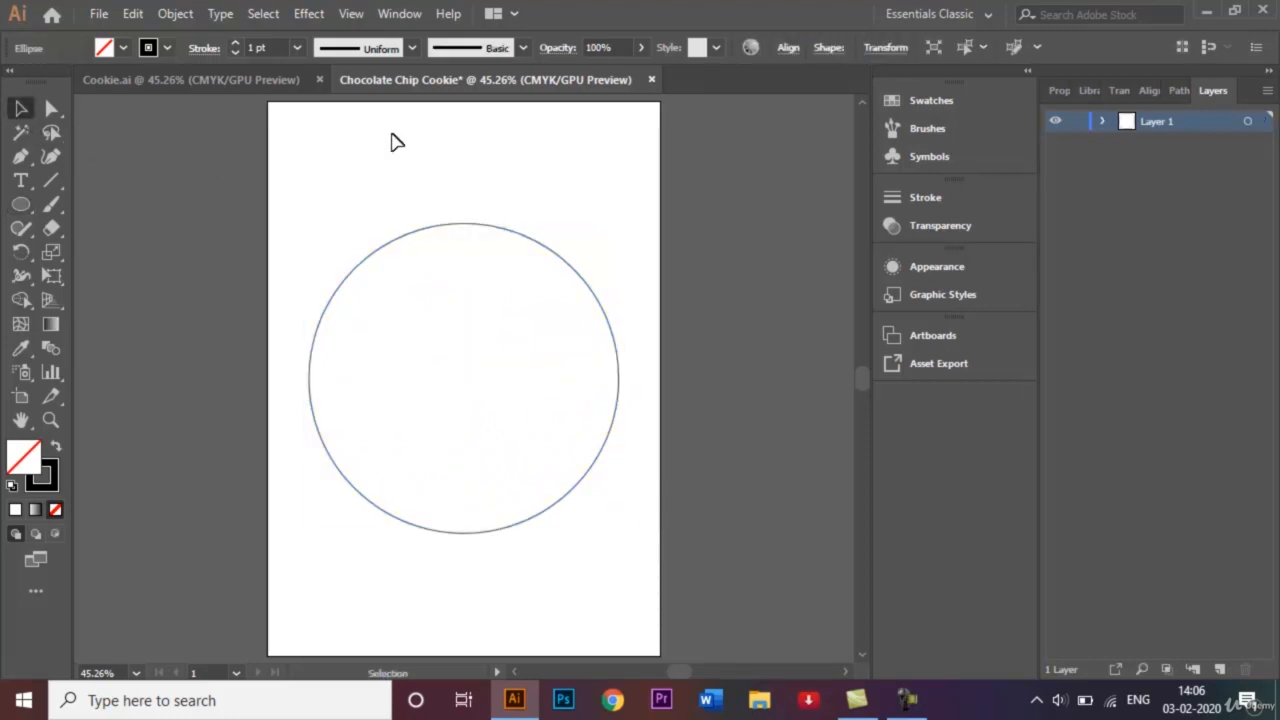
- Start a wavy cookie outline with the Curvature tool, weaving across the guide circle from its upper left over the top and down the right side
left_click(250, 82)
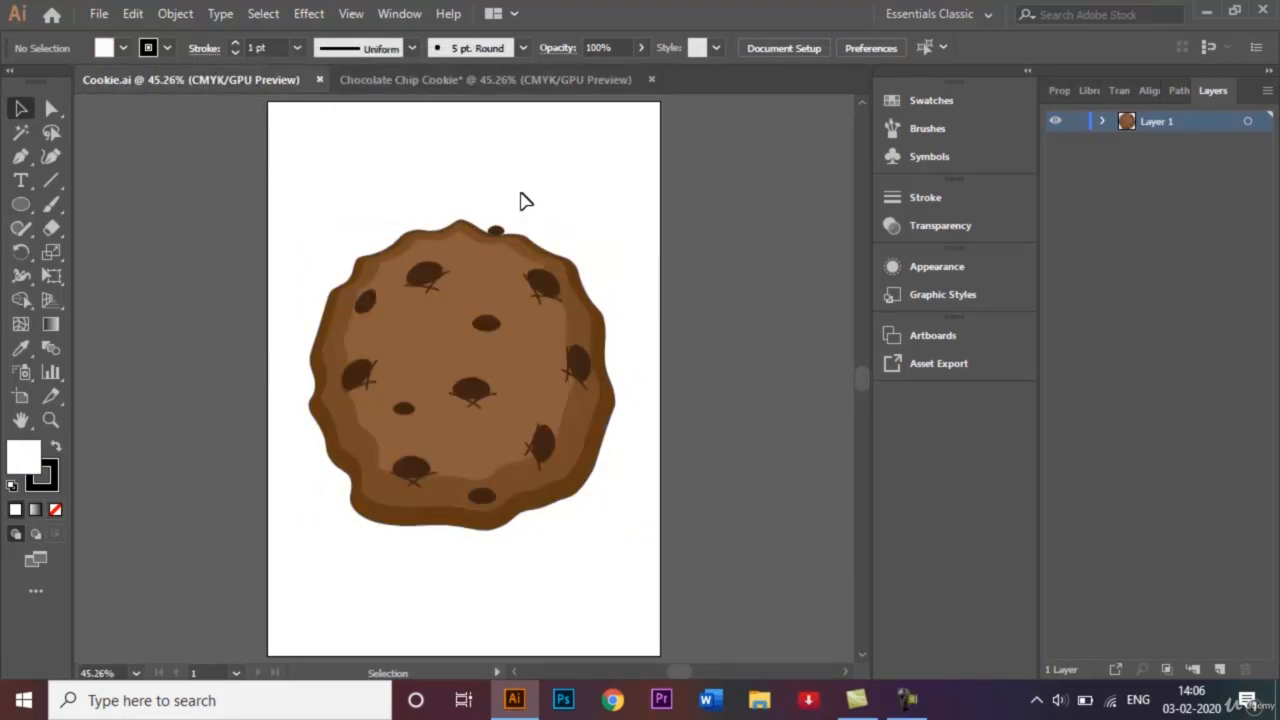
left_click(444, 88)
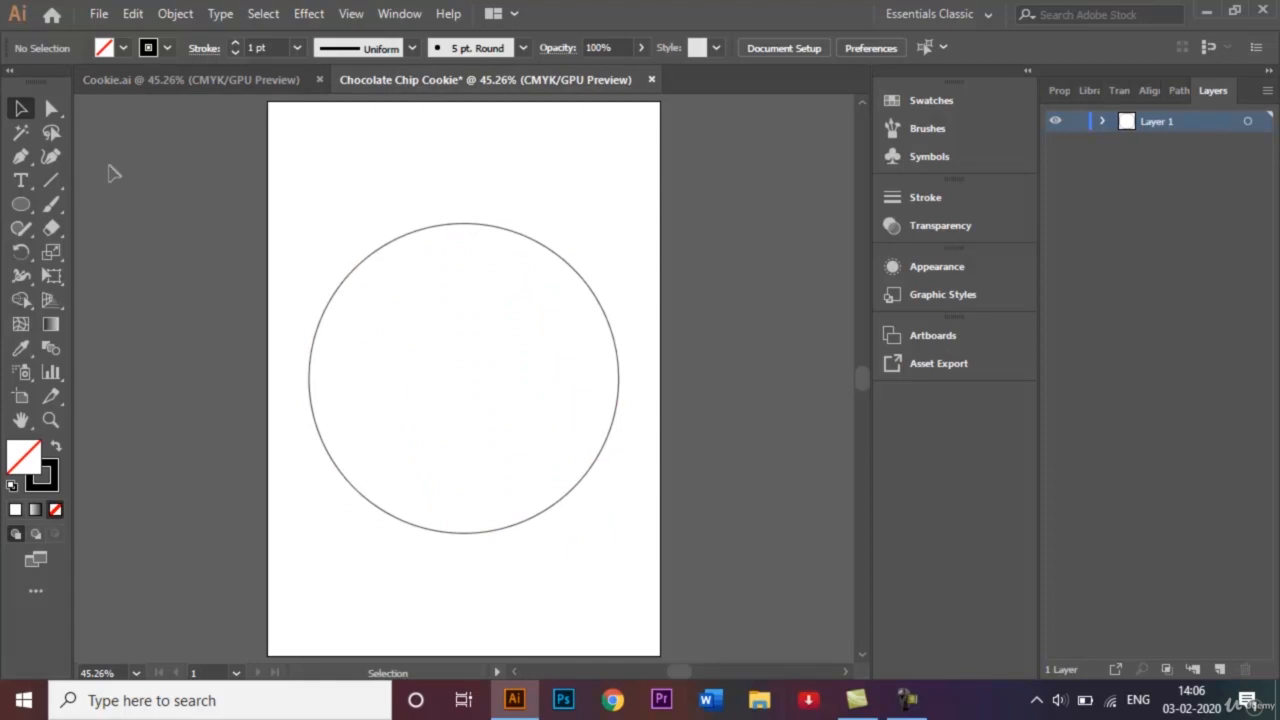
left_click(58, 160)
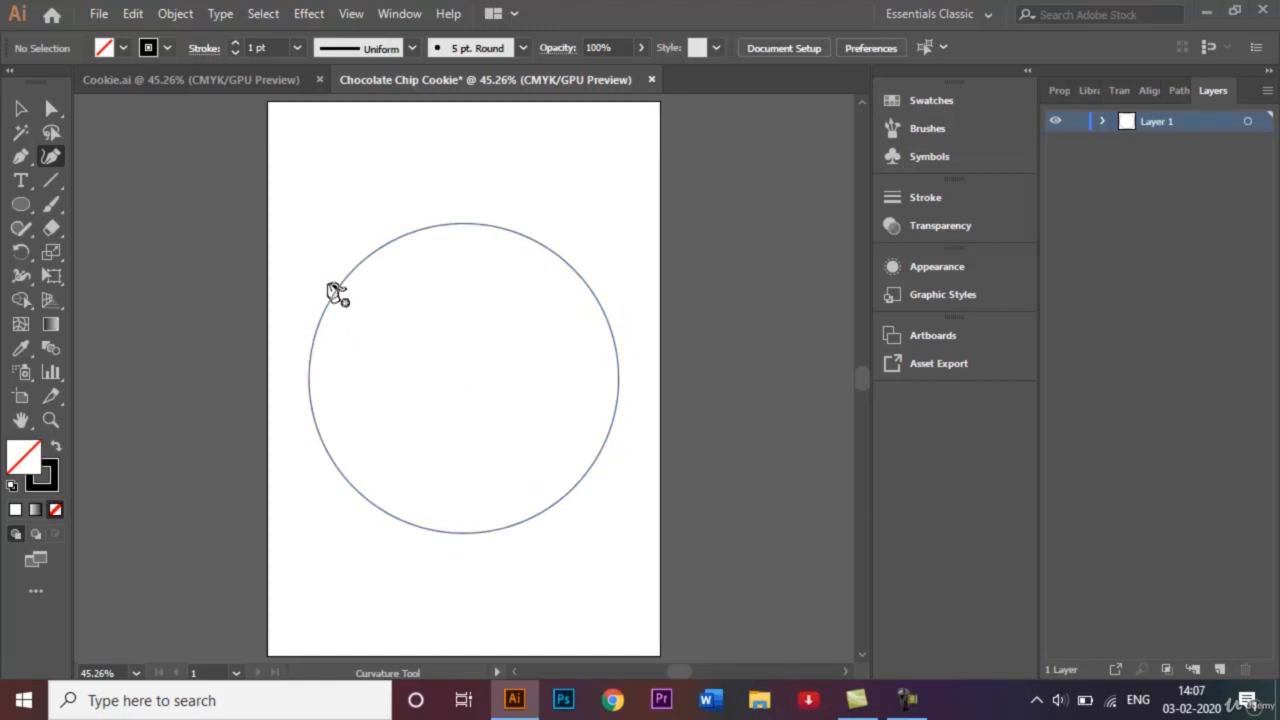
left_click(396, 223)
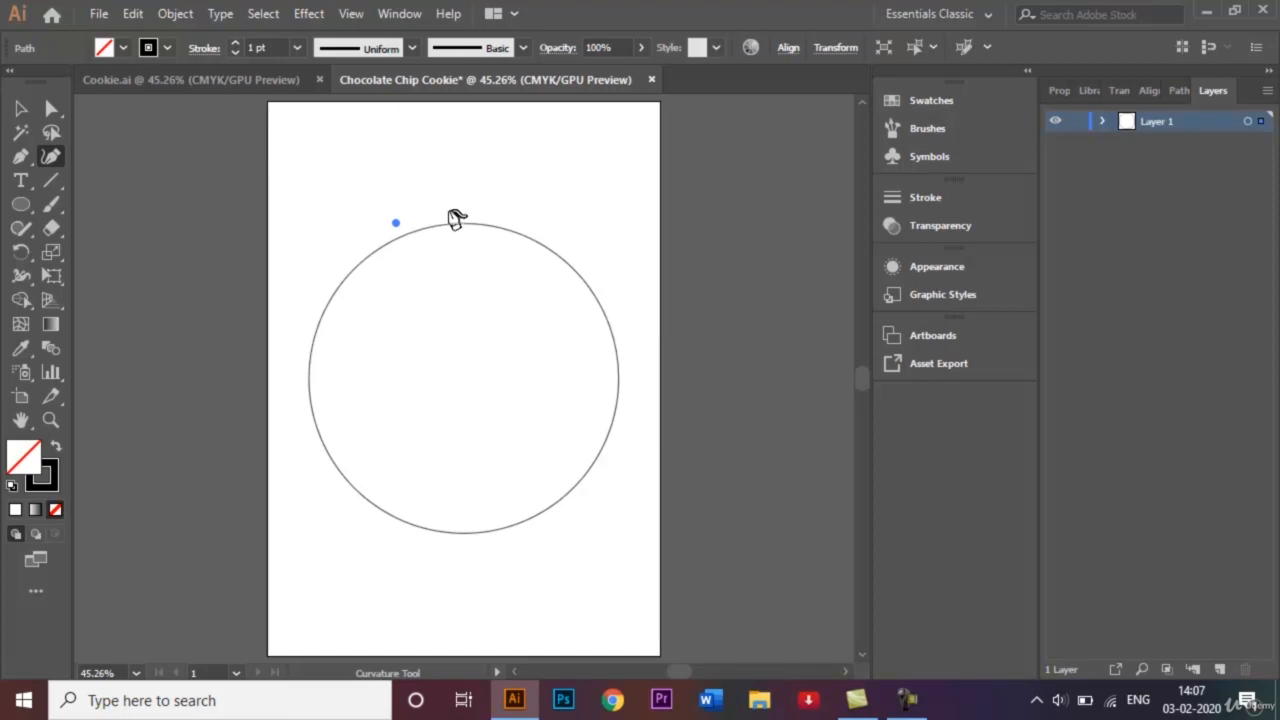
left_click(456, 205)
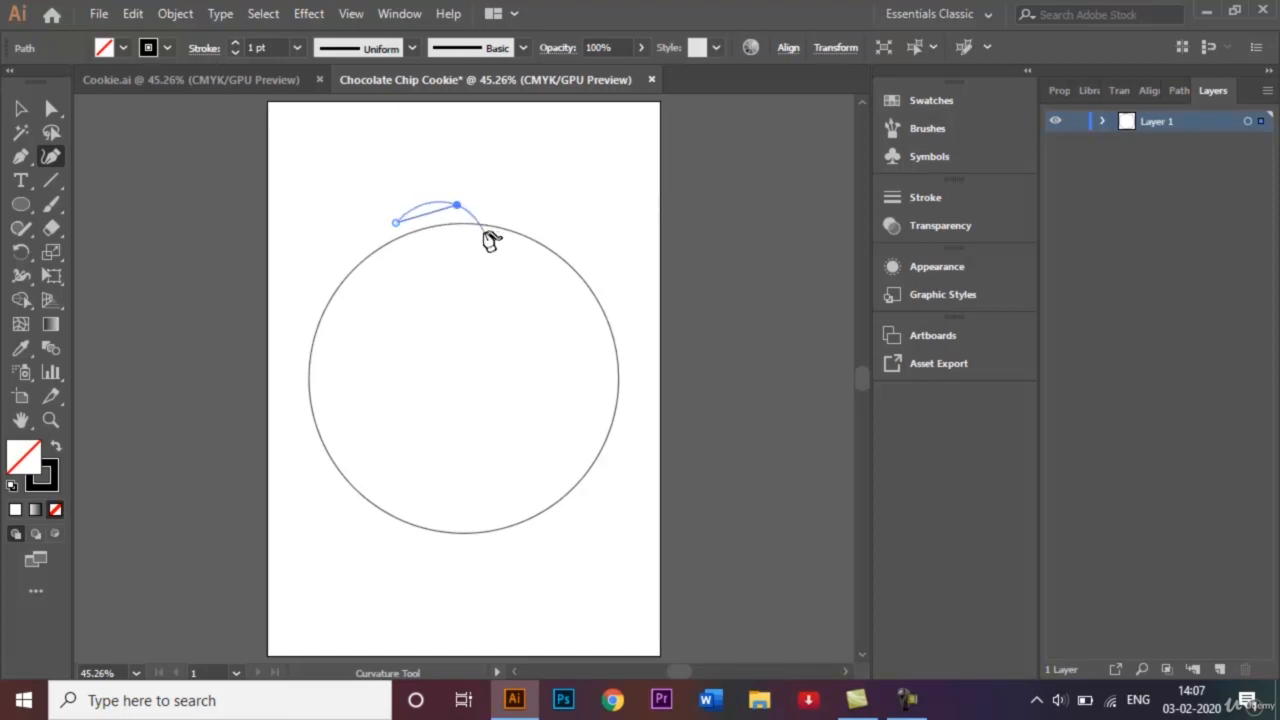
left_click(538, 228)
left_click(577, 256)
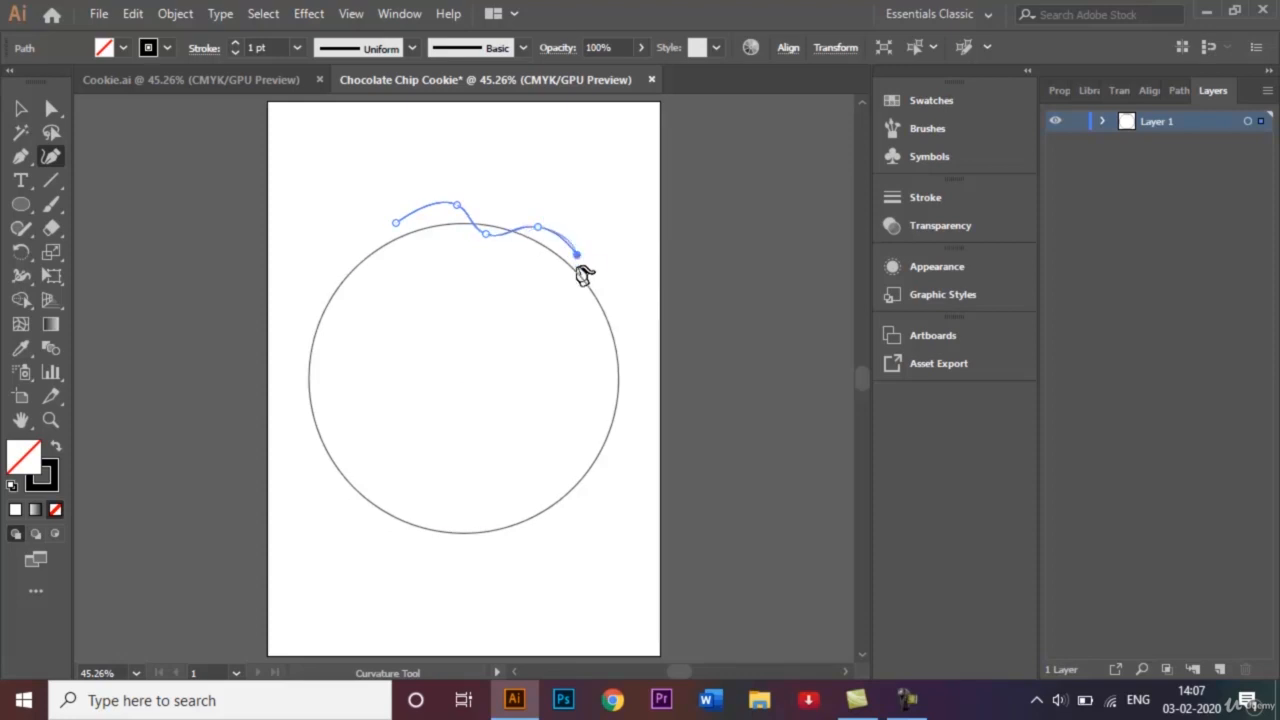
left_click(594, 283)
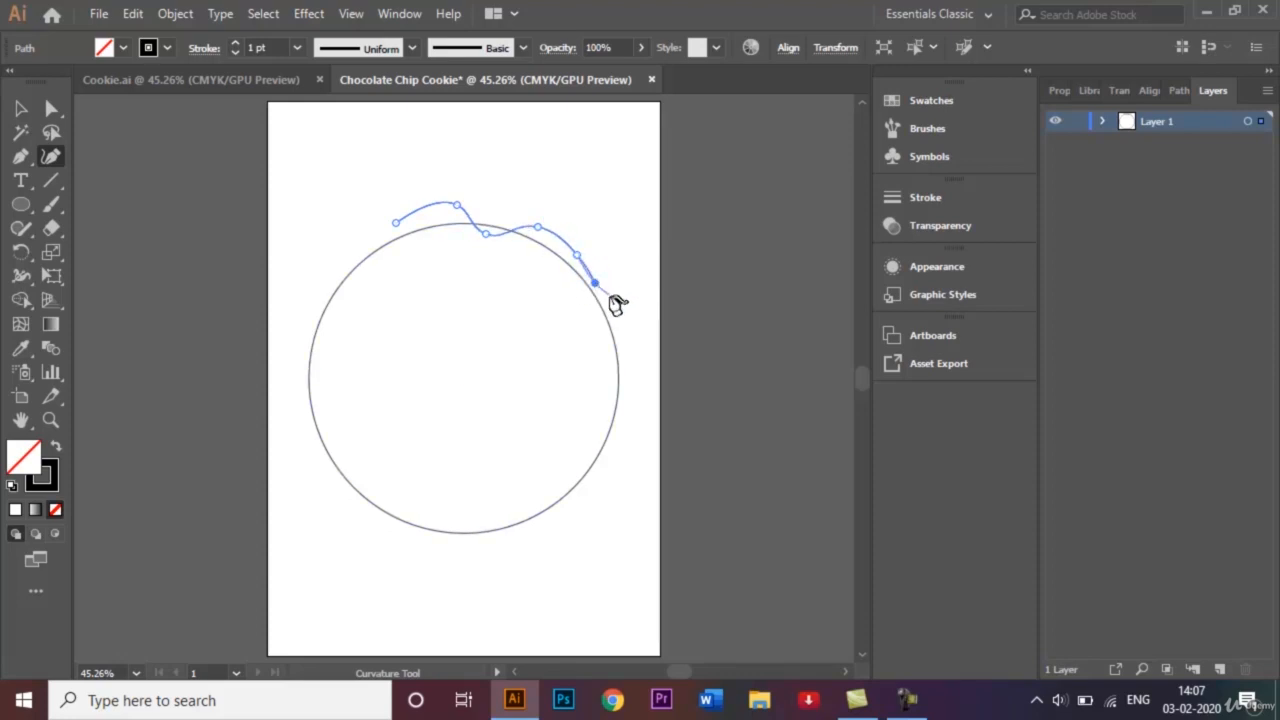
left_click(615, 302)
left_click(605, 353)
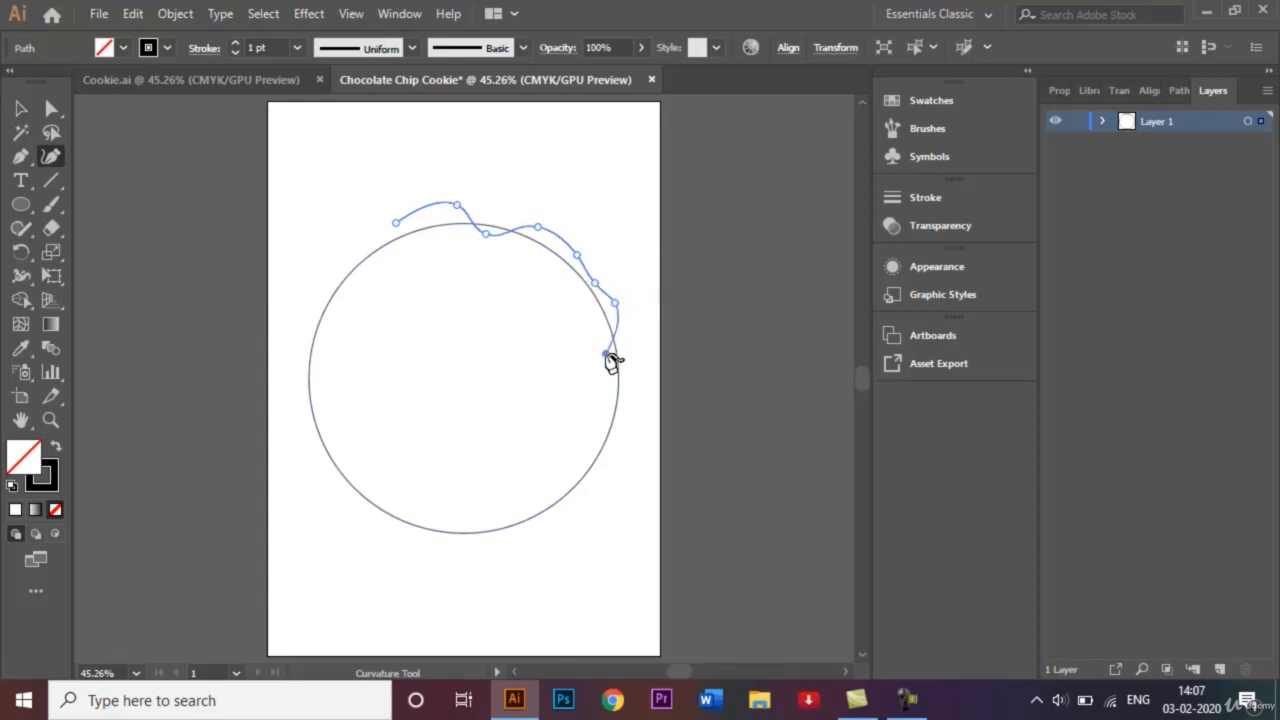
left_click(618, 396)
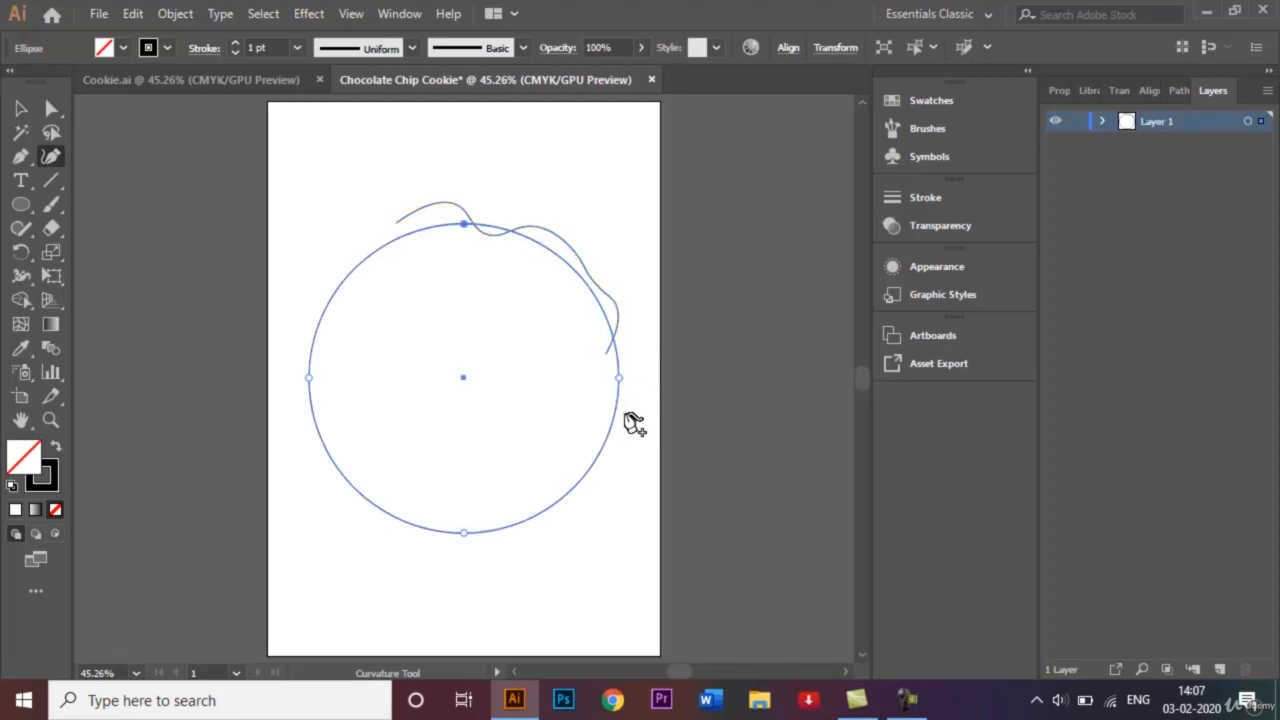
key("ctrl+z")
left_click(625, 412)
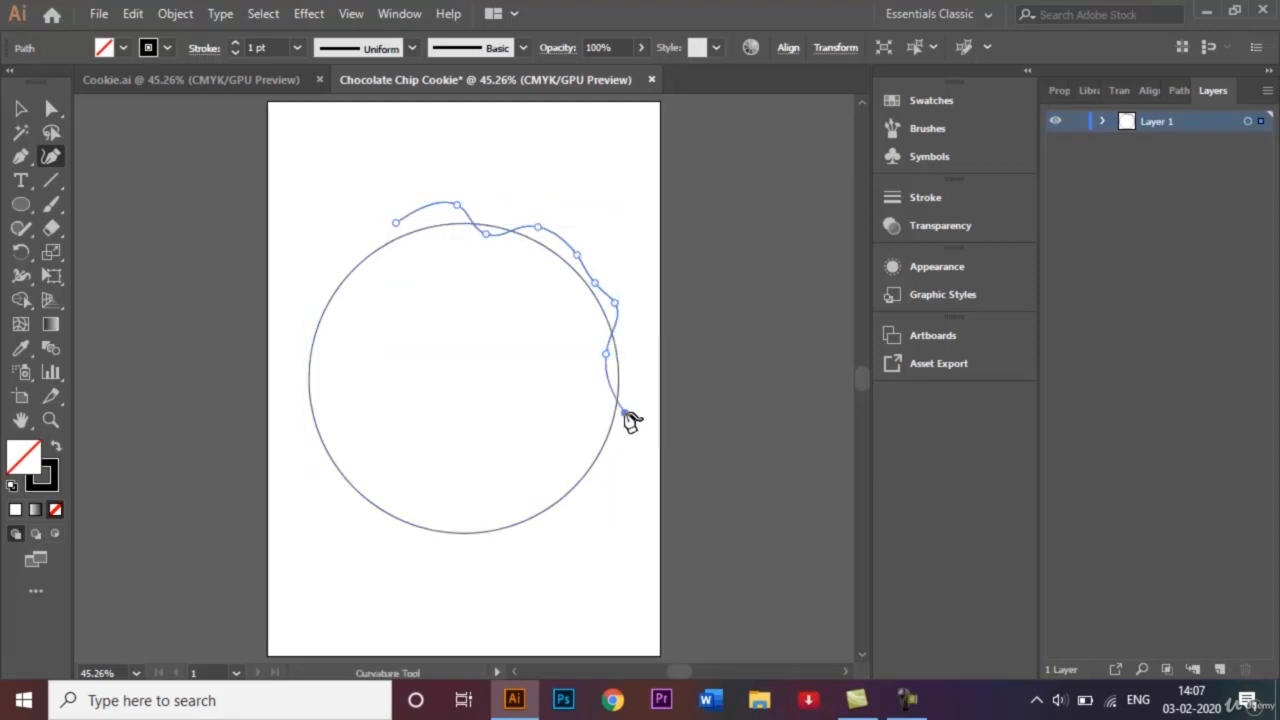
- Continue the wavy outline from the circle's lower right along its bottom edge to the lower left
left_click(594, 438)
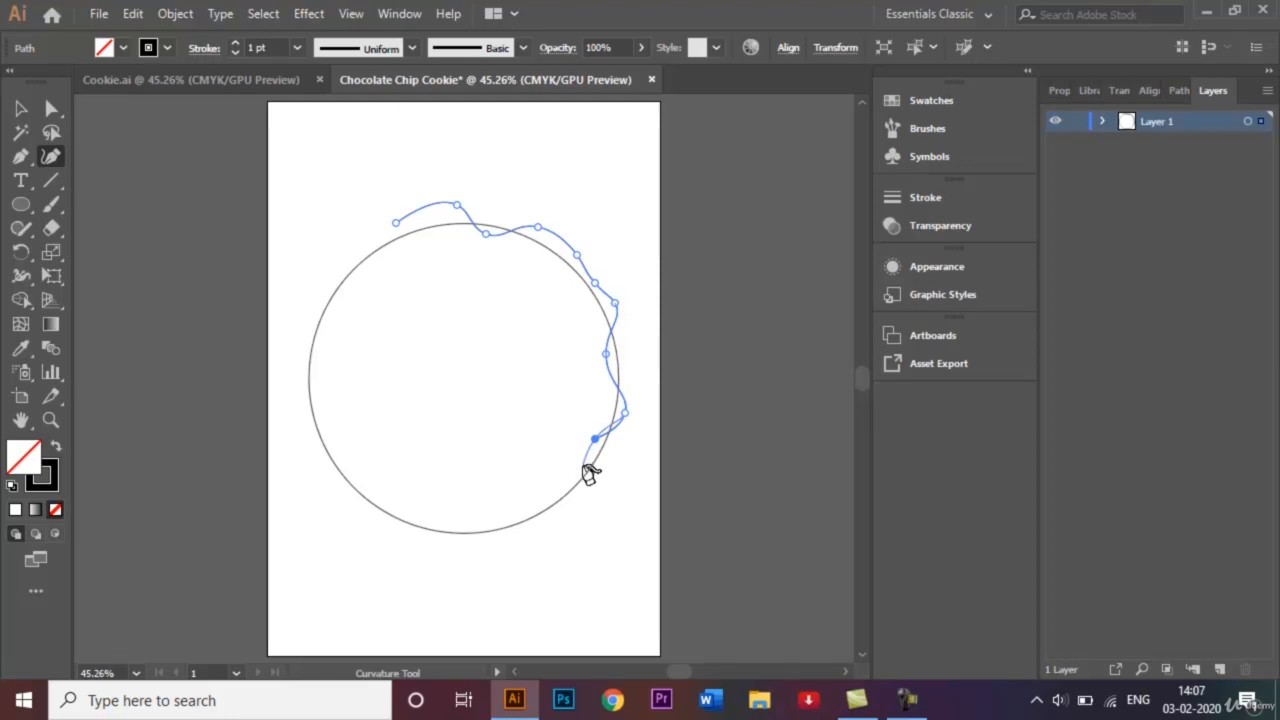
left_click(582, 465)
left_click(552, 488)
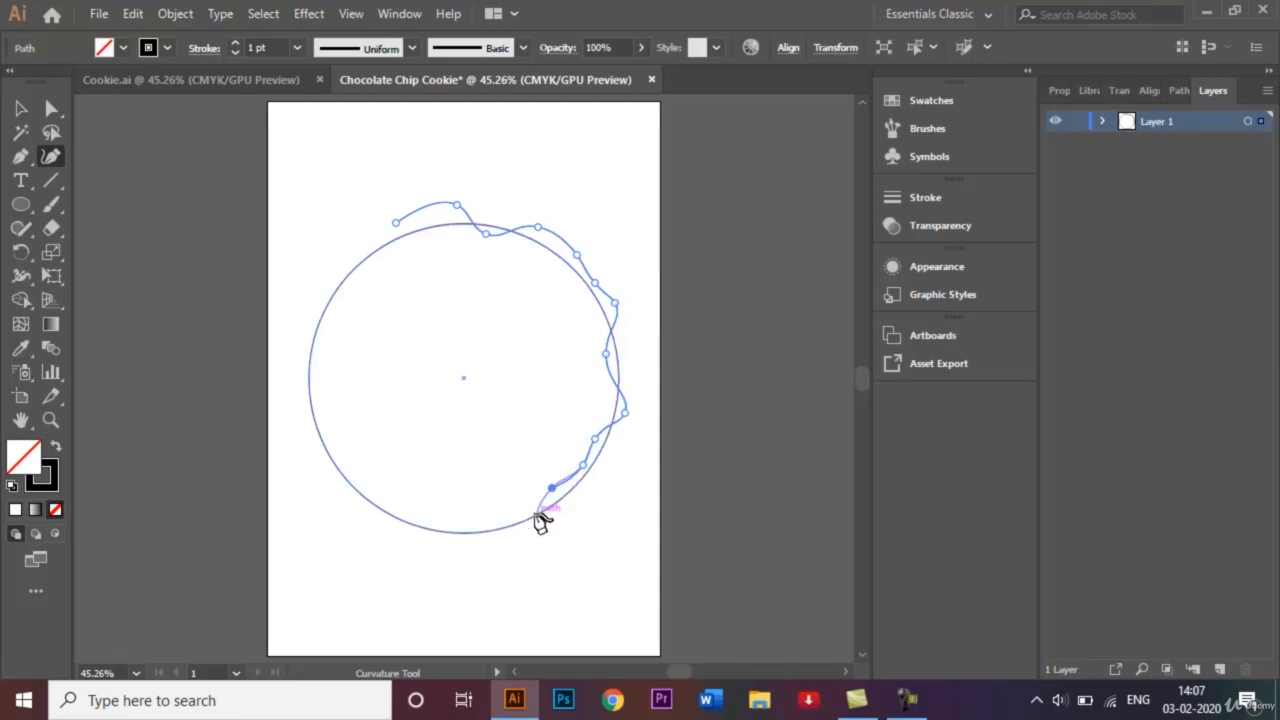
left_click(528, 512)
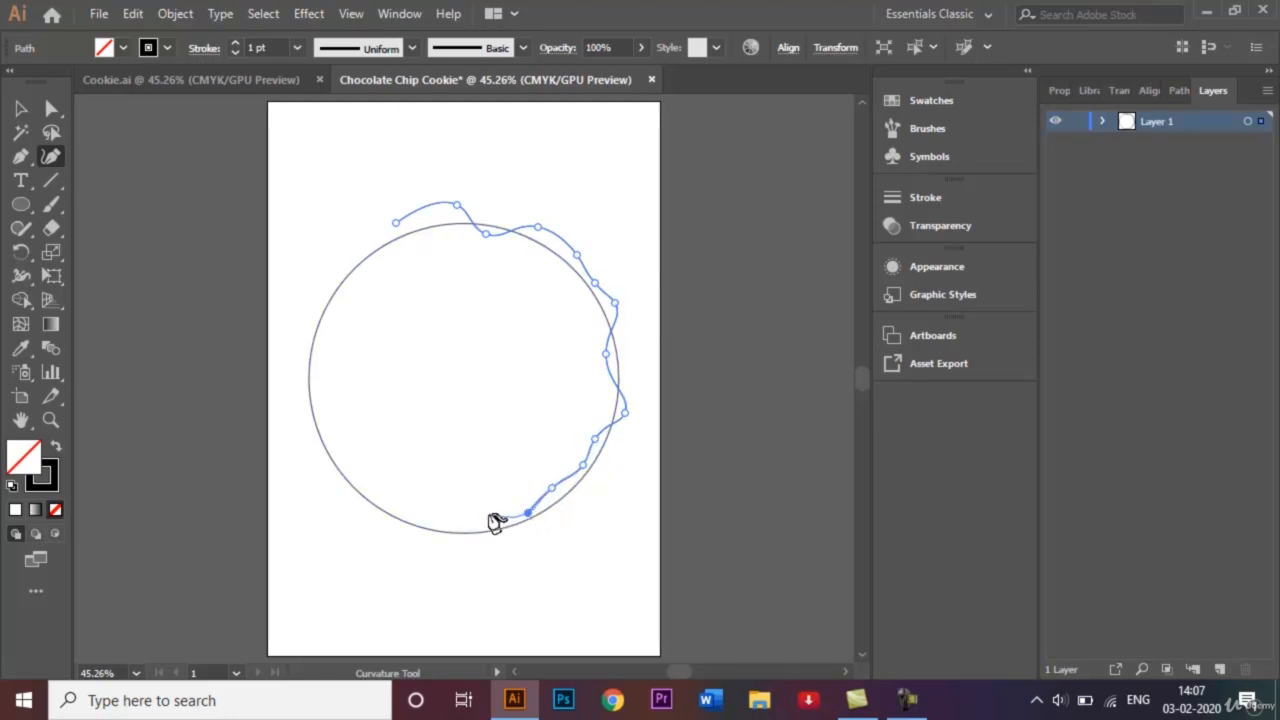
left_click(488, 514)
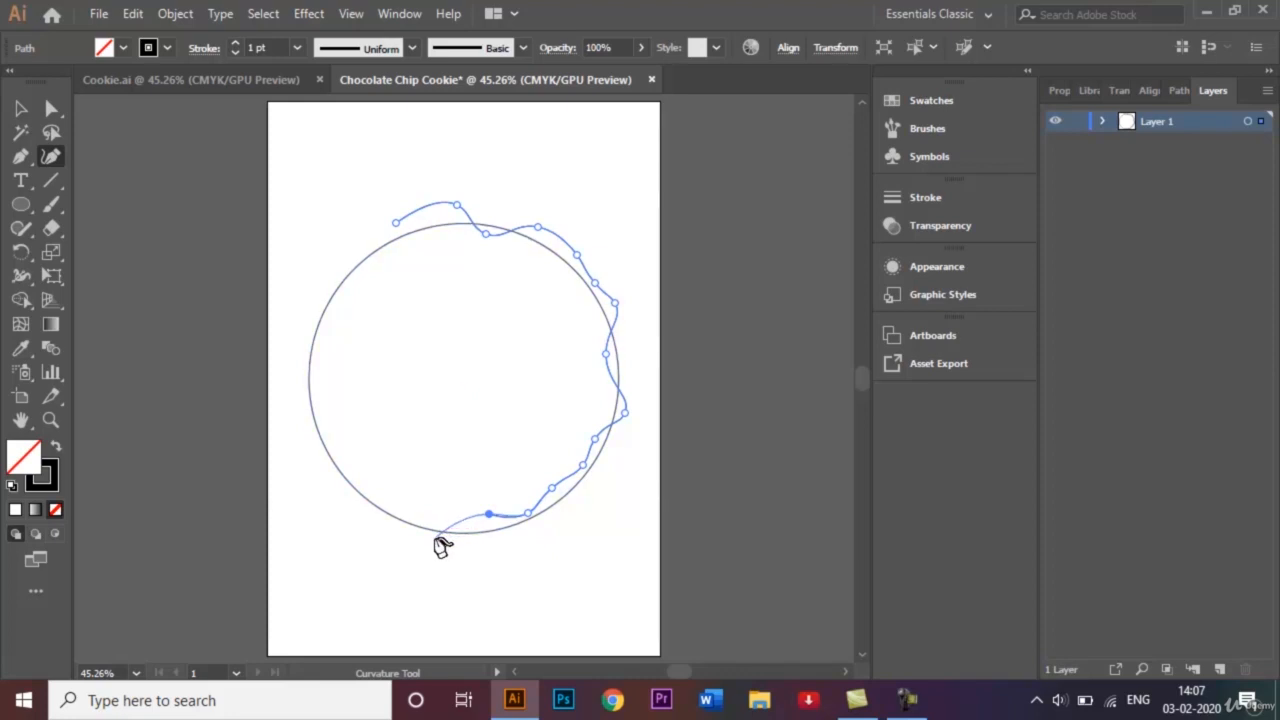
left_click(432, 537)
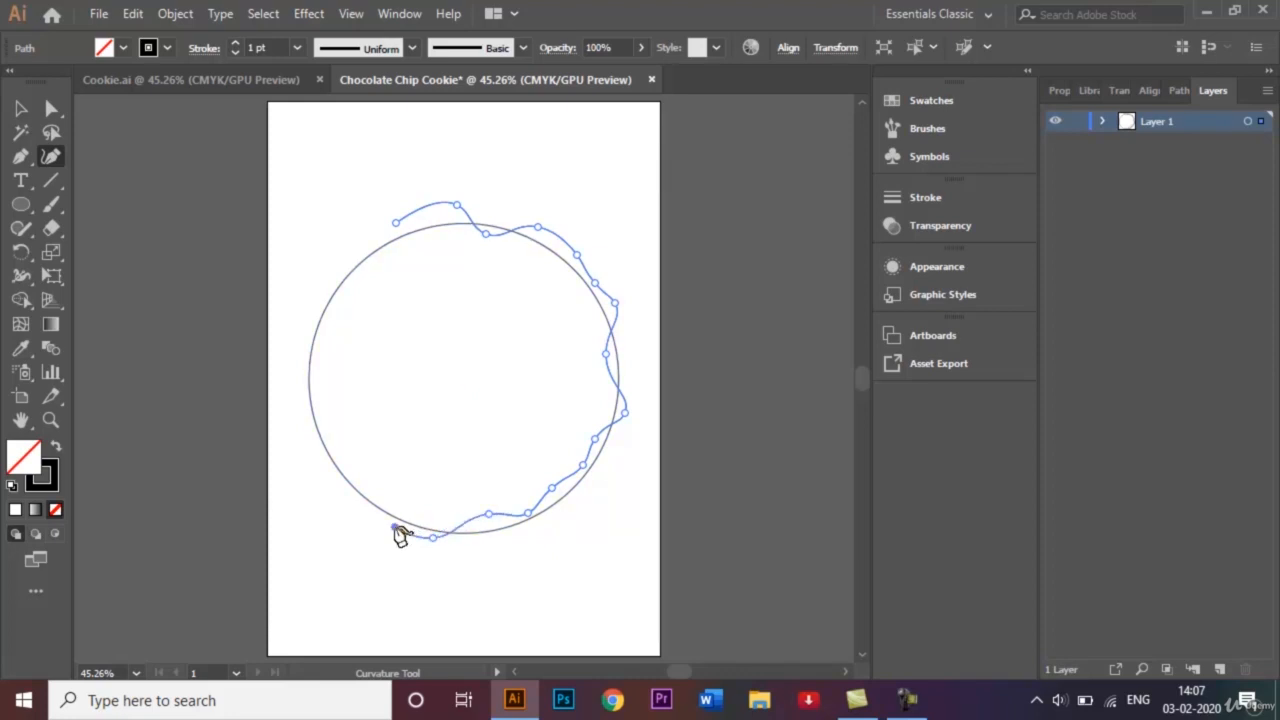
left_click(394, 526)
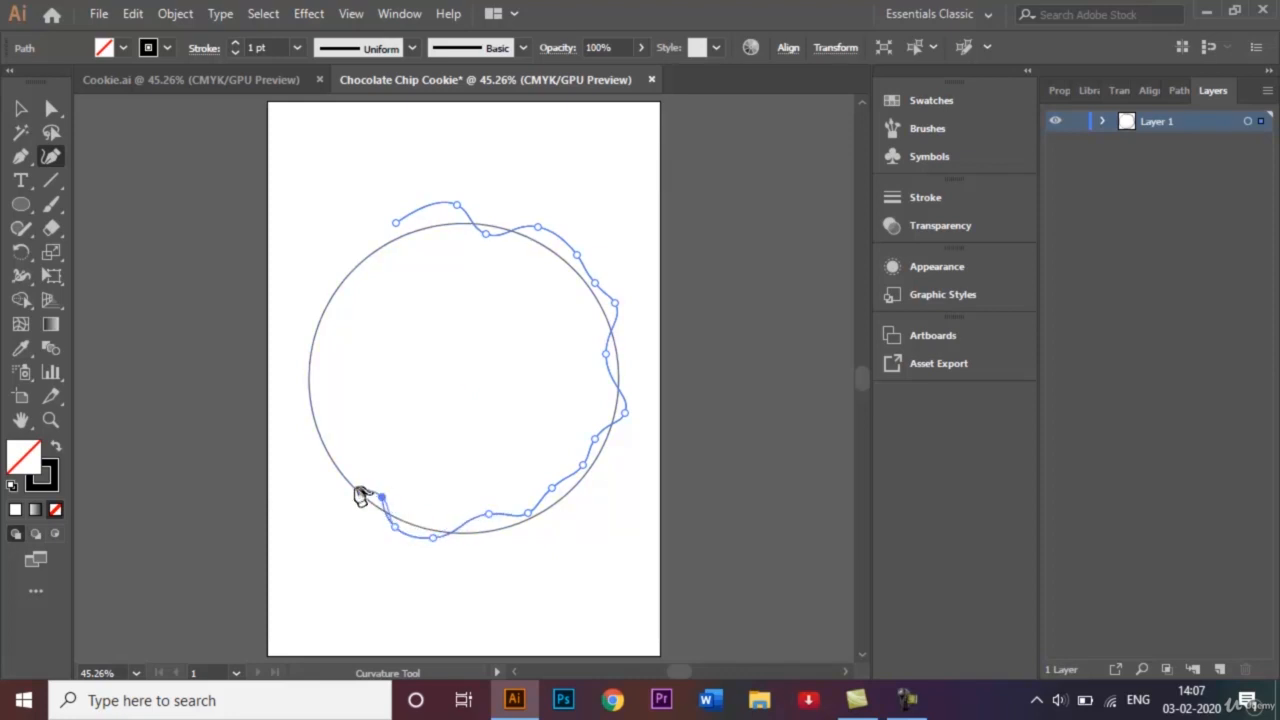
- Carry the wavy outline up the circle's left side and close the path at its starting point
left_click(328, 486)
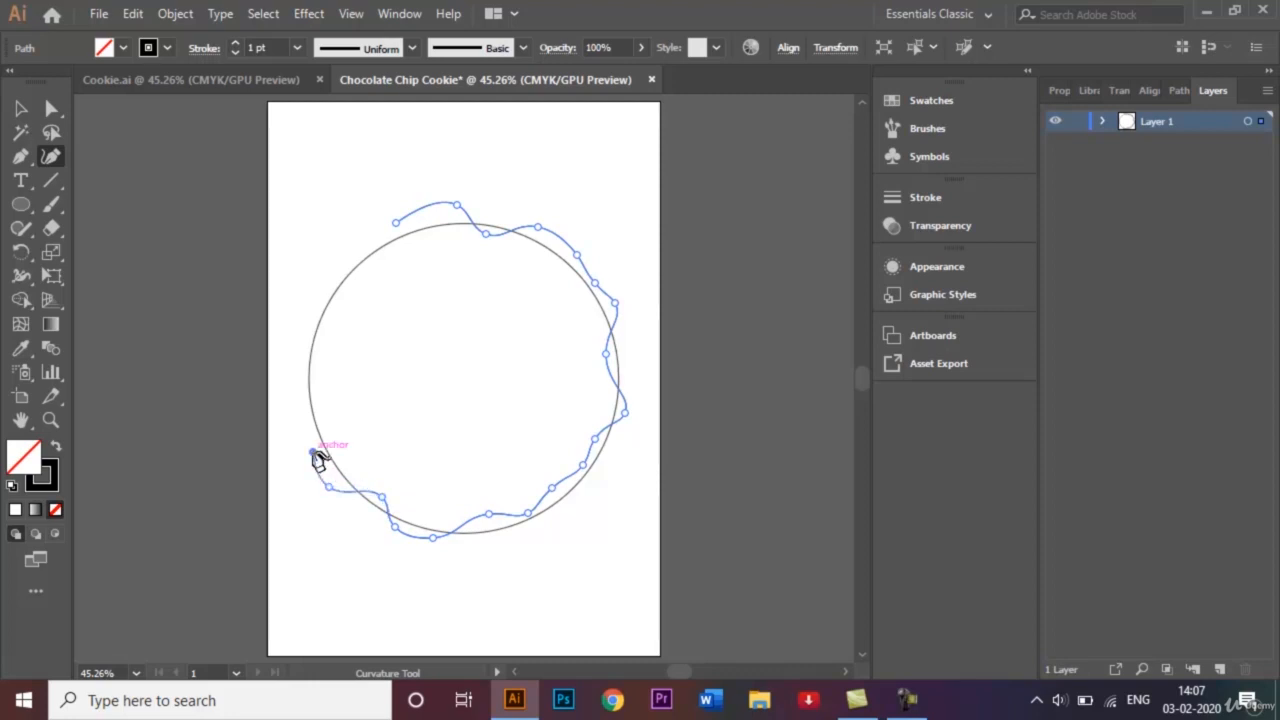
left_click(313, 452)
left_click(300, 403)
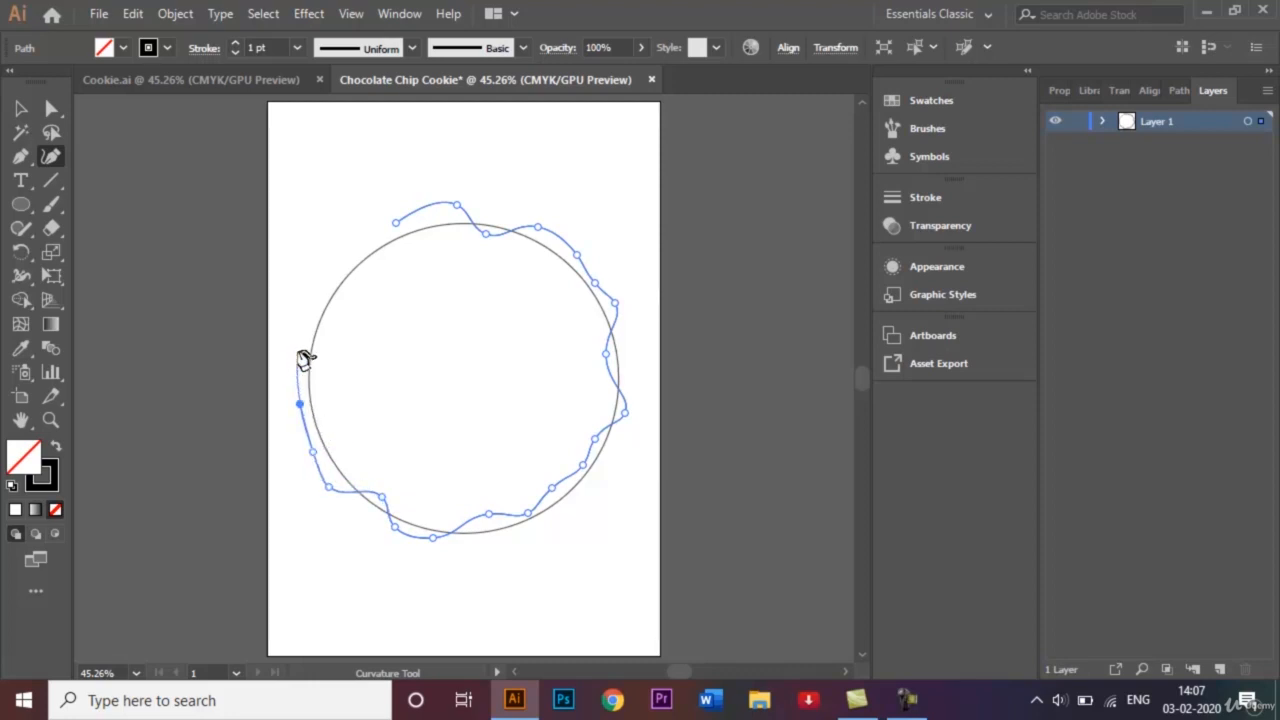
left_click(297, 351)
left_click(336, 337)
left_click(330, 281)
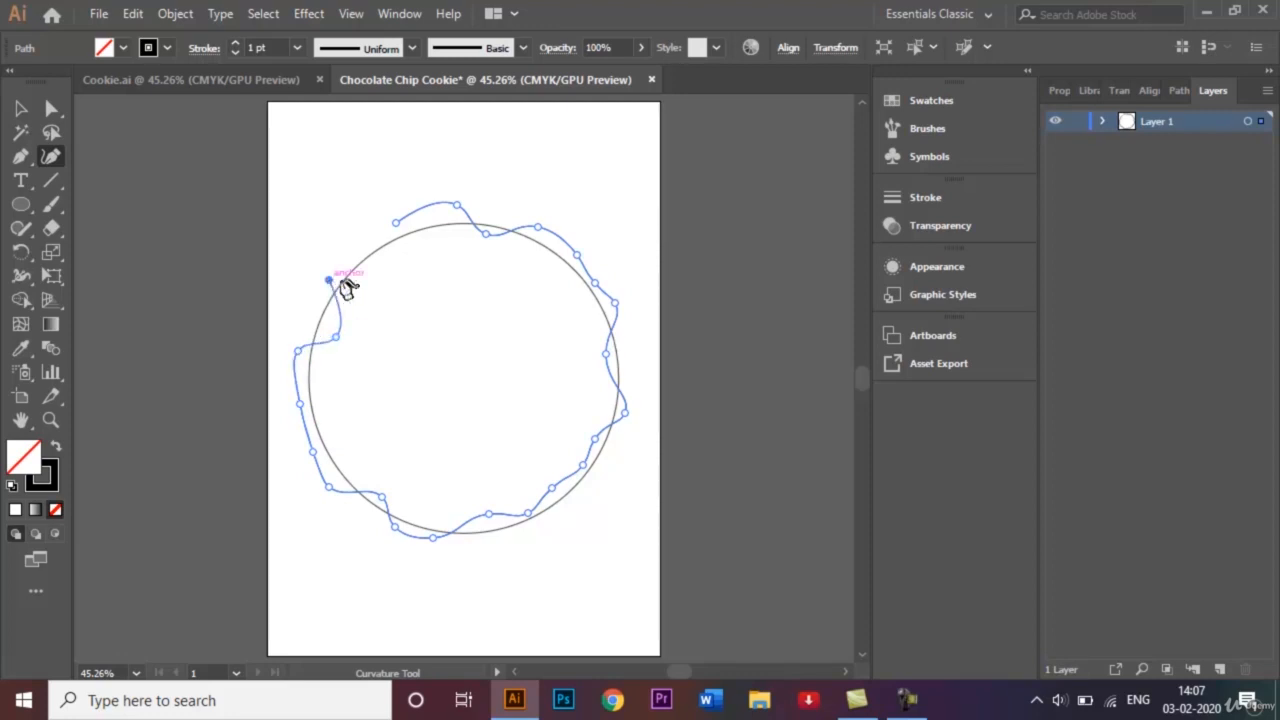
left_click(394, 267)
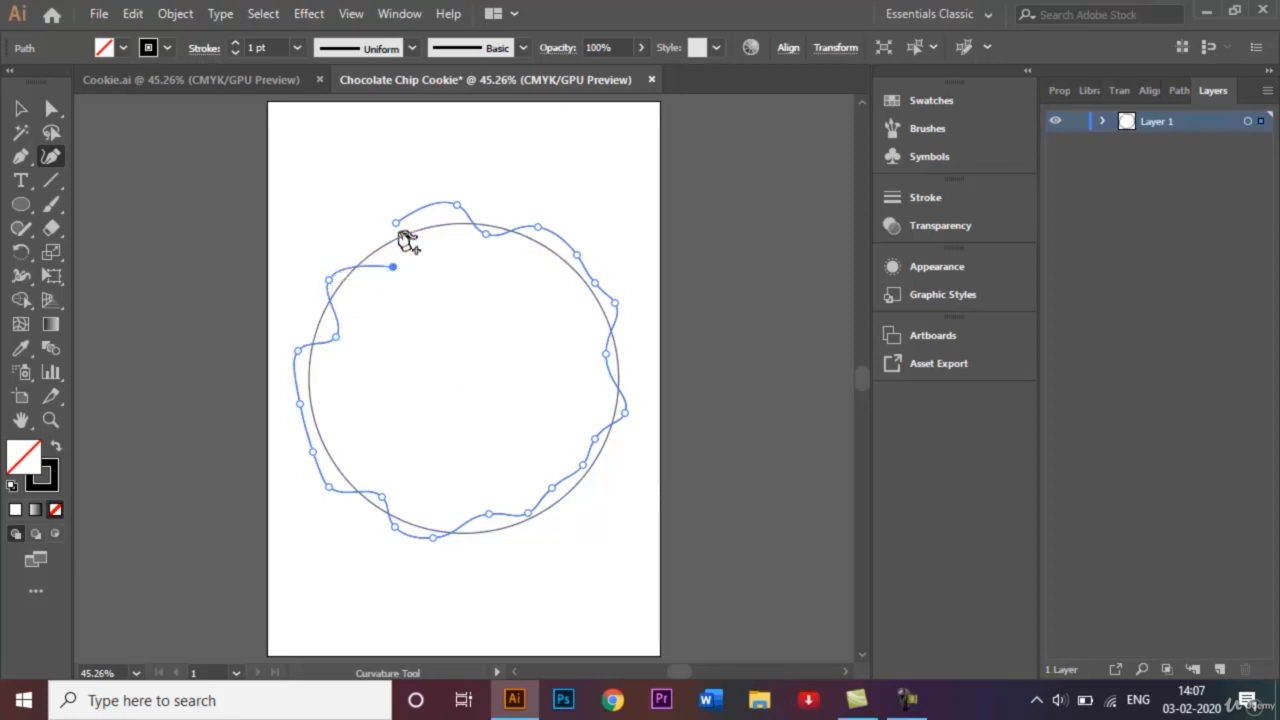
left_click(396, 223)
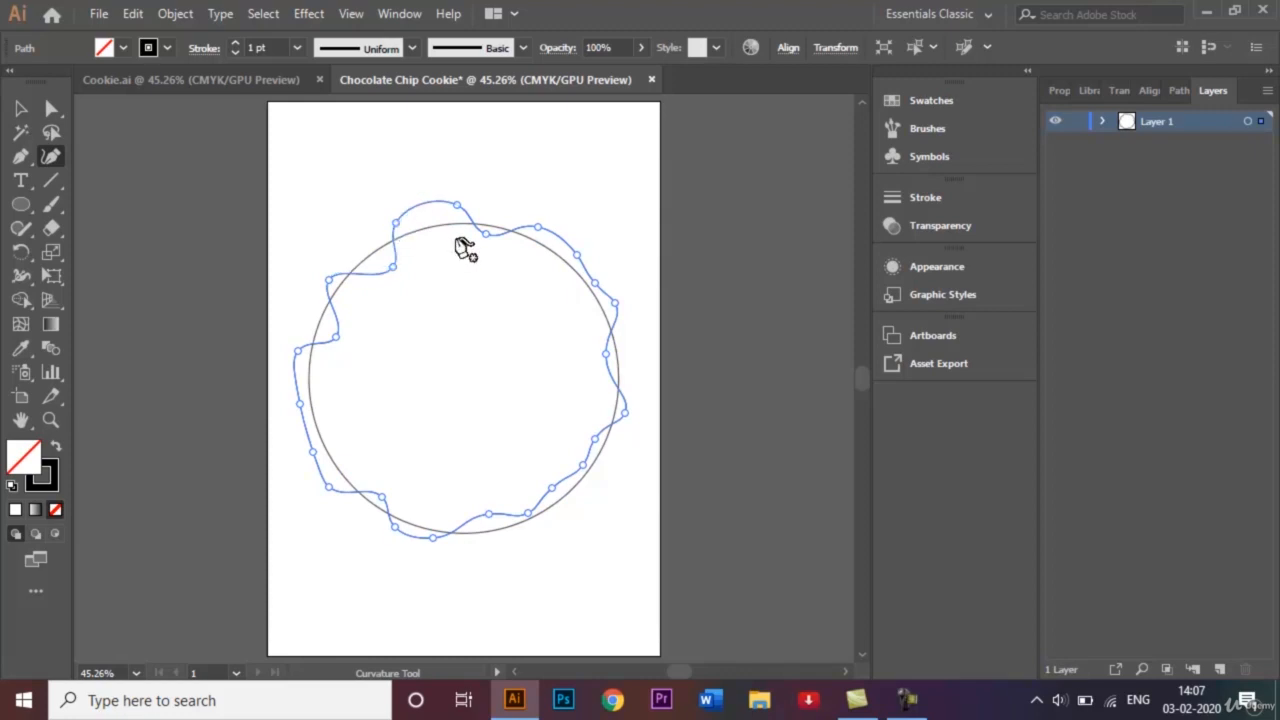
left_click(21, 108)
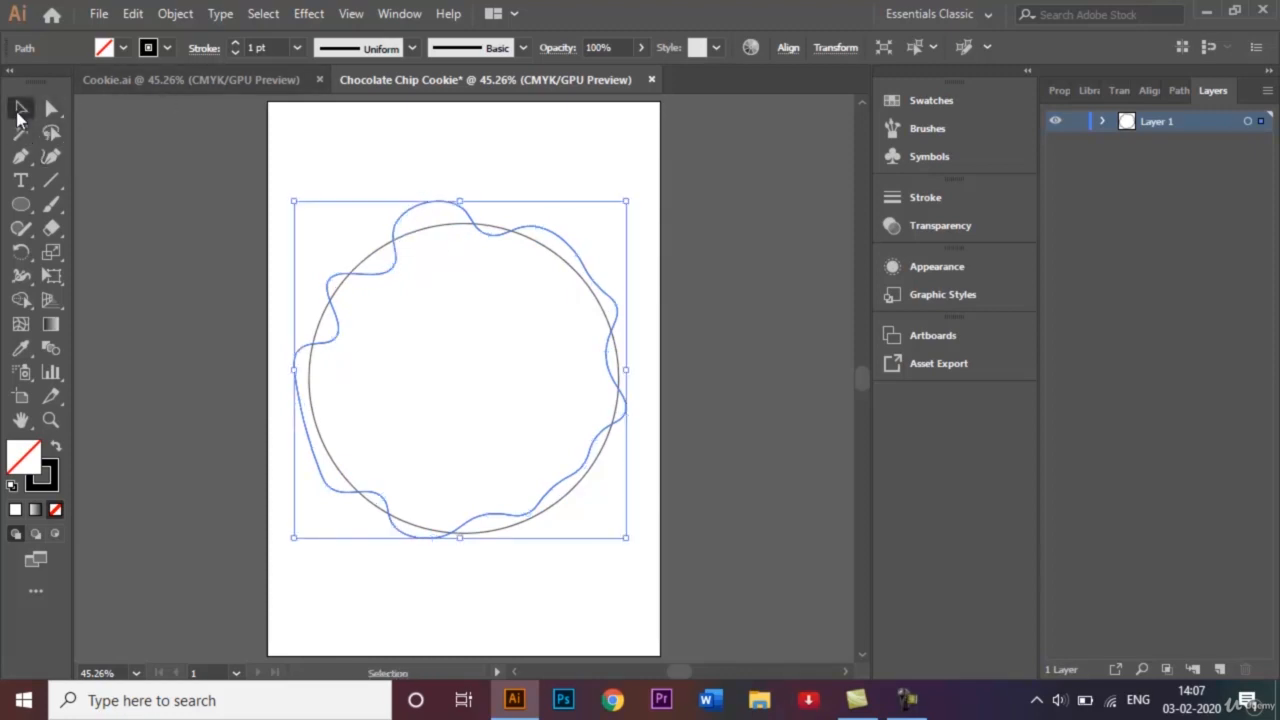
- Delete the guide circle, keeping only the wavy cookie outline
left_click(444, 248)
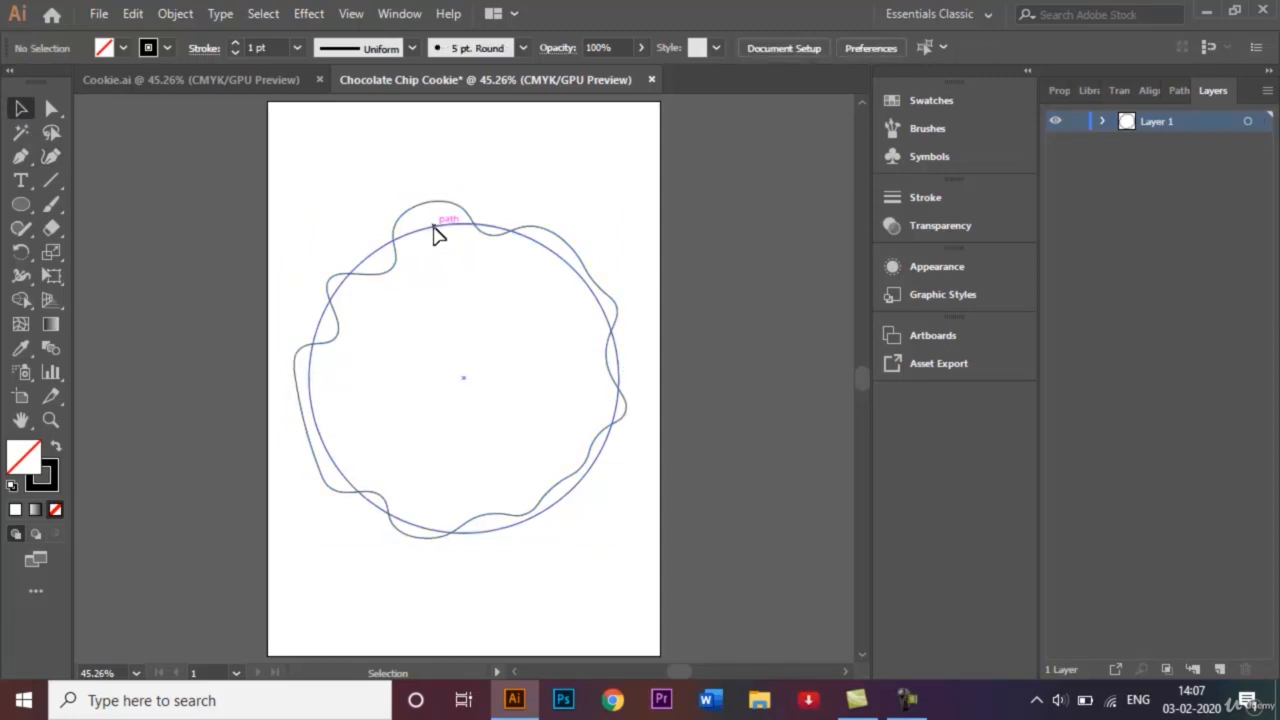
left_click(435, 233)
key("Delete")
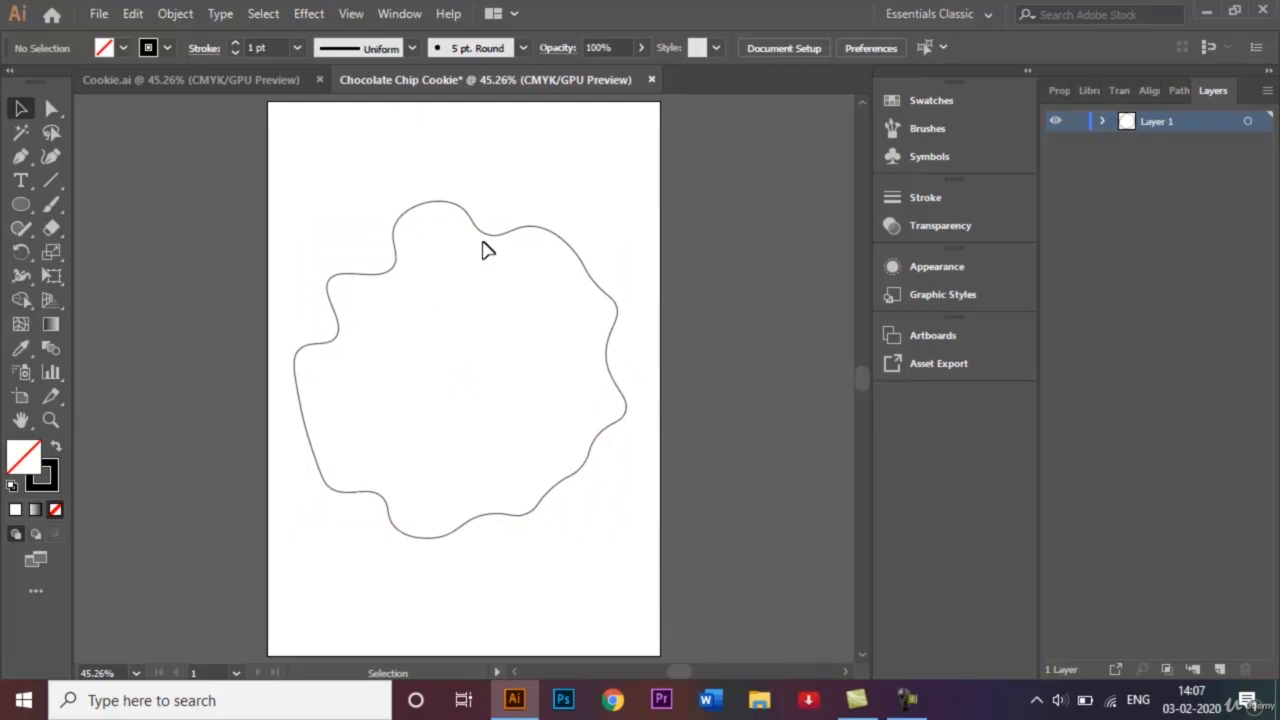
- Move the anchor points of the three deep notches along the outline's left side outward with the Direct Selection tool
left_click(52, 109)
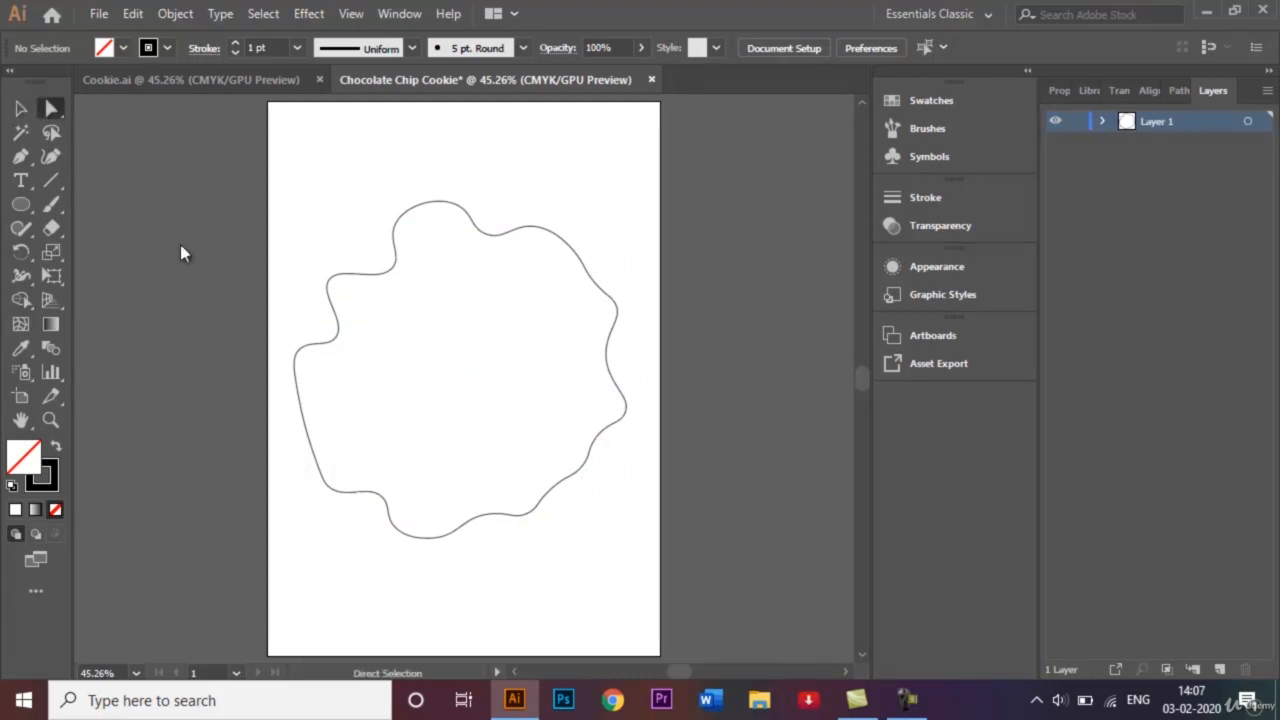
left_click(337, 337)
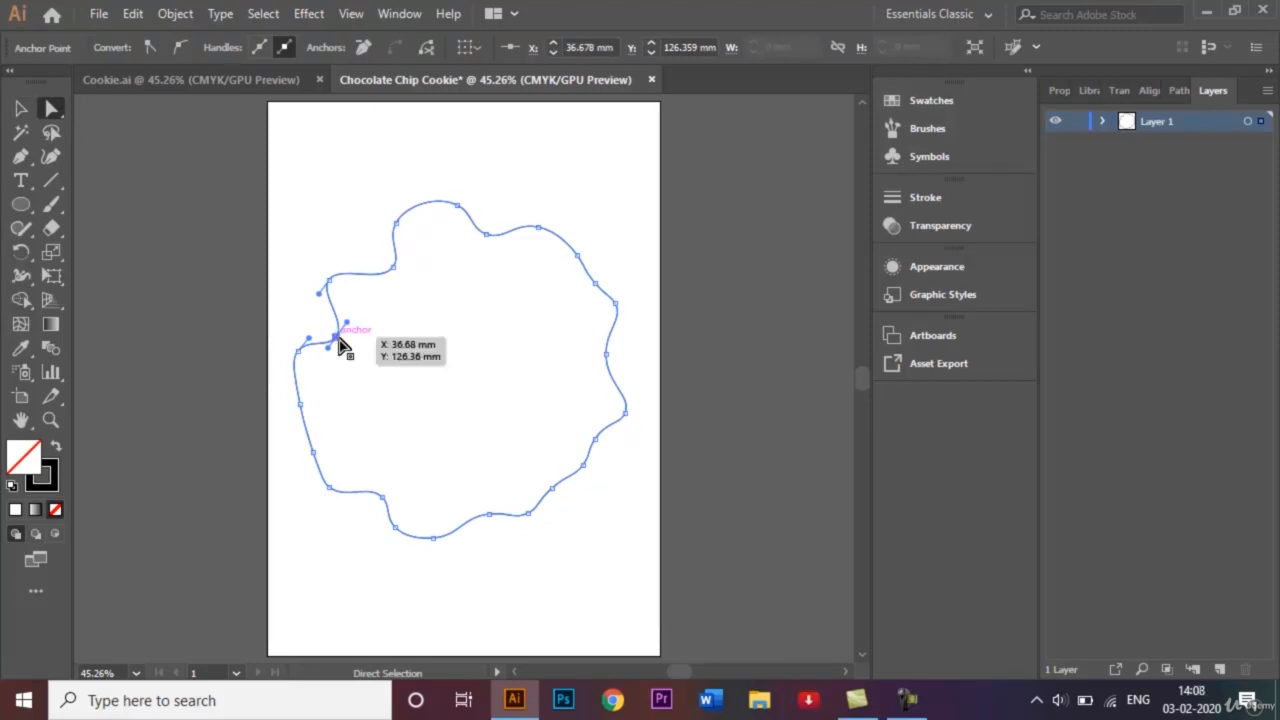
left_click_drag(337, 343, 313, 332)
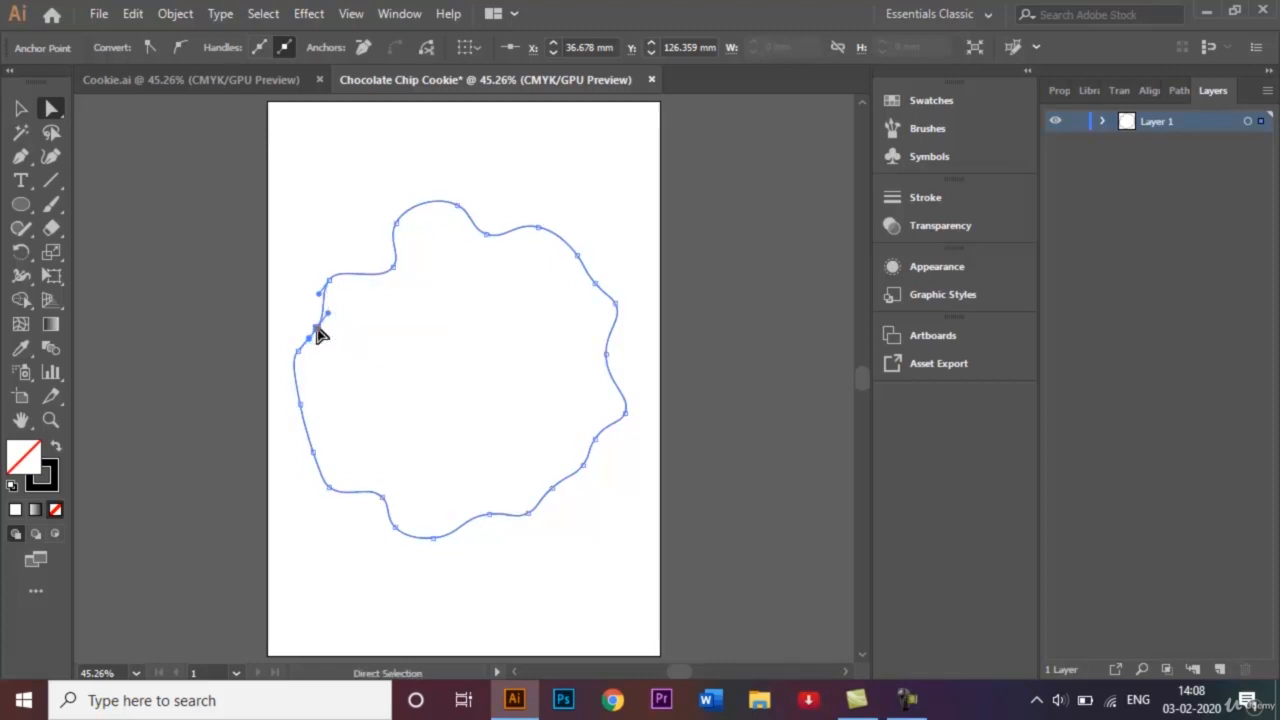
left_click(382, 496)
left_click_drag(381, 496, 367, 507)
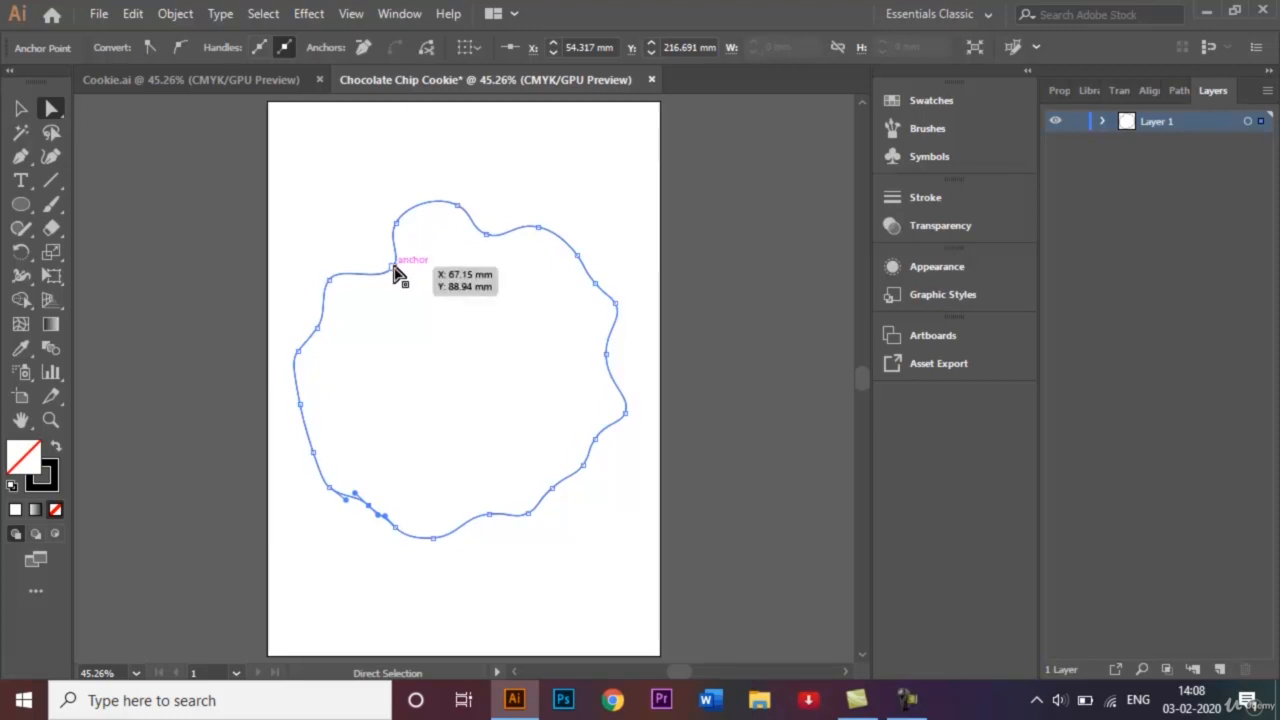
left_click_drag(393, 267, 371, 263)
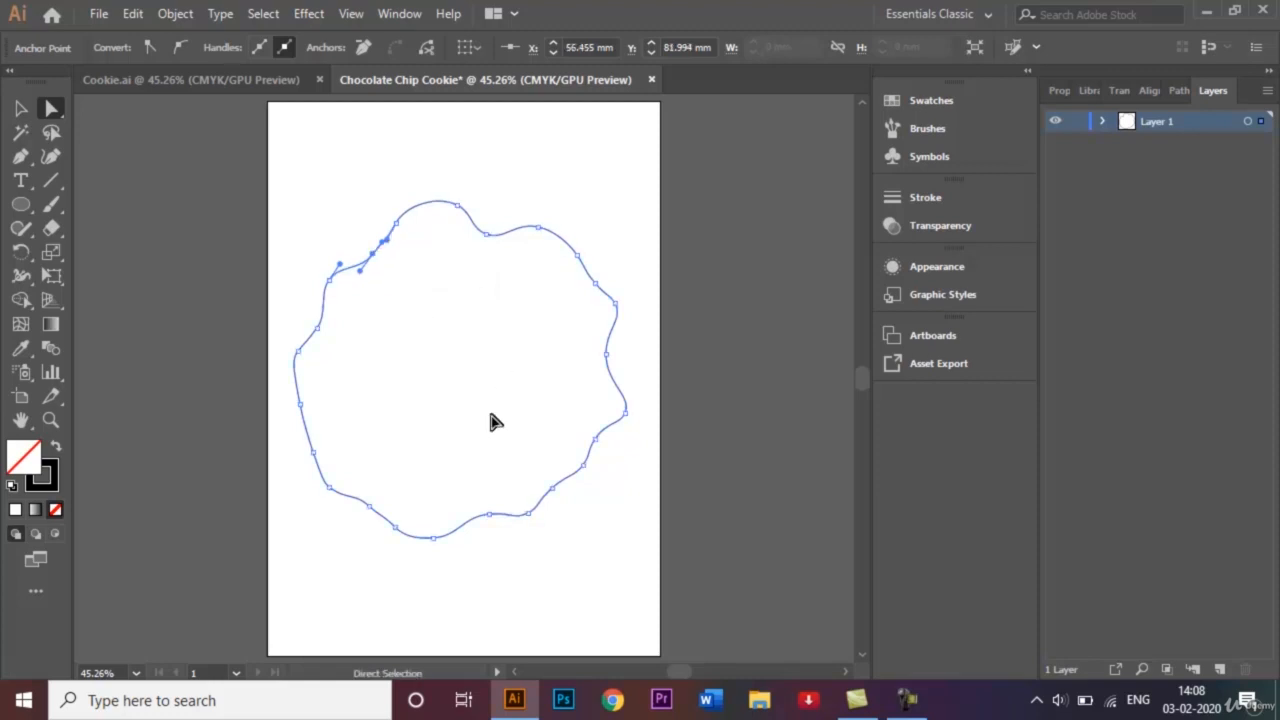
- Move the anchor points of the notches at the outline's top, bottom and right edge outward to make them shallower, and deselect the path
mouse_move(489, 230)
left_mouse_down()
mouse_move(486, 243)
mouse_move(494, 228)
left_mouse_up()
left_click_drag(489, 514, 494, 527)
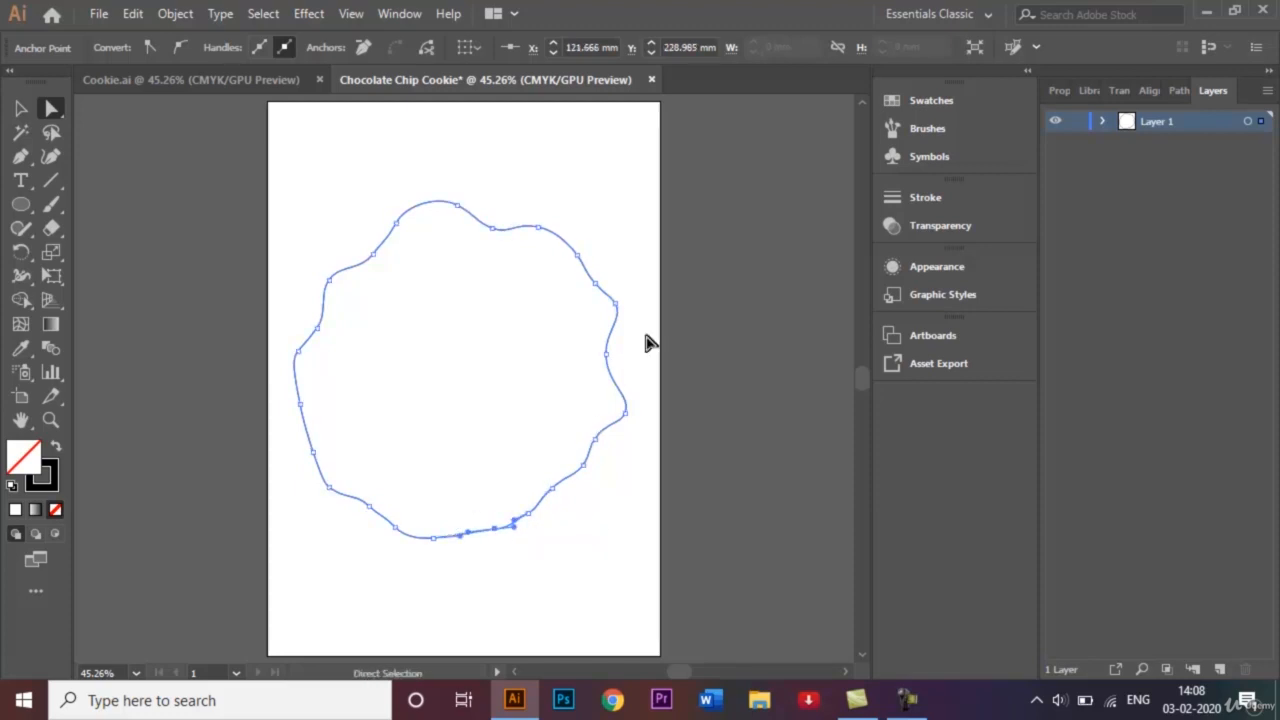
left_click_drag(609, 354, 619, 357)
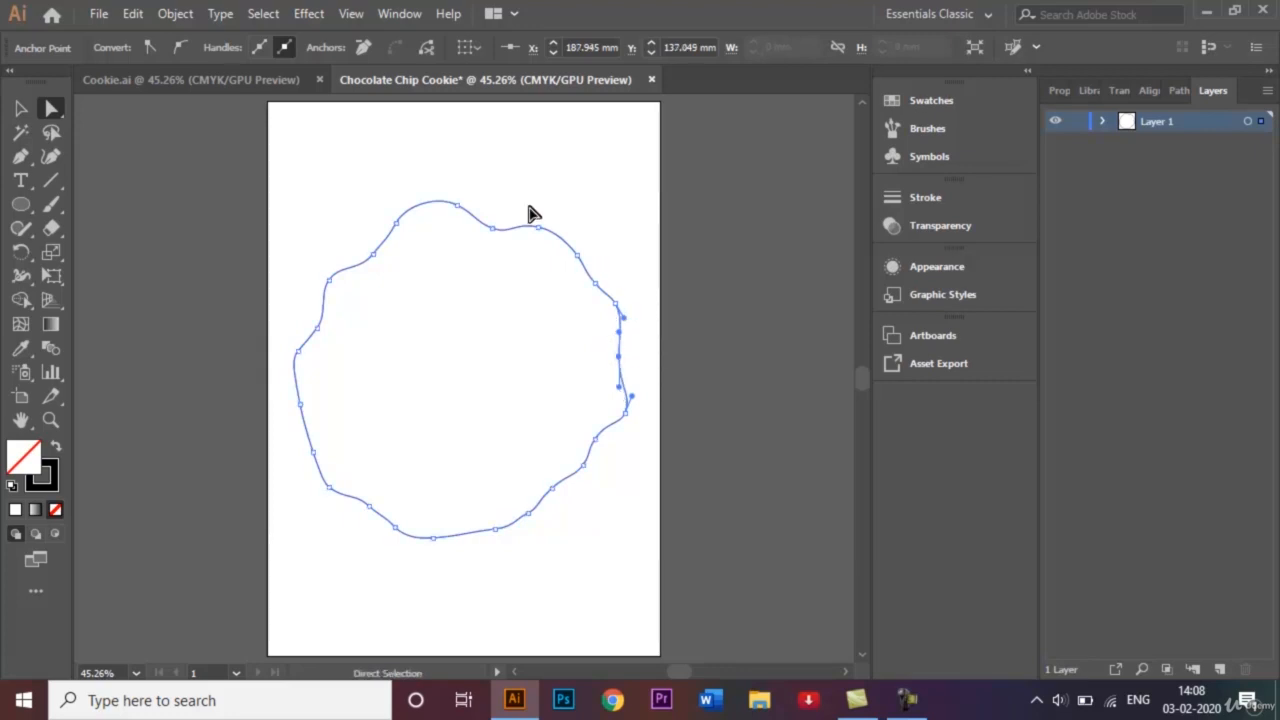
left_click(24, 107)
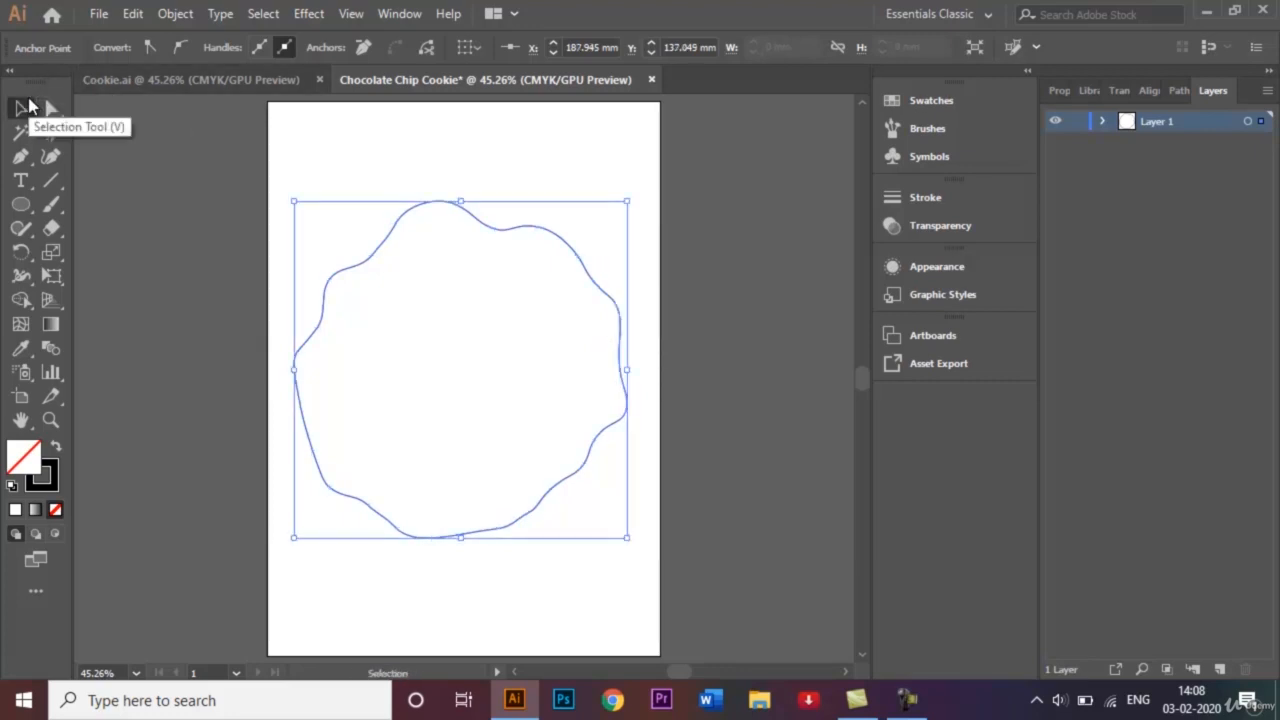
left_click(406, 160)
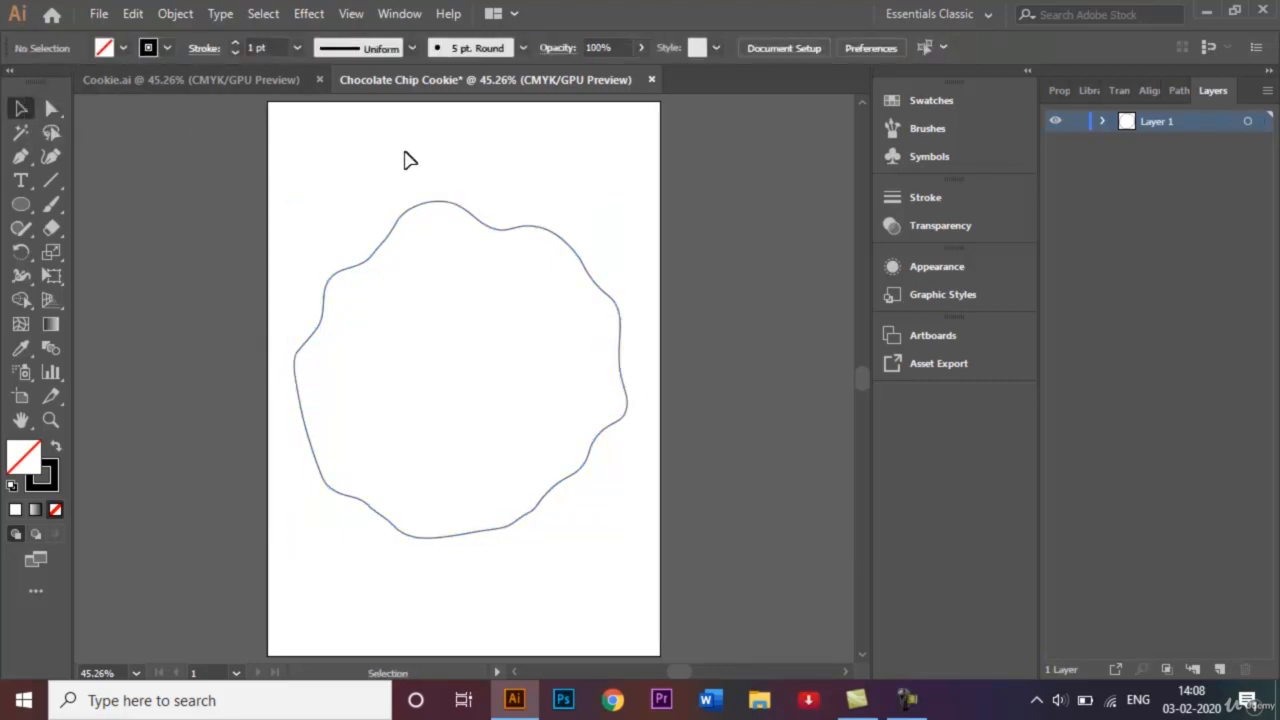
- After checking the Cookie.ai reference, offset the cookie outline inward by -4 mm with miter joins and a miter limit of 4
left_click(262, 80)
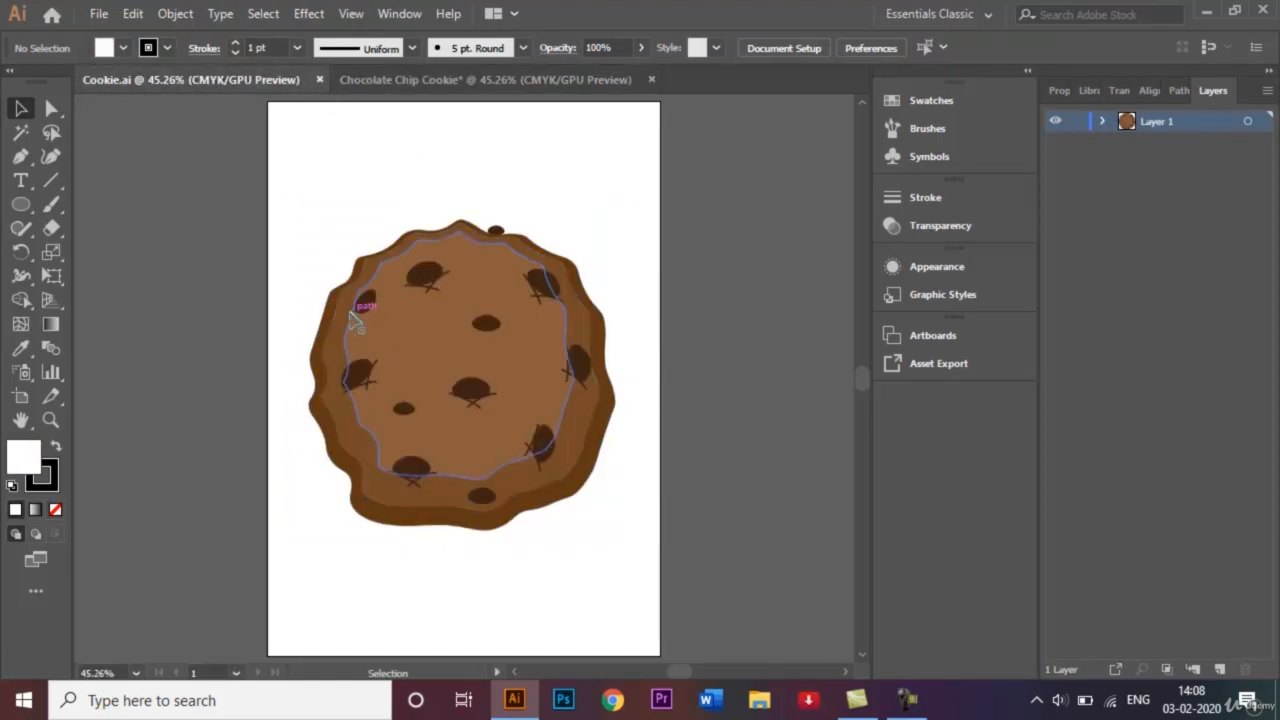
left_click(436, 80)
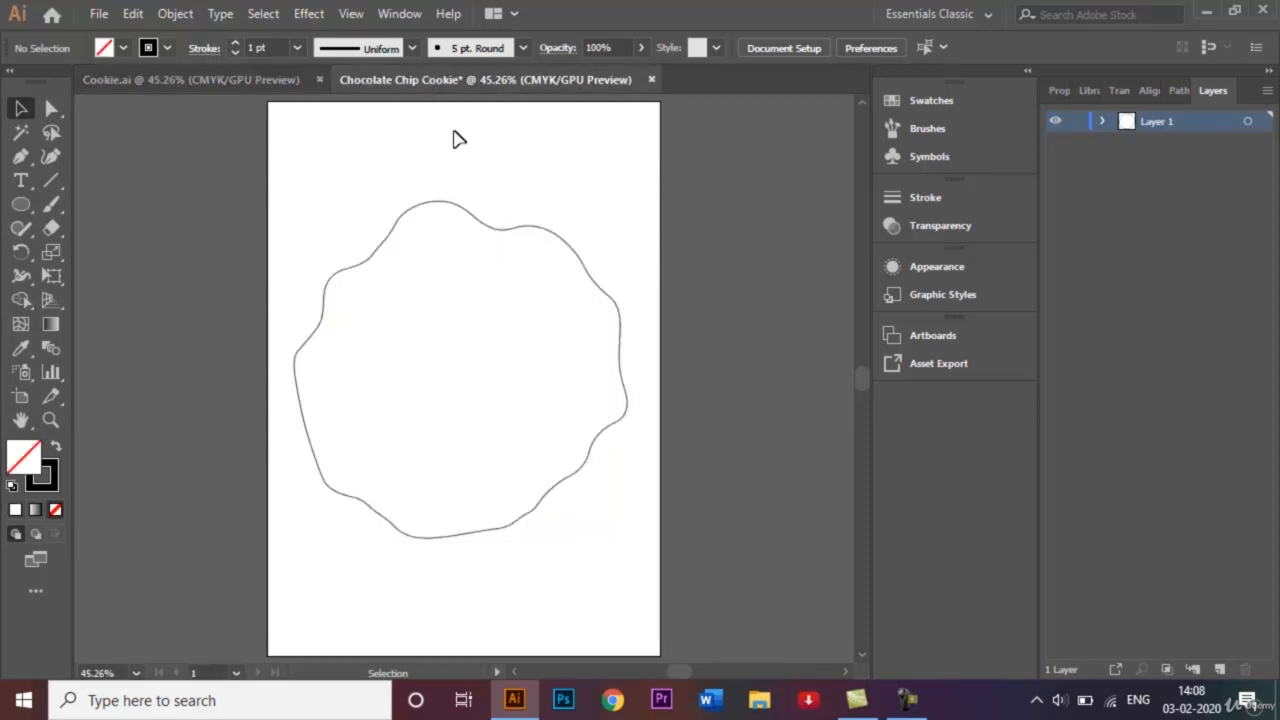
left_click(484, 230)
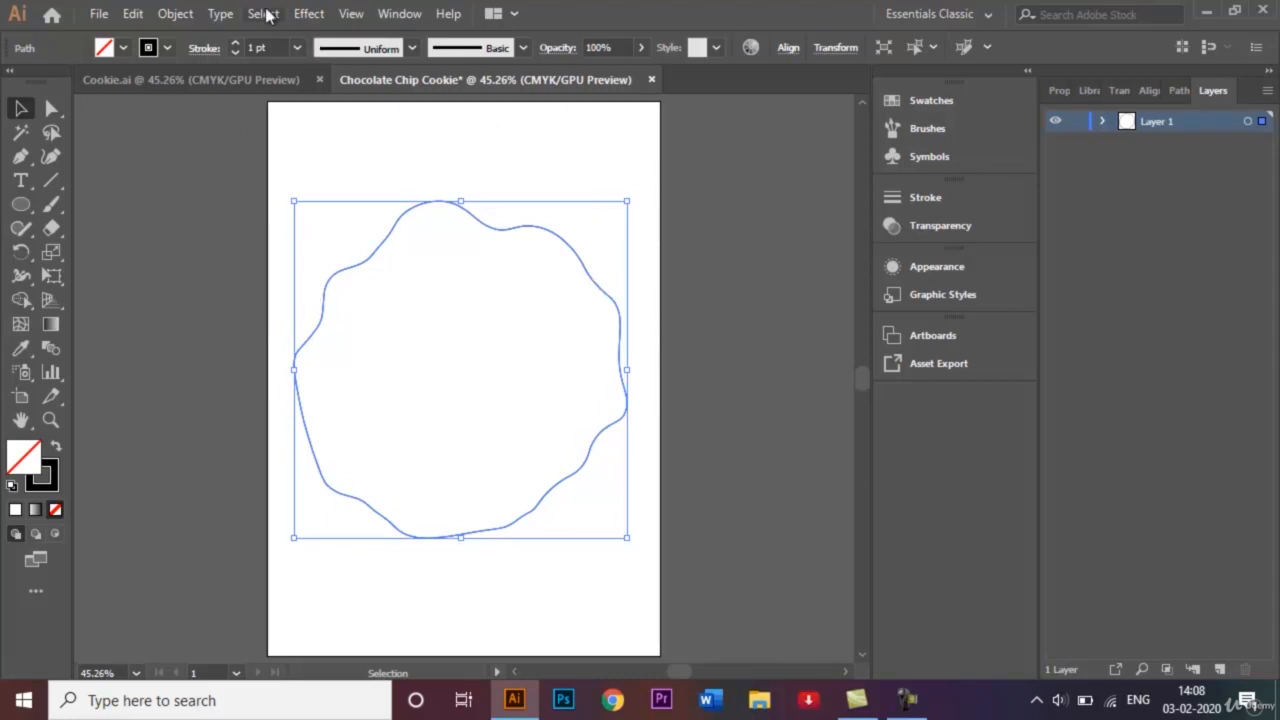
left_click(174, 15)
mouse_move(371, 457)
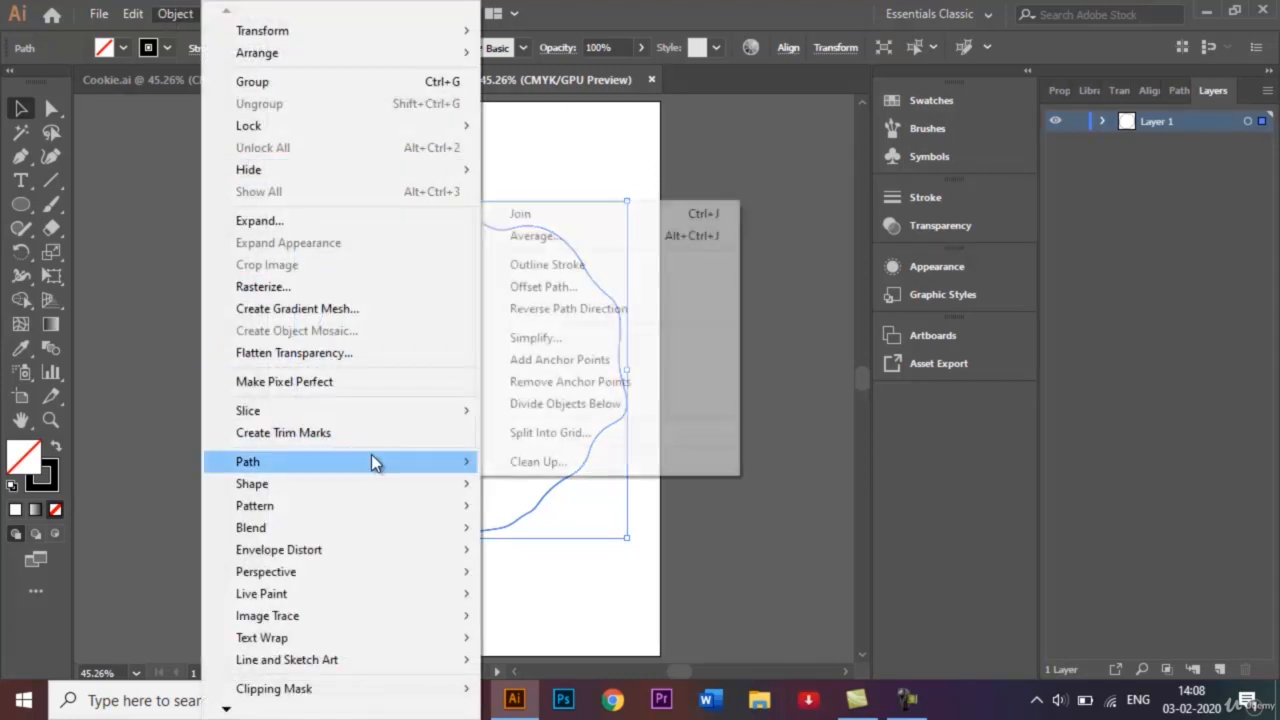
left_click(559, 290)
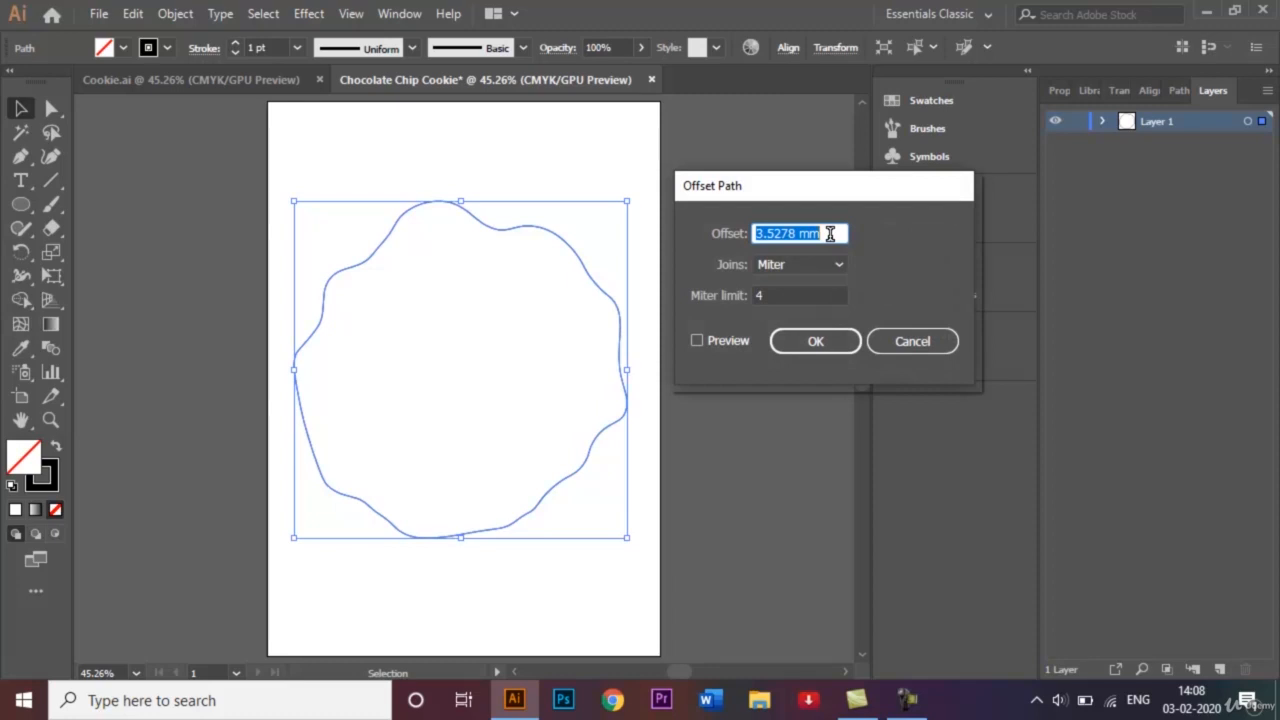
key("BackSpace")
type("- 4")
key("BackSpace")
key("BackSpace")
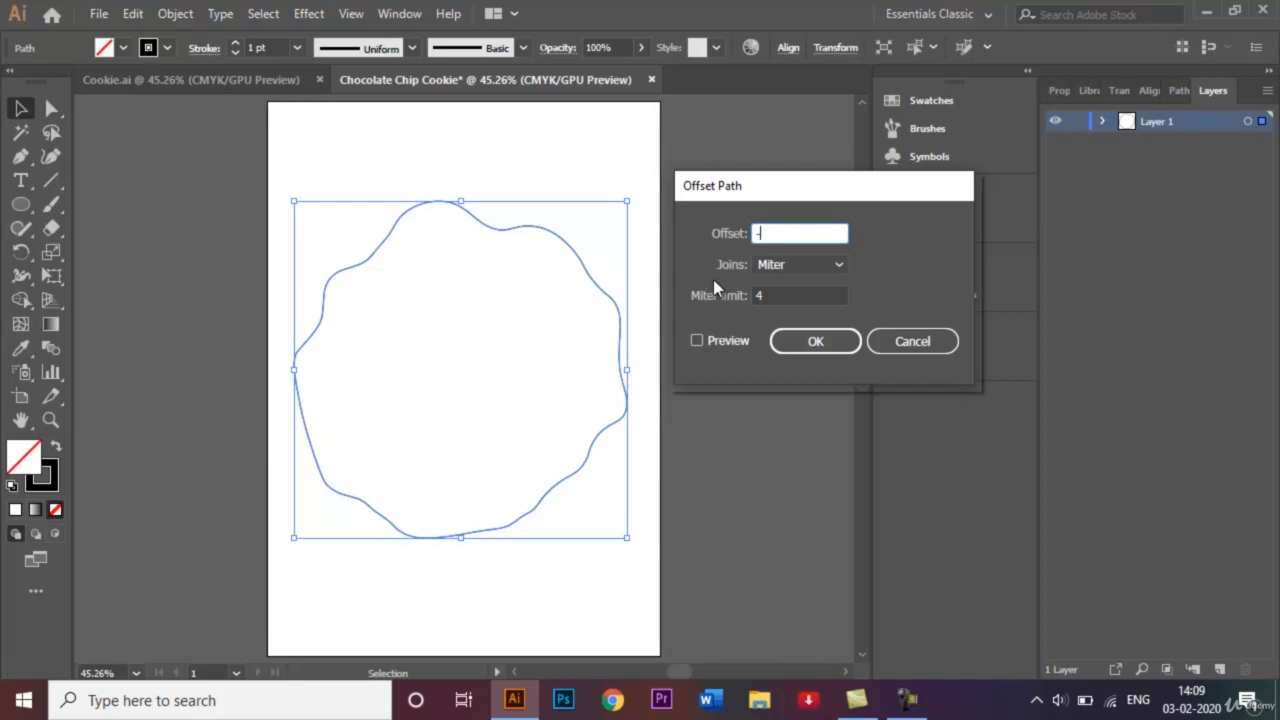
type("4")
left_click(698, 340)
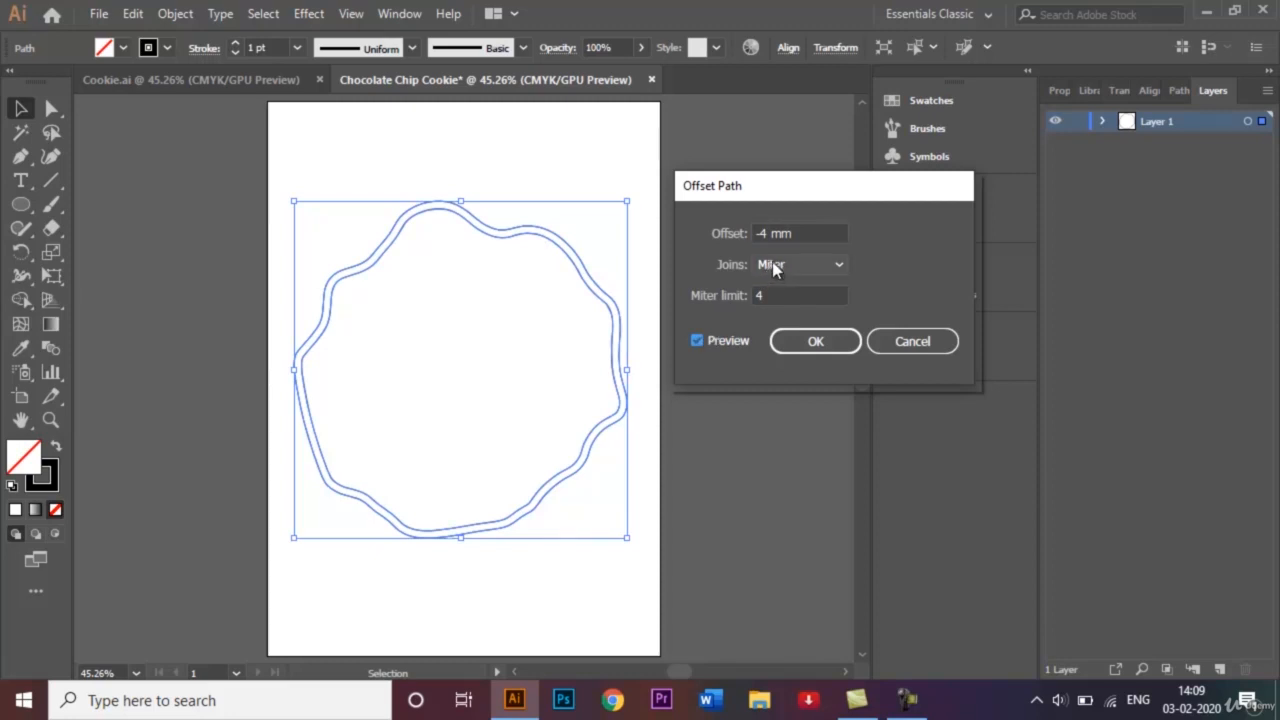
left_click(816, 344)
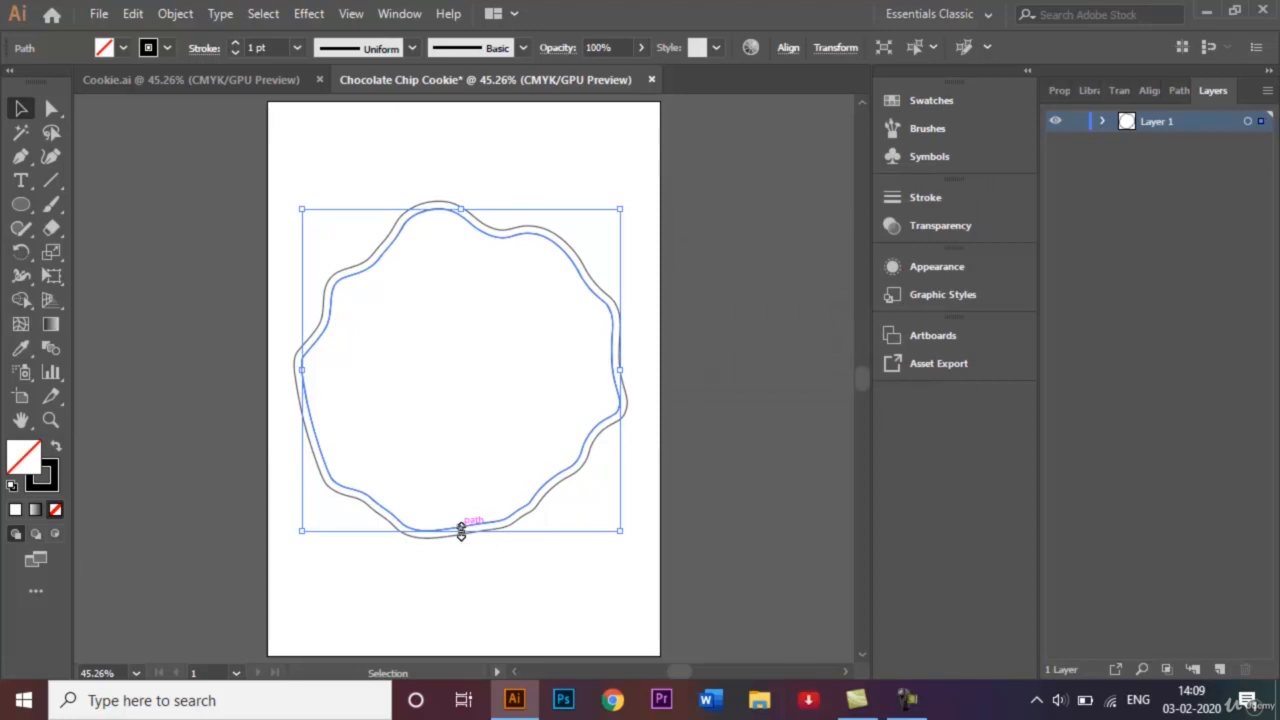
- Shrink the inner offset outline from its bottom, left and right sides to widen the rim around the lower part, and deselect it
left_click_drag(461, 531, 462, 507)
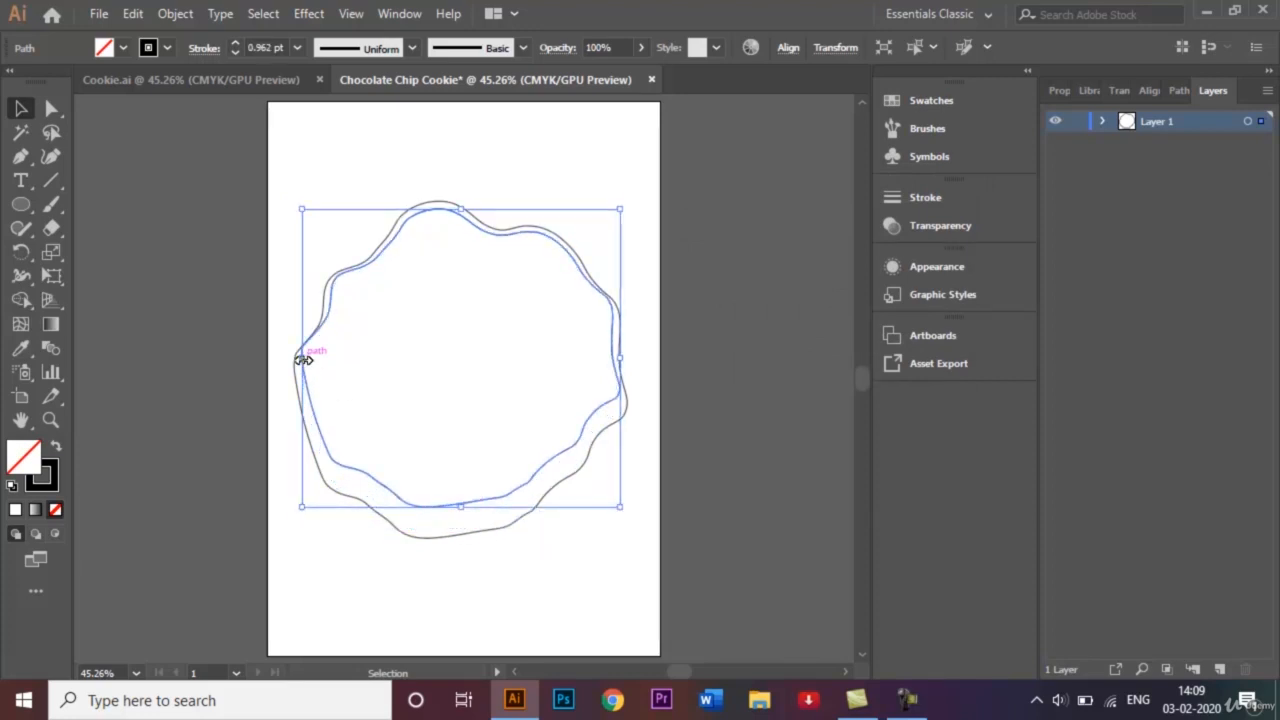
left_click_drag(302, 358, 320, 358)
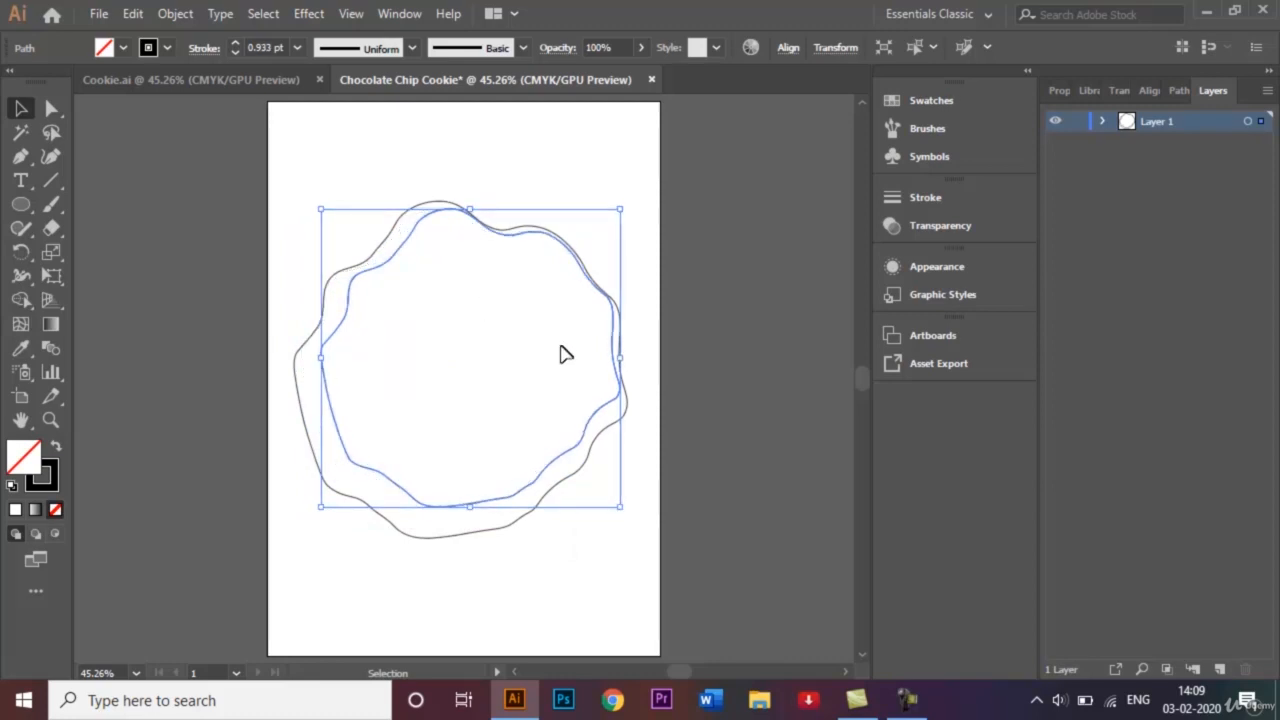
left_click_drag(621, 358, 599, 359)
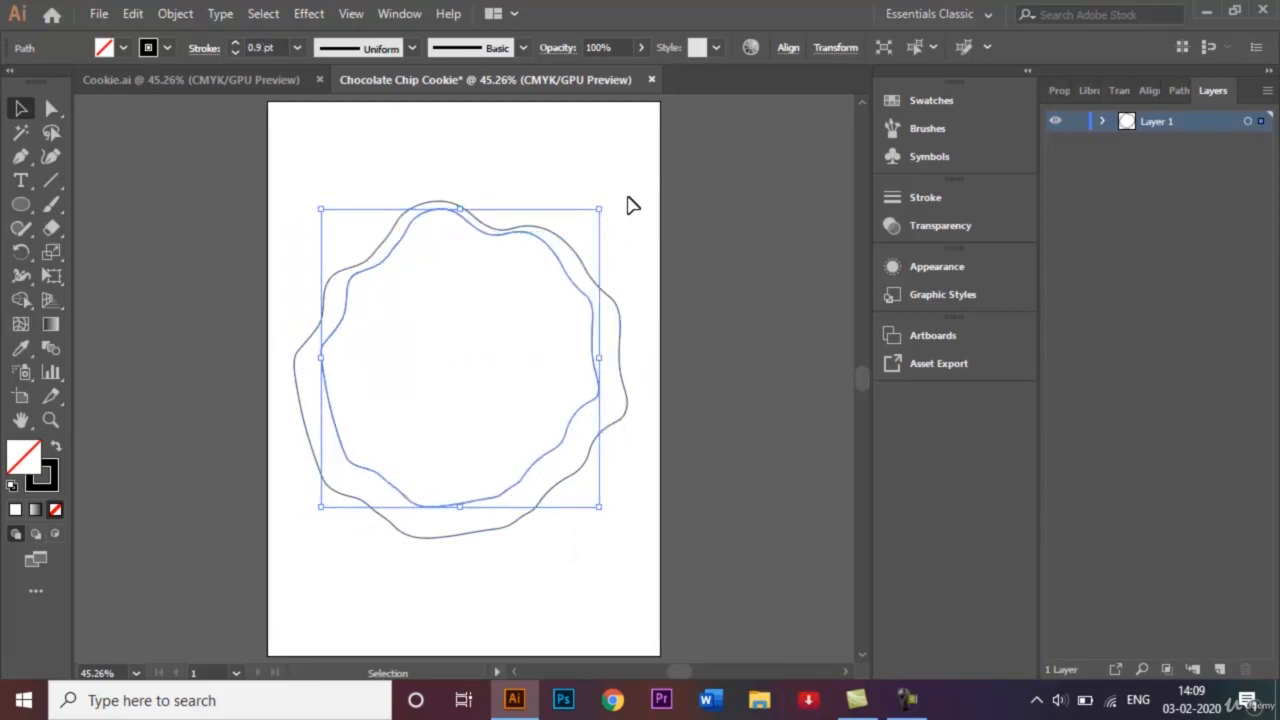
left_click(631, 203)
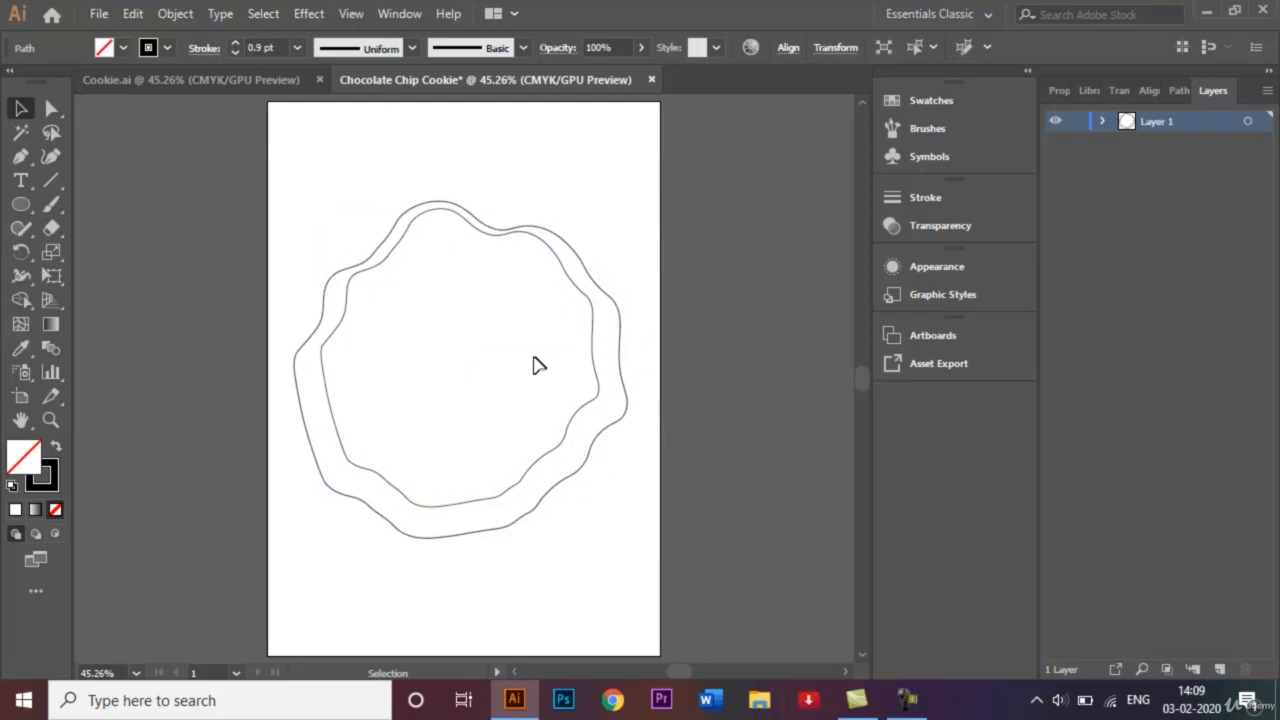
- Create a third outline by offsetting the inner outline by -4 mm with miter joins
left_click(449, 506)
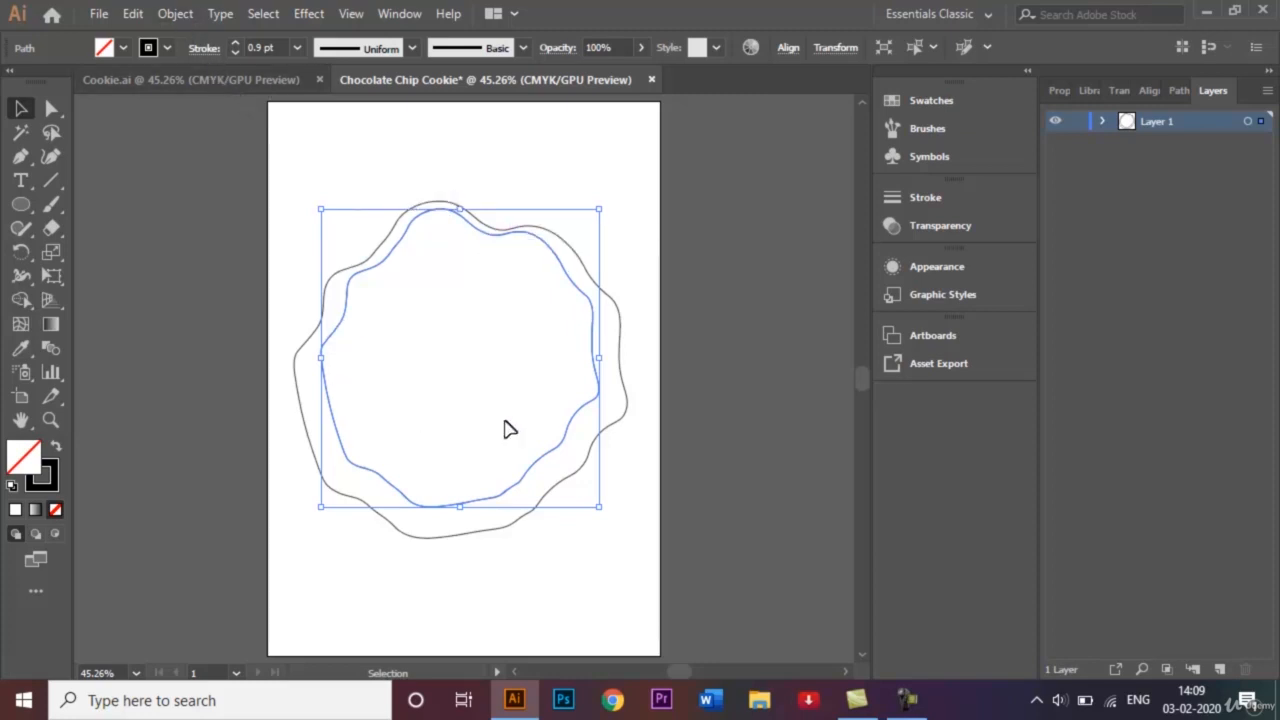
left_click(183, 14)
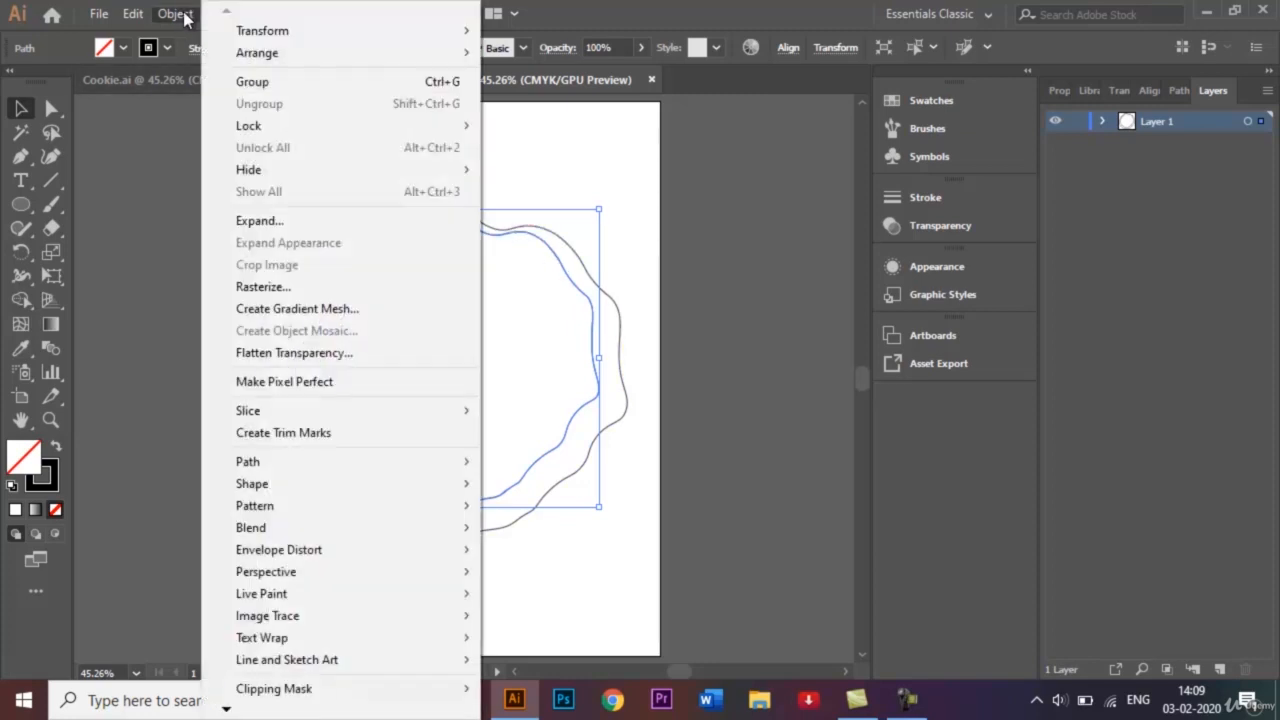
mouse_move(360, 458)
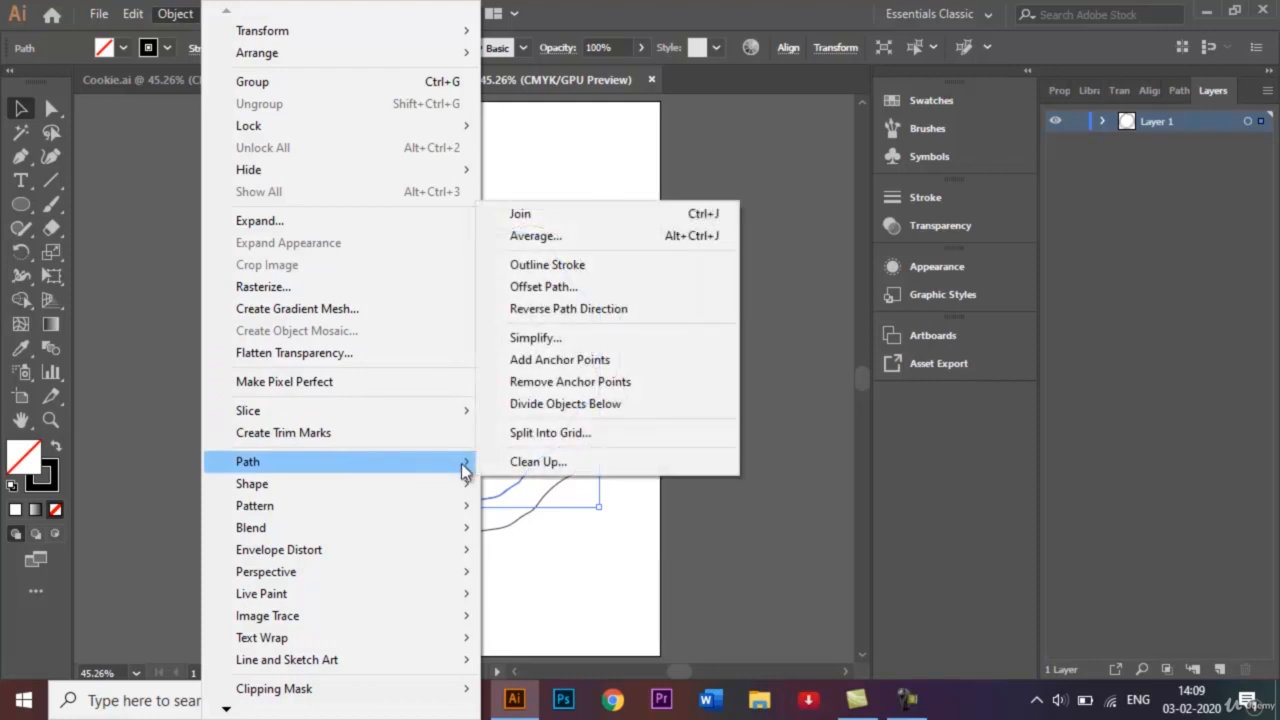
left_click(546, 288)
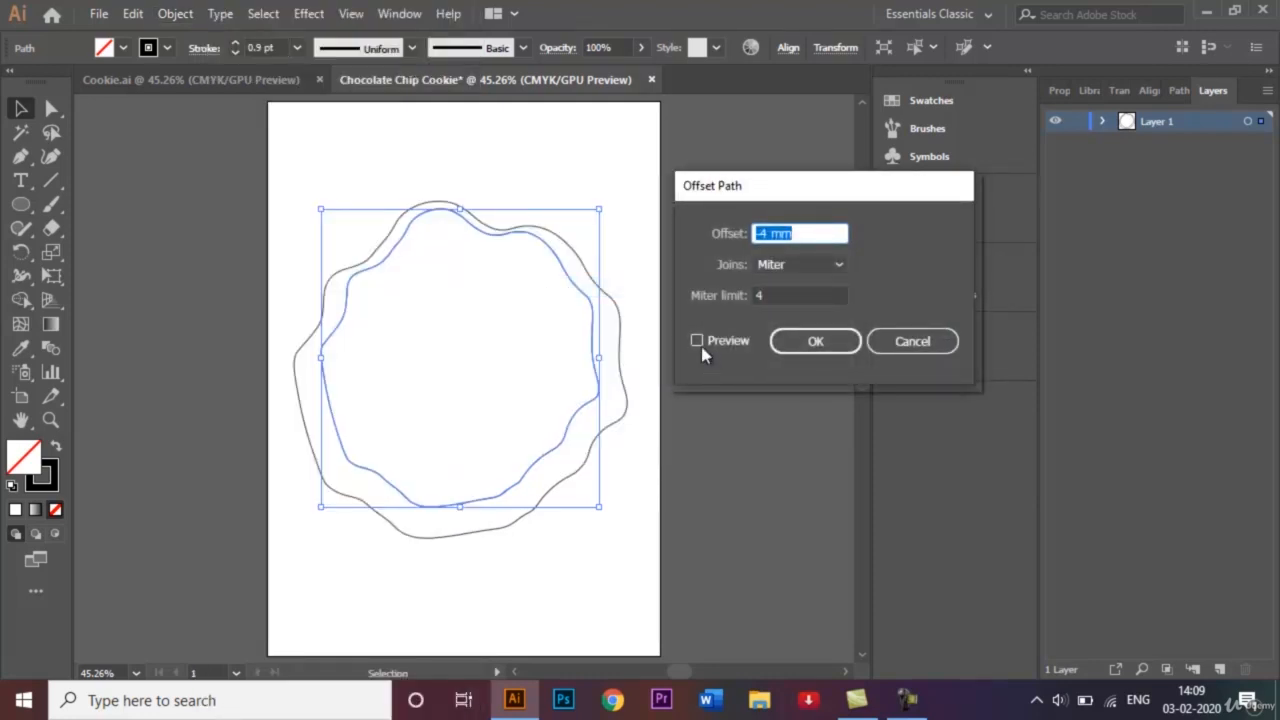
left_click(812, 342)
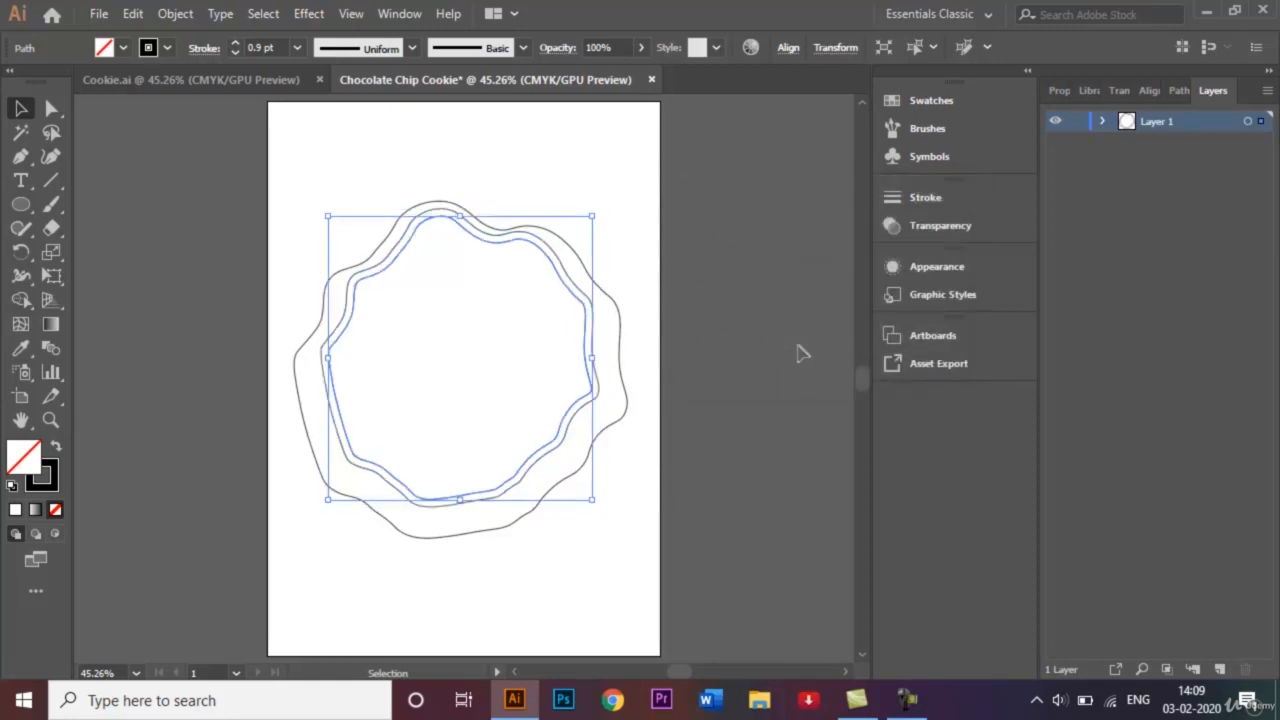
- Shrink the innermost outline from its bottom, left and right sides to form a second widening band, and deselect it
left_click_drag(459, 498, 459, 473)
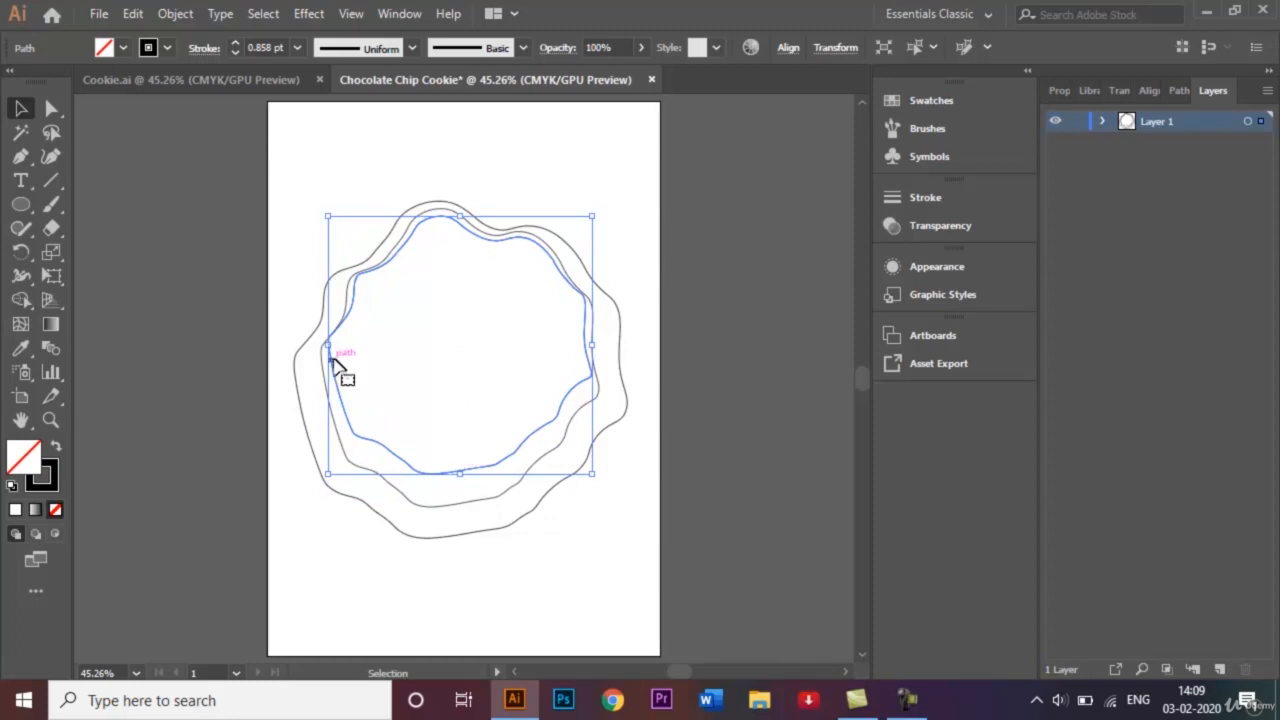
left_click_drag(329, 347, 346, 349)
left_click_drag(592, 346, 575, 347)
left_click(584, 175)
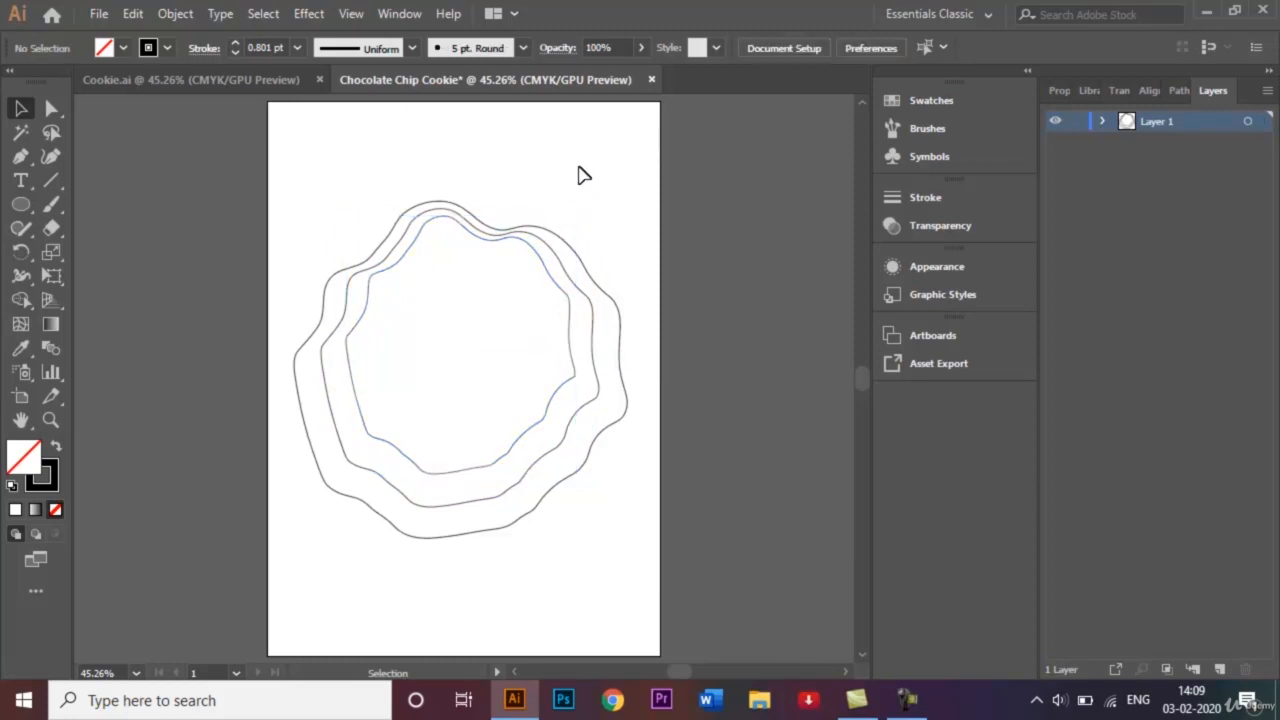
- Compare the three nested outlines with the layers of the finished cookie in the Cookie.ai document
left_click(254, 82)
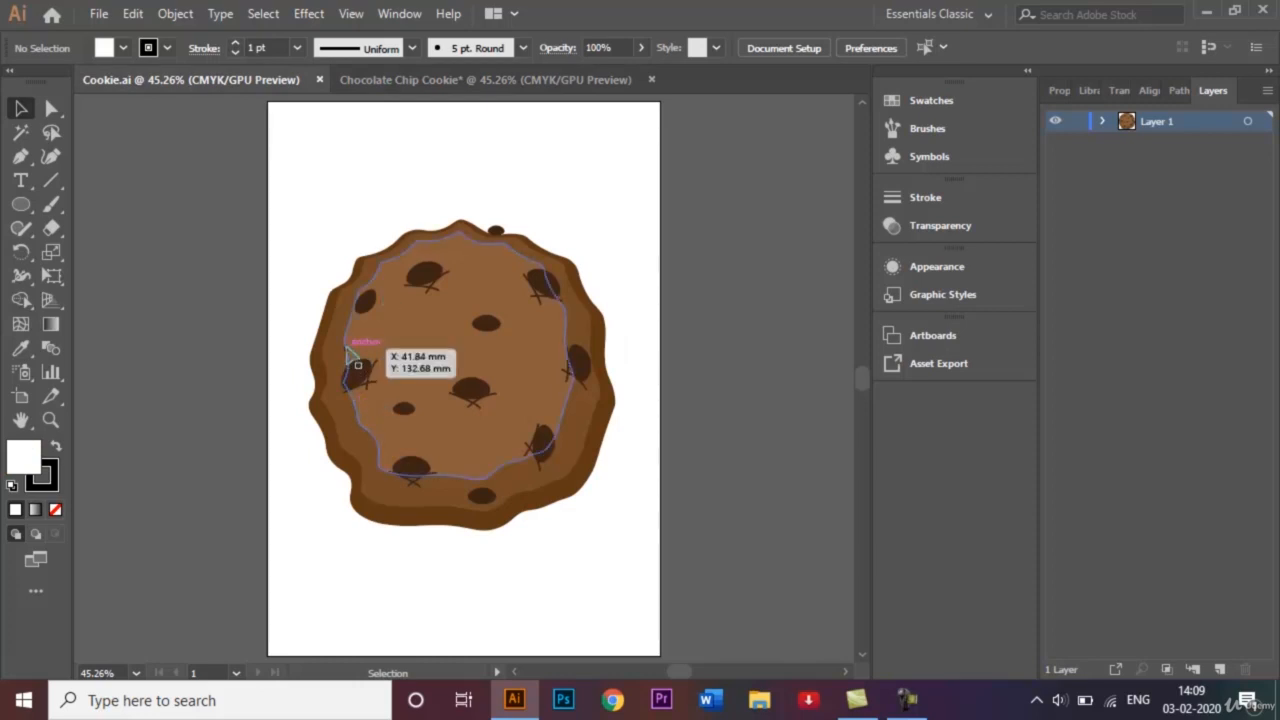
left_click(395, 80)
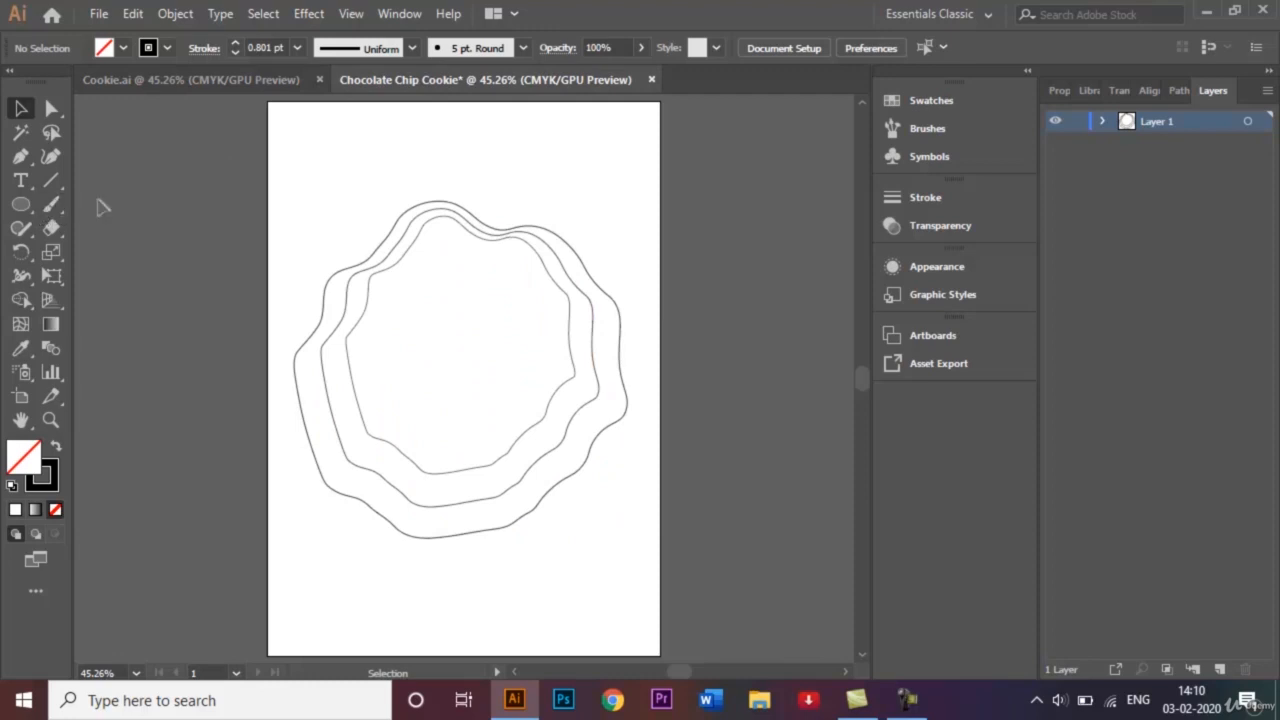
left_click(164, 79)
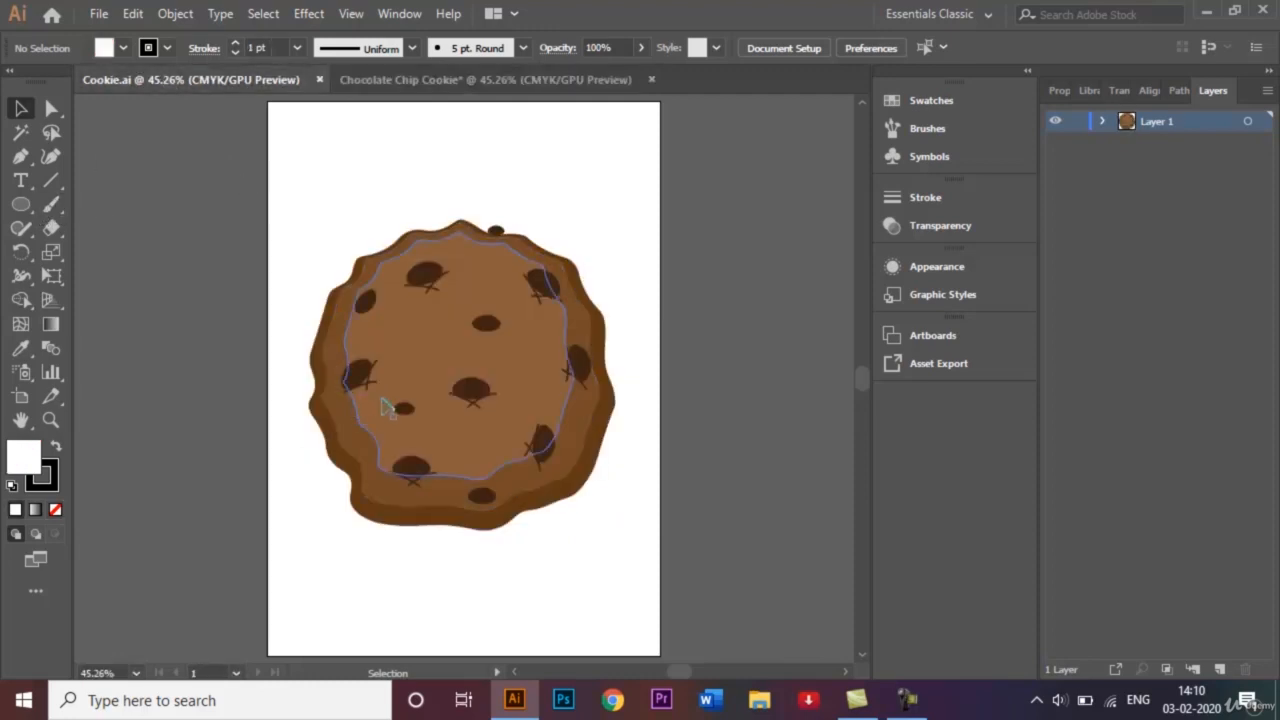
left_click(391, 79)
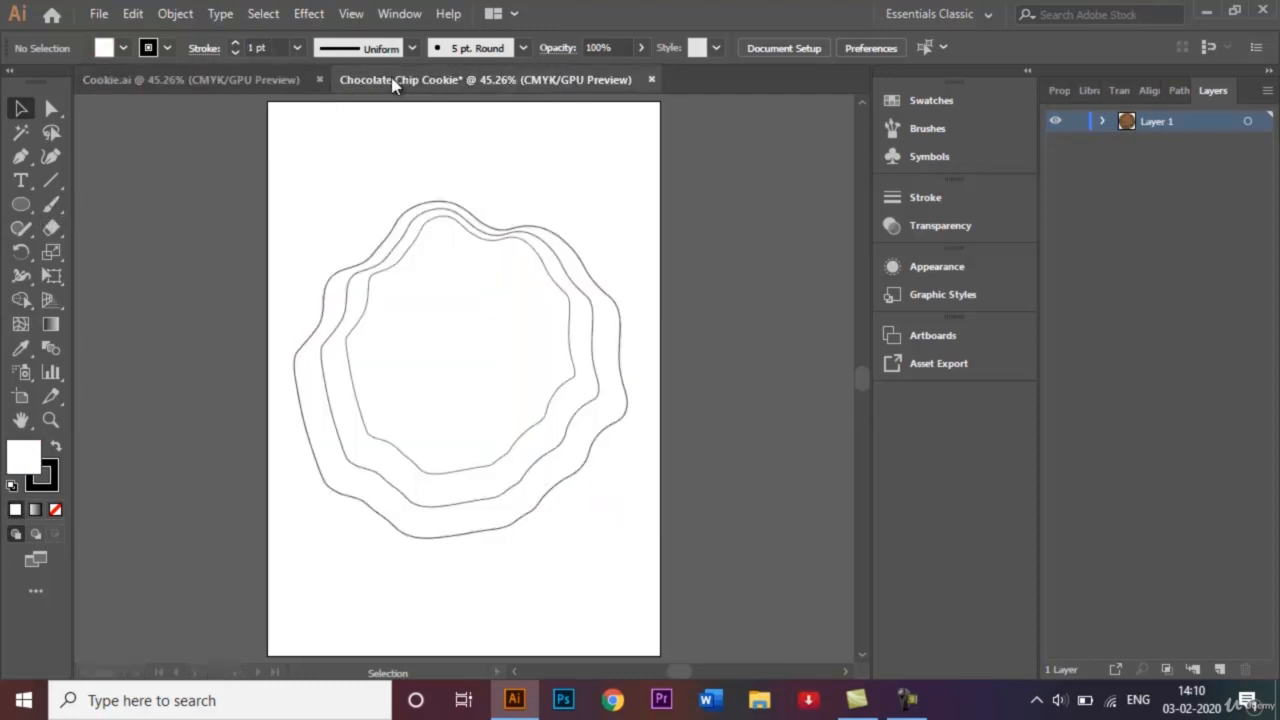
- Draw two short curves crossing each other with the Pen tool at the innermost outline's upper-left edge
left_click(22, 157)
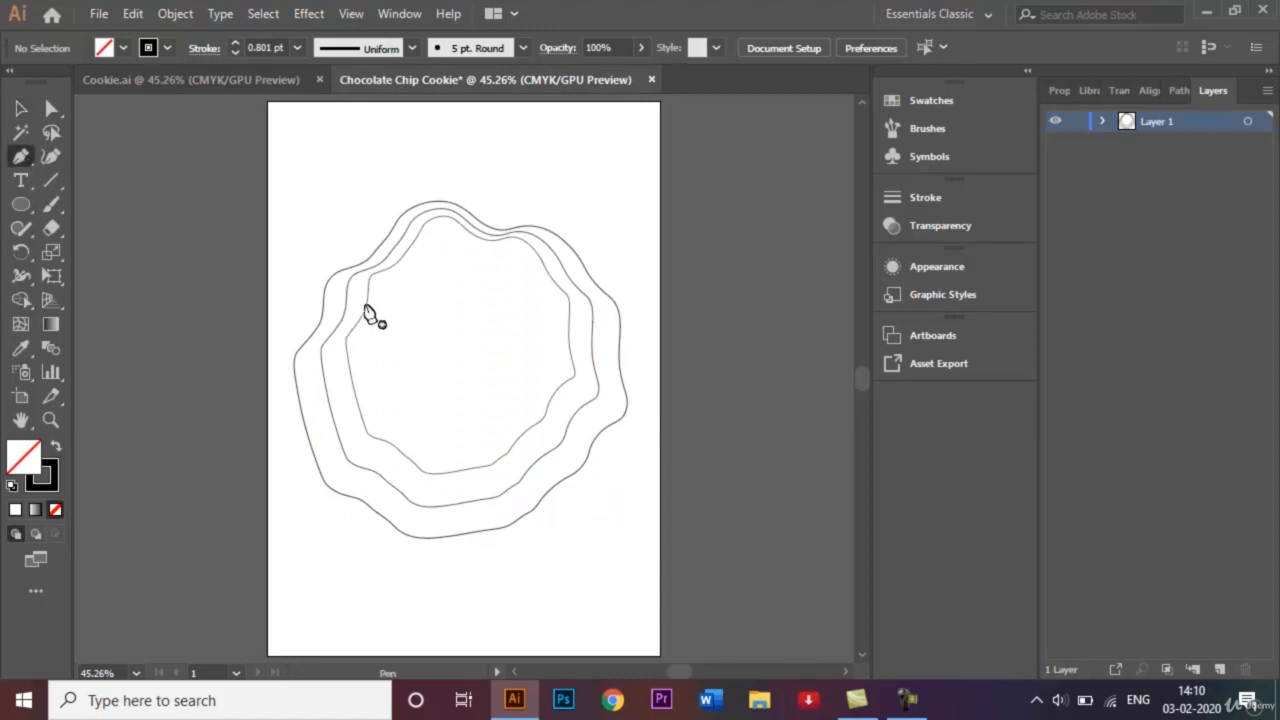
left_click(355, 298)
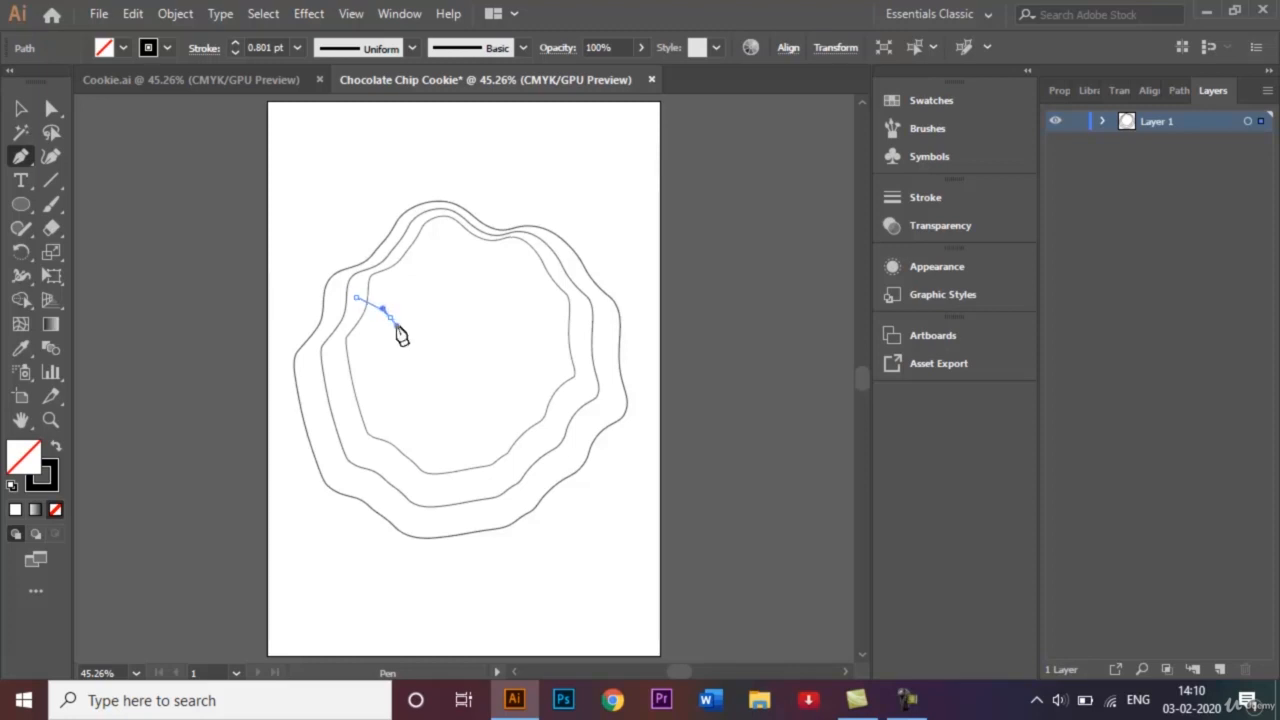
mouse_move(397, 325)
left_mouse_down()
mouse_move(410, 292)
mouse_move(413, 327)
left_mouse_up()
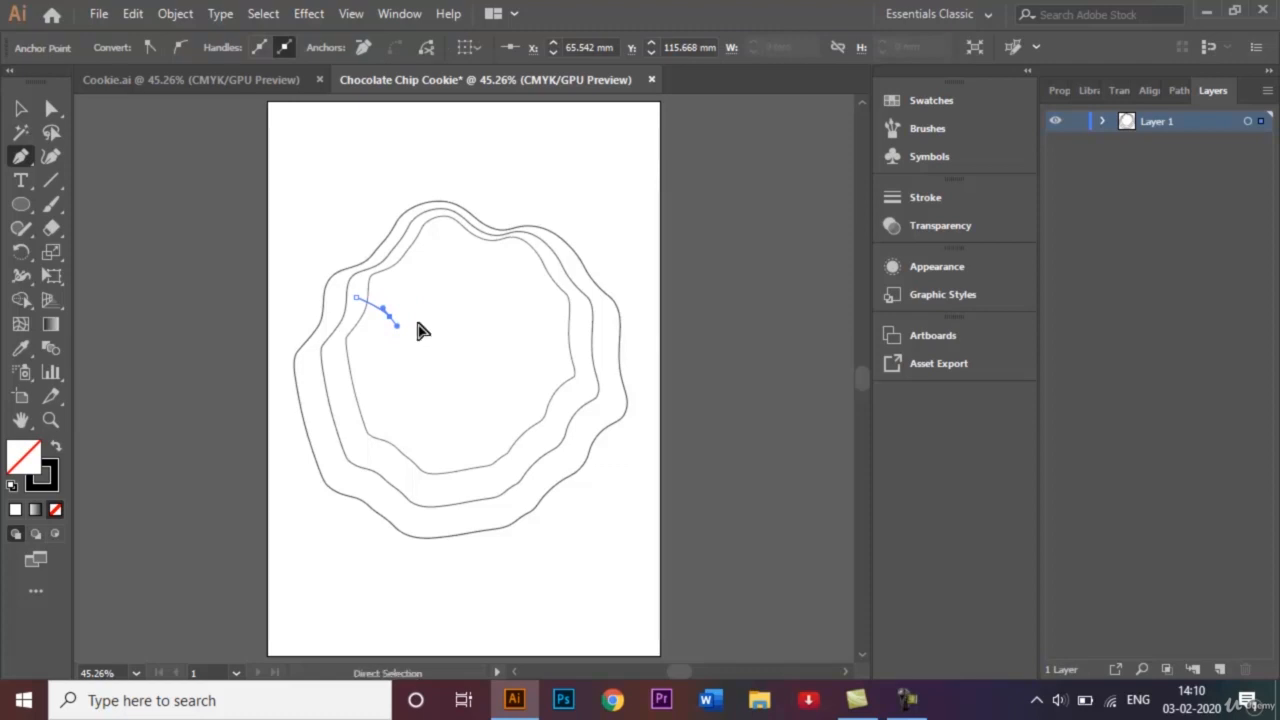
key("ctrl+equal")
key("ctrl+equal")
left_click(440, 395, "ctrl")
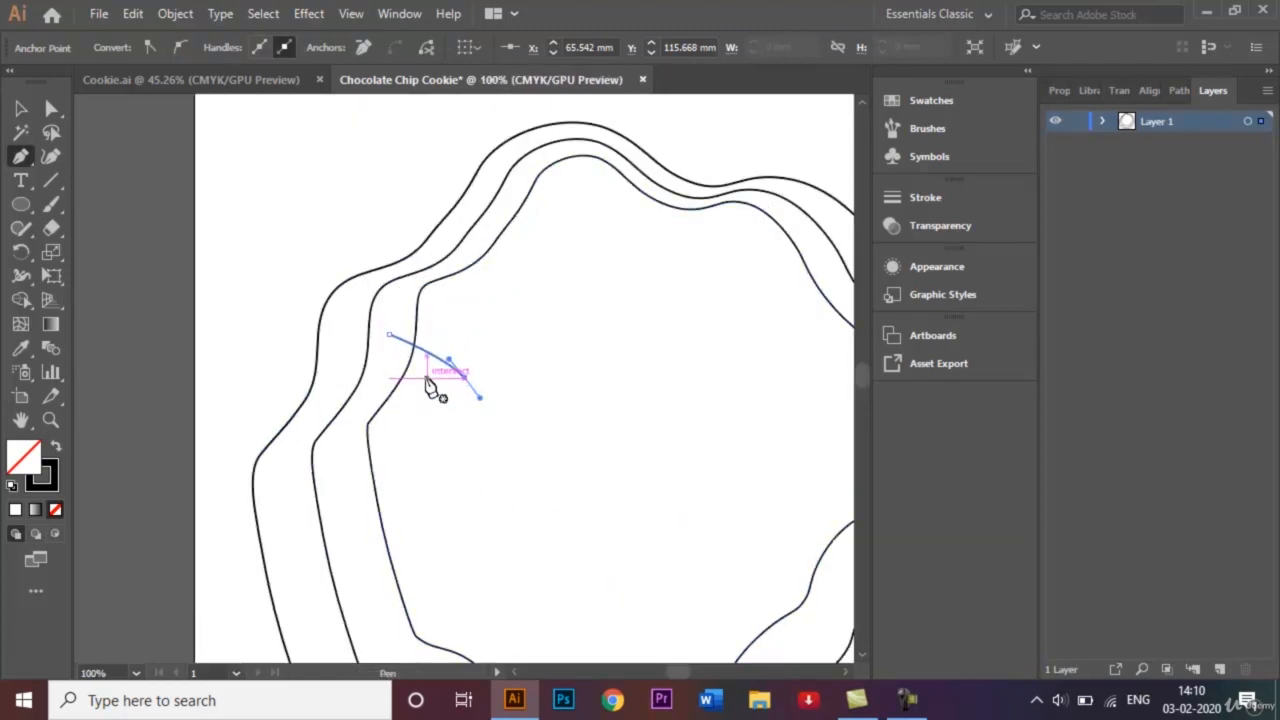
left_click_drag(417, 377, 498, 323)
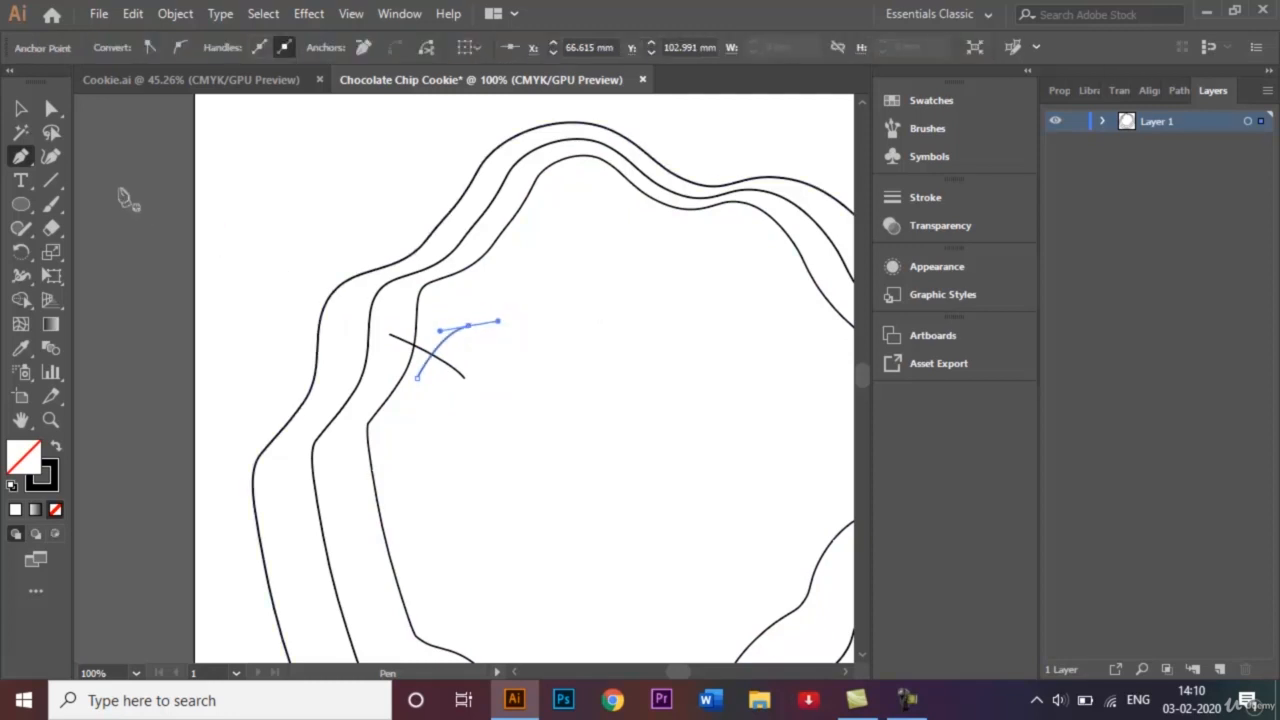
left_click(22, 110)
right_click(148, 216)
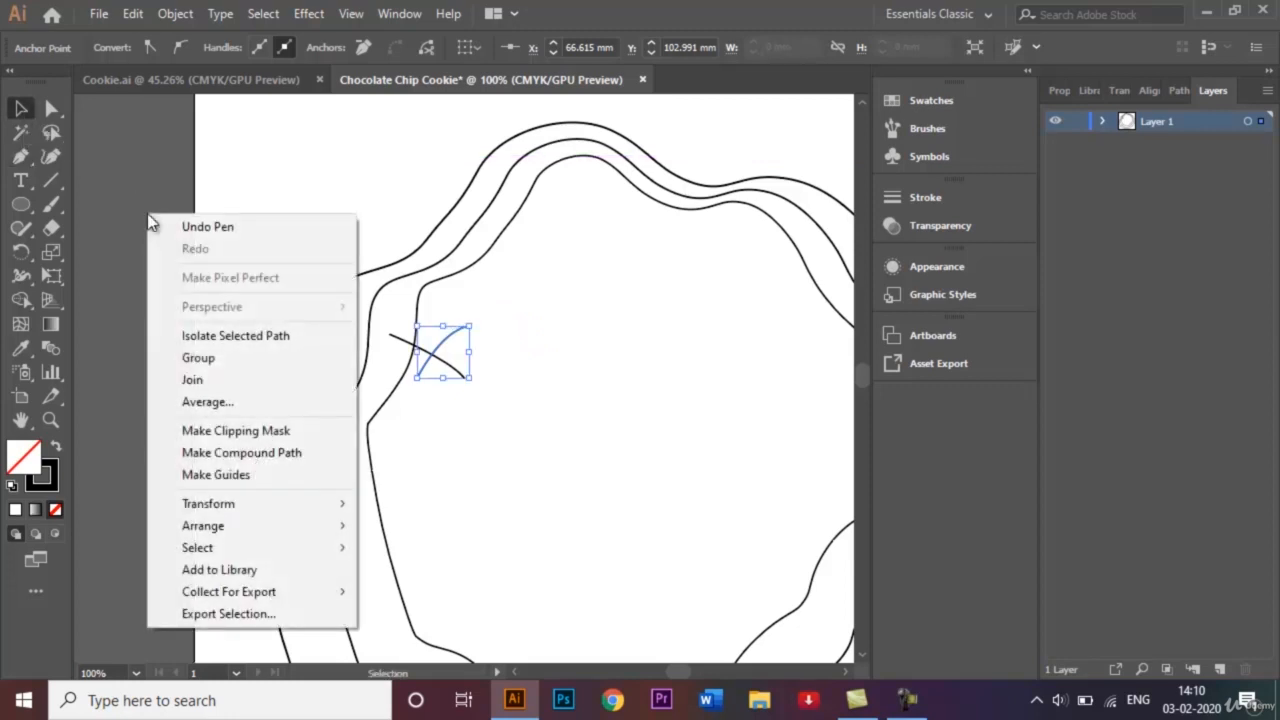
left_click(289, 190)
left_click(455, 341)
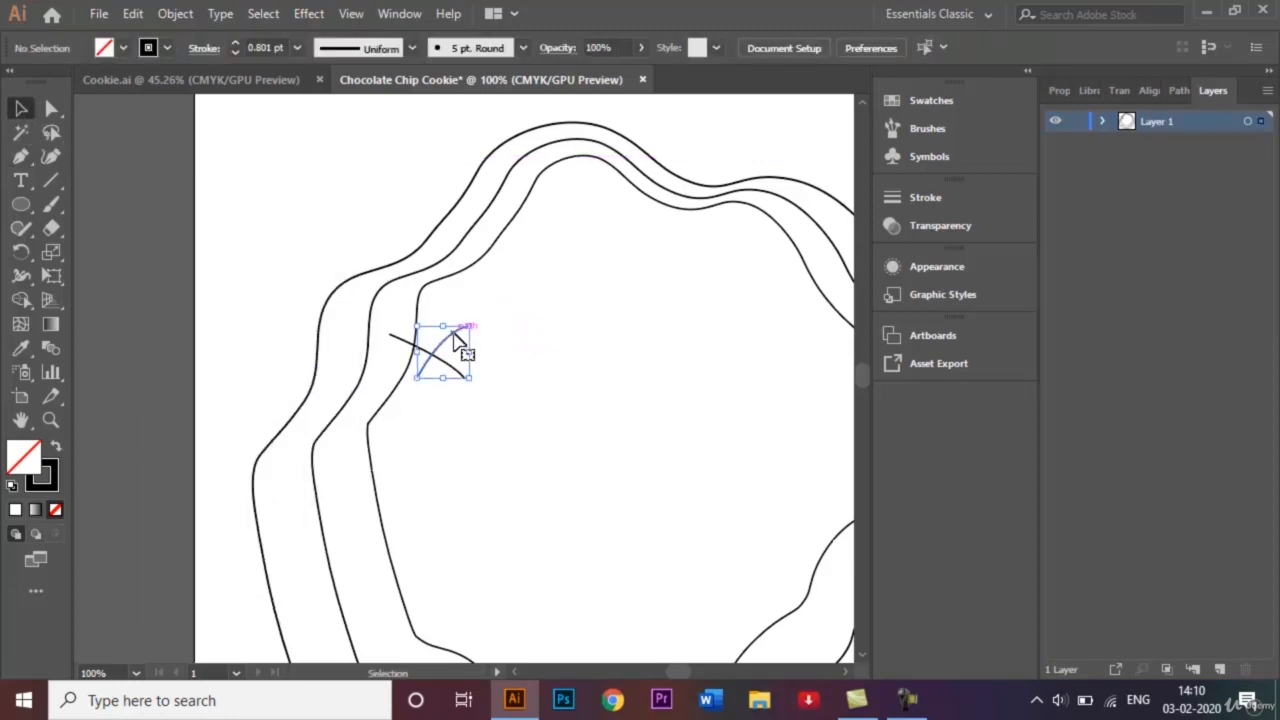
double_click(455, 341)
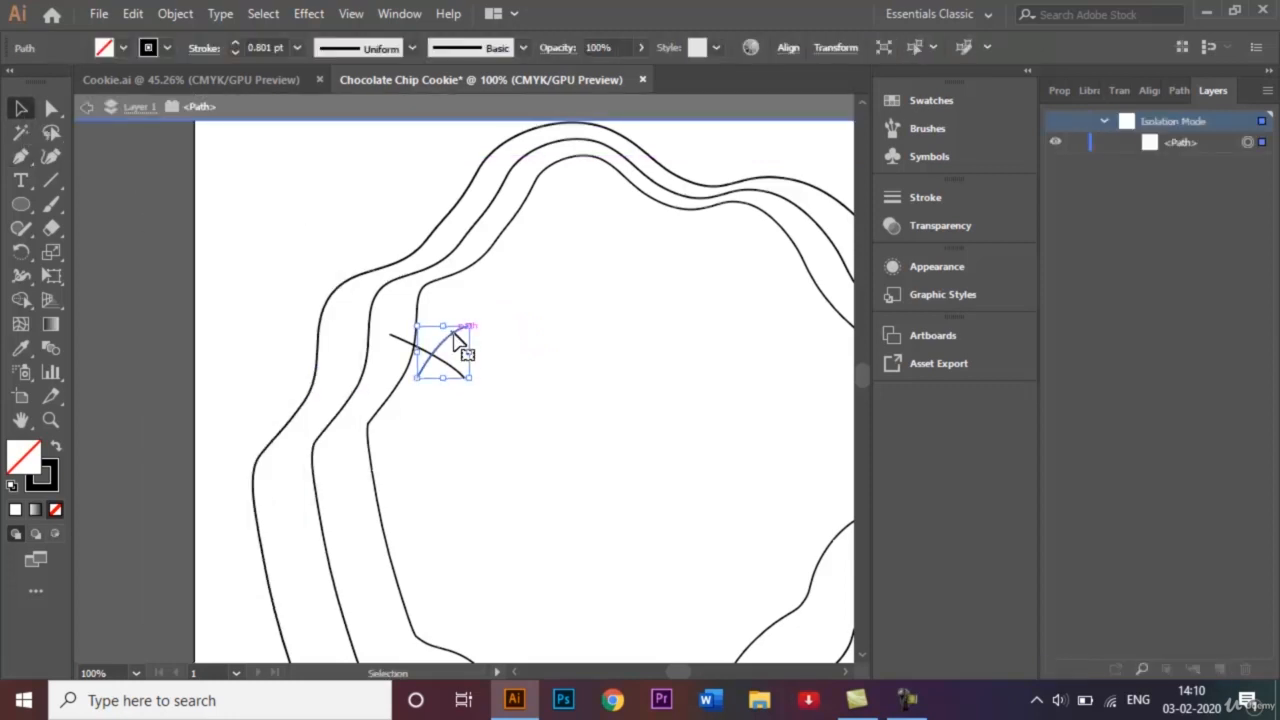
left_click(523, 351)
key("Escape")
- Nudge the upward-sloping curve of the cross slightly right and down, and deselect it
left_click(452, 339)
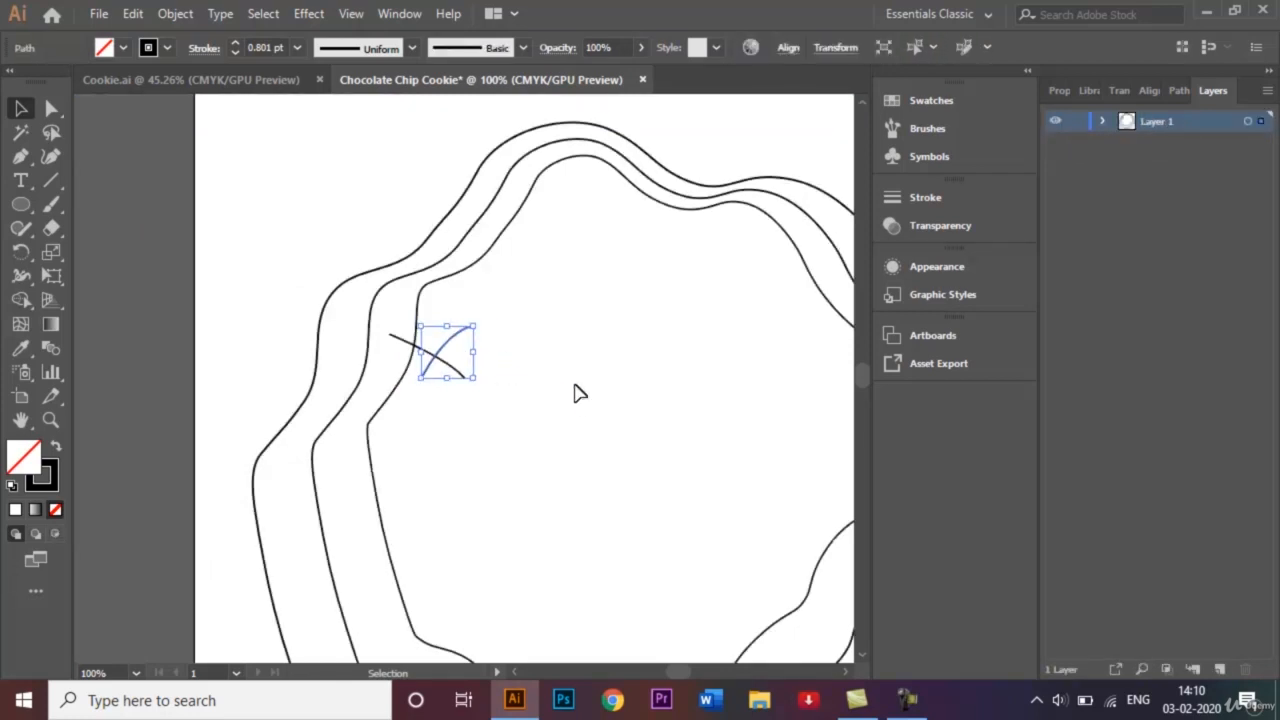
key("Right")
key("Right")
key("Down")
key("Down")
key("Down")
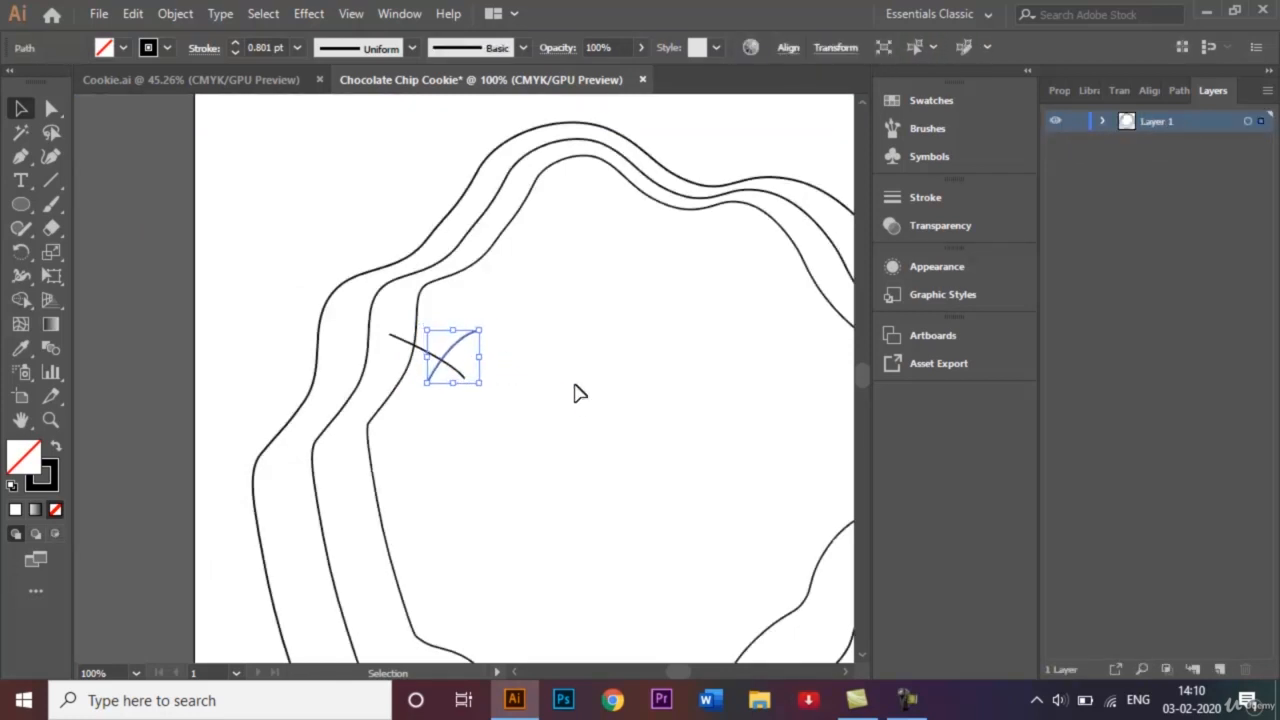
key("Left")
left_click(575, 396)
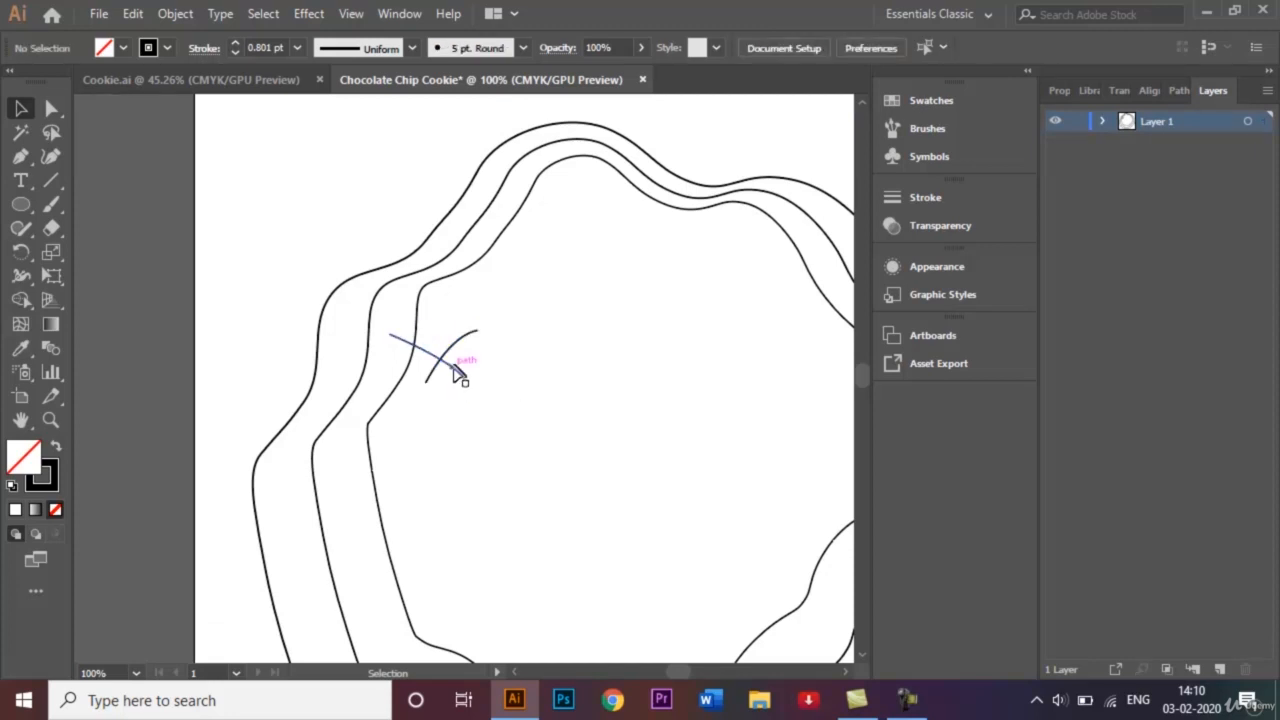
- Nudge the downward-sloping curve of the cross slightly down and right, and deselect it
left_click_drag(388, 332, 473, 382)
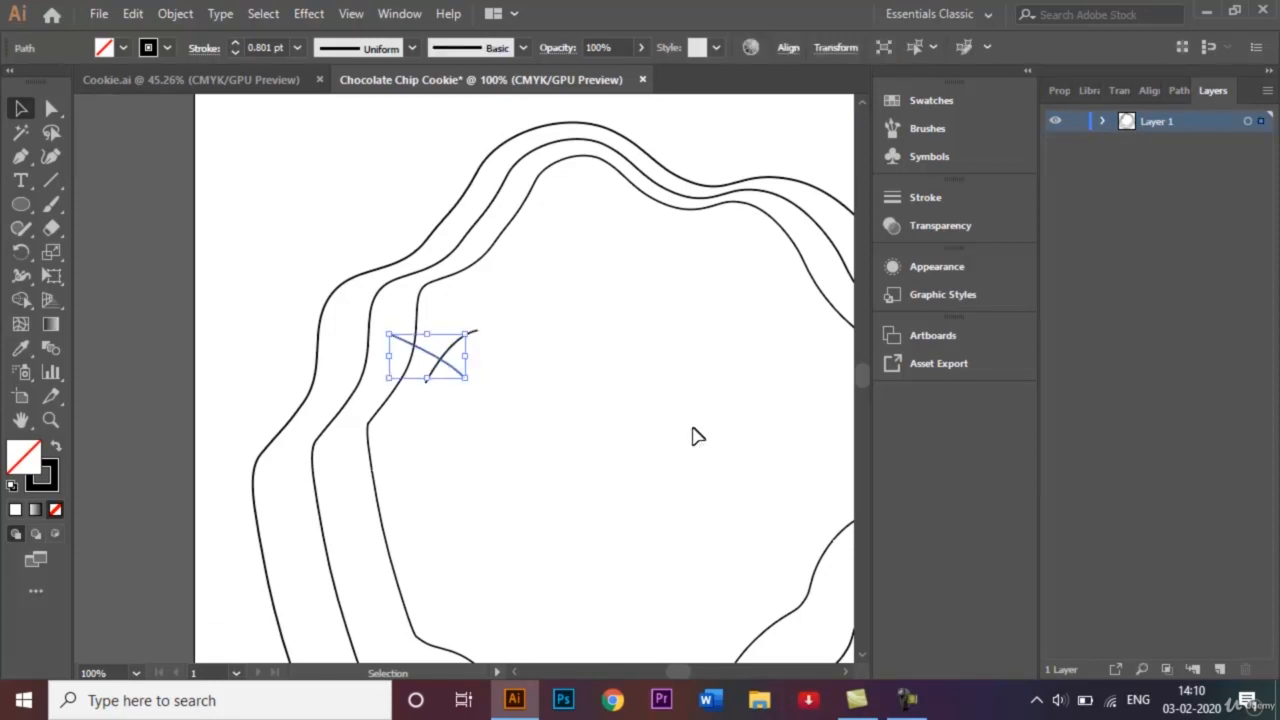
key("Down")
key("Down")
key("Down")
key("Down")
key("Down")
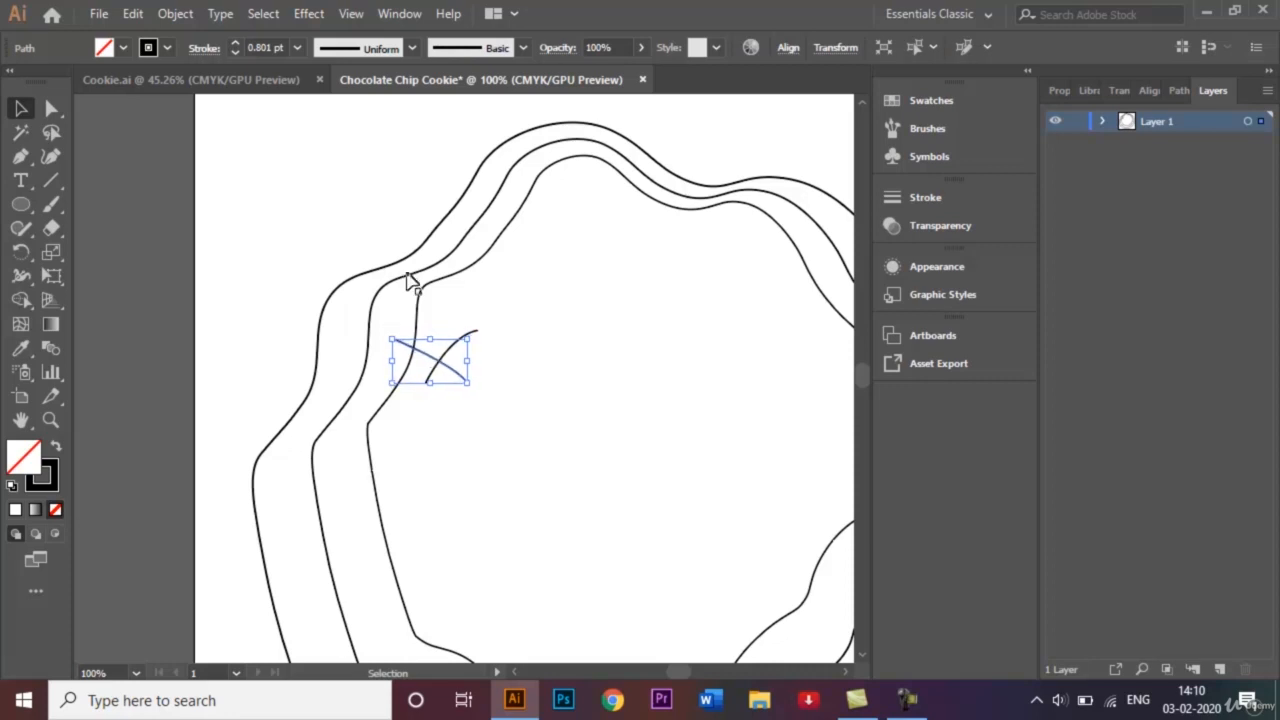
left_click(562, 302)
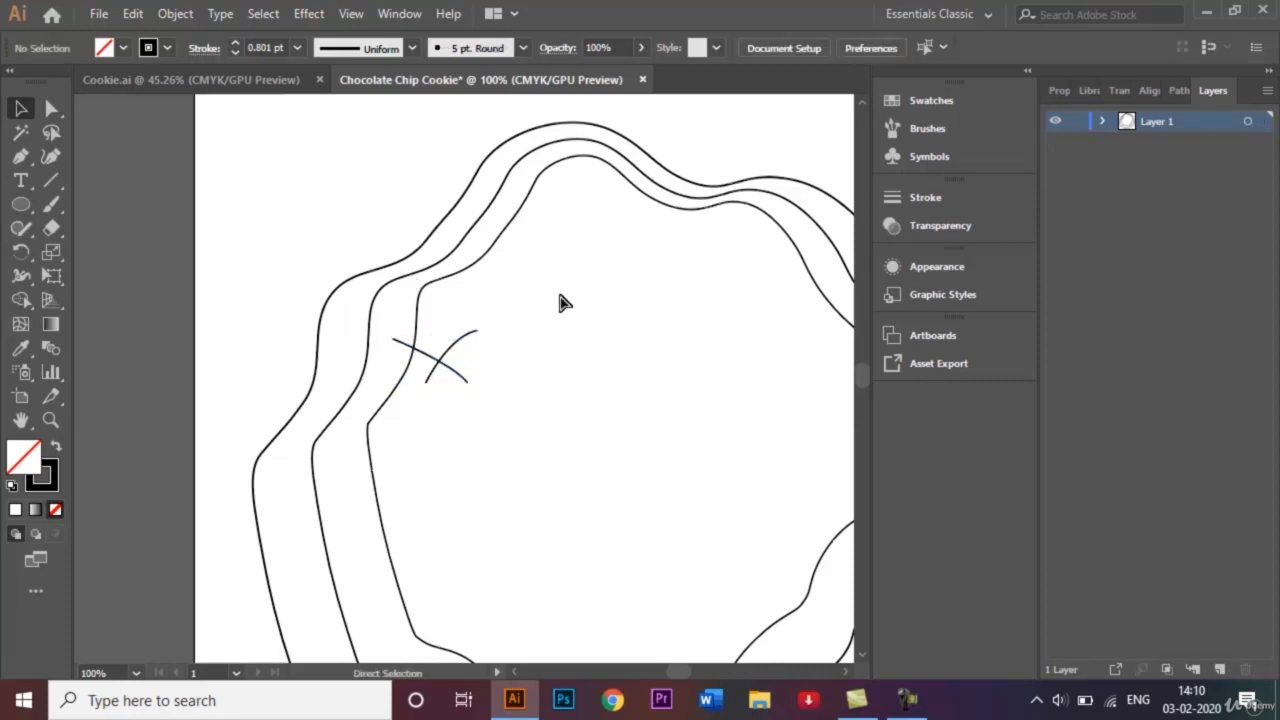
- Duplicate the crossed pair of curves to six other spots spread across the cookie's surface and rim
key("ctrl+minus")
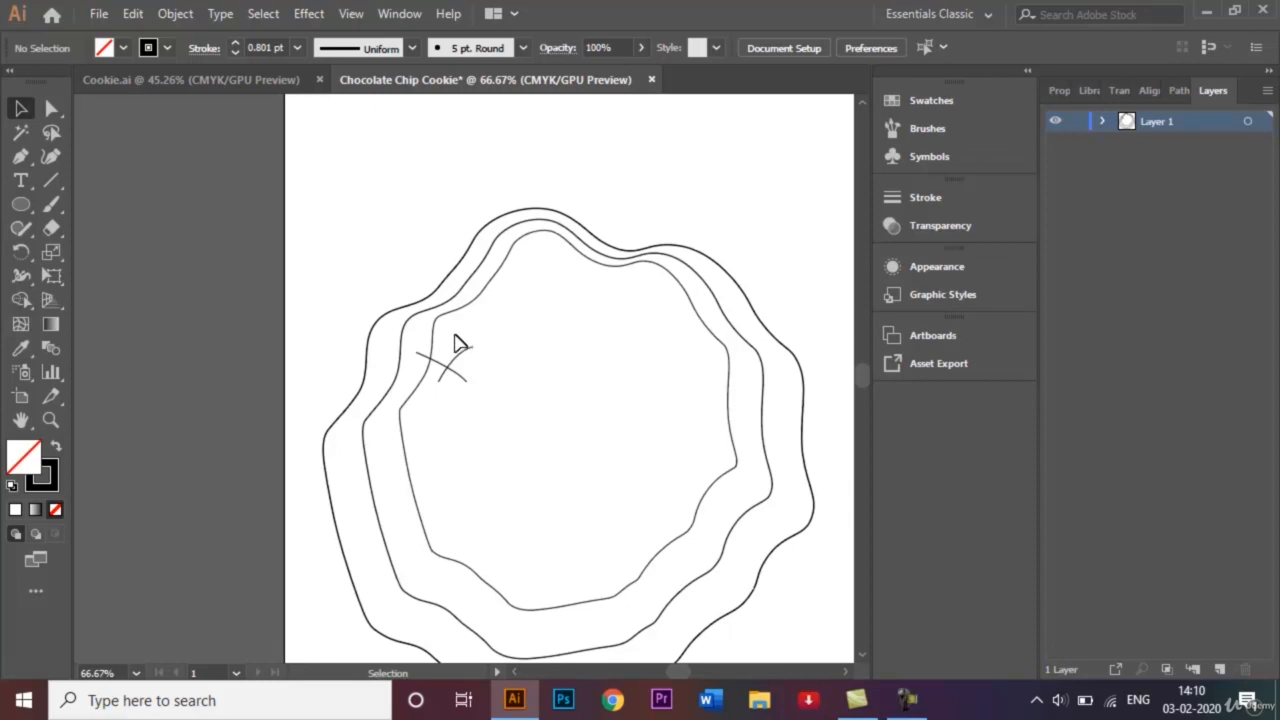
left_click(451, 390)
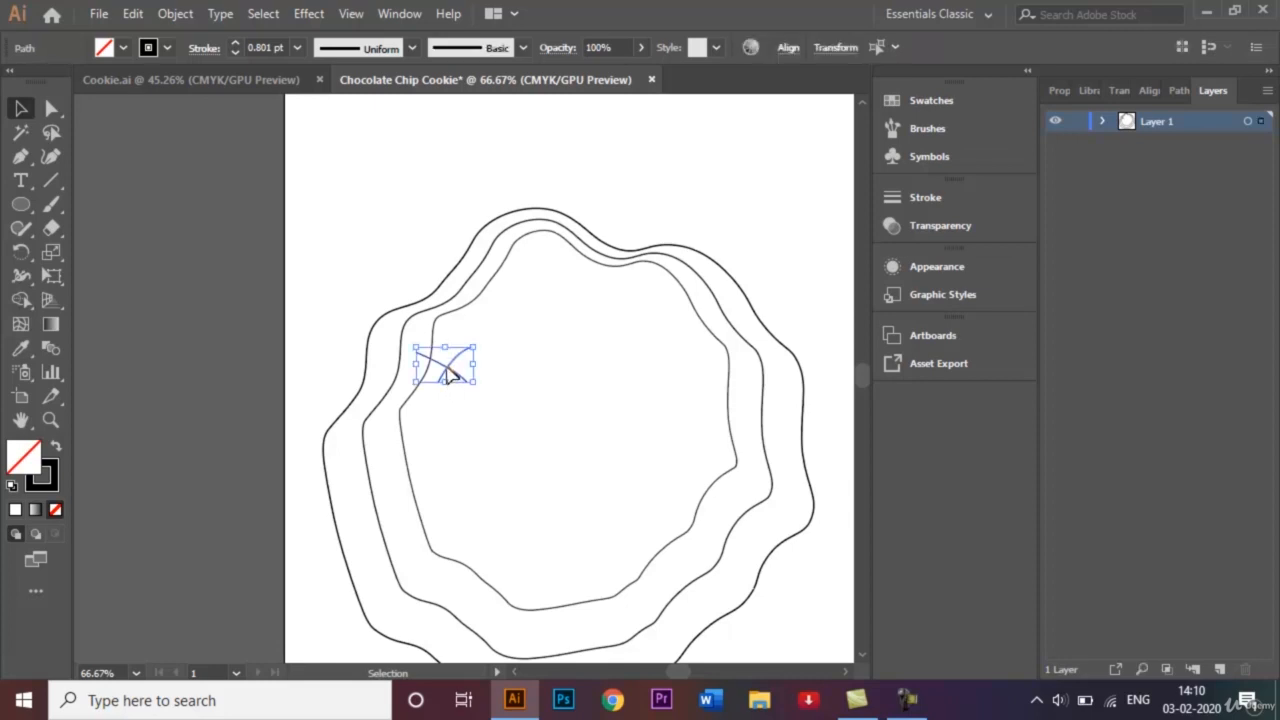
mouse_move(448, 370)
left_mouse_down()
mouse_move(587, 314)
mouse_move(628, 450)
mouse_move(537, 500)
mouse_move(463, 598)
mouse_move(680, 410)
mouse_move(469, 474)
left_mouse_up()
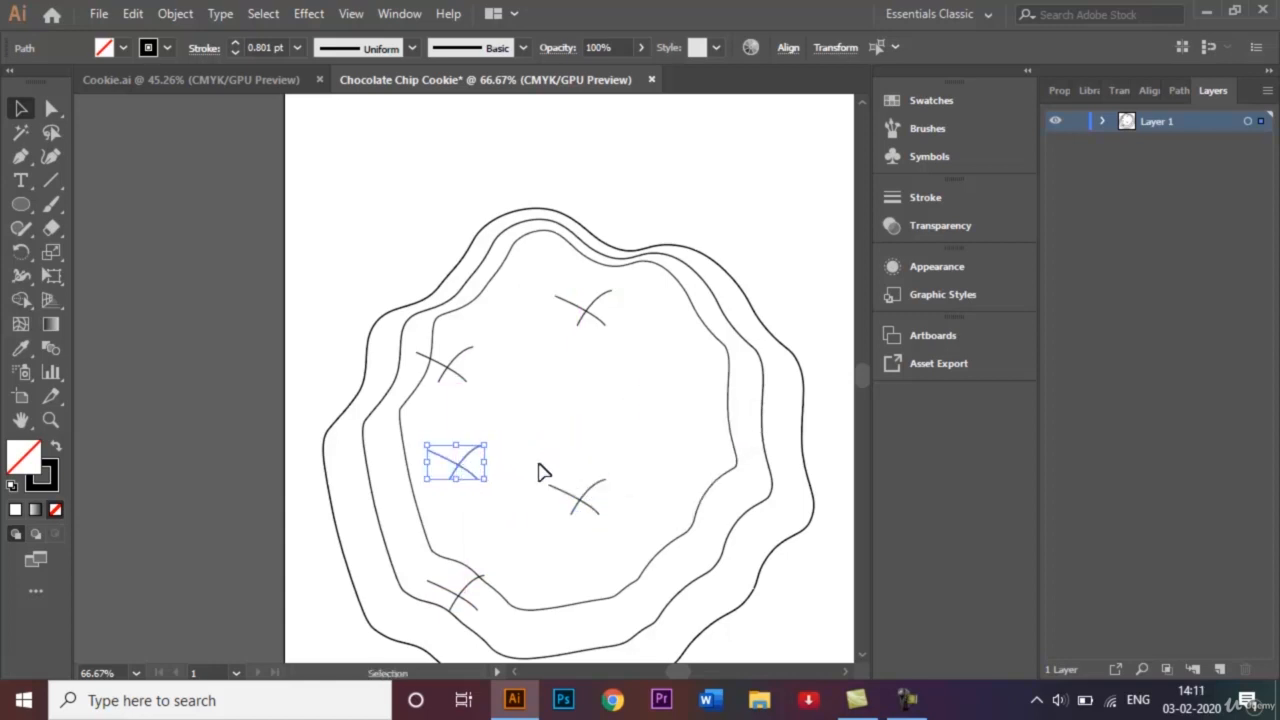
key("ctrl+plus")
key("ctrl+0")
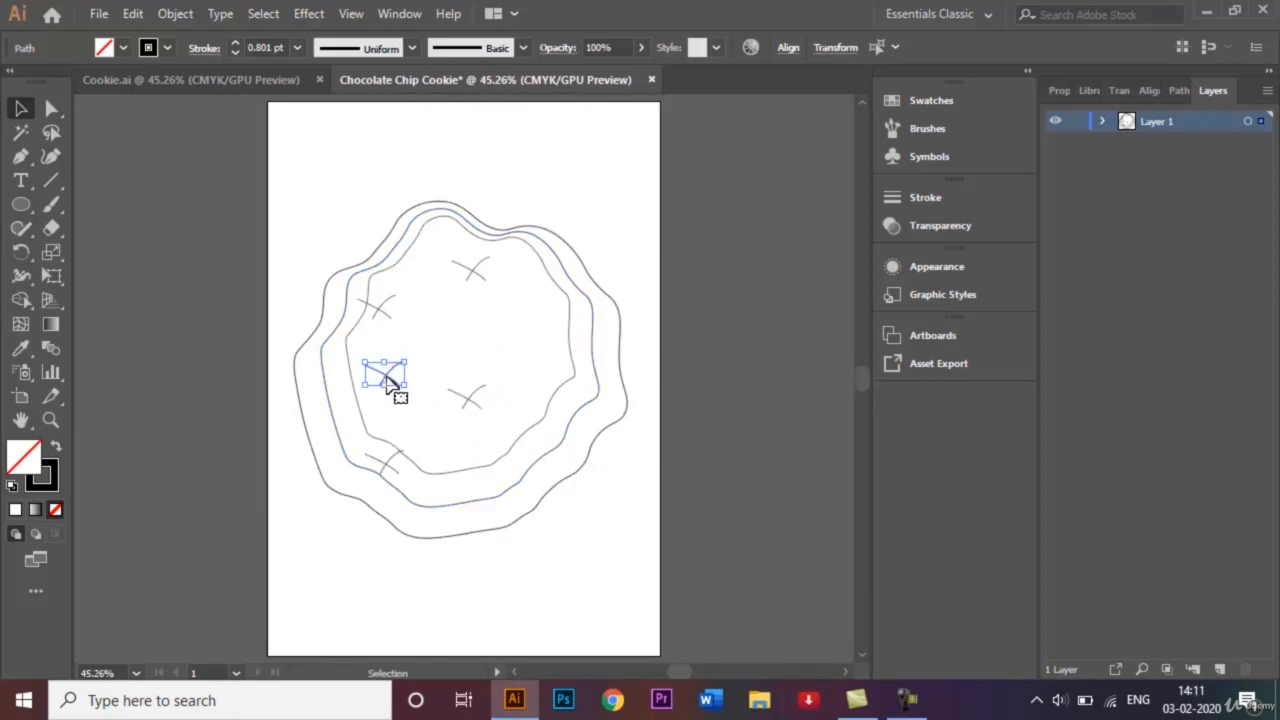
left_click_drag(390, 383, 493, 518)
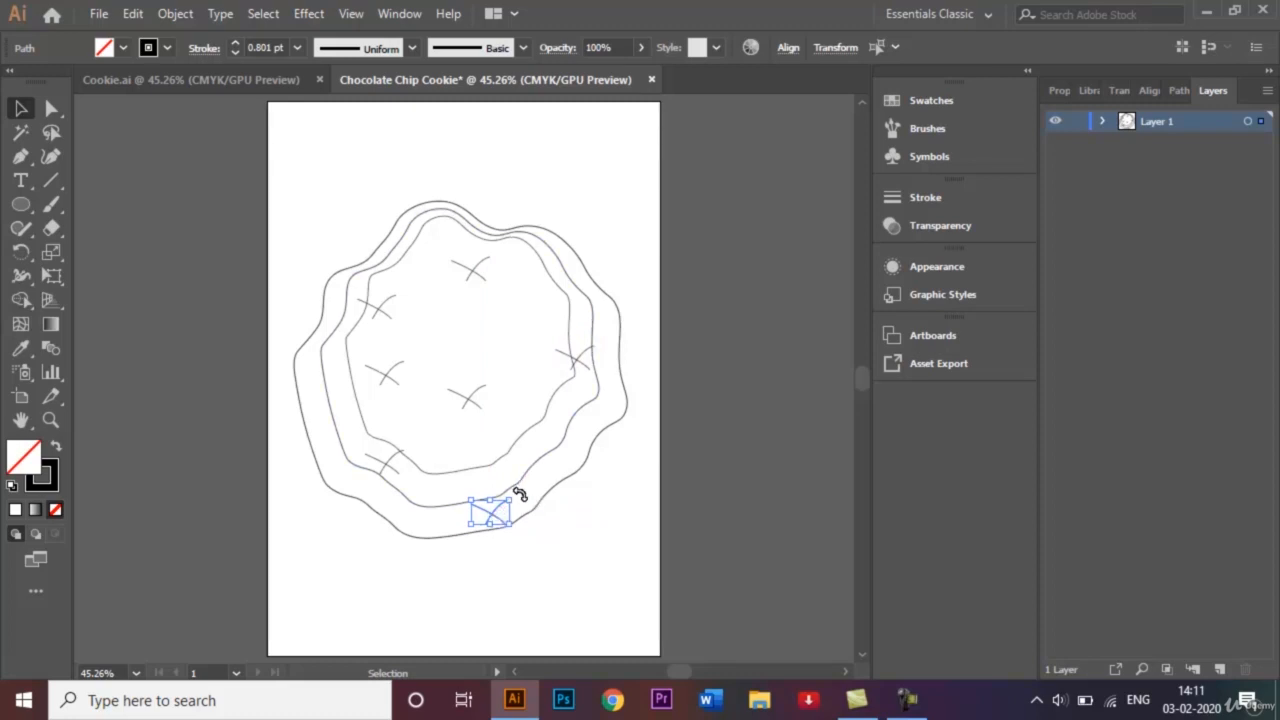
- Rotate the crosses on the cookie's bottom rim, right edge and left side to different angles
left_click_drag(519, 494, 481, 527)
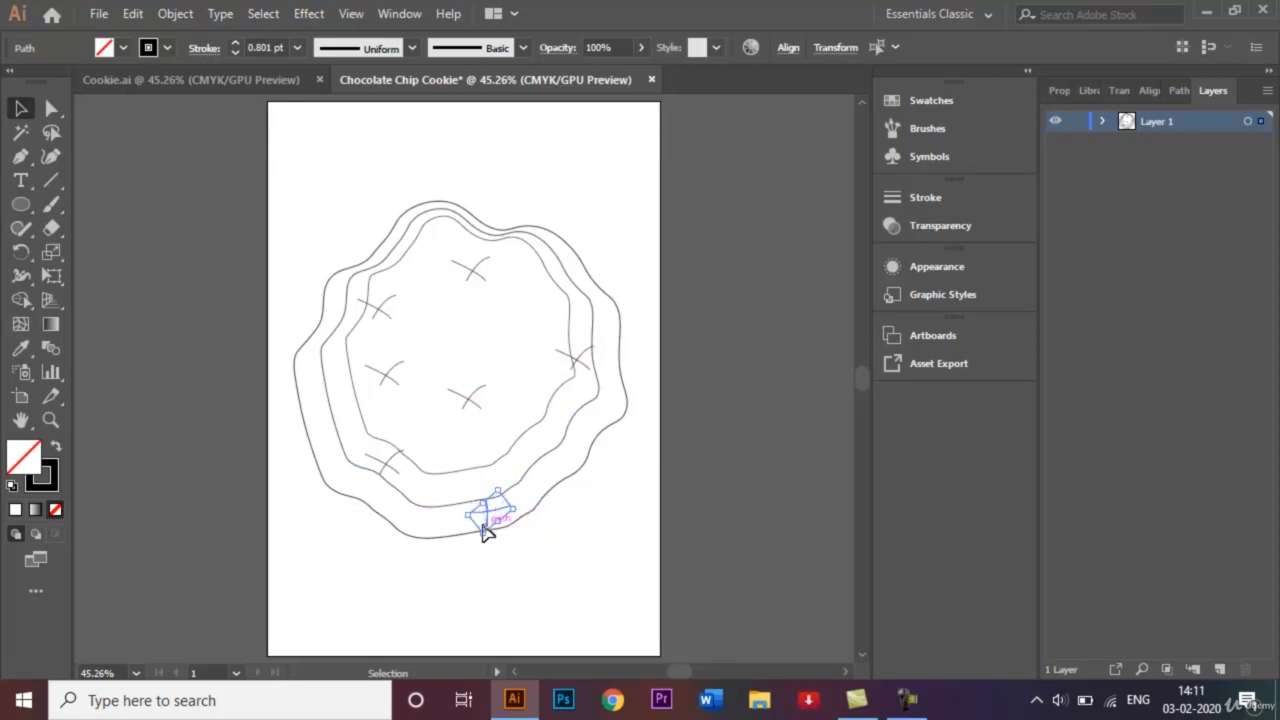
left_click(586, 372)
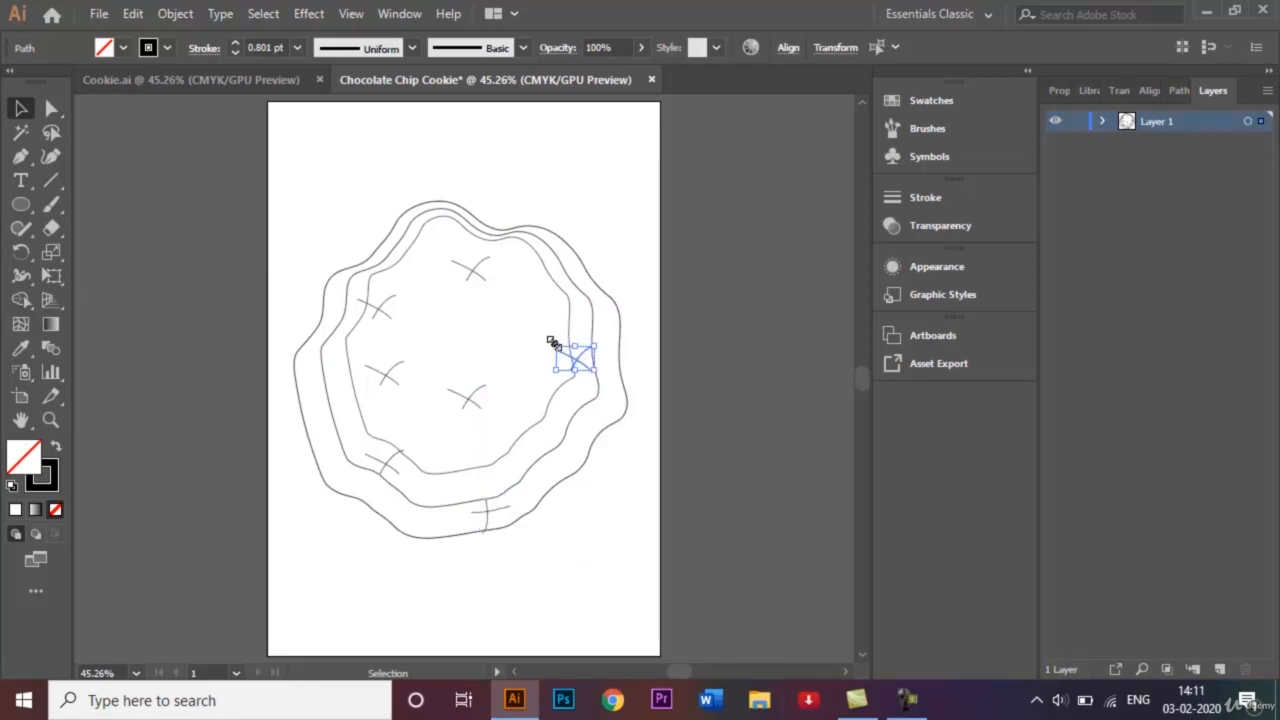
left_click_drag(552, 340, 578, 342)
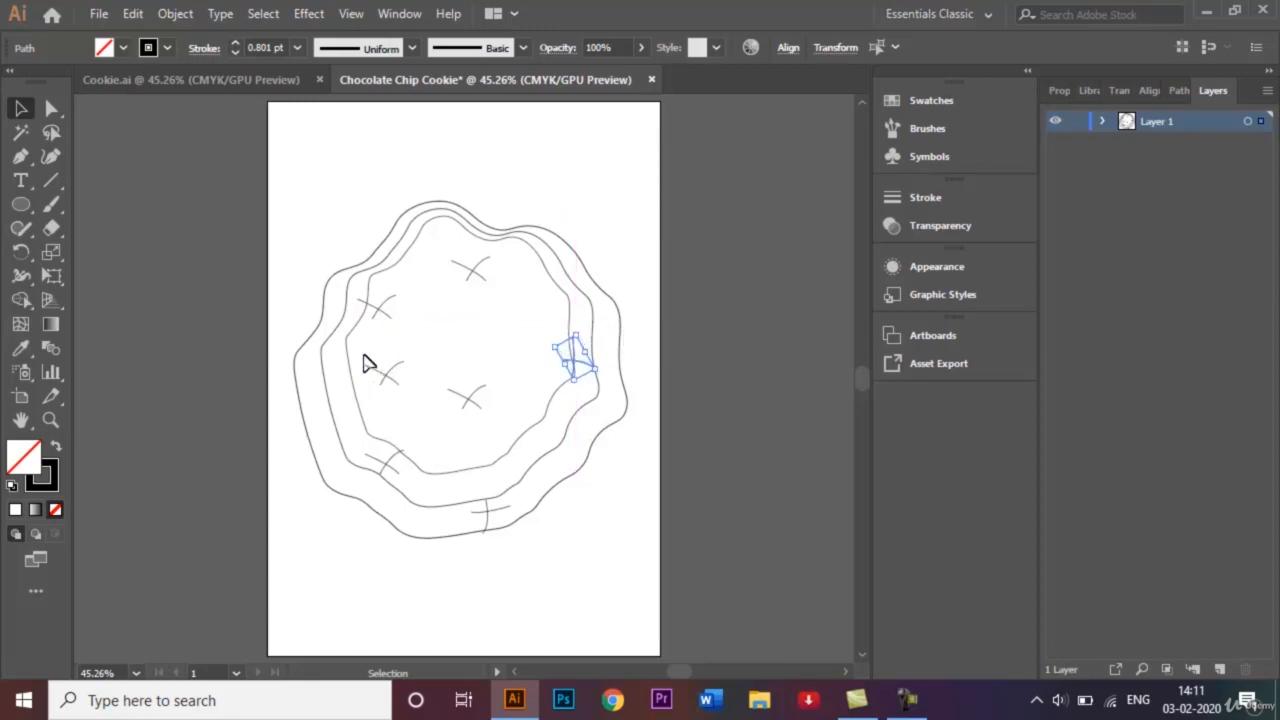
left_click(392, 378)
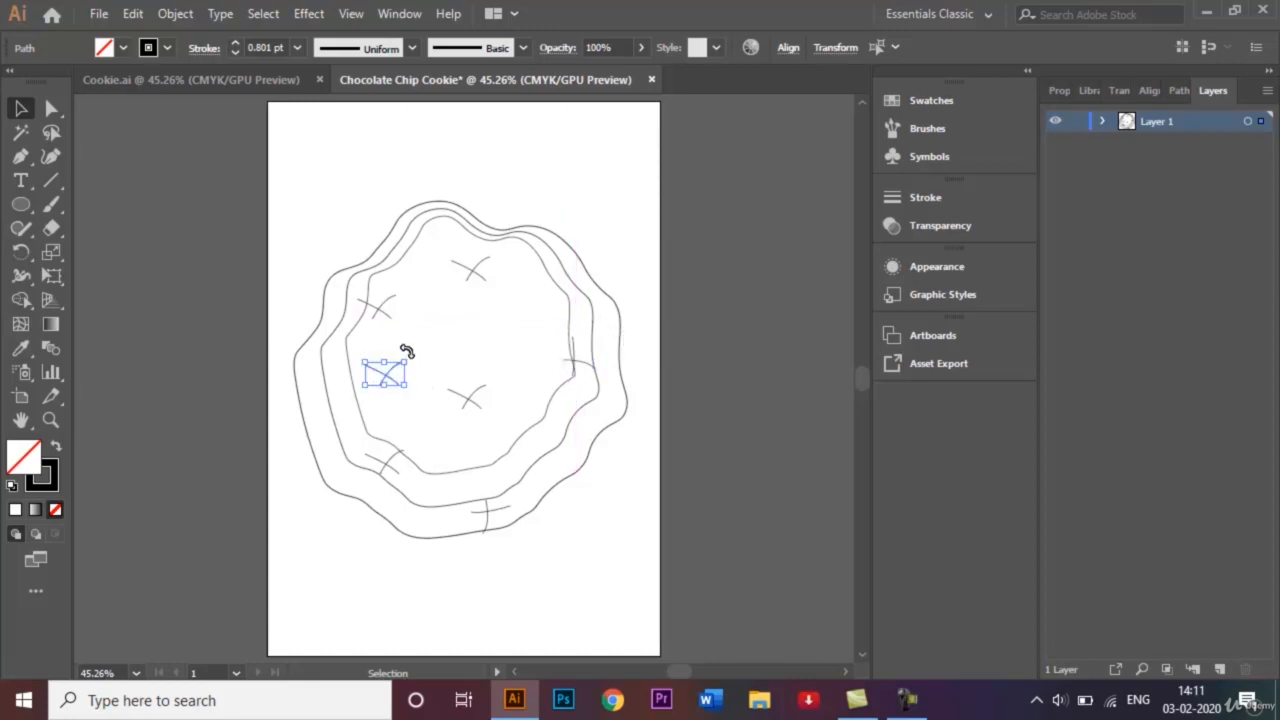
left_click_drag(405, 351, 393, 345)
- Move the central cross up and to the right, rotate it slightly, and deselect it
left_click(483, 405)
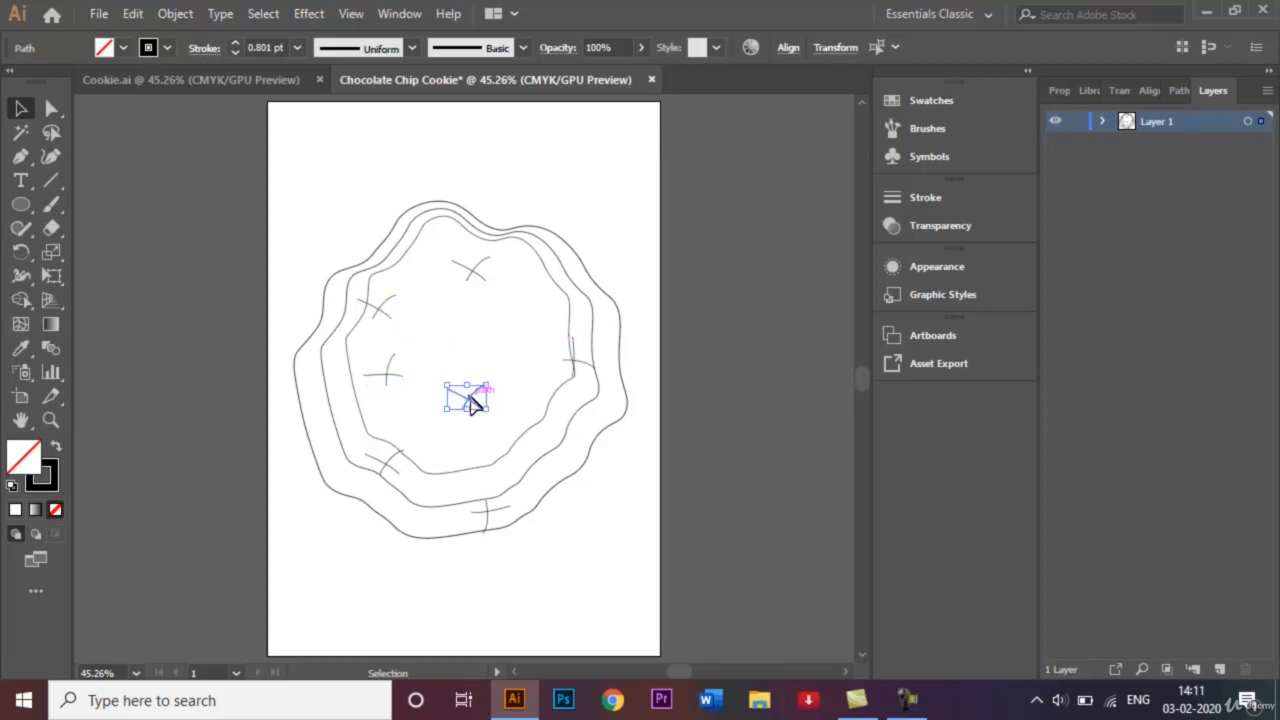
left_click_drag(474, 398, 504, 360)
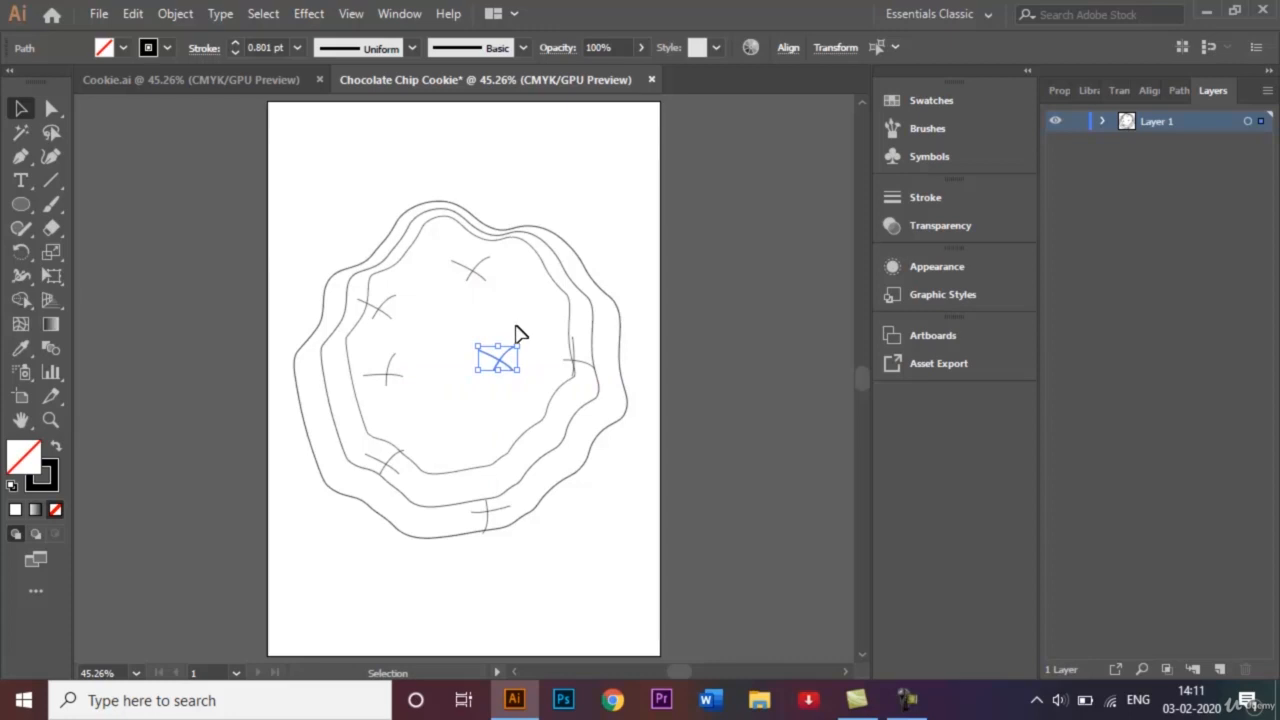
left_click_drag(471, 336, 478, 338)
left_click(428, 330)
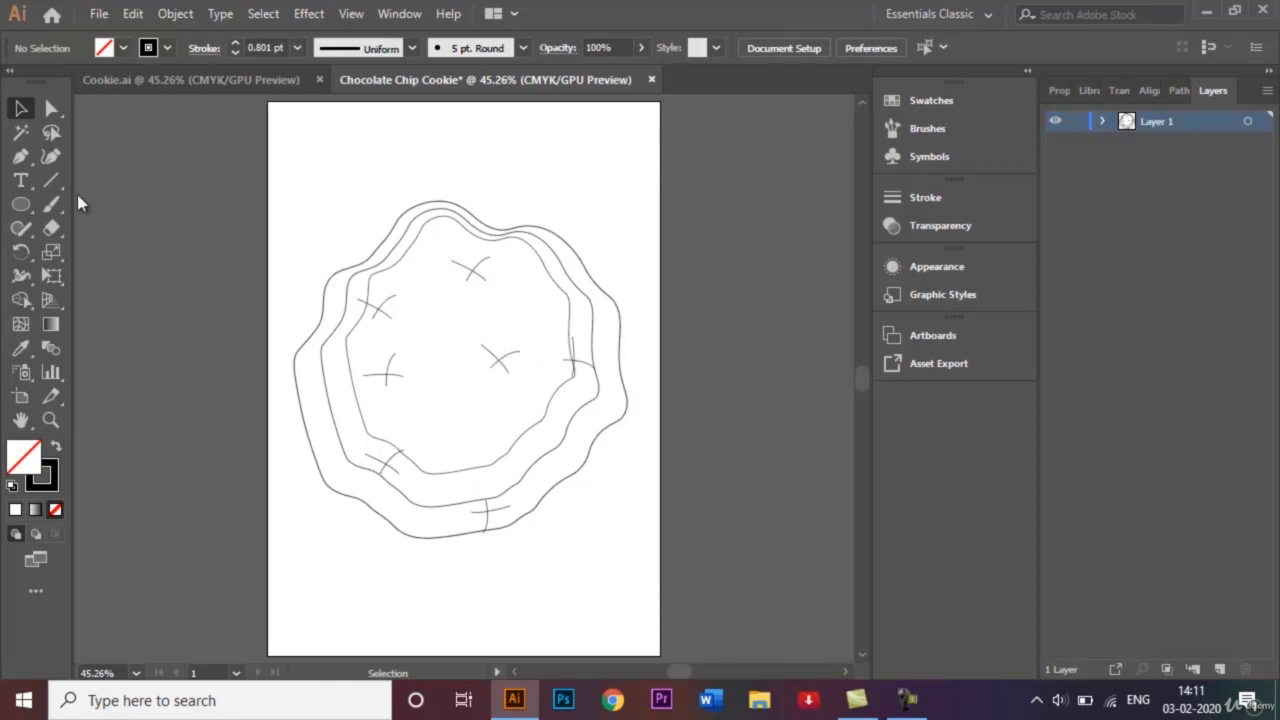
- Draw a small horizontal ellipse over the upper arms of the central cross
left_click(21, 204)
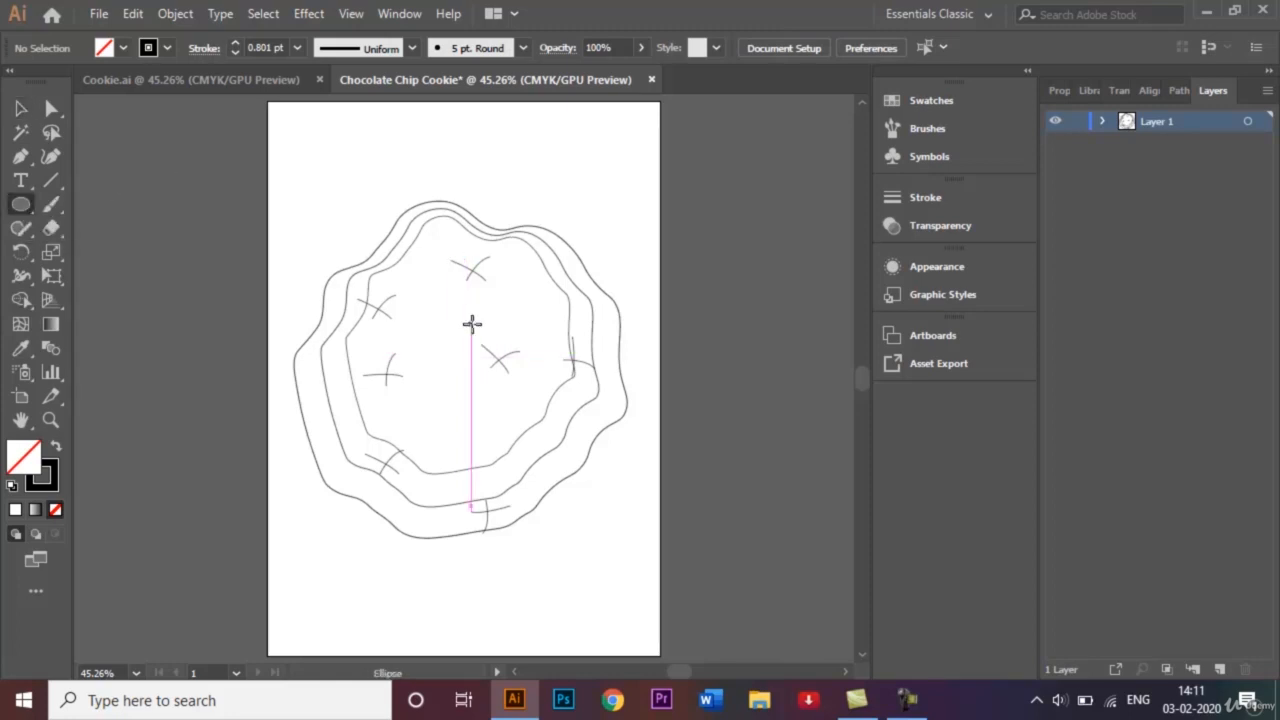
key("ctrl+plus")
key("ctrl+plus")
key("ctrl+plus")
key("ctrl+plus")
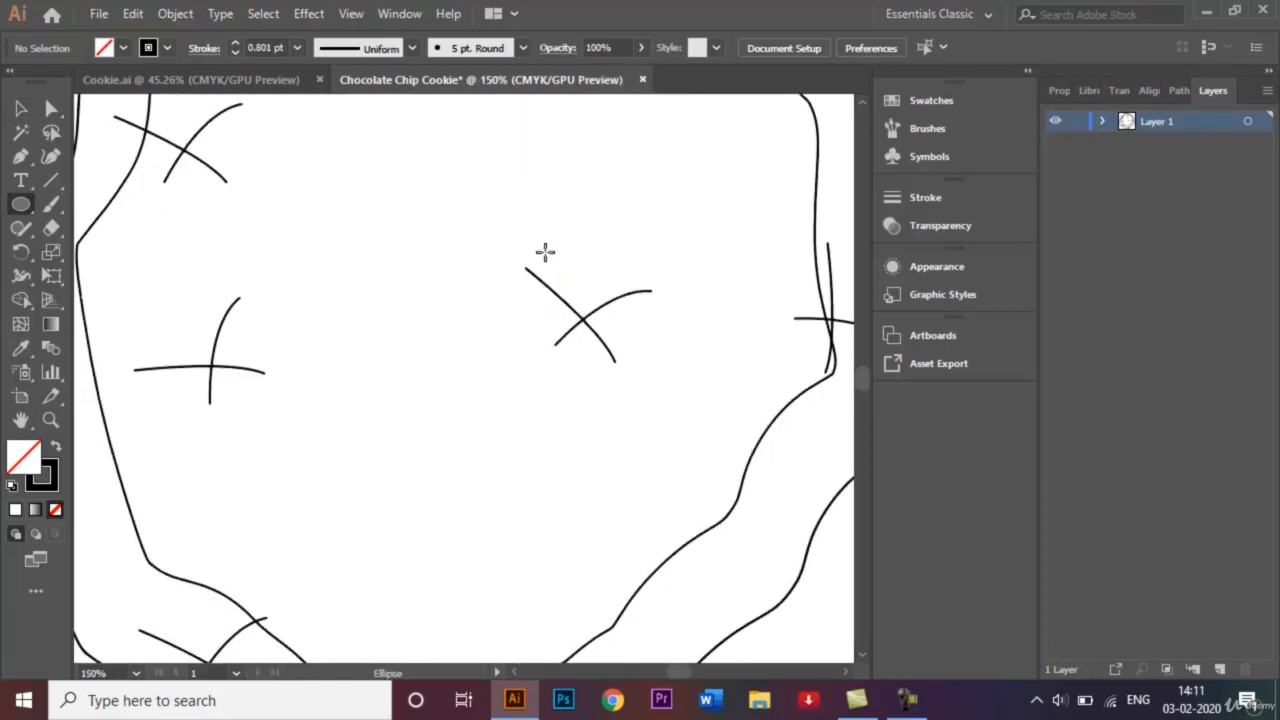
left_click_drag(545, 251, 605, 290)
left_click_drag(619, 294, 633, 307)
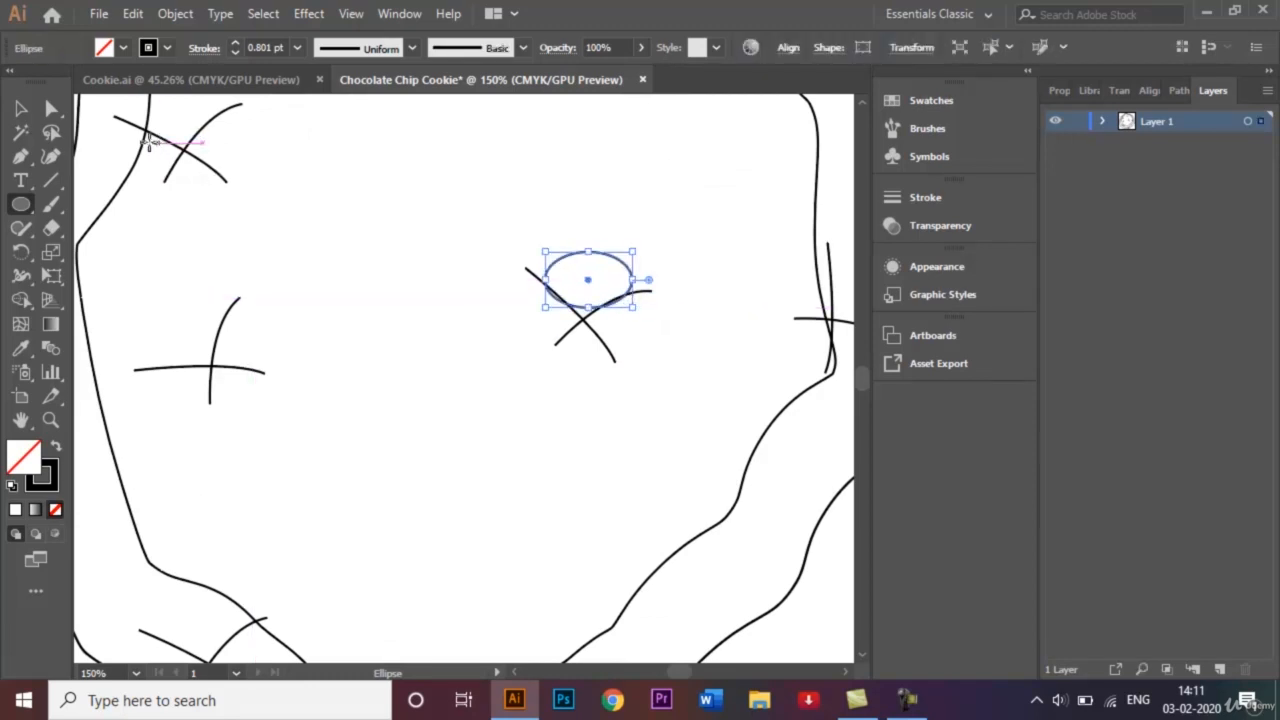
- Nudge the ellipse up so it rests between the upper arms of the central cross, and deselect it
left_click(22, 108)
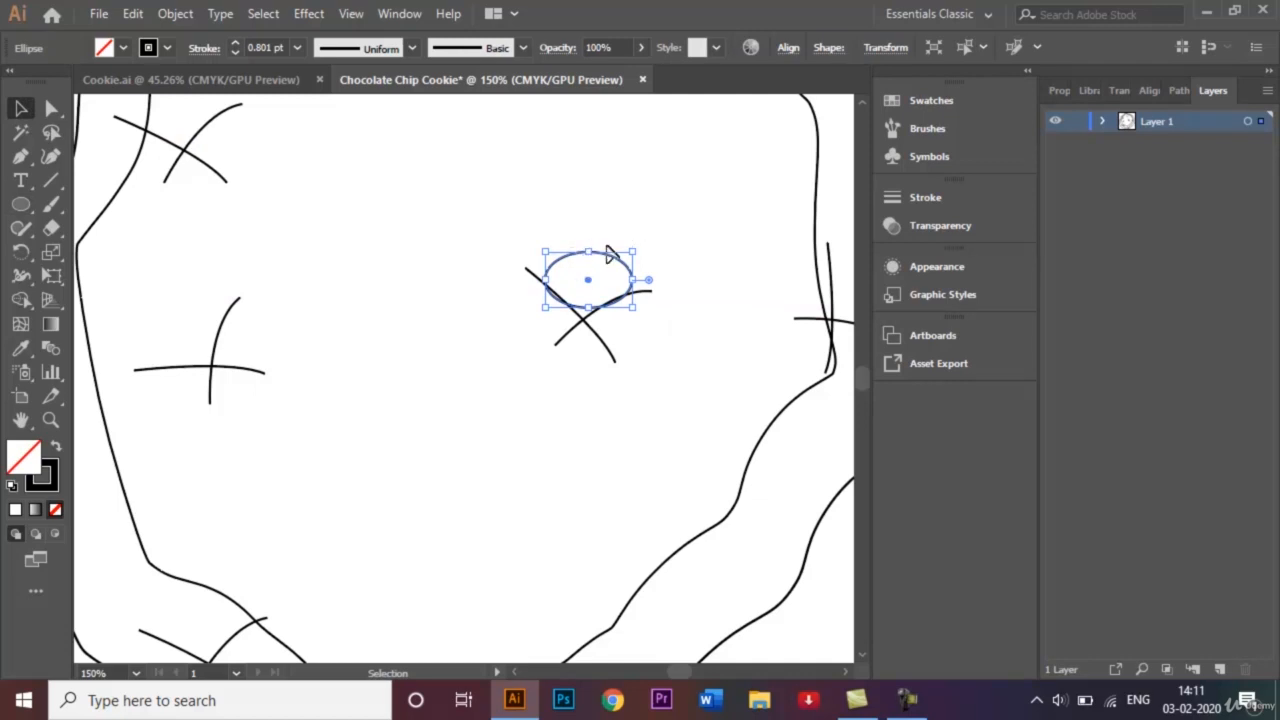
key("Up")
key("Up")
key("Up")
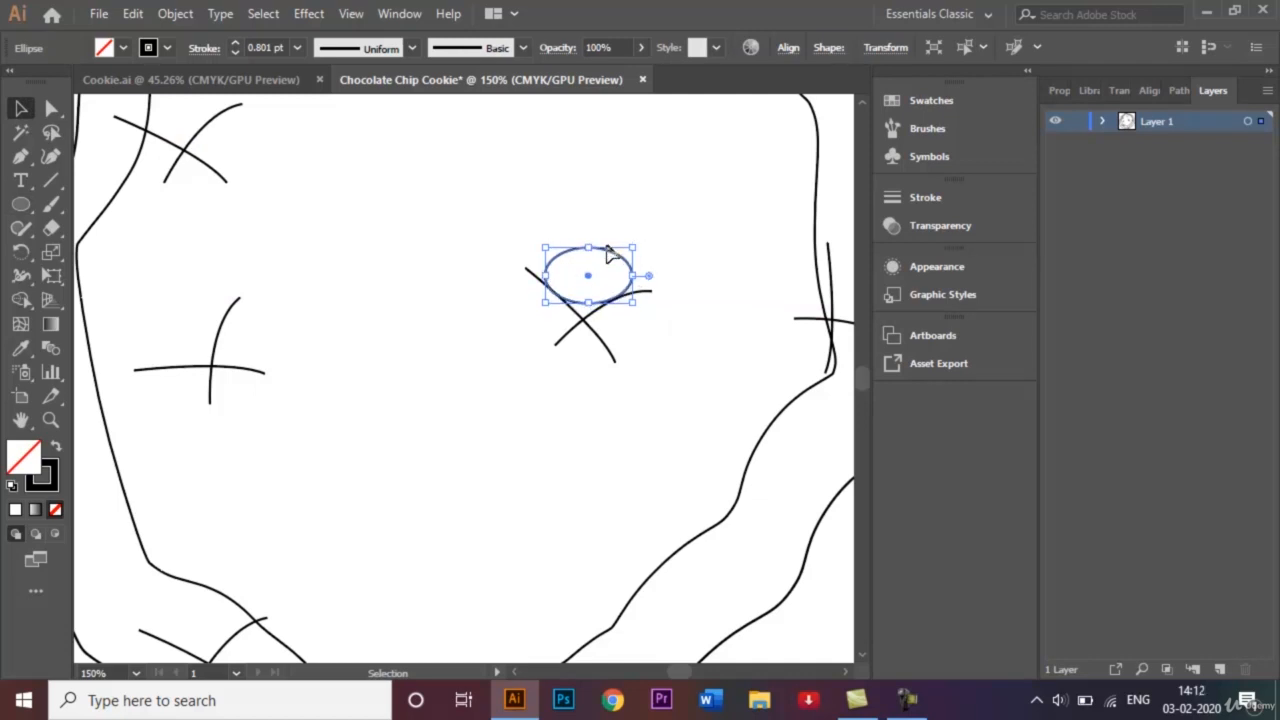
left_click(651, 222)
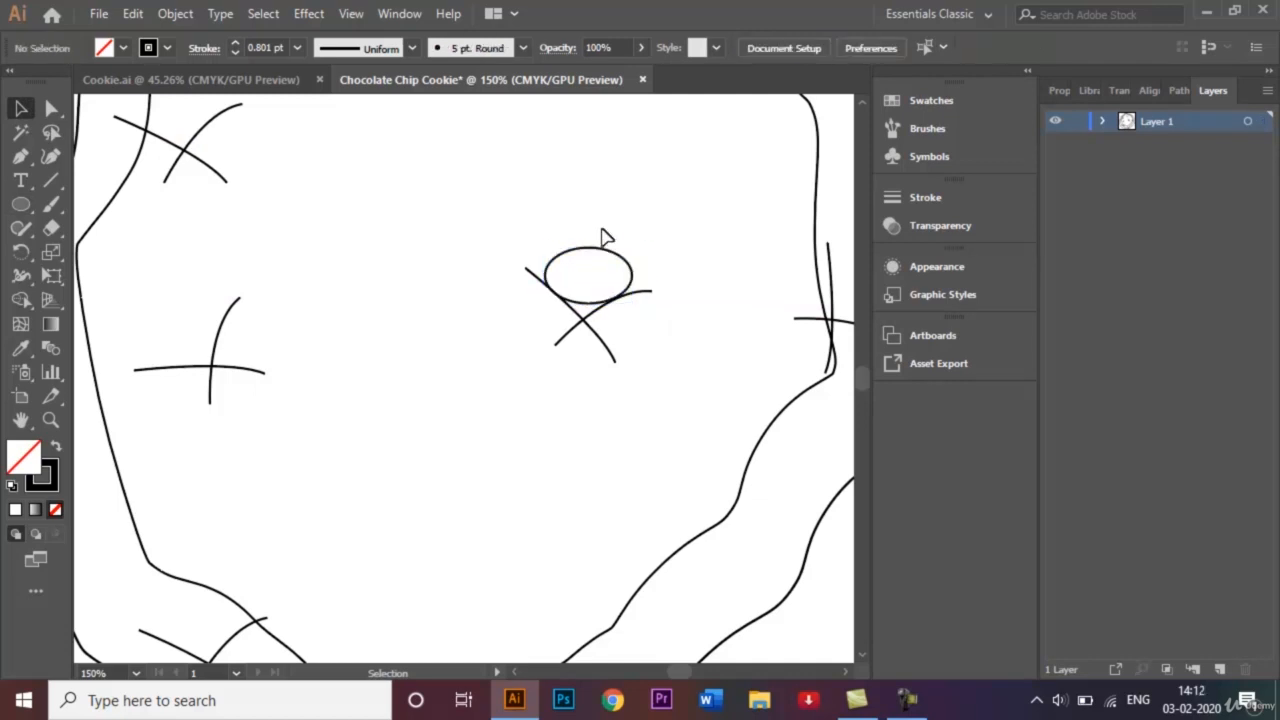
- Copy the ellipse to the left-side cross, rotate it counterclockwise, and nudge it down into the upper-left corner between the arms
left_click(605, 258)
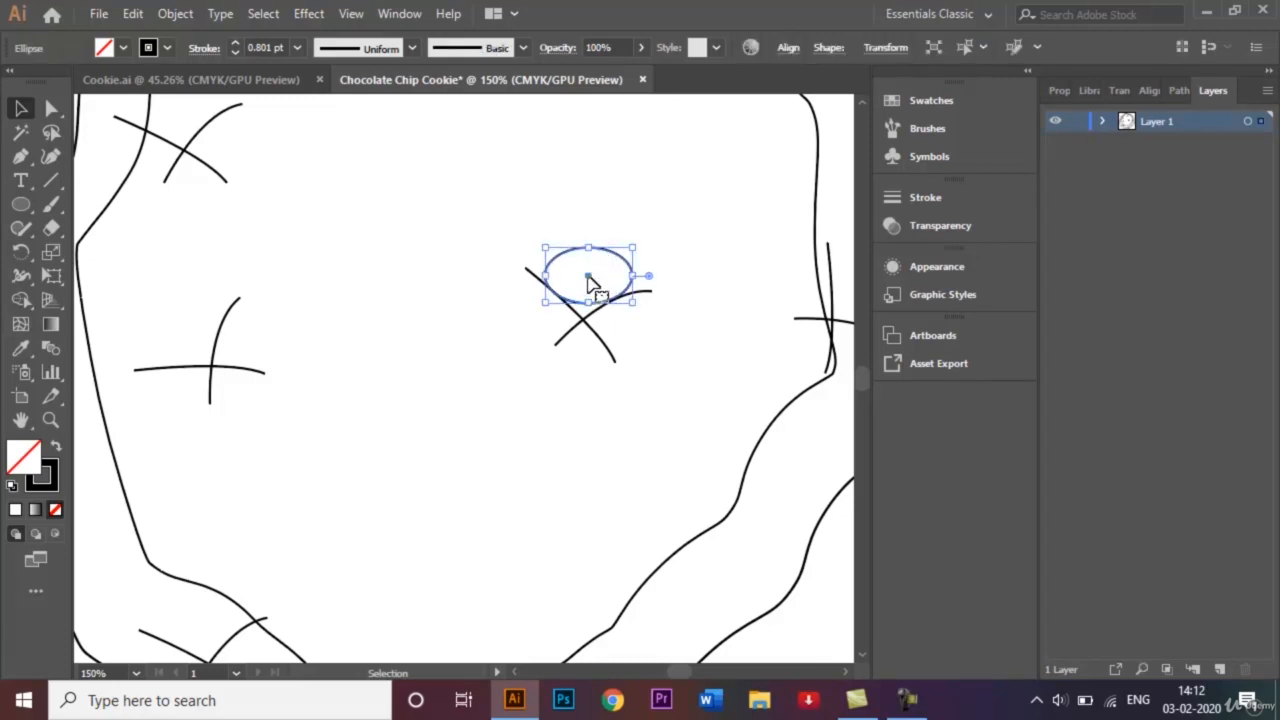
left_click_drag(590, 283, 179, 333)
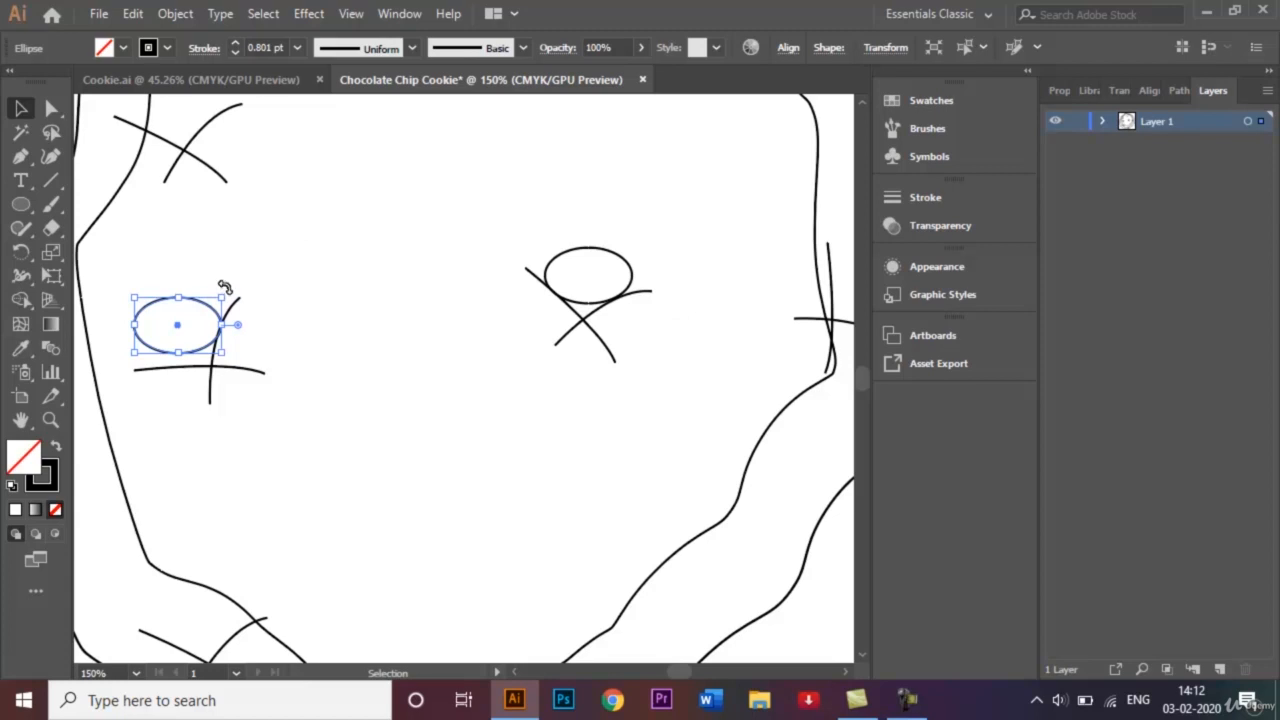
left_click_drag(225, 287, 196, 260)
key("Down")
key("Down")
key("Down")
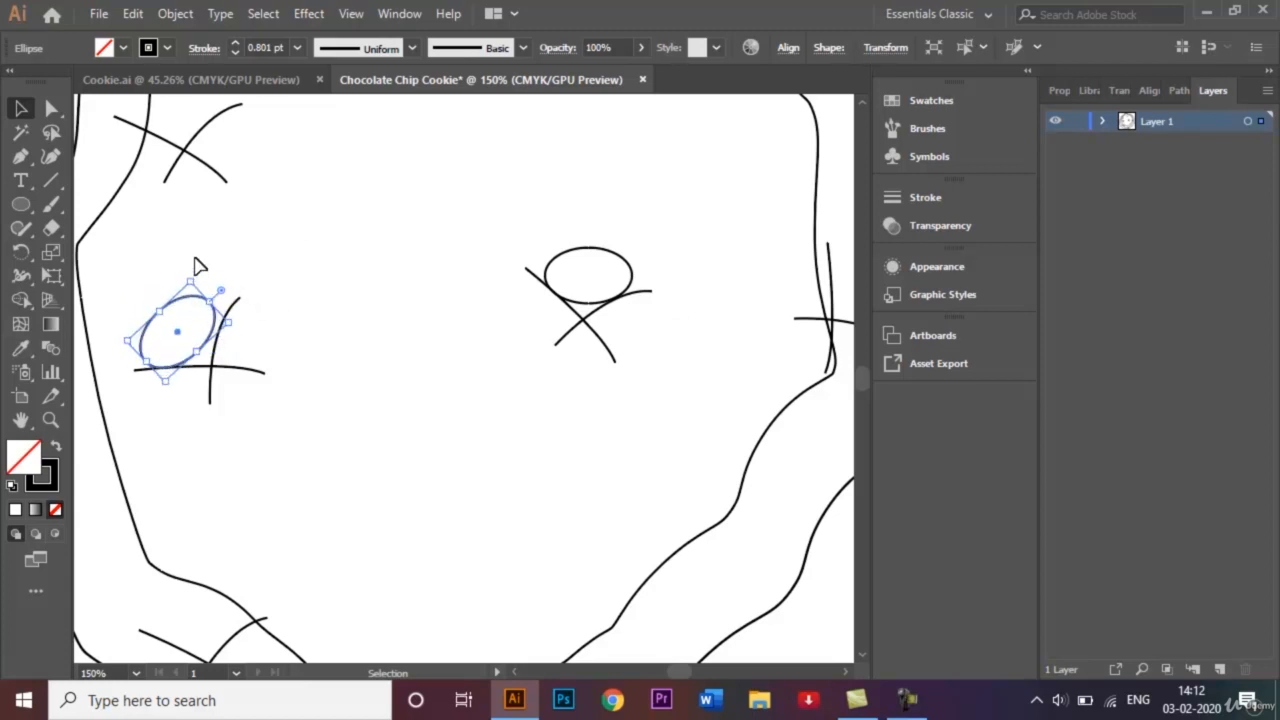
- Nudge the tilted ellipse right until it touches the upright arm of the left-side cross, and deselect it
key("Right")
key("Right")
key("Right")
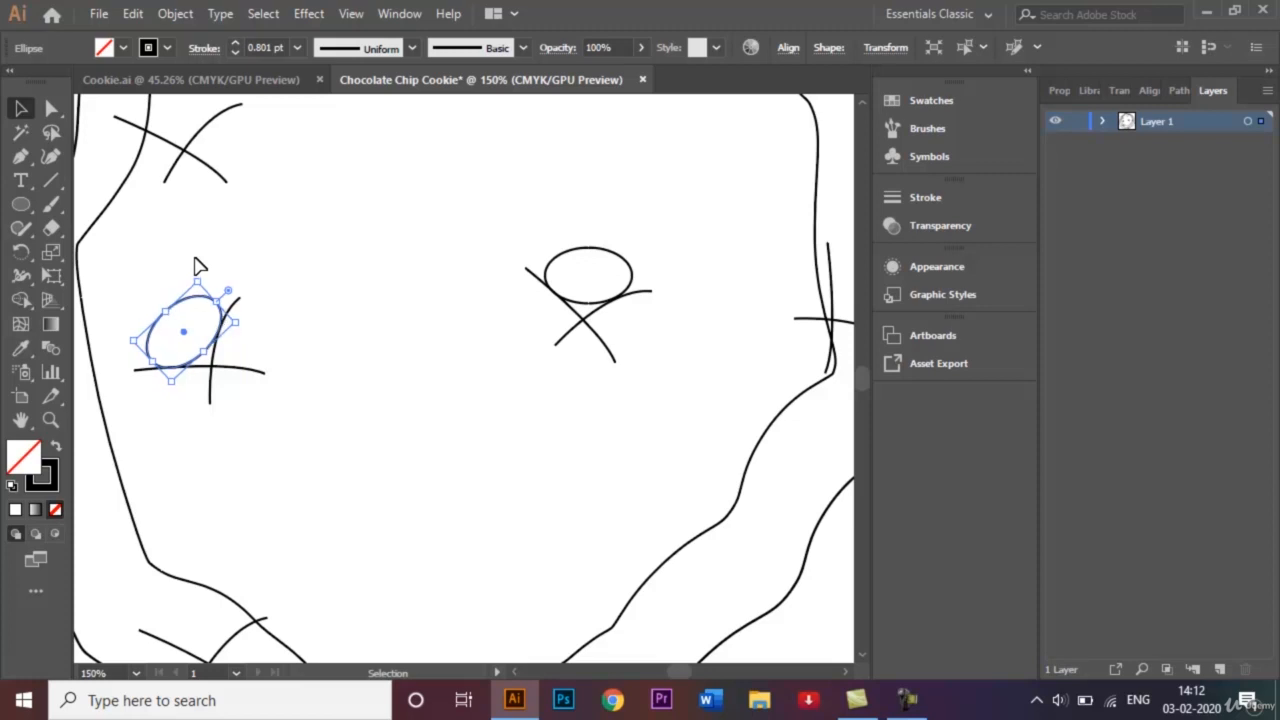
left_click(290, 291)
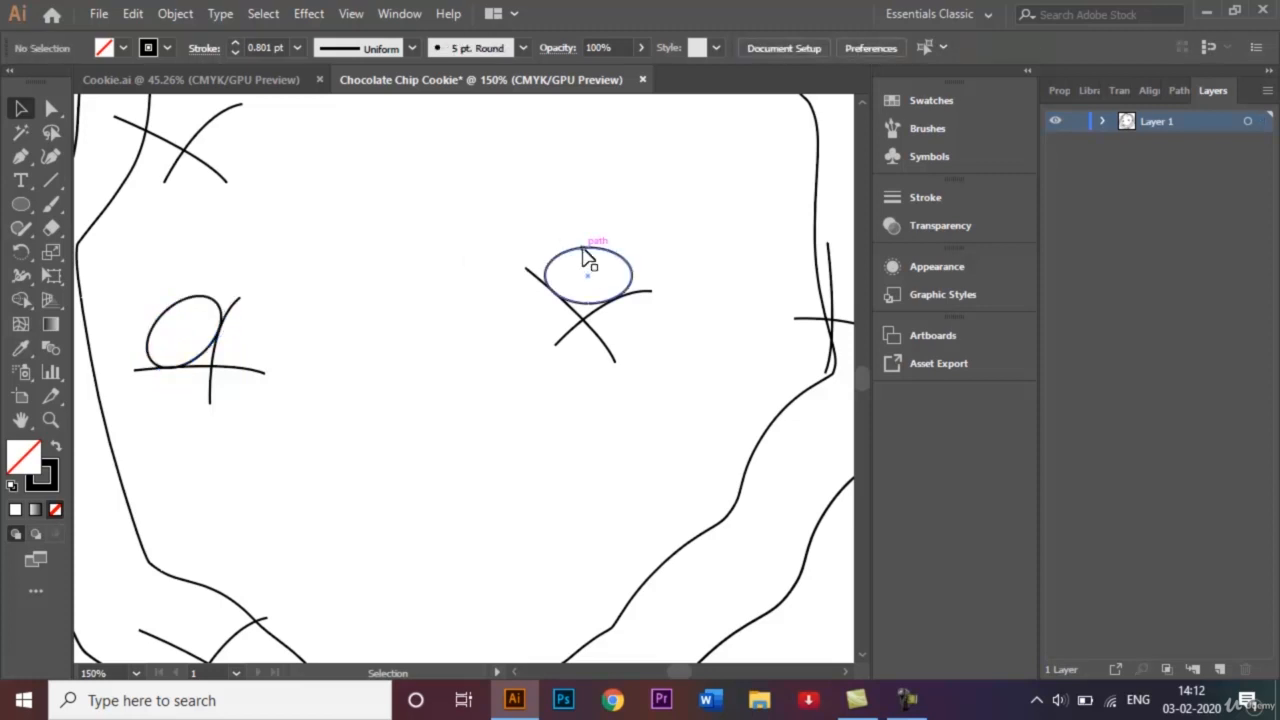
- Copy the central ellipse to the upper-left cross, rotate it slightly counterclockwise, nudge it up and right between the upper arms, and deselect it
left_click_drag(590, 285, 177, 118)
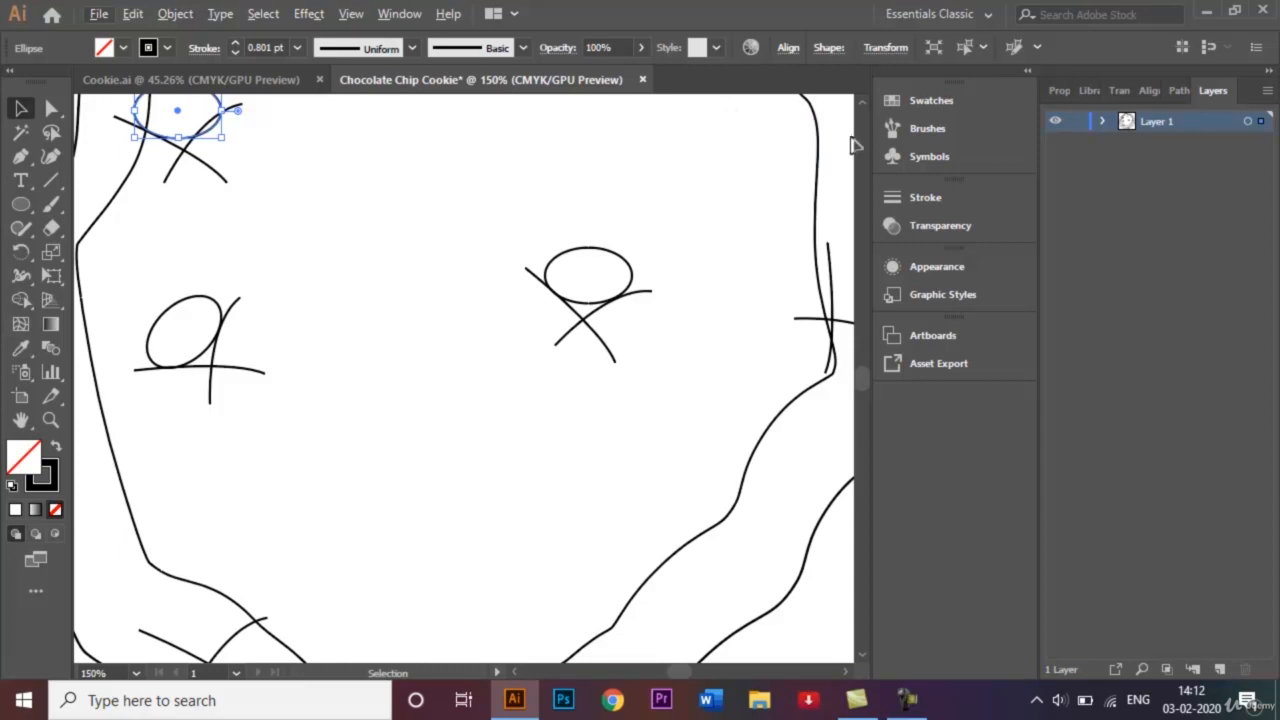
scroll(866, 112, "up", 5)
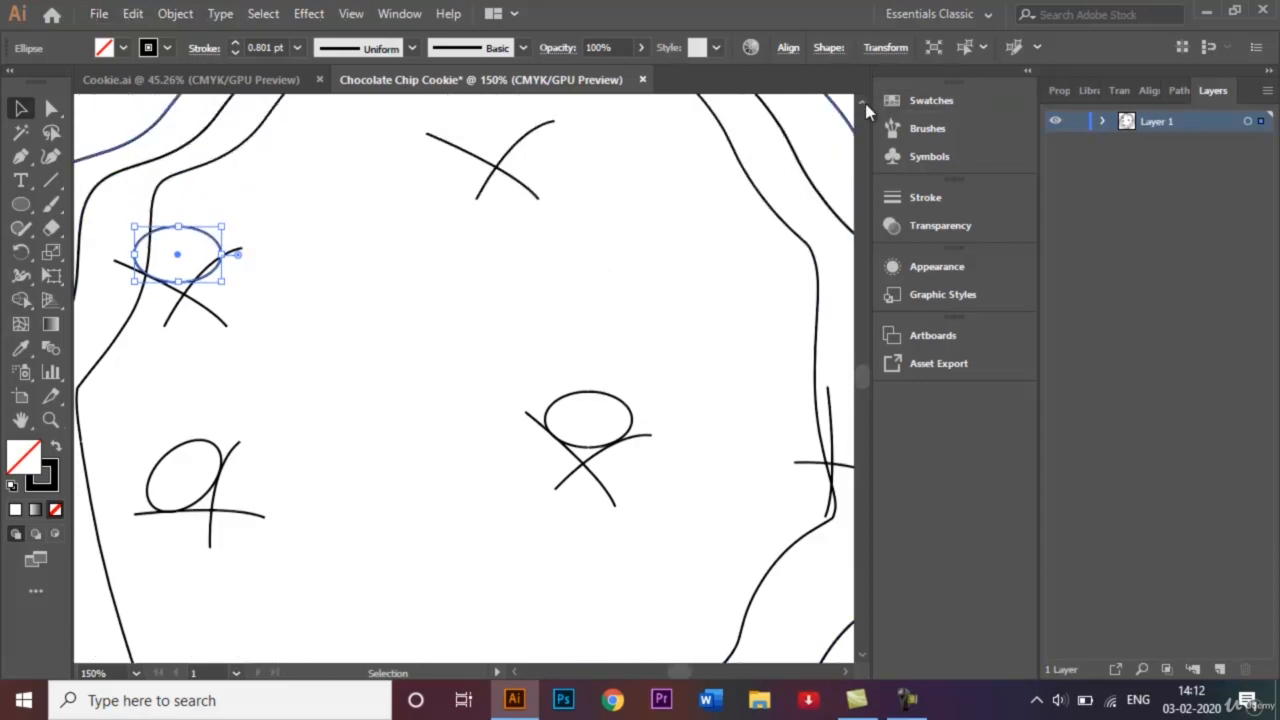
left_click_drag(227, 245, 214, 232)
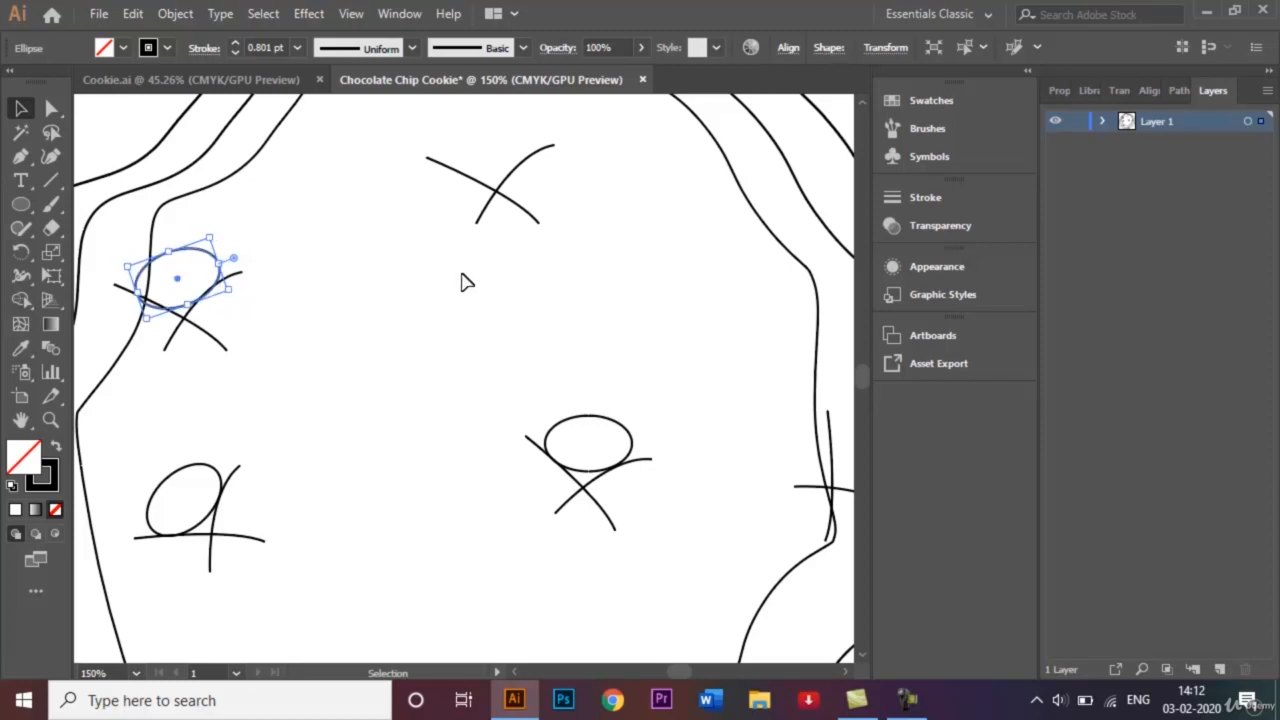
key("Up")
key("Up")
key("Up")
key("Right")
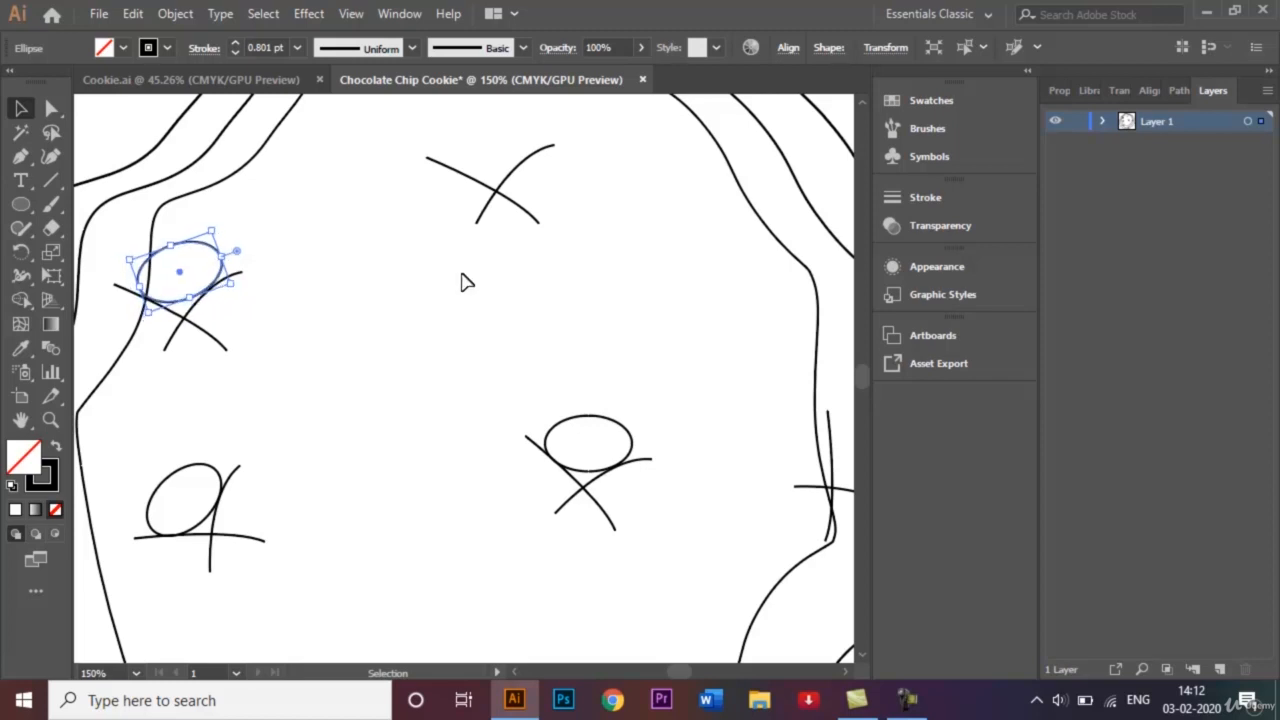
left_click(430, 289)
- Copy the slightly tilted ellipse from the upper-left cross to the upper arms of the topmost cross, and deselect it
left_click_drag(228, 257, 491, 150)
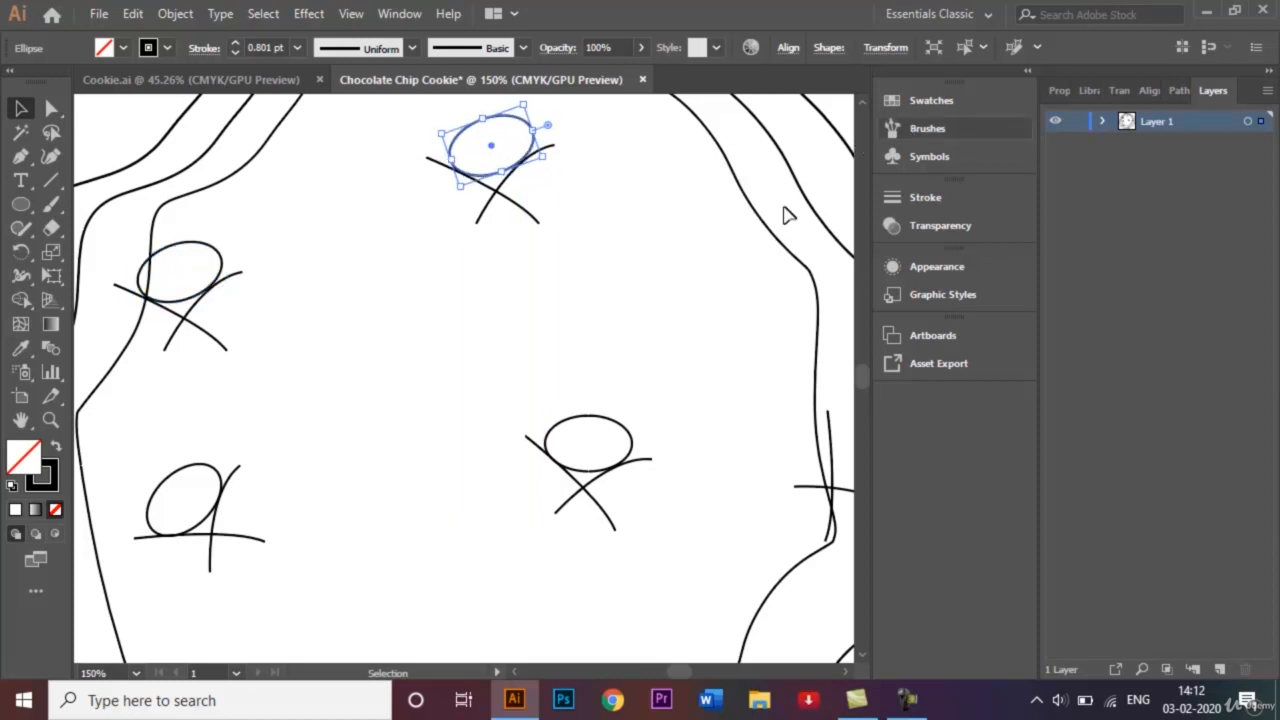
left_click(689, 337)
- Copy the horizontal ellipse on the central cross and paste a duplicate into the document
key("ctrl+minus")
key("ctrl+minus")
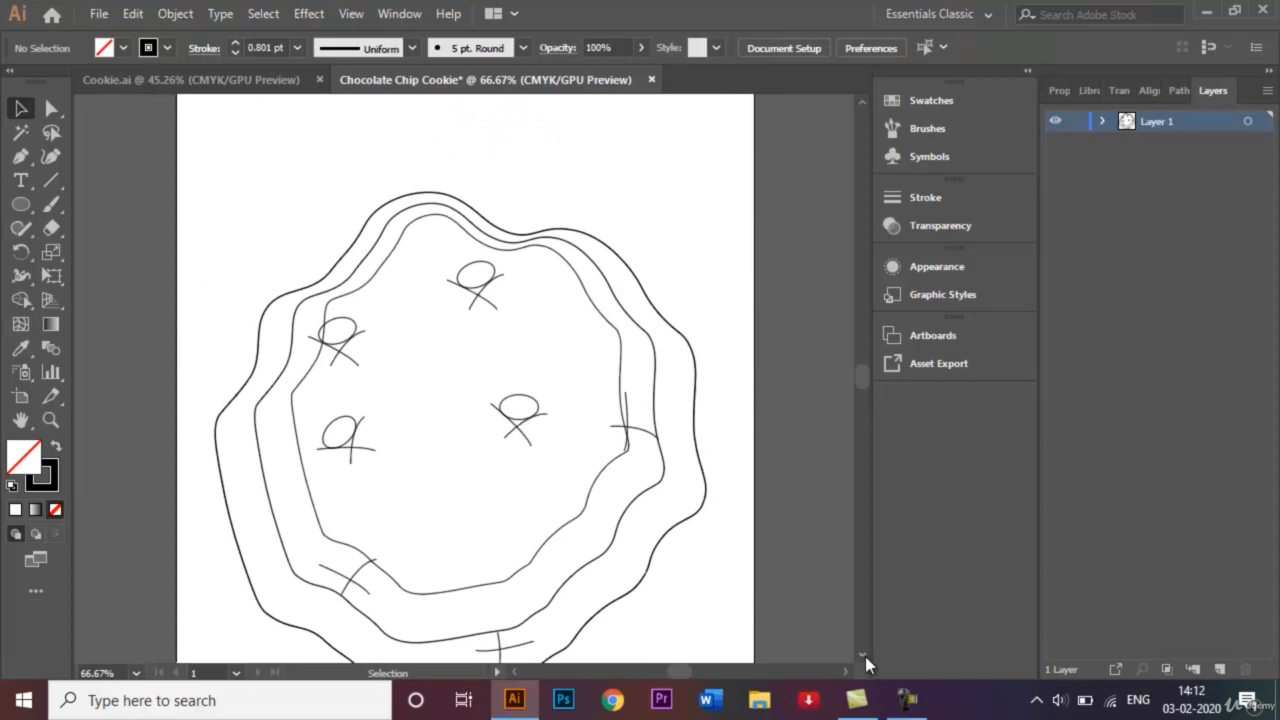
scroll(865, 656, "down", 3)
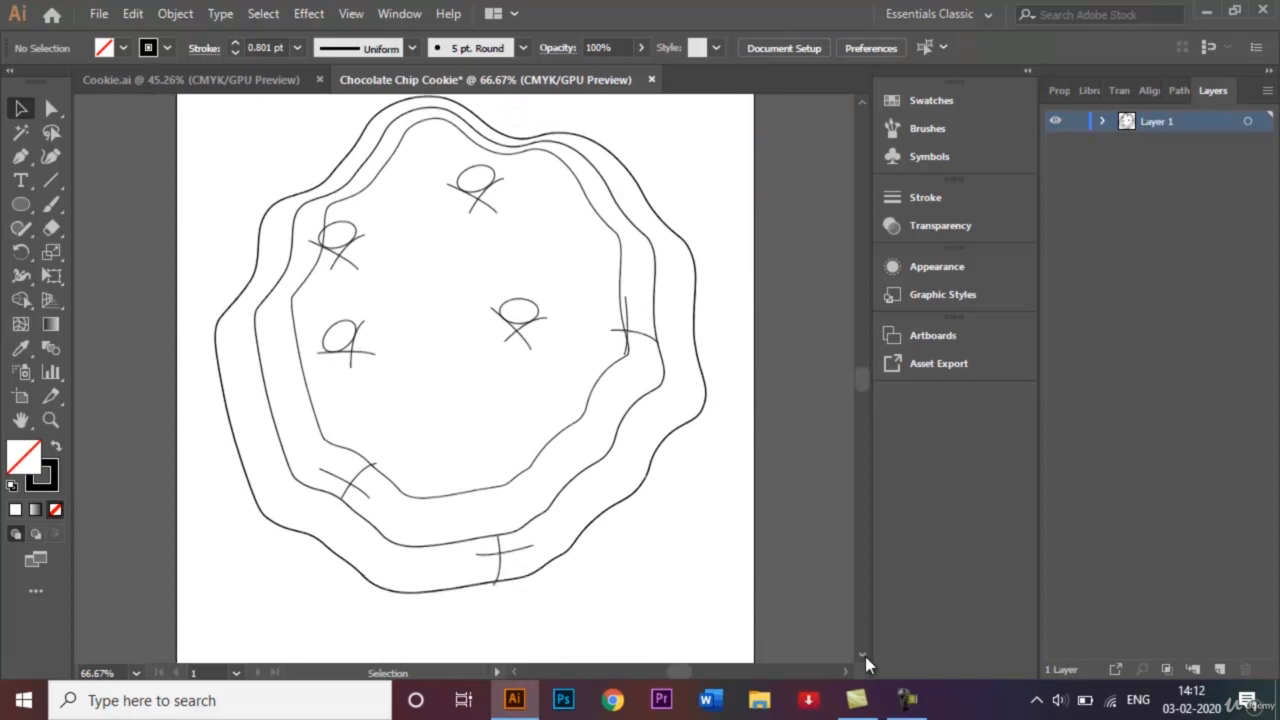
left_click(520, 300)
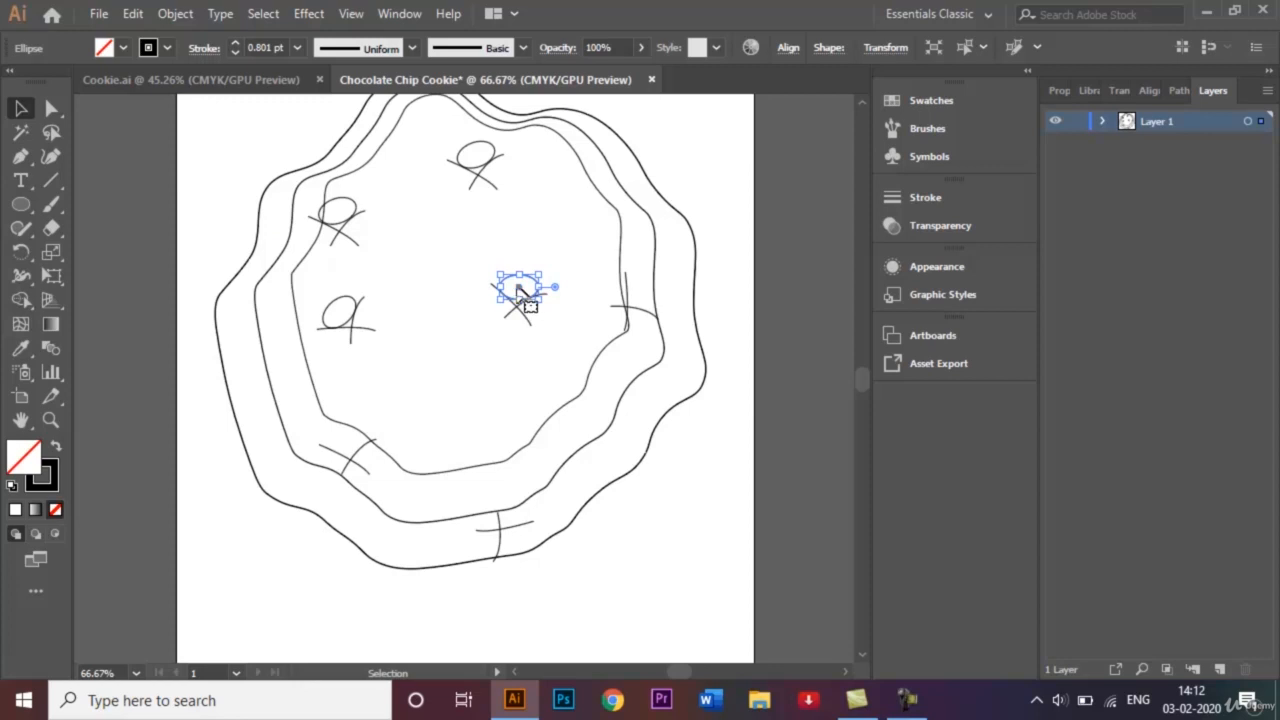
right_click(517, 287)
left_click(437, 283)
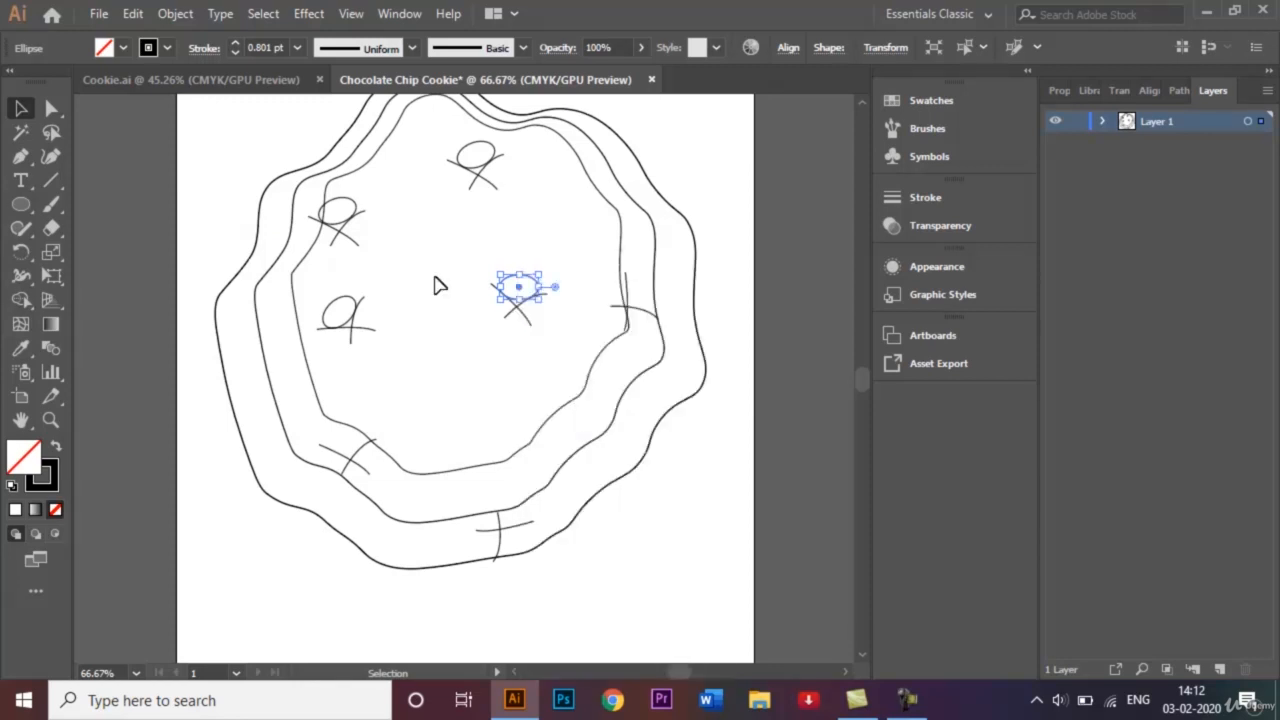
left_click(517, 287)
key("ctrl+c")
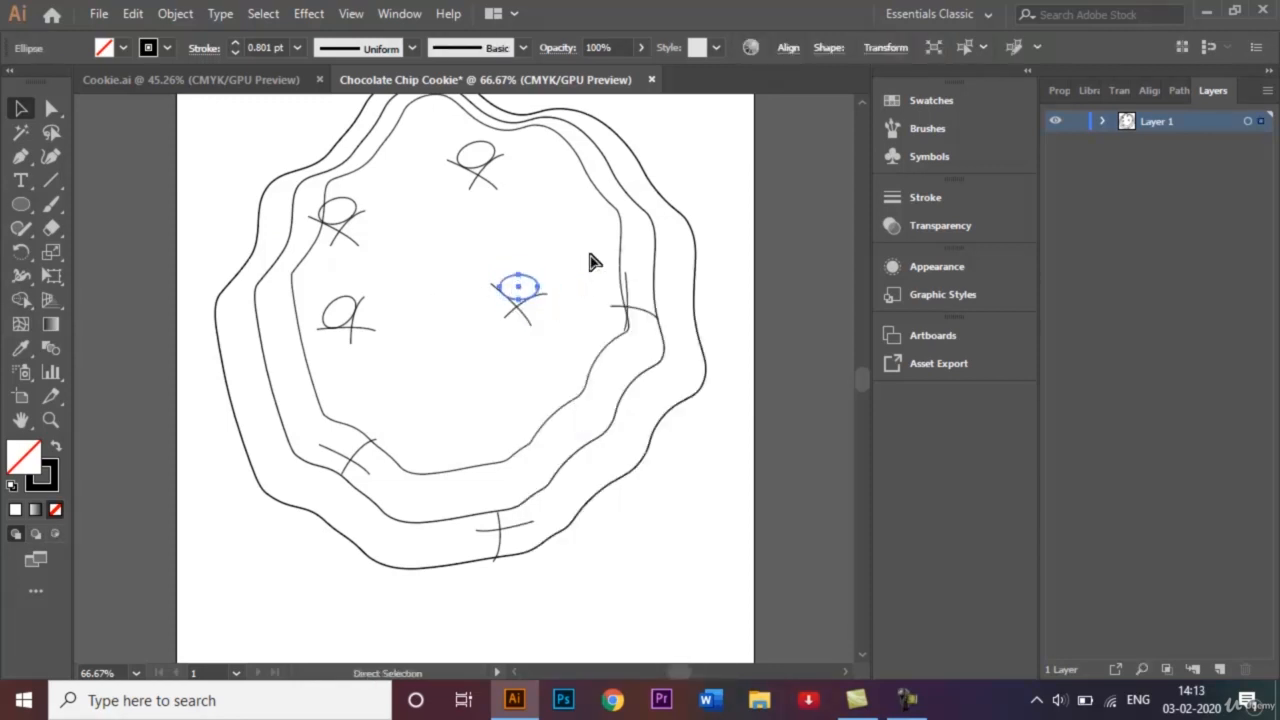
key("ctrl+v")
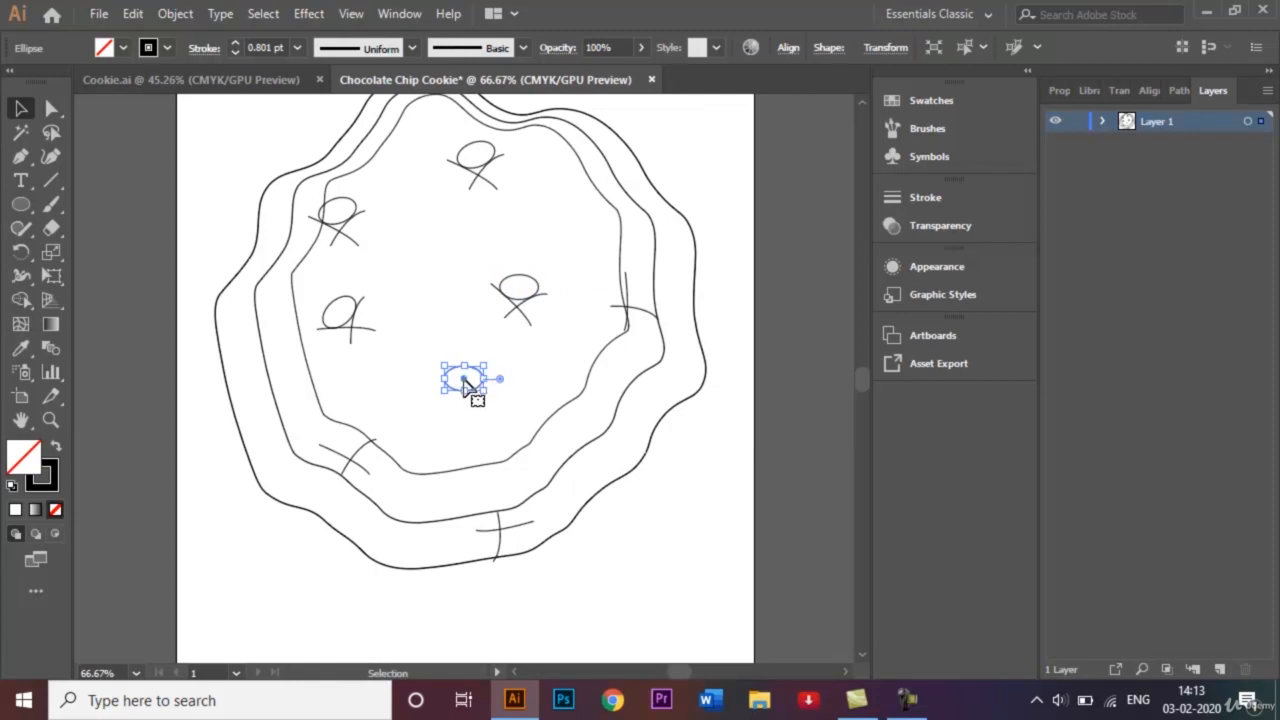
- Move the duplicate ellipse to the bottom cross, rotate it counterclockwise, and nudge it right into the lower-right corner between the arms
left_click_drag(468, 390, 515, 543)
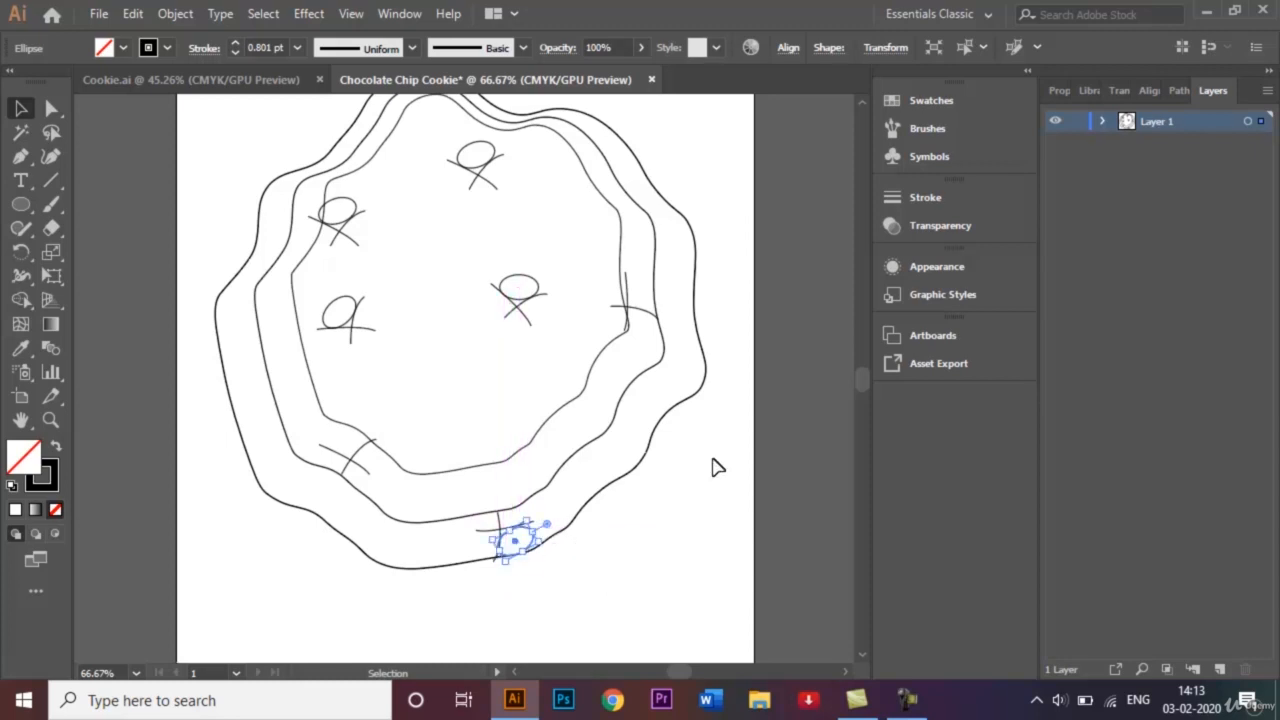
key("Right")
key("Right")
key("Right")
key("Right")
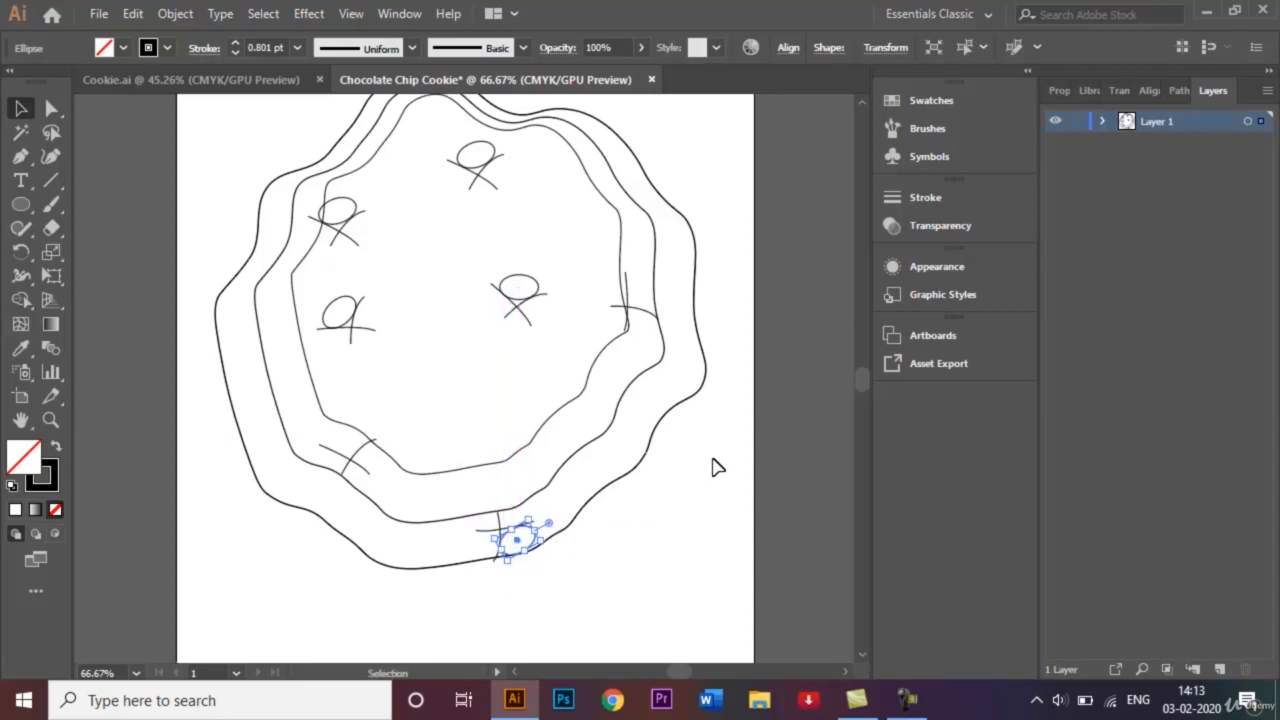
- Paste another horizontal ellipse near the middle of the cookie and select it
key("ctrl+c")
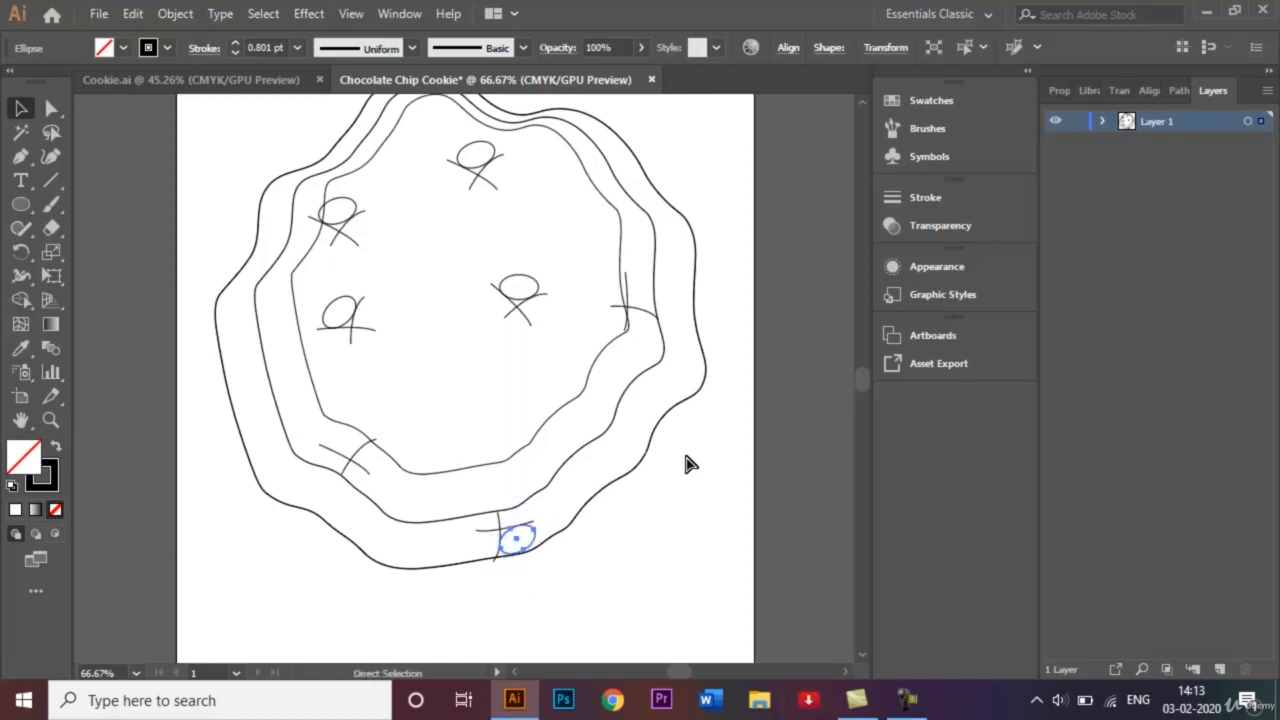
key("ctrl+v")
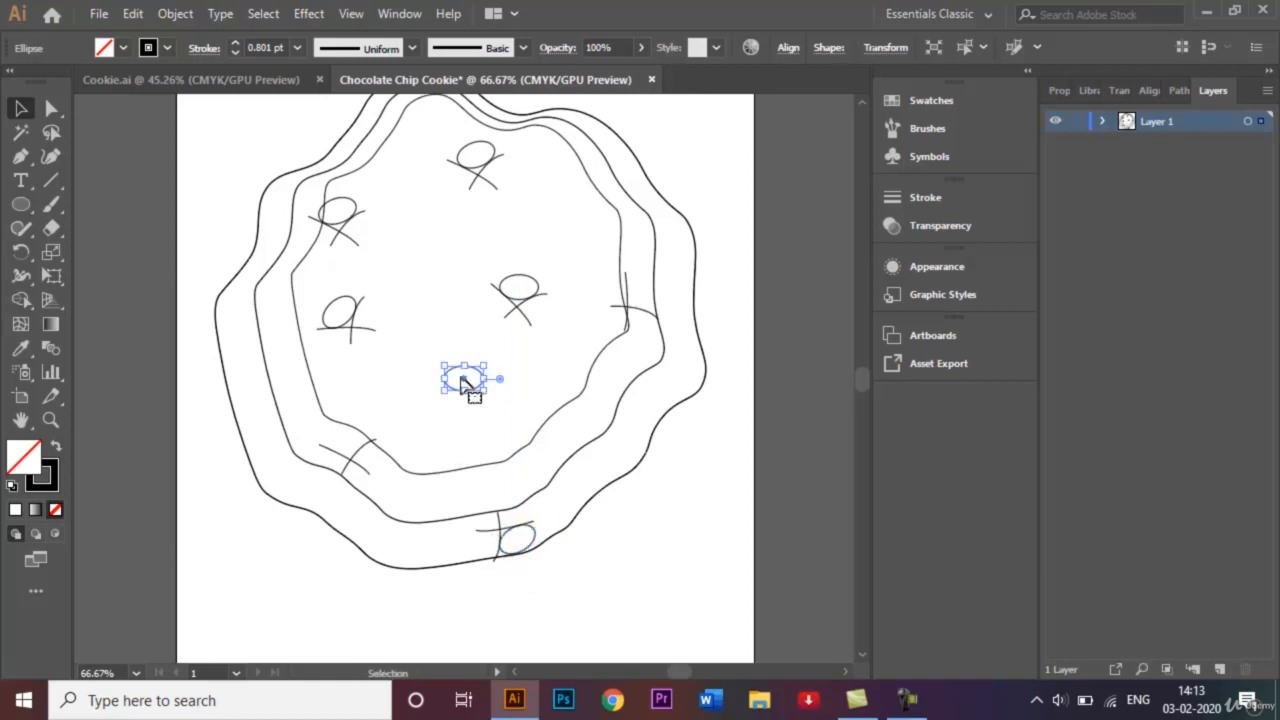
right_click(463, 379)
left_click(424, 387)
left_click(424, 387)
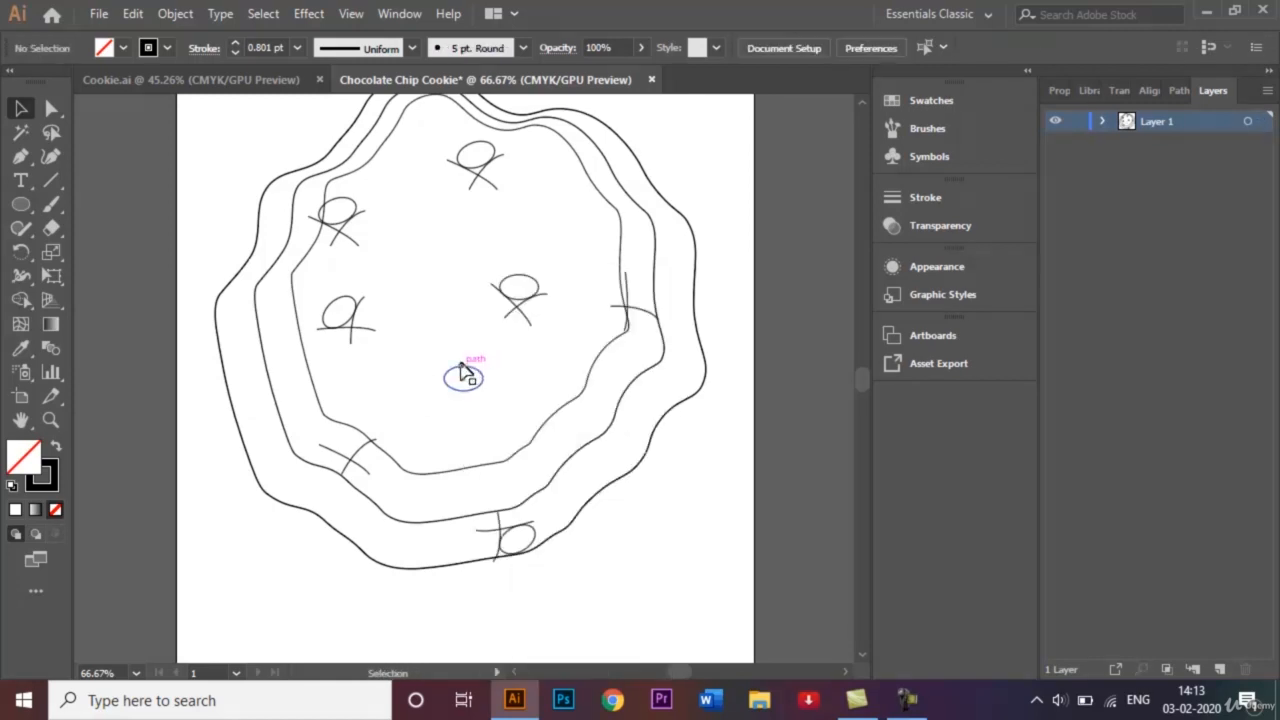
left_click(462, 380)
right_click(463, 380)
left_click(361, 412)
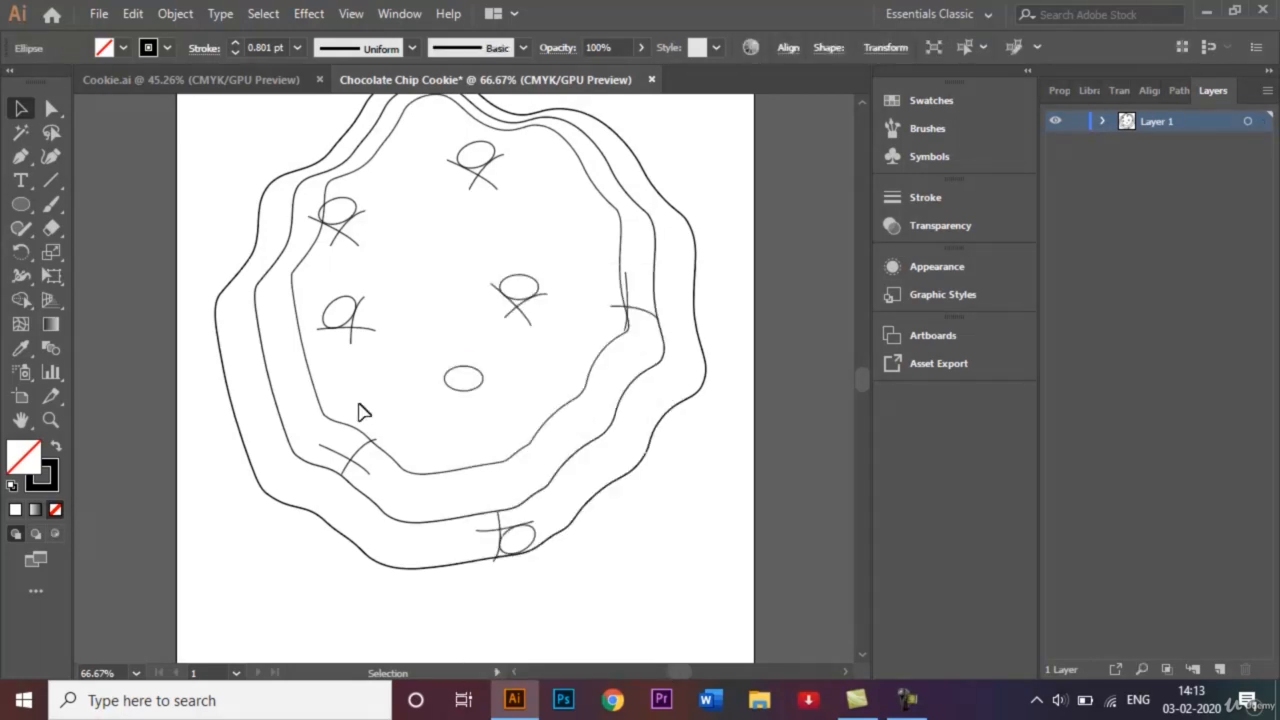
left_click(466, 382)
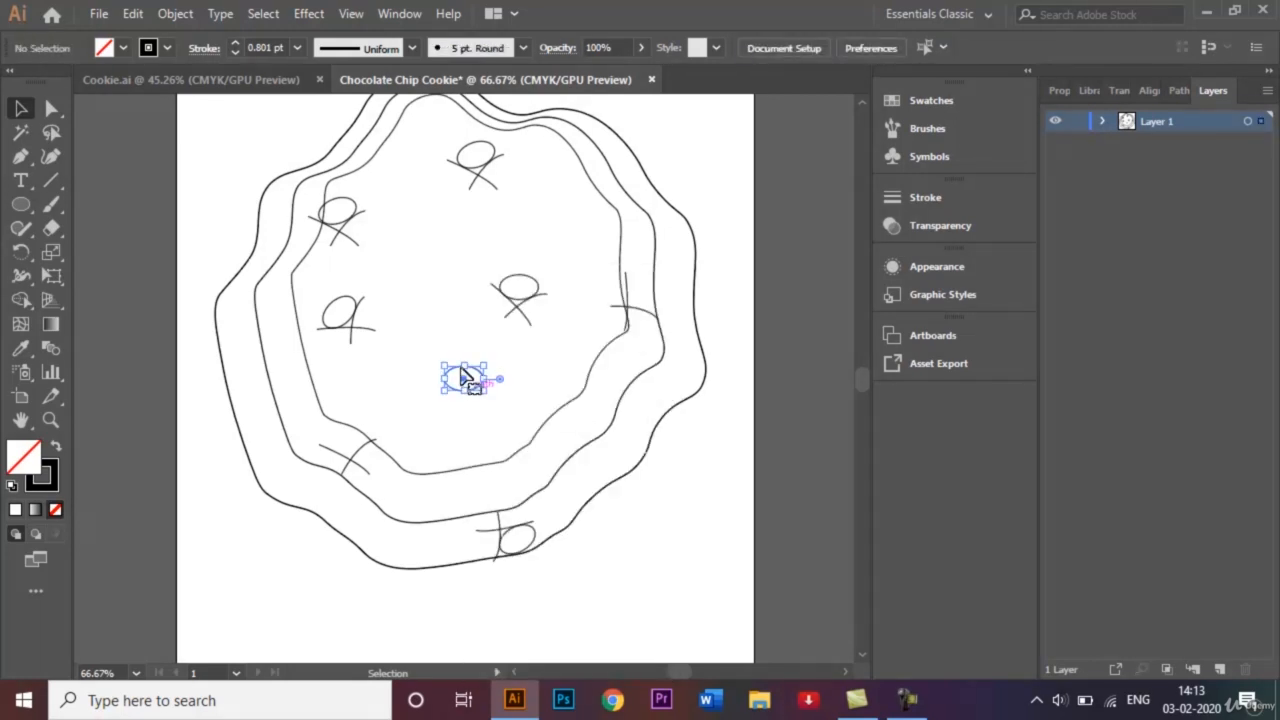
- Move the pasted ellipse onto the lower-left cross, nudge it down and left between the upper arms, and deselect it
left_click_drag(465, 383, 349, 441)
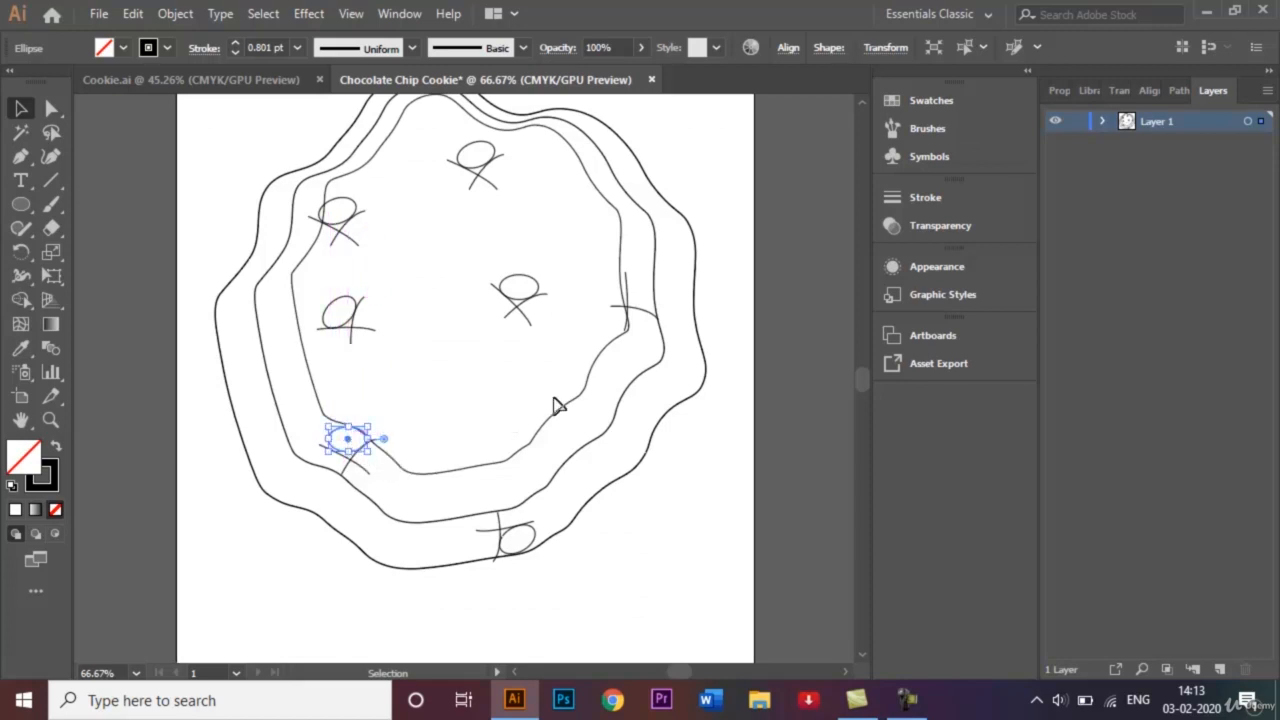
key("Down")
key("Down")
key("Down")
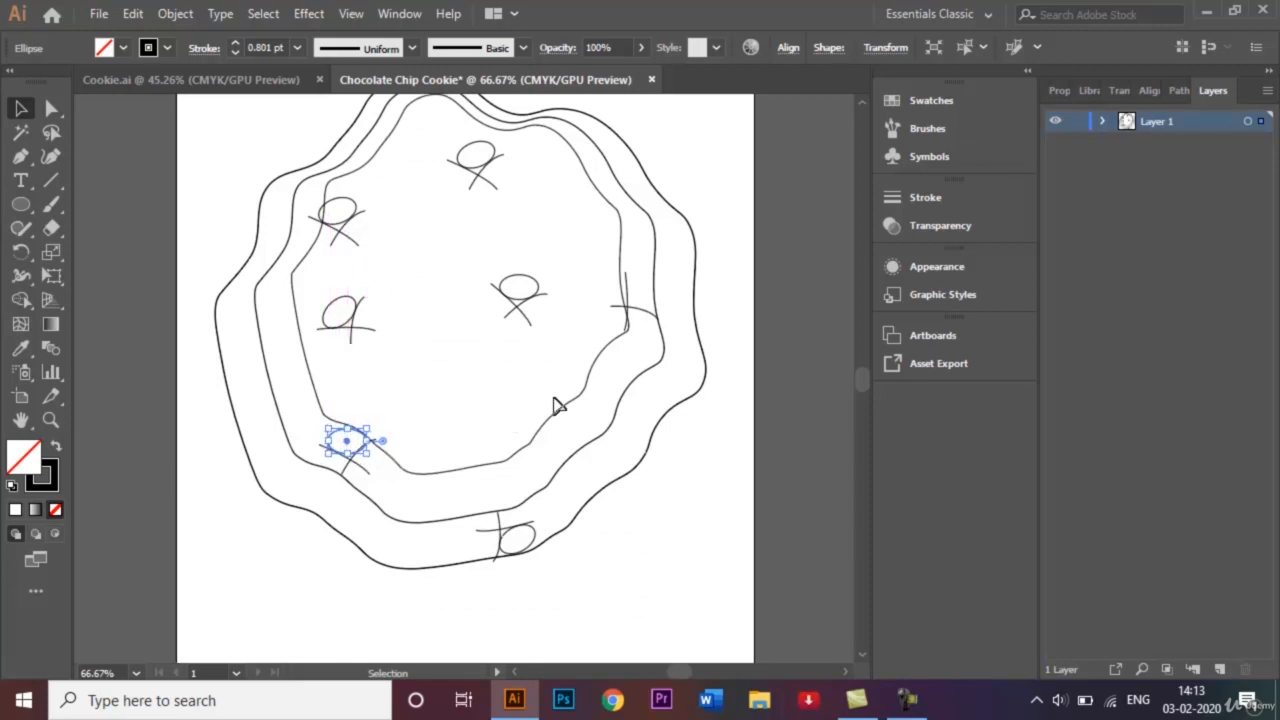
key("Up")
key("Left")
left_click(540, 322)
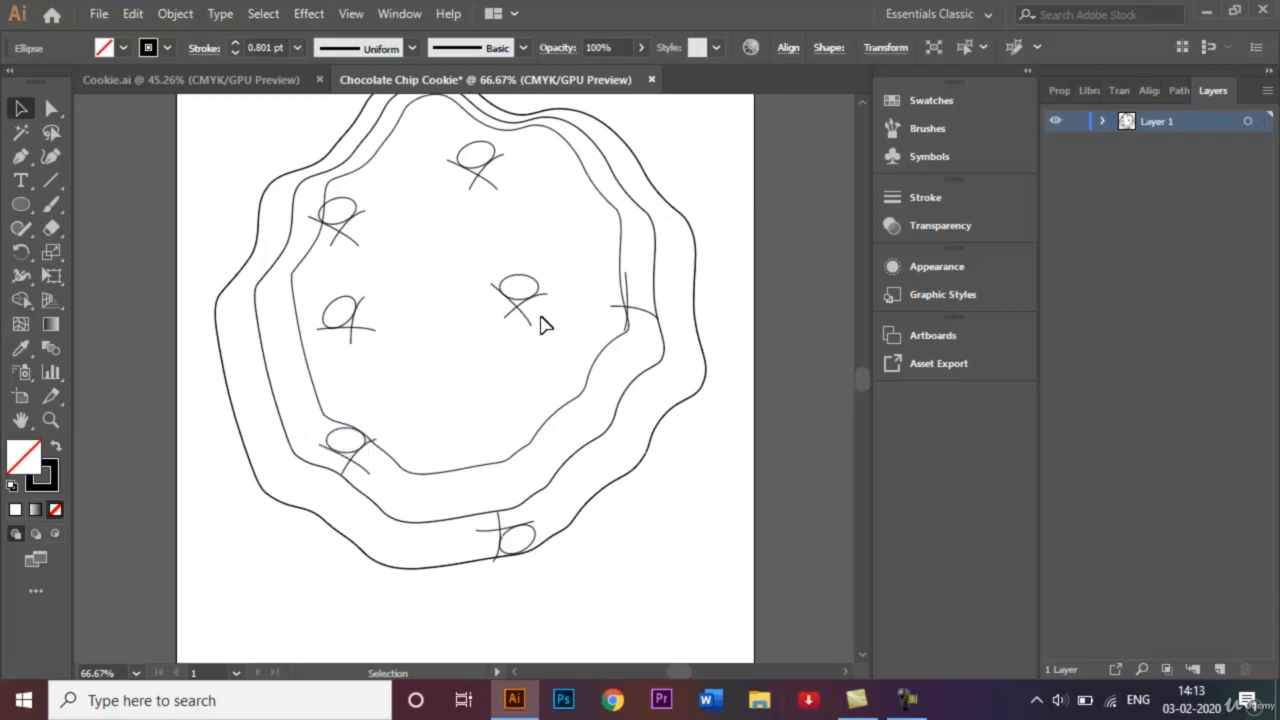
- Paste a copy of the ellipse, place it in the upper-right corner of the right-side cross, and deselect it
left_click(522, 276)
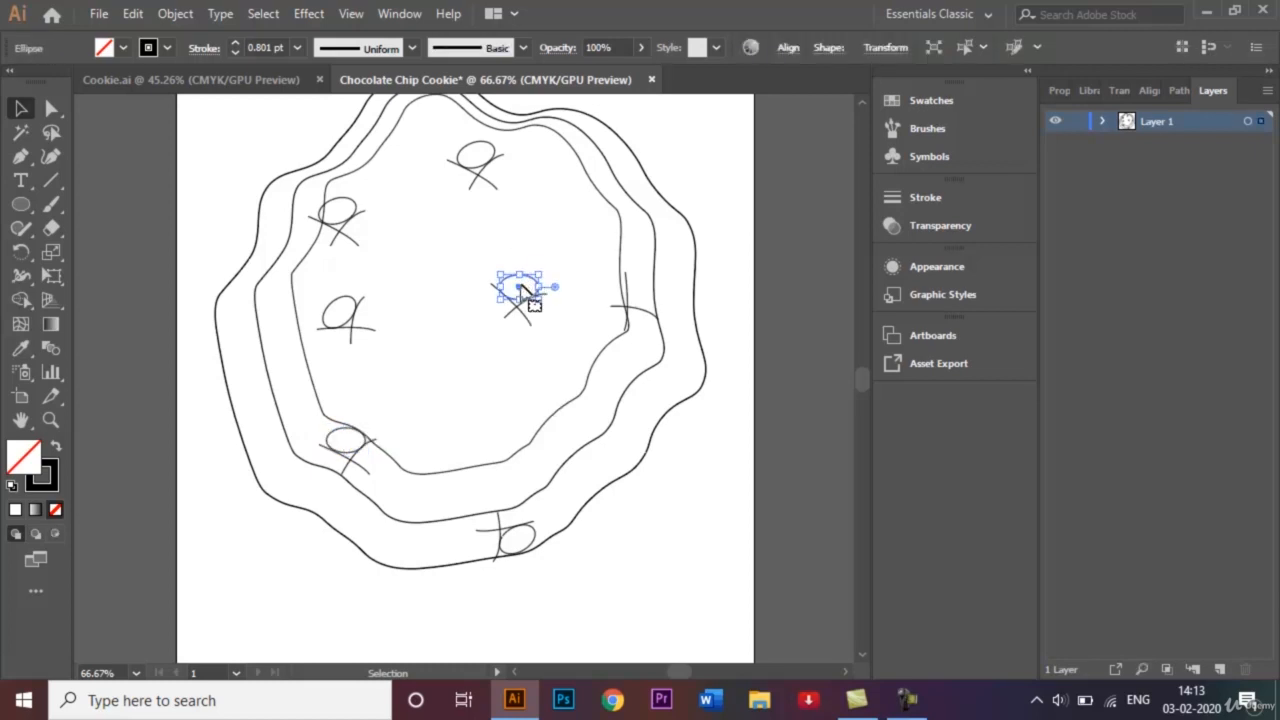
key("ctrl+v")
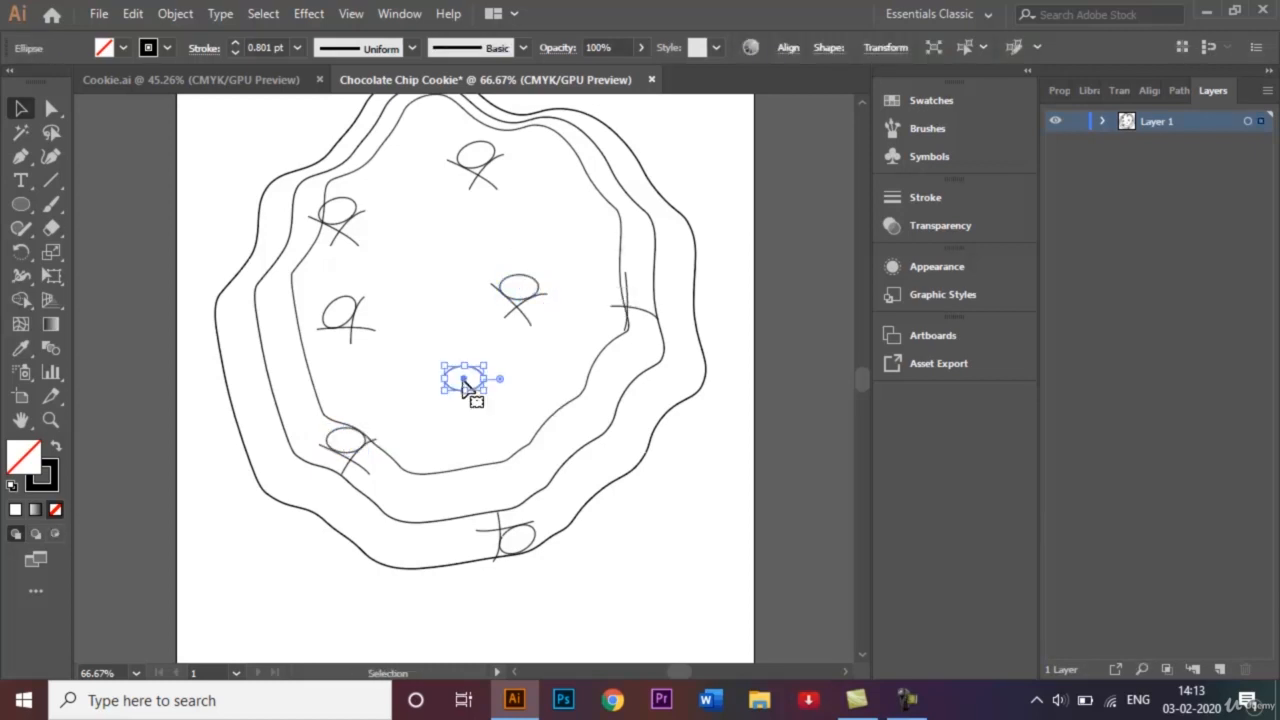
left_click_drag(465, 388, 648, 300)
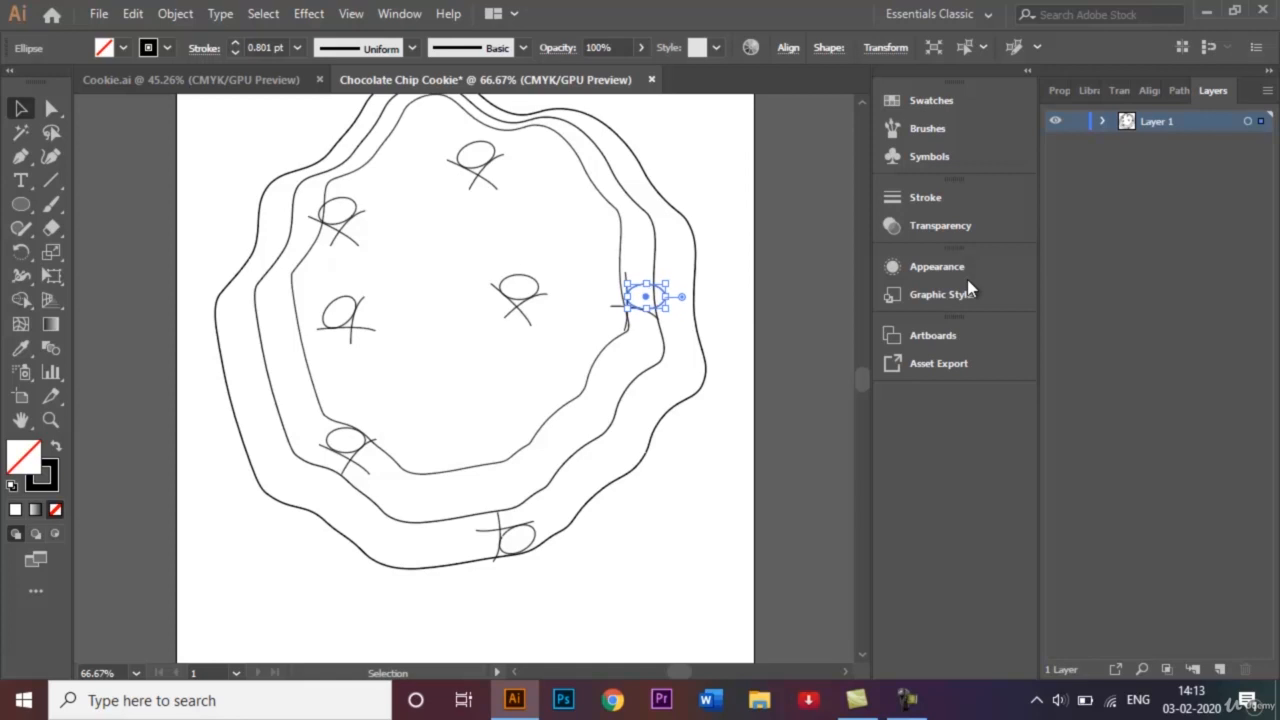
left_click(755, 195)
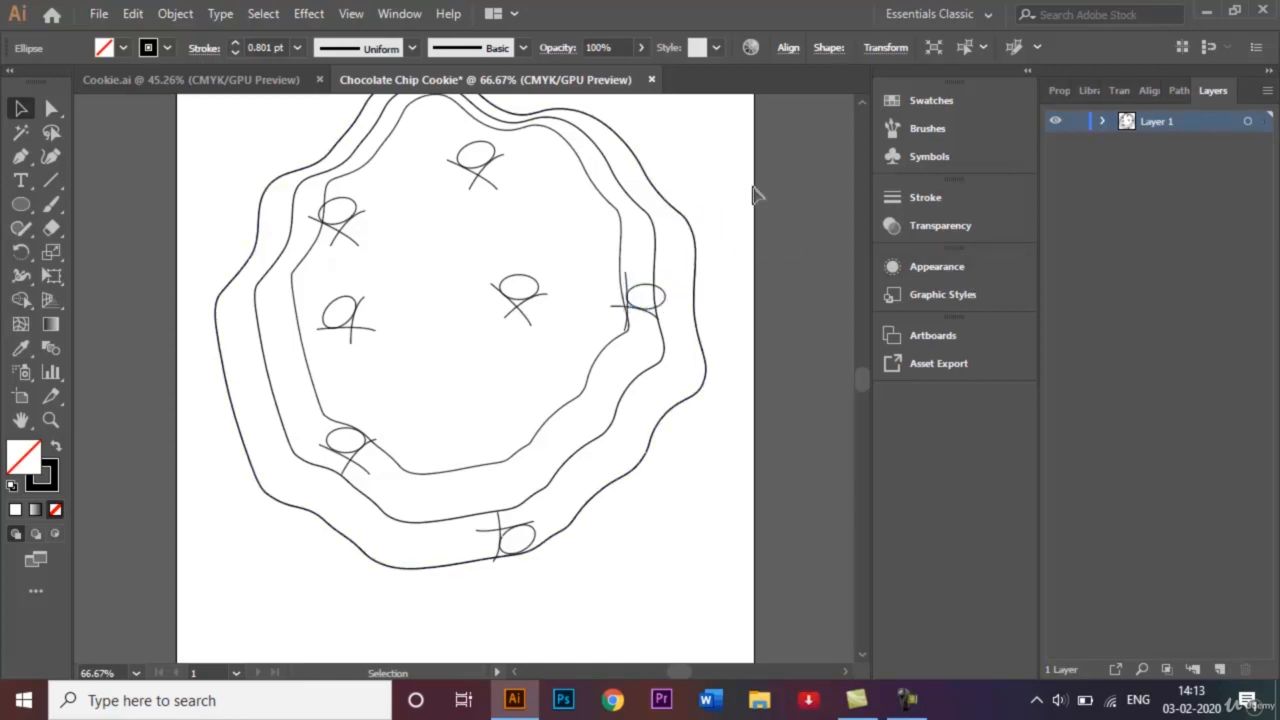
- Check the chip layout in Cookie.ai, and paste a copy of the central ellipse as a loose chip in the cookie's lower middle
key("ctrl+0")
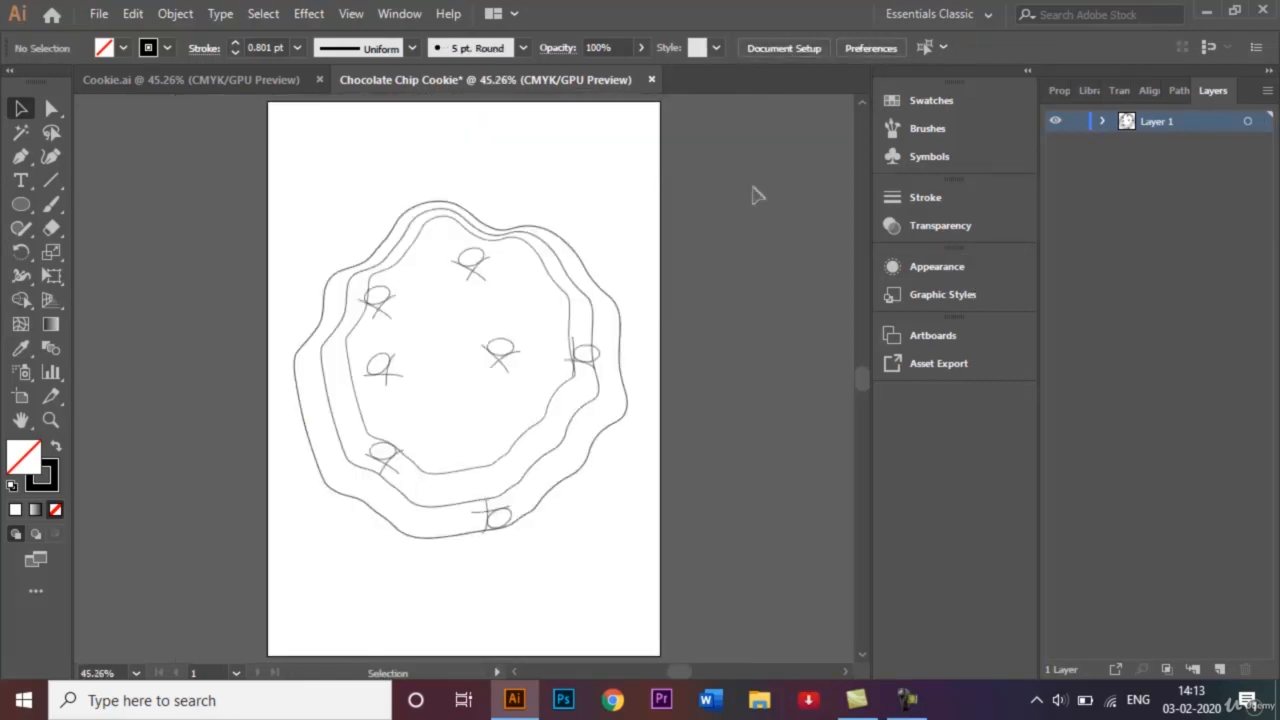
left_click(272, 81)
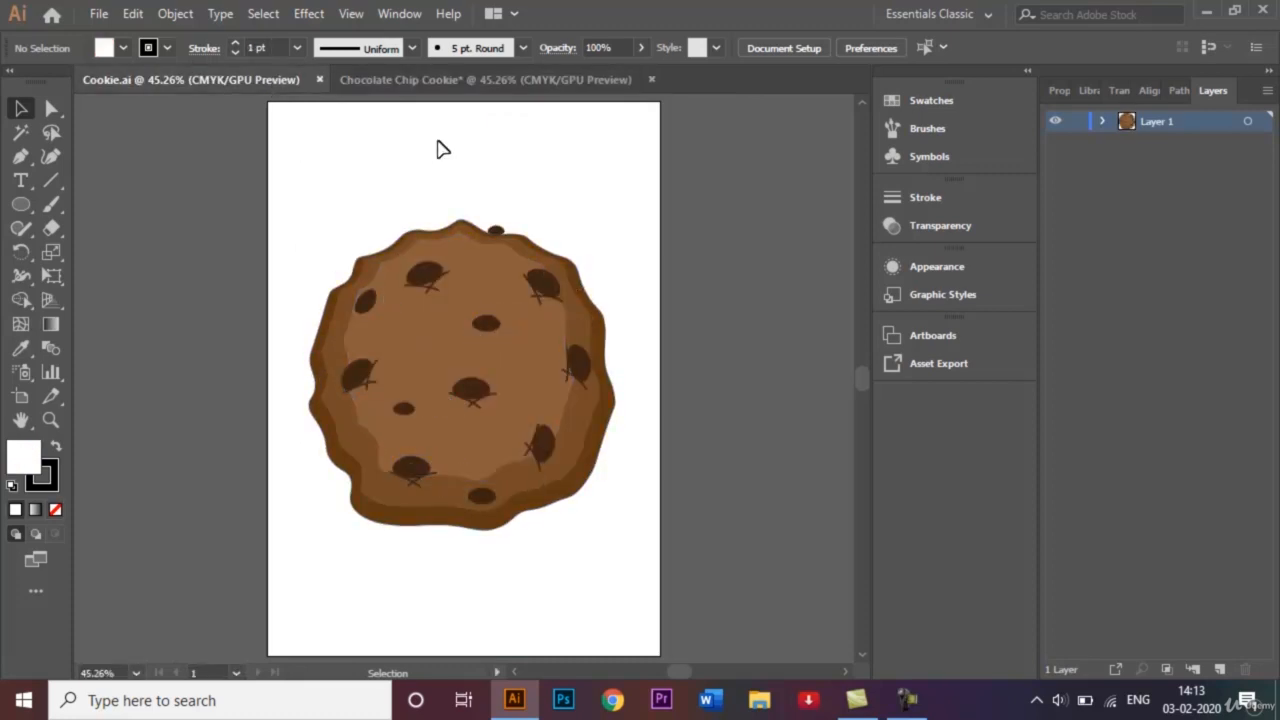
left_click(420, 80)
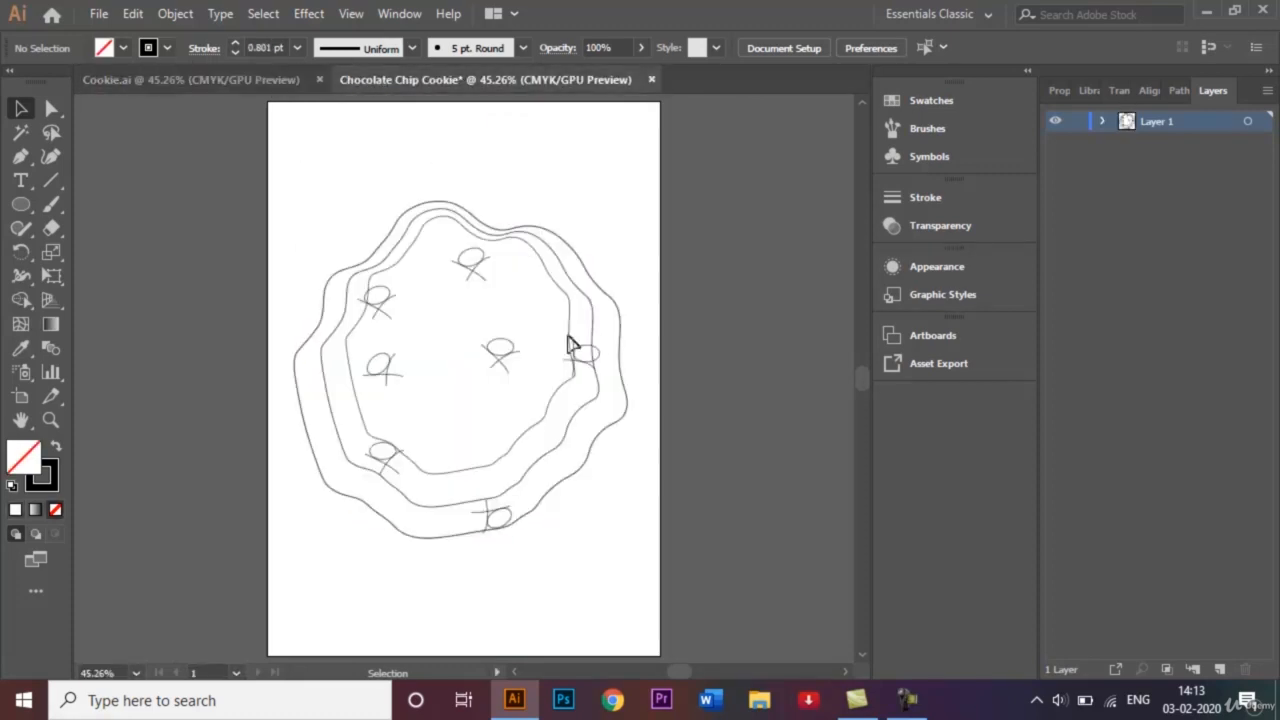
left_click(503, 346)
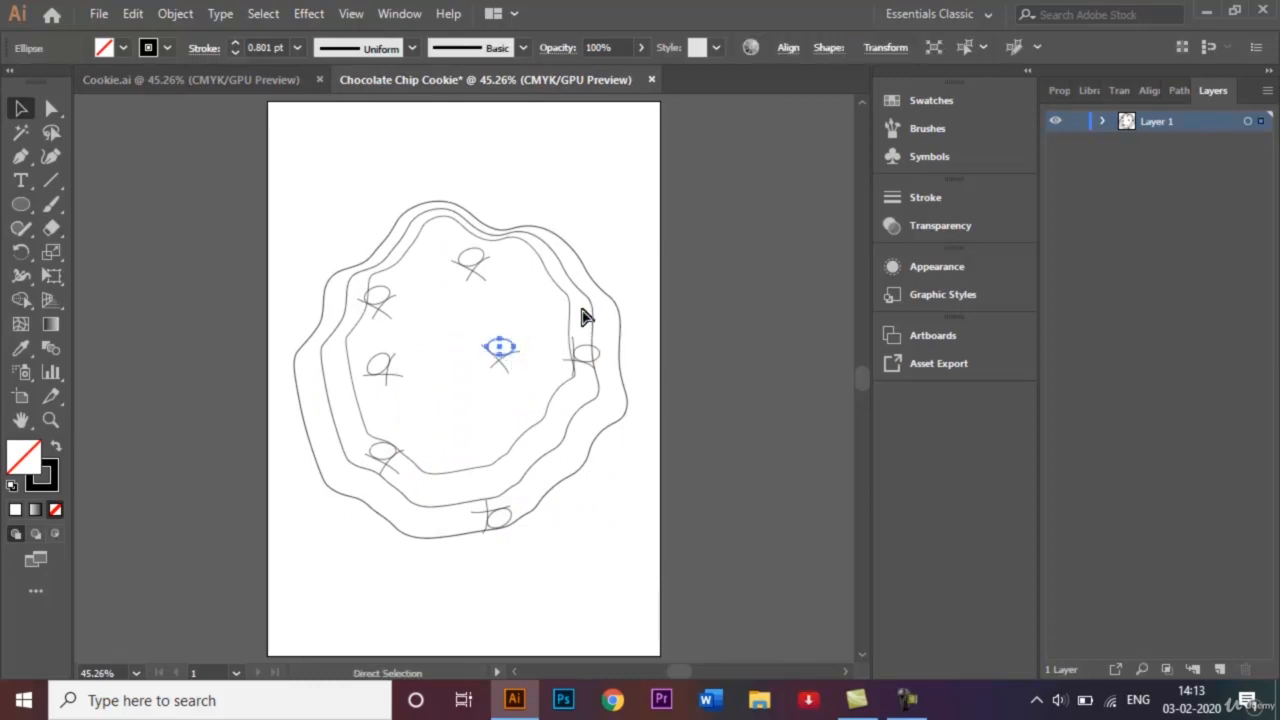
key("ctrl+c")
key("ctrl+v")
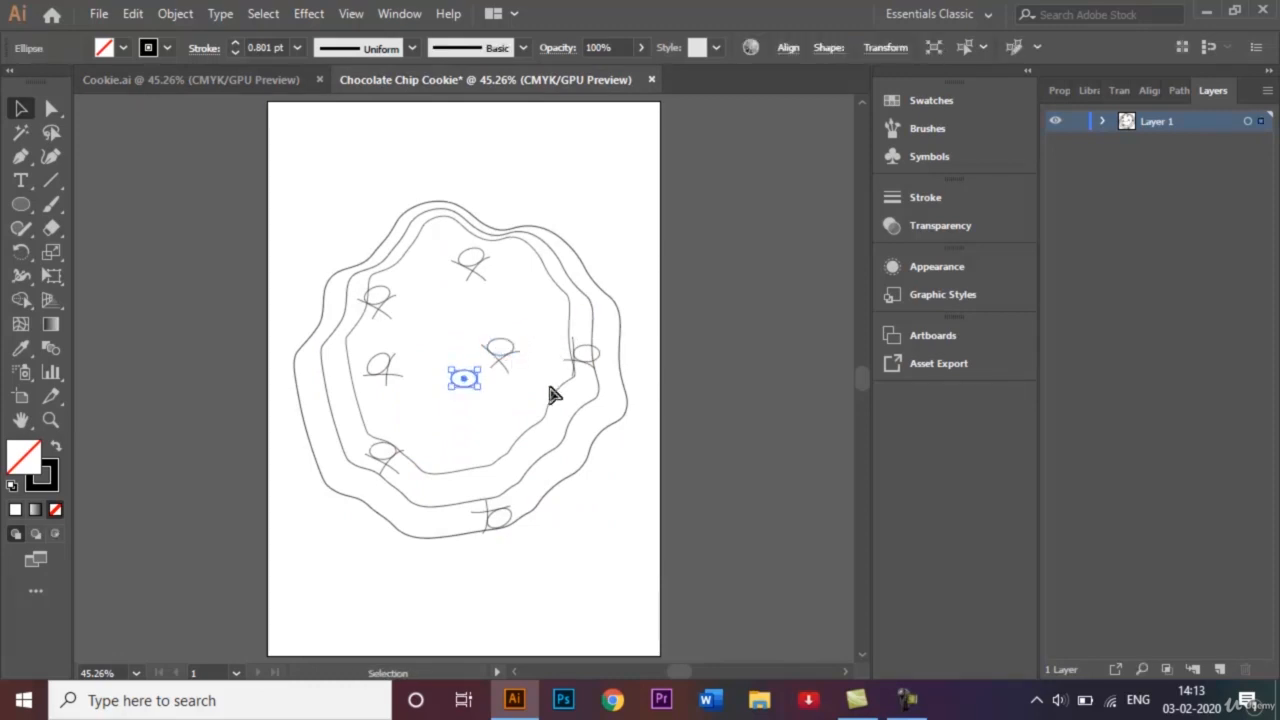
key("ctrl")
left_click_drag(466, 379, 466, 426)
- Place one loose ellipse chip on the cookie's left rim and a pasted copy on its upper-right rim
left_click(466, 378)
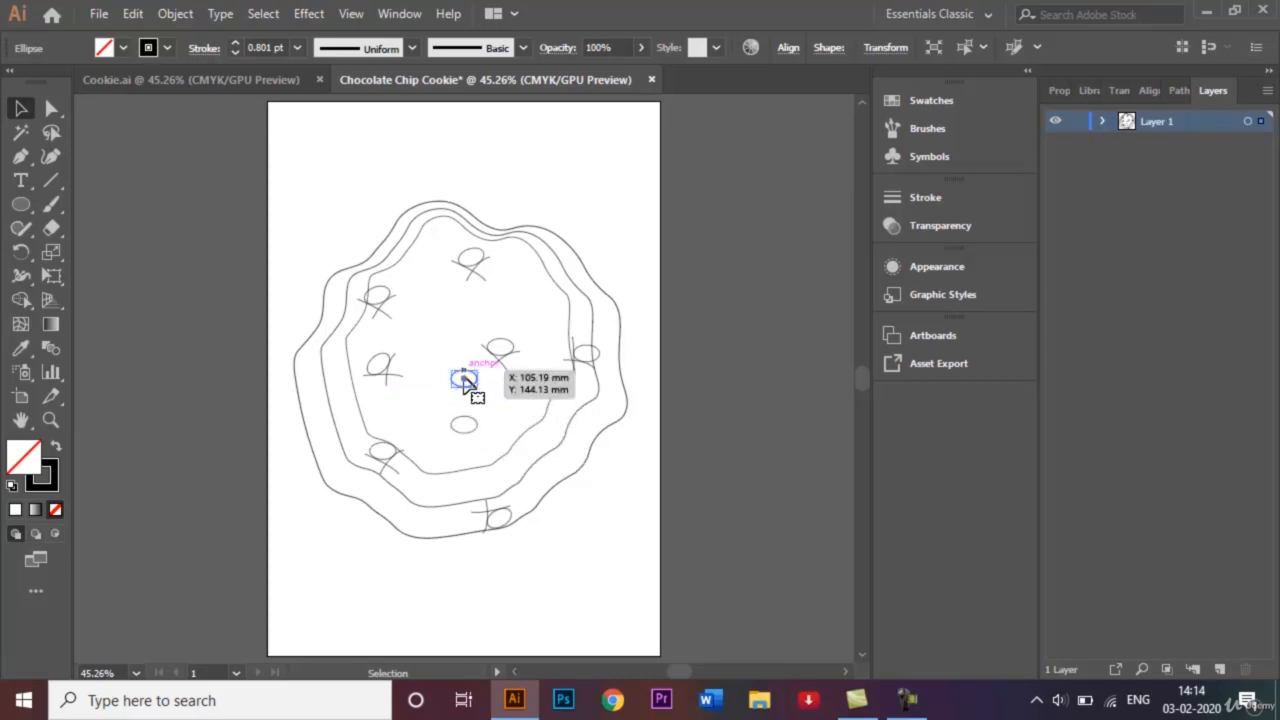
left_click_drag(466, 381, 330, 398)
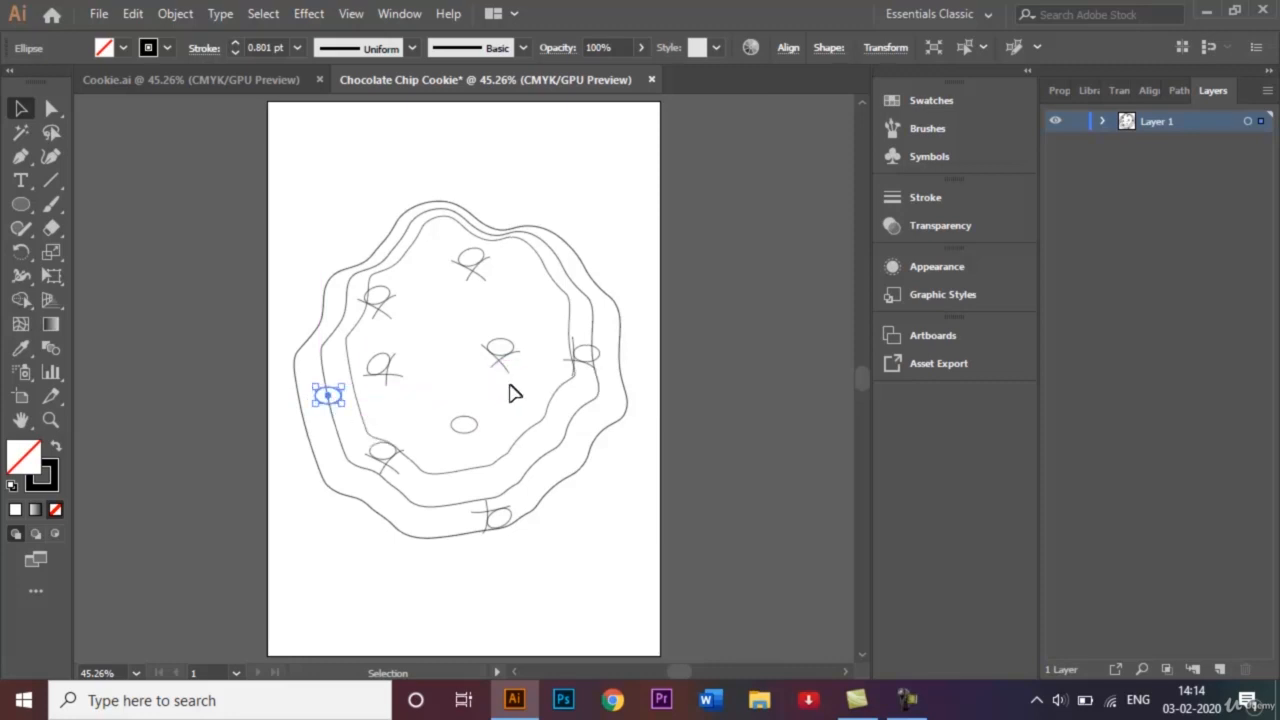
key("ctrl+v")
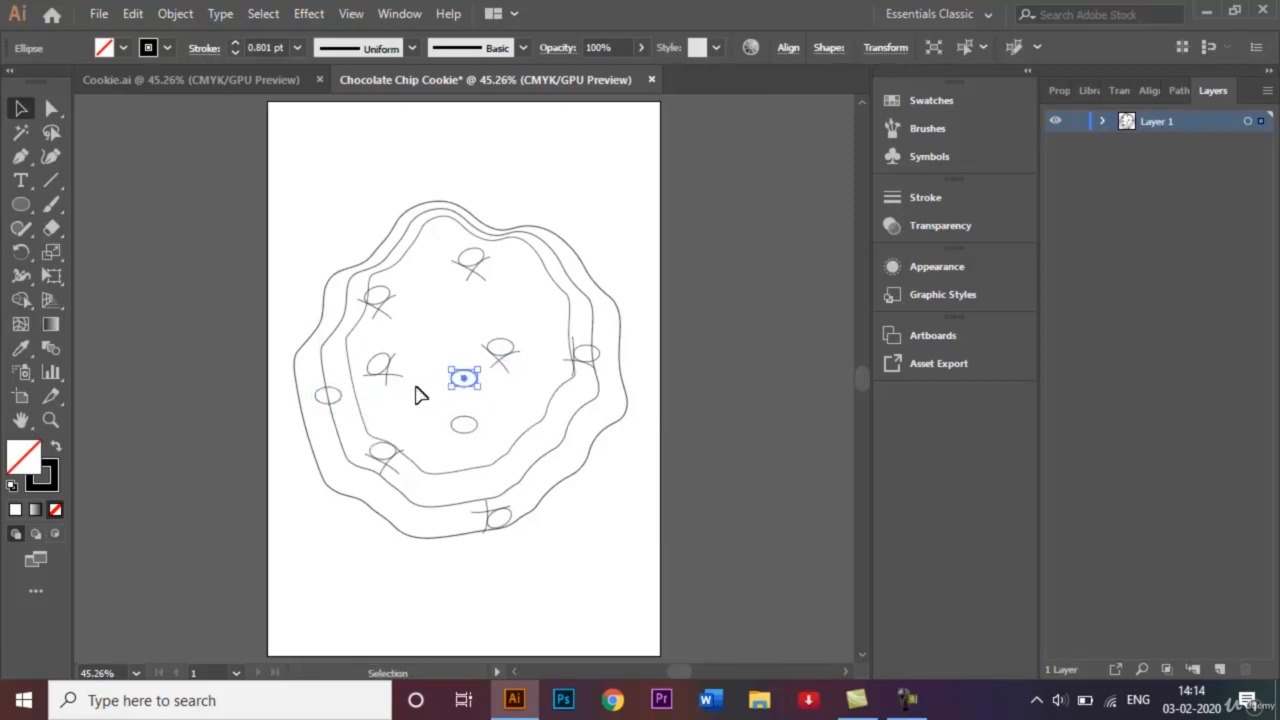
left_click_drag(466, 381, 562, 258)
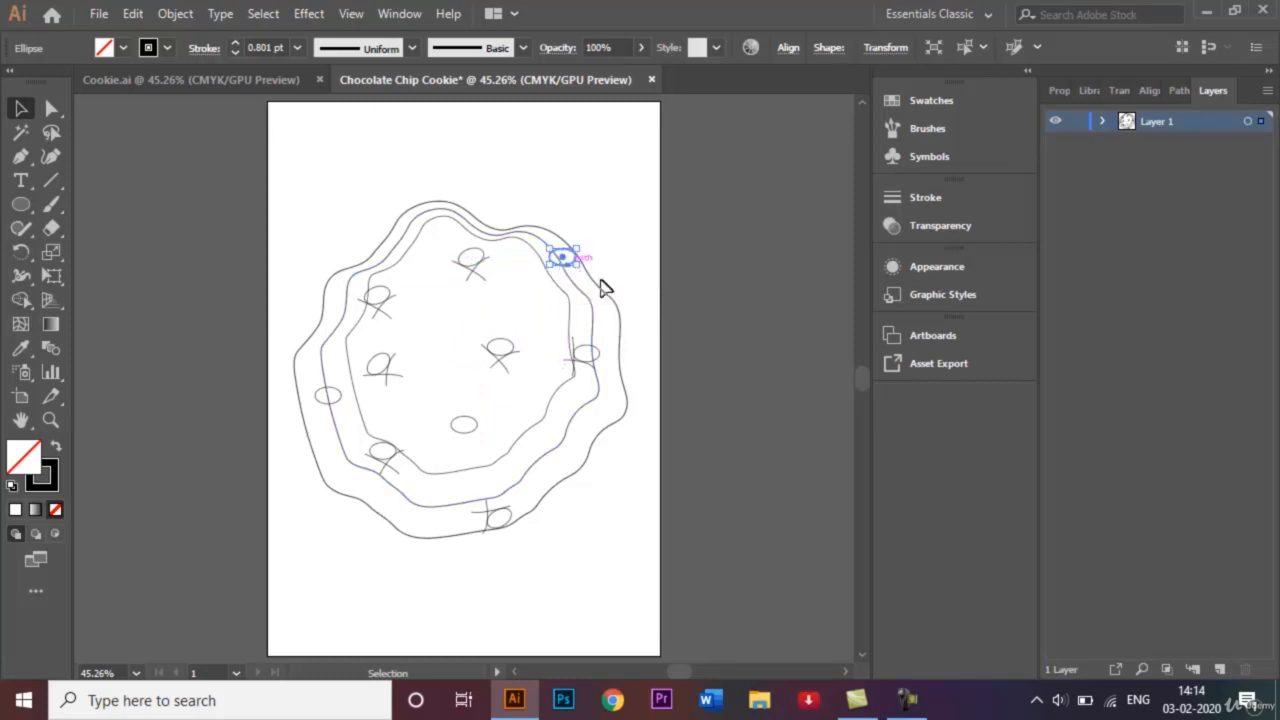
- Paste two more ellipse chips, placing one at the cookie's top edge and one on its lower-right rim, and deselect
key("ctrl+z")
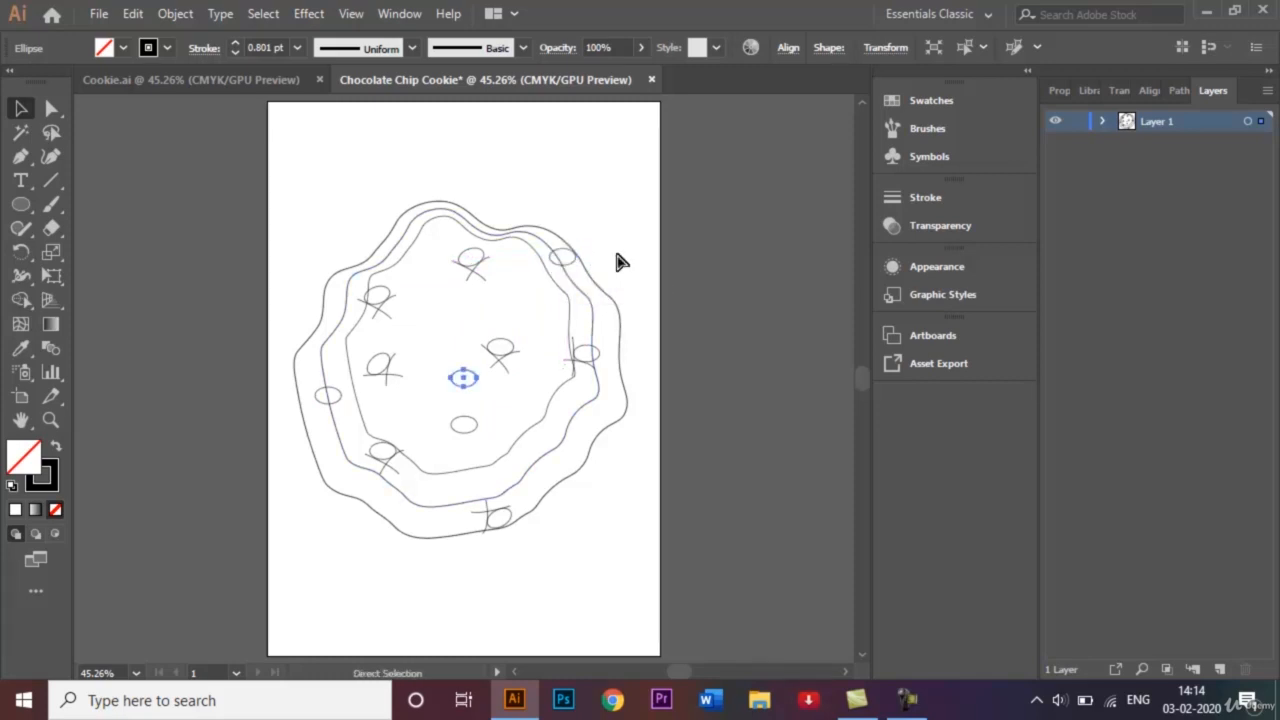
left_click_drag(466, 385, 441, 223)
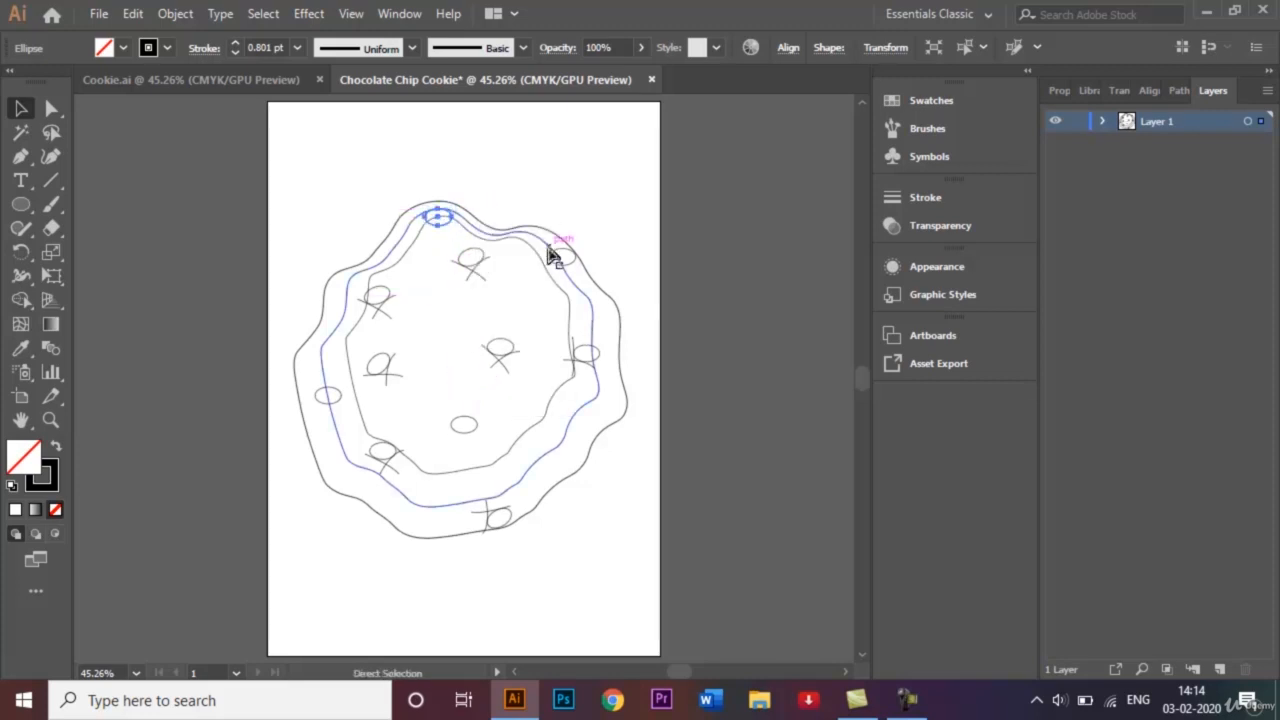
key("ctrl+z")
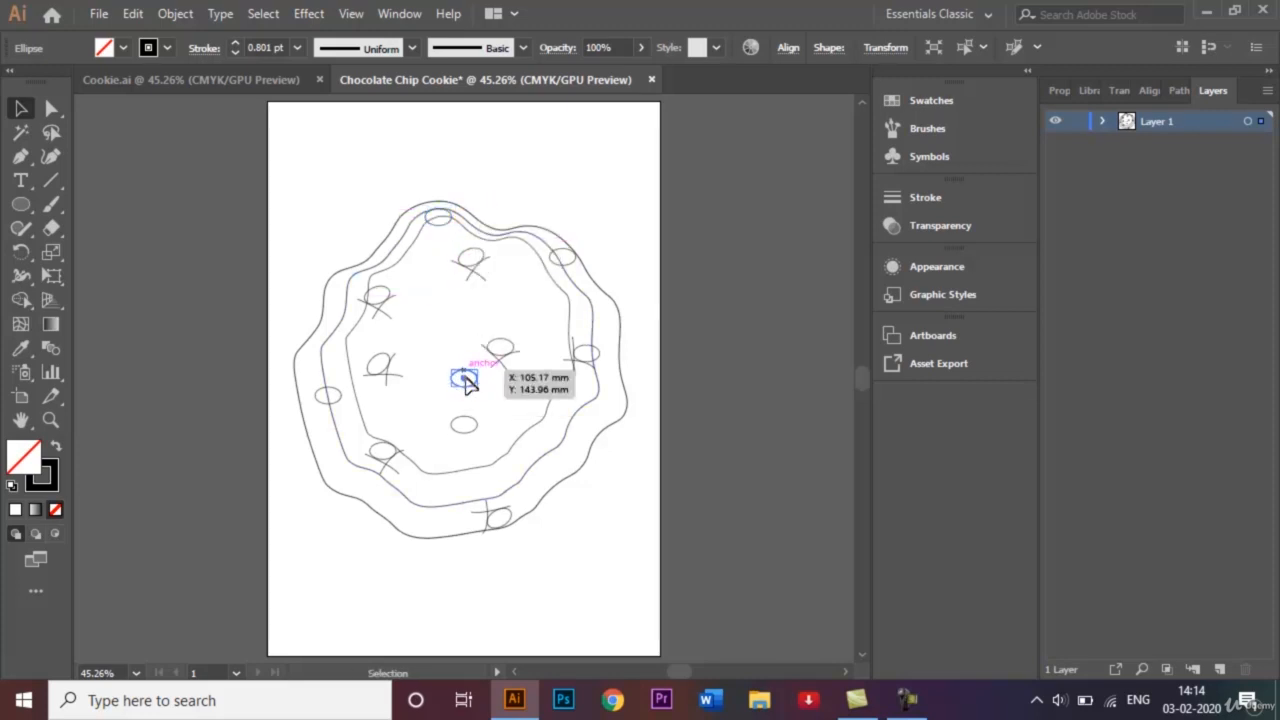
left_click_drag(465, 378, 572, 450)
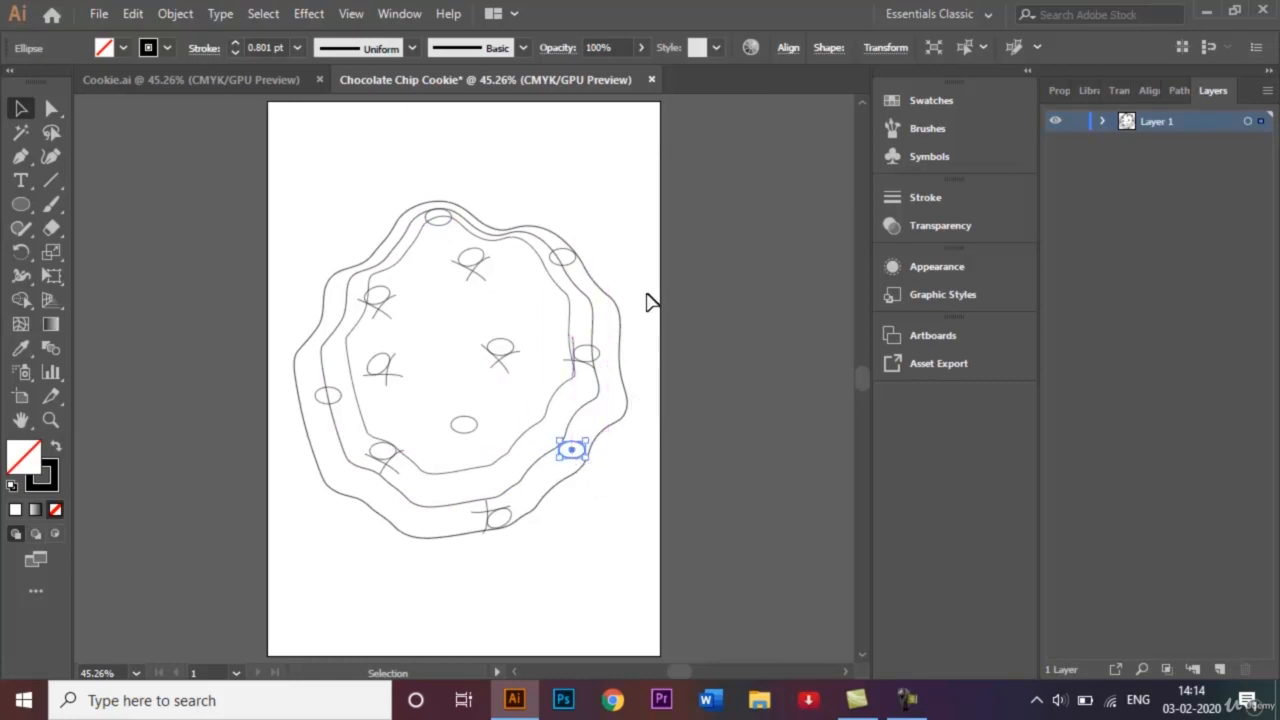
left_click(648, 302)
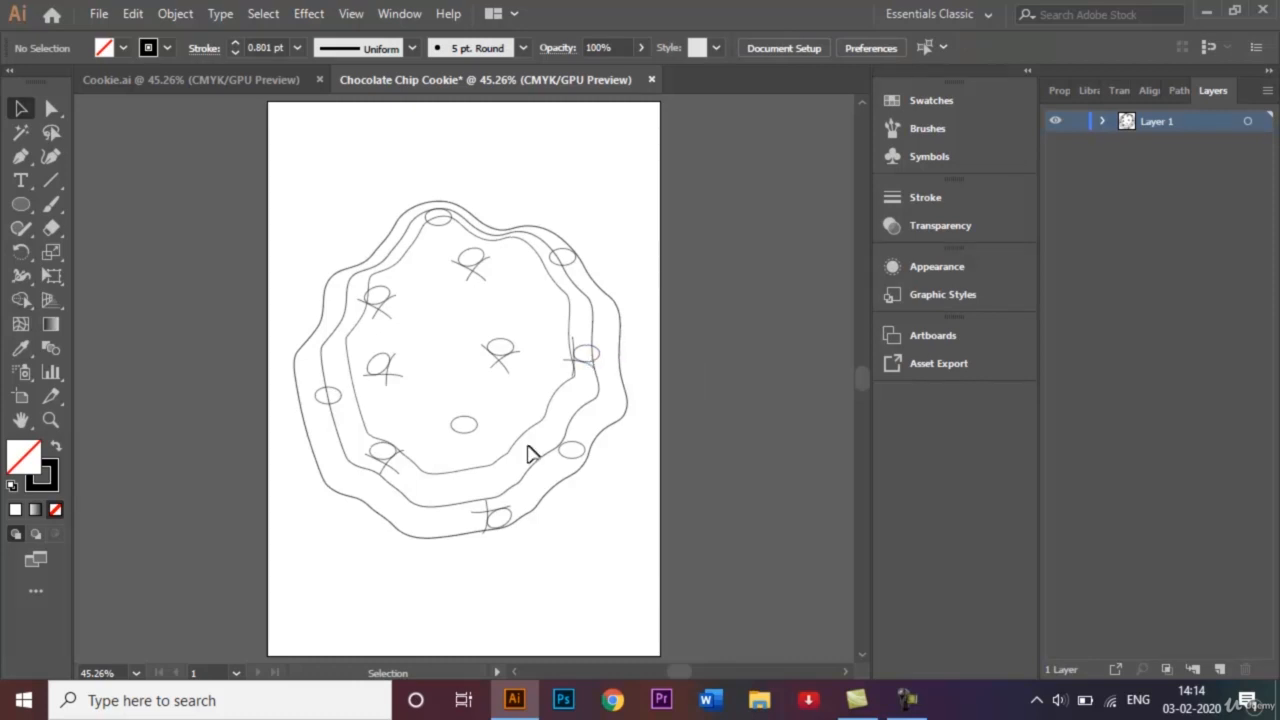
- Try to select the crossed crack lines at the lower-left, left, central, bottom and upper-left chips together
left_click(395, 471)
key("ctrl+plus")
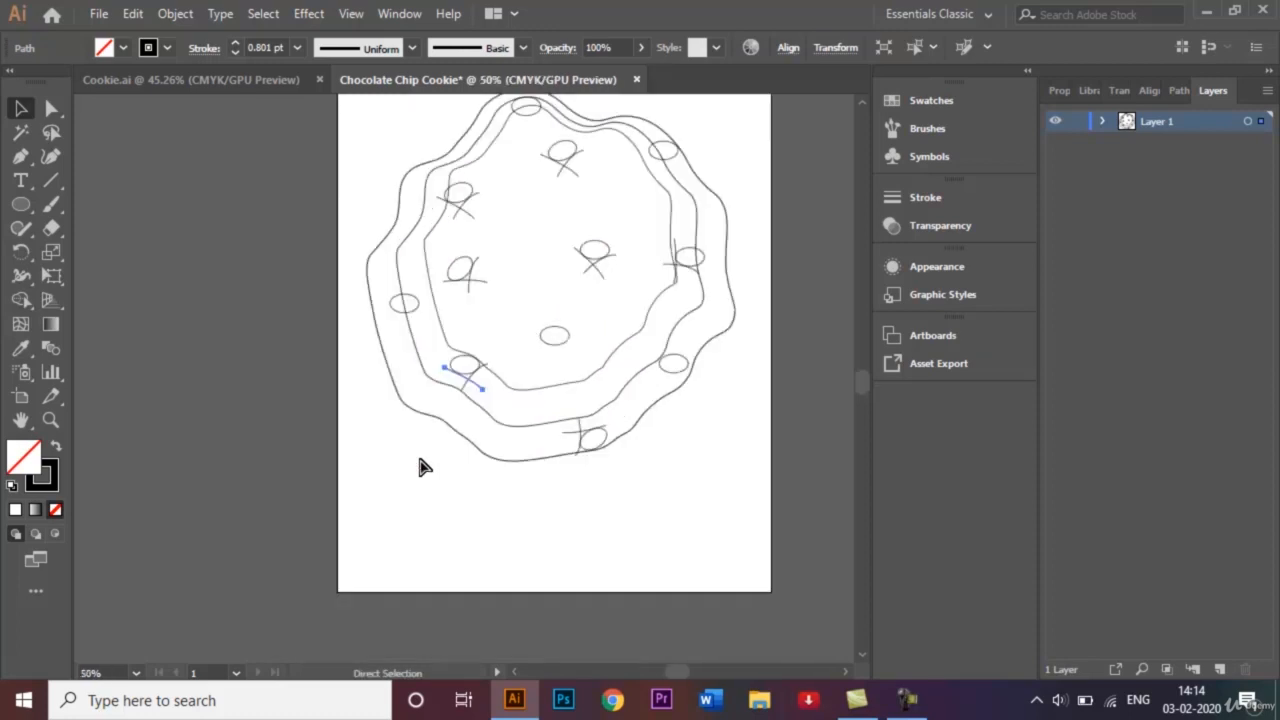
key("ctrl+plus")
key("ctrl+plus")
key("v")
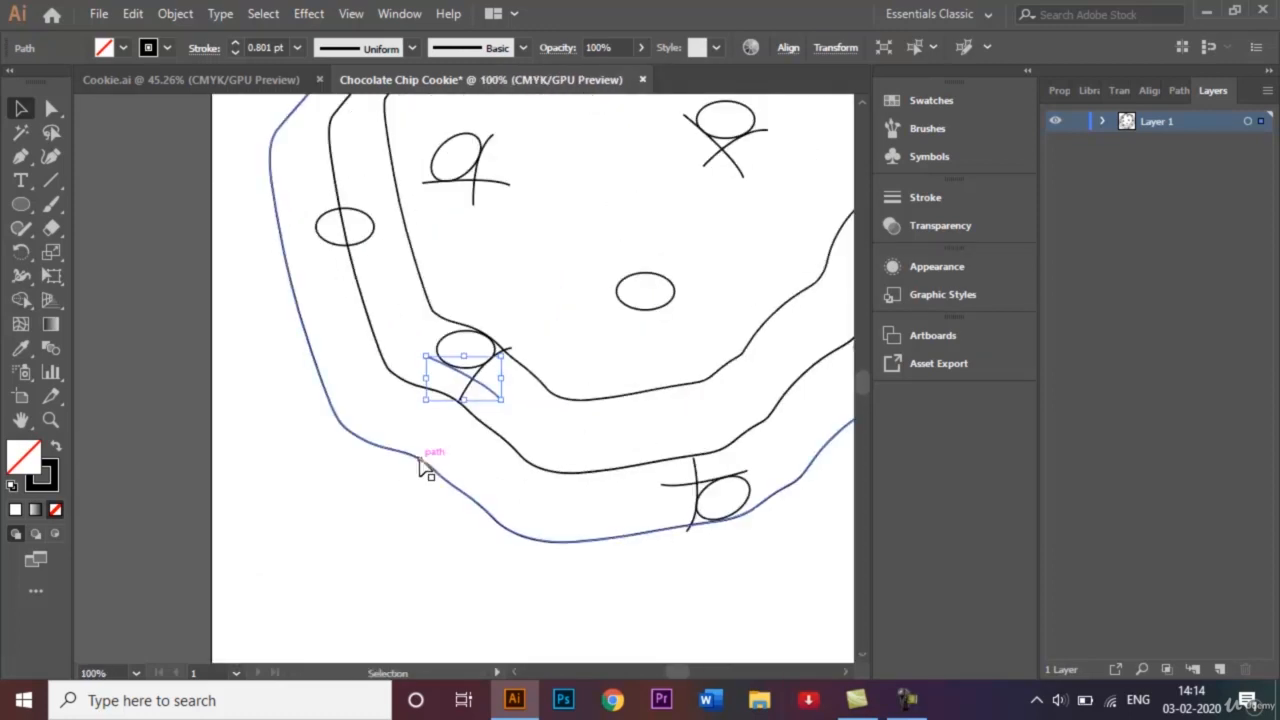
left_click(469, 390, "shift")
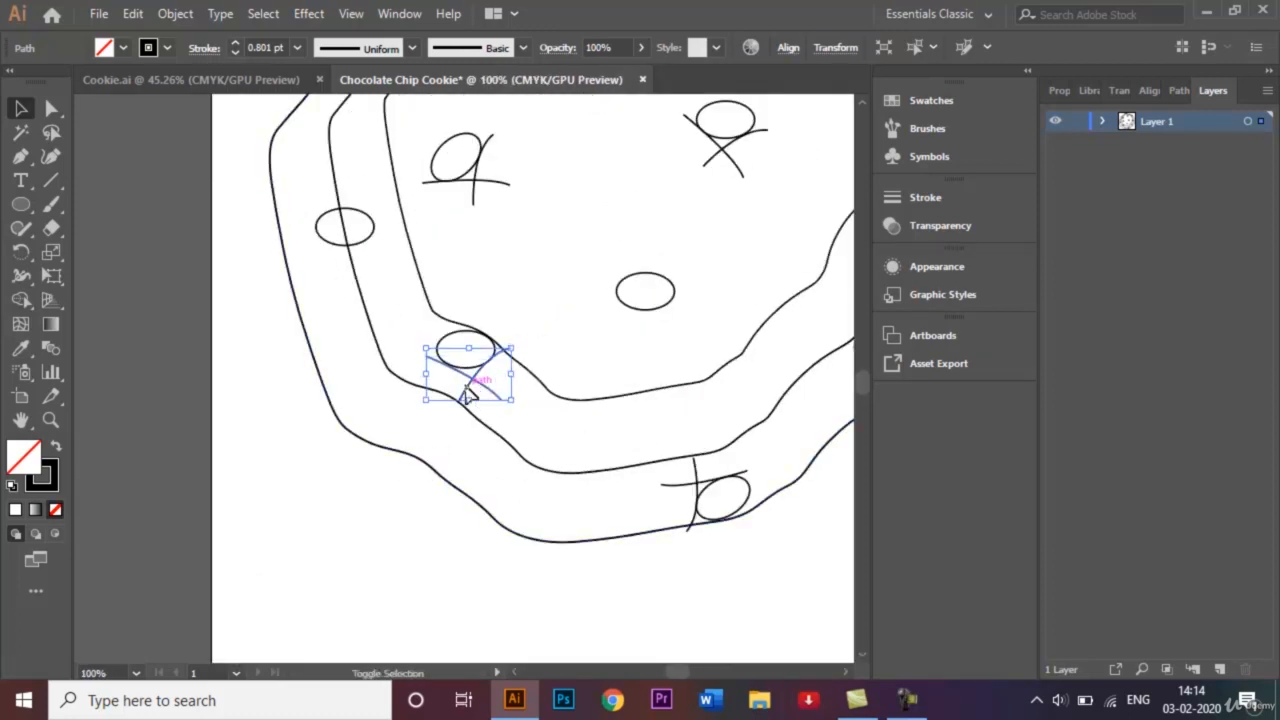
left_click(477, 199, "shift")
left_click(500, 188, "shift")
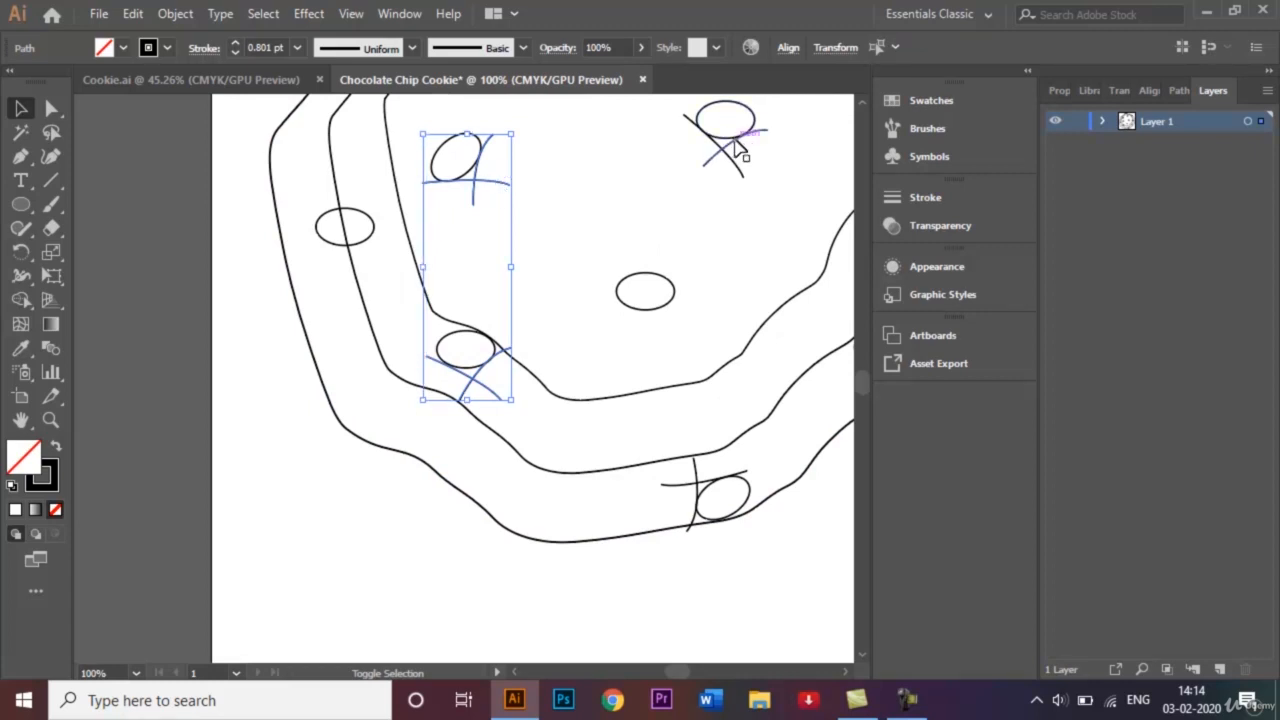
left_click(730, 155, "shift")
left_click(732, 168, "shift")
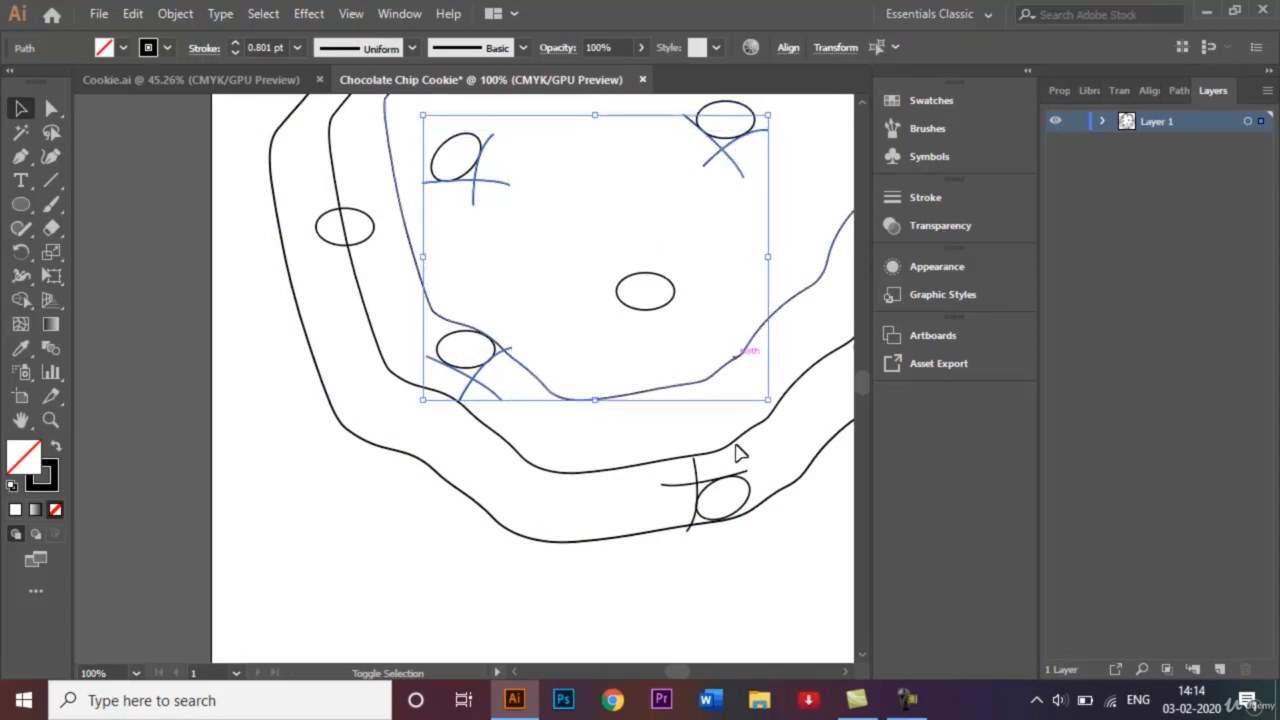
left_click(697, 500, "shift")
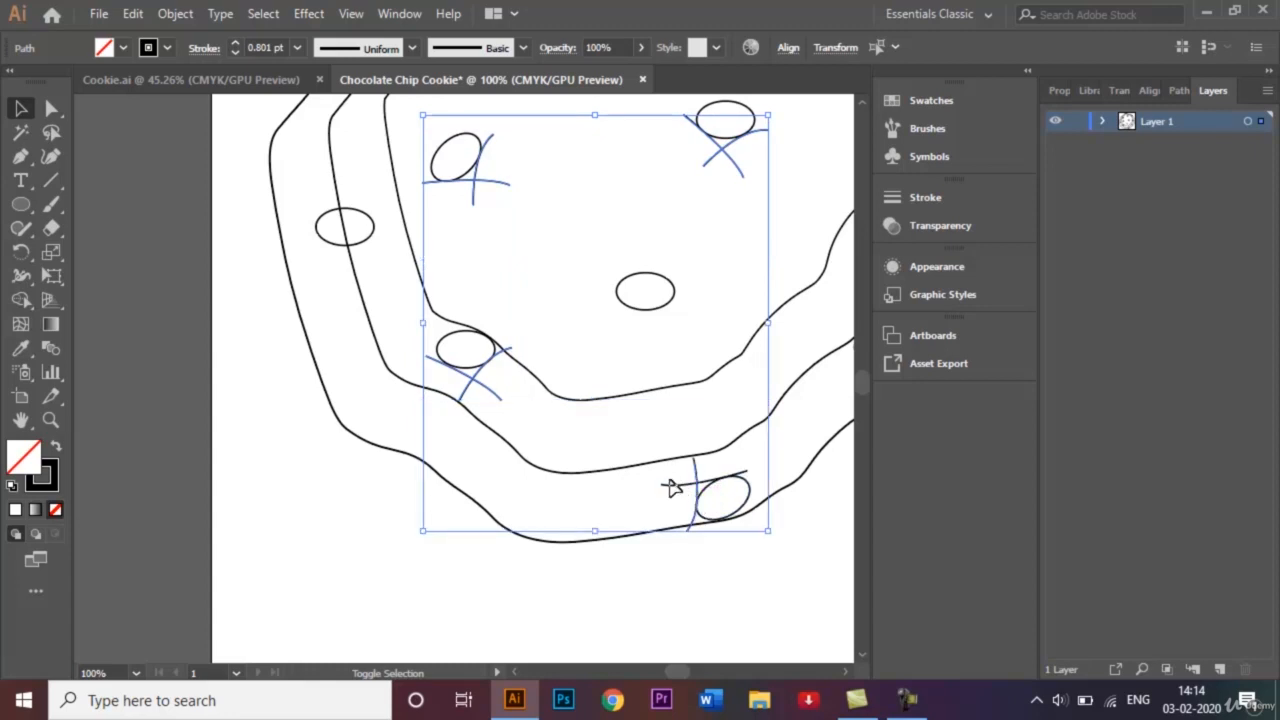
left_click(668, 484, "shift")
key("a")
key("ctrl+minus")
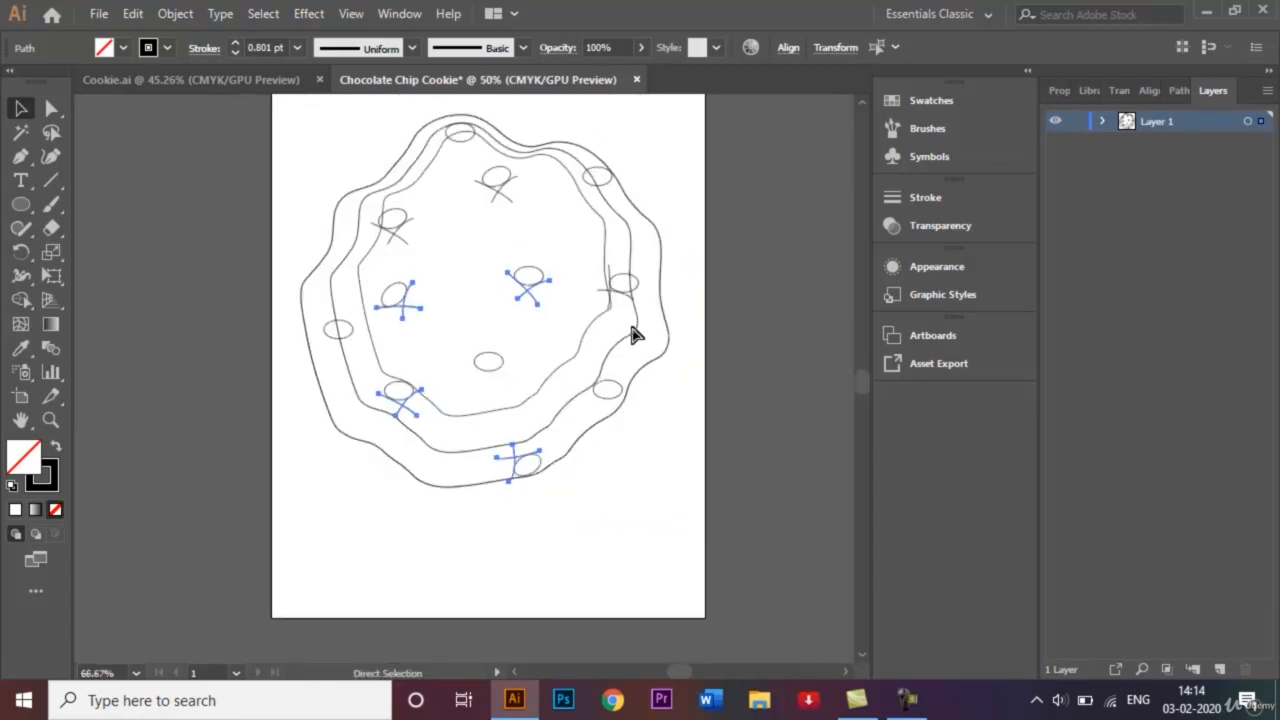
key("v")
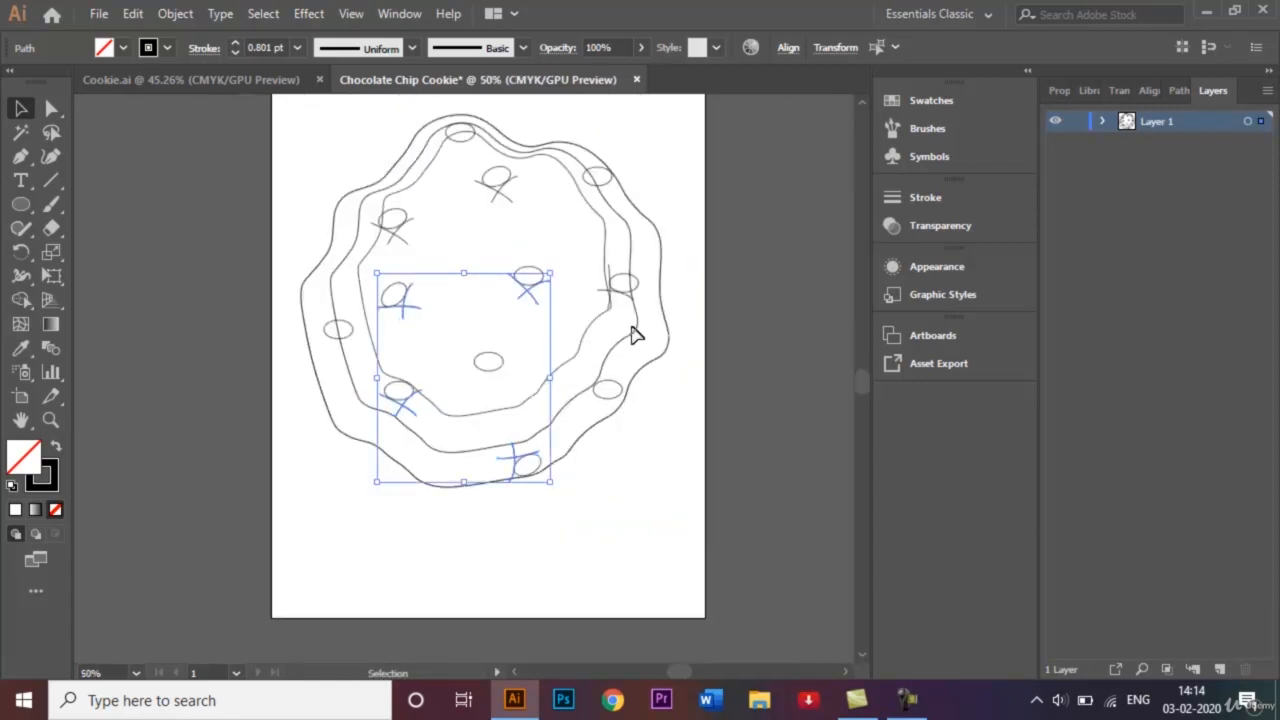
left_click(392, 241)
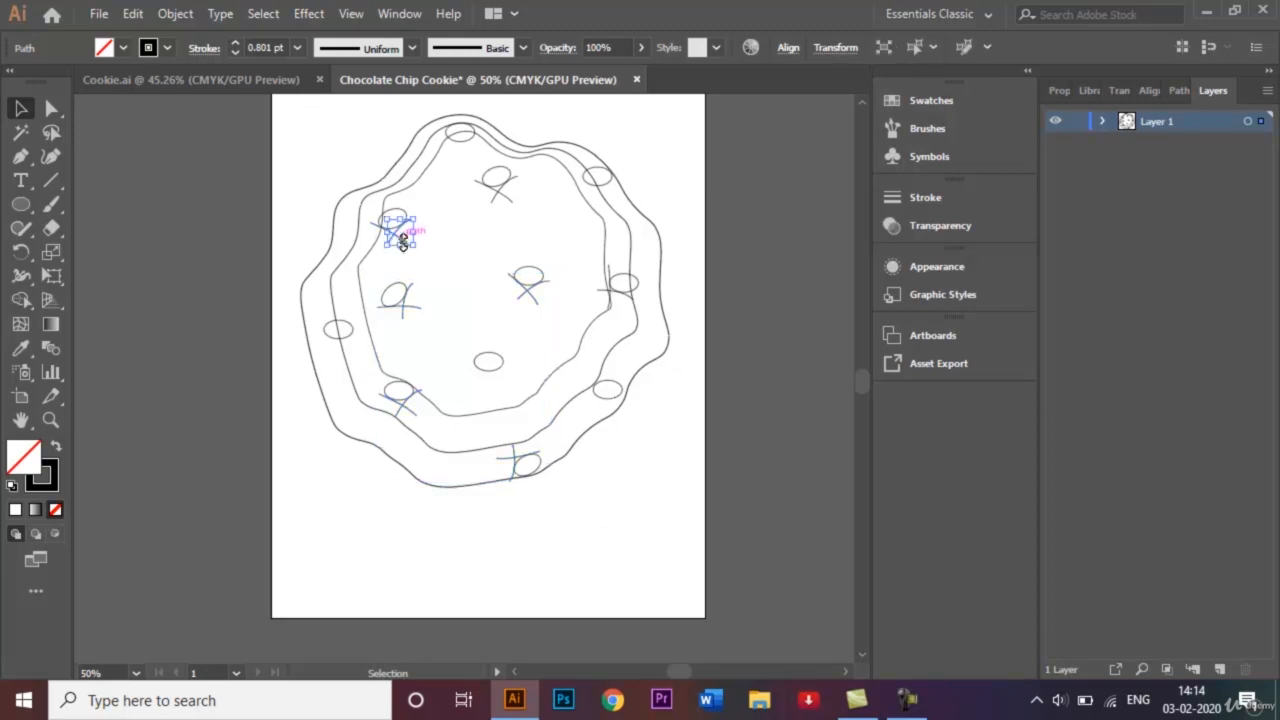
left_click(465, 295)
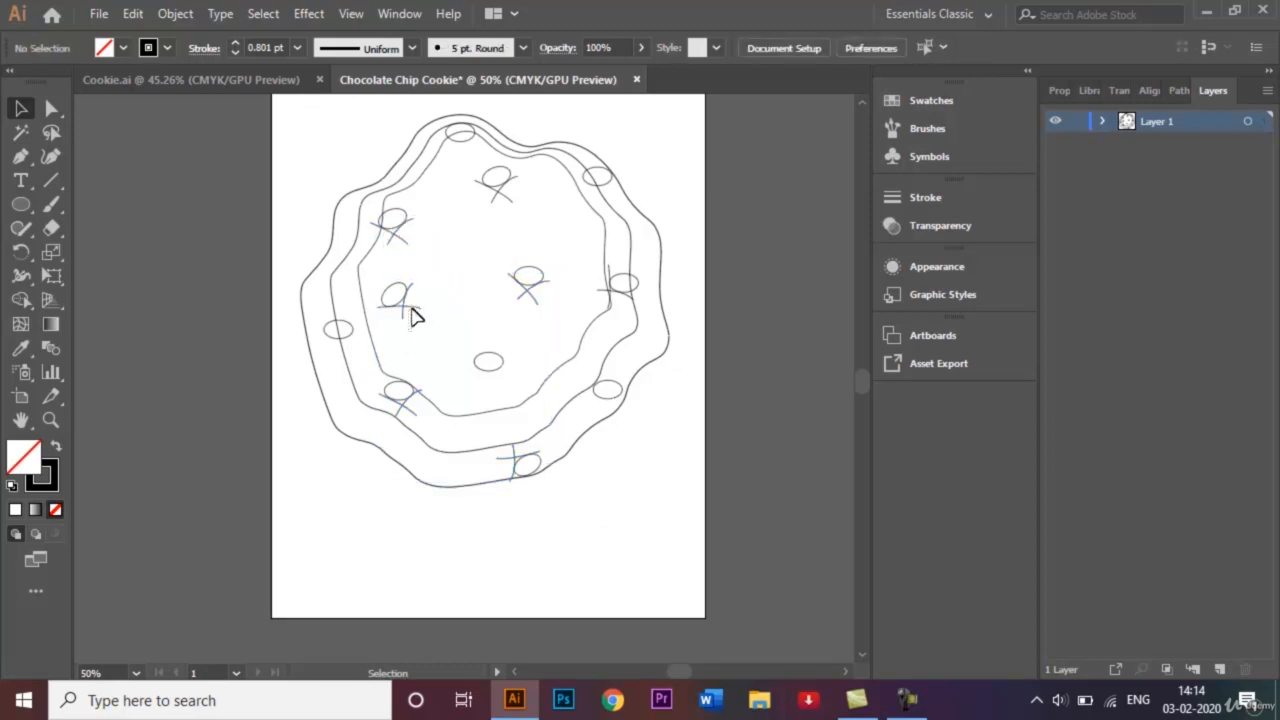
left_click(414, 309)
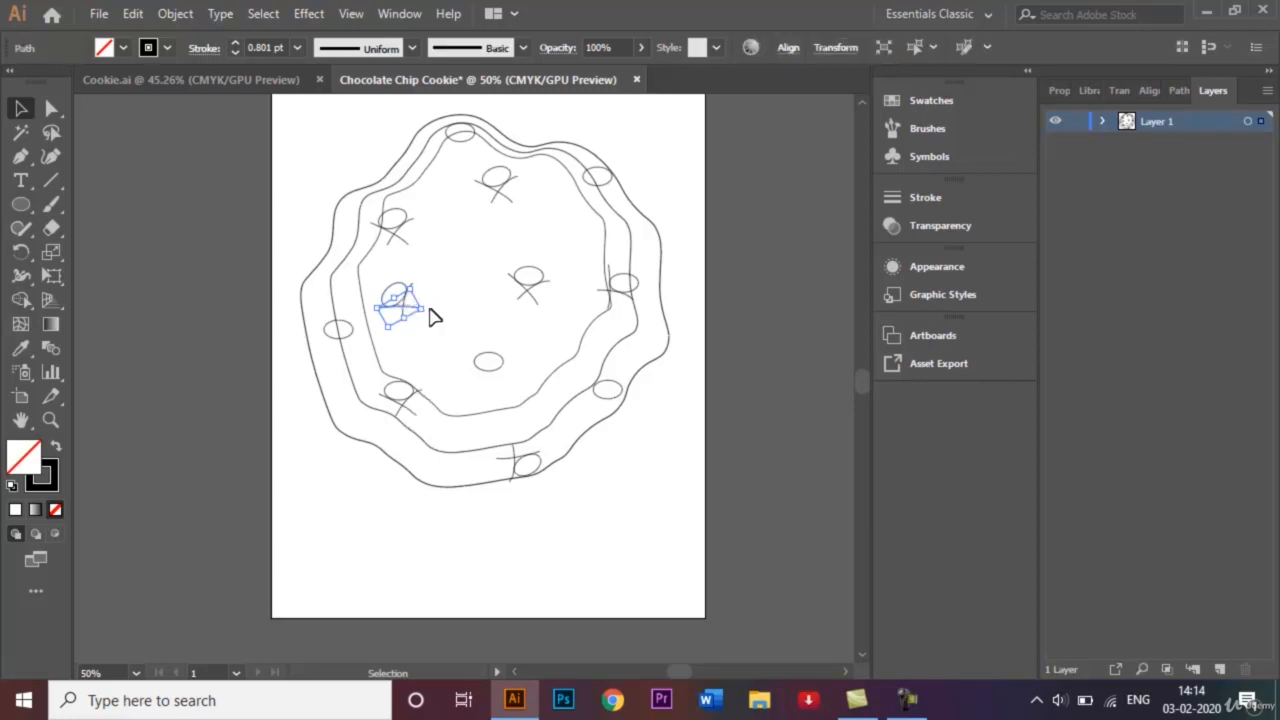
left_click(460, 314)
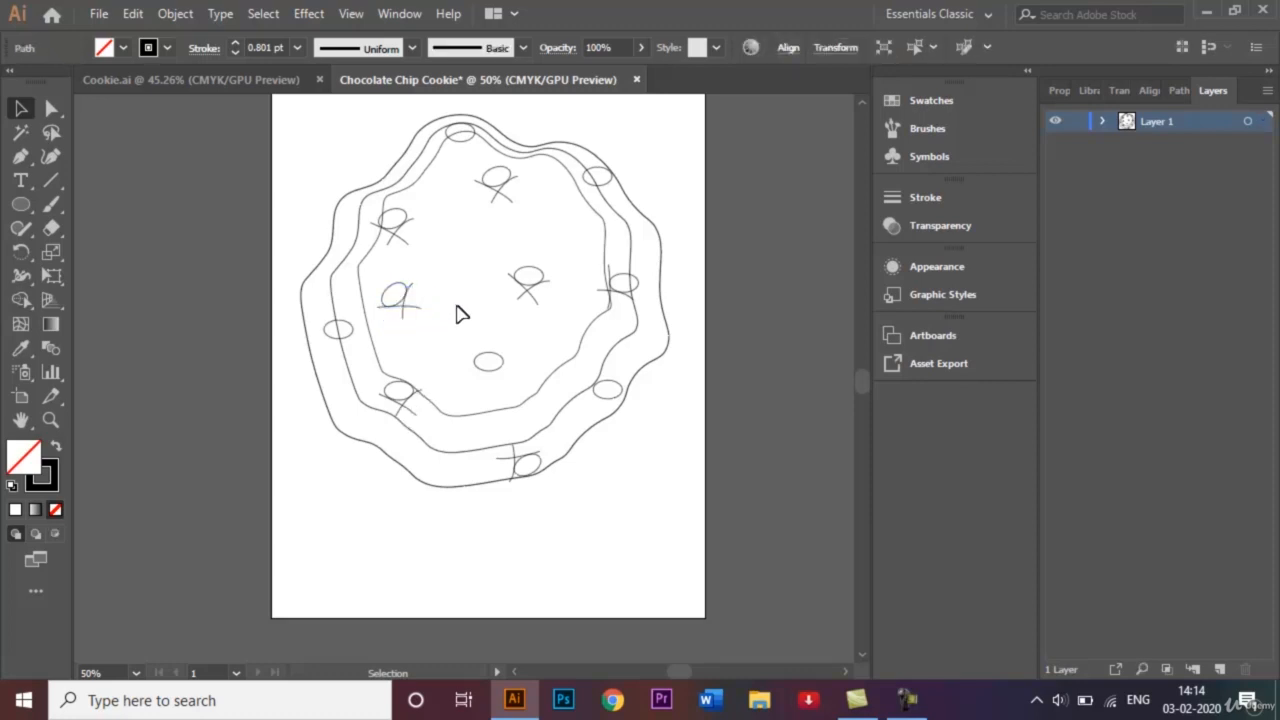
left_click(406, 312)
left_click(406, 312, "shift")
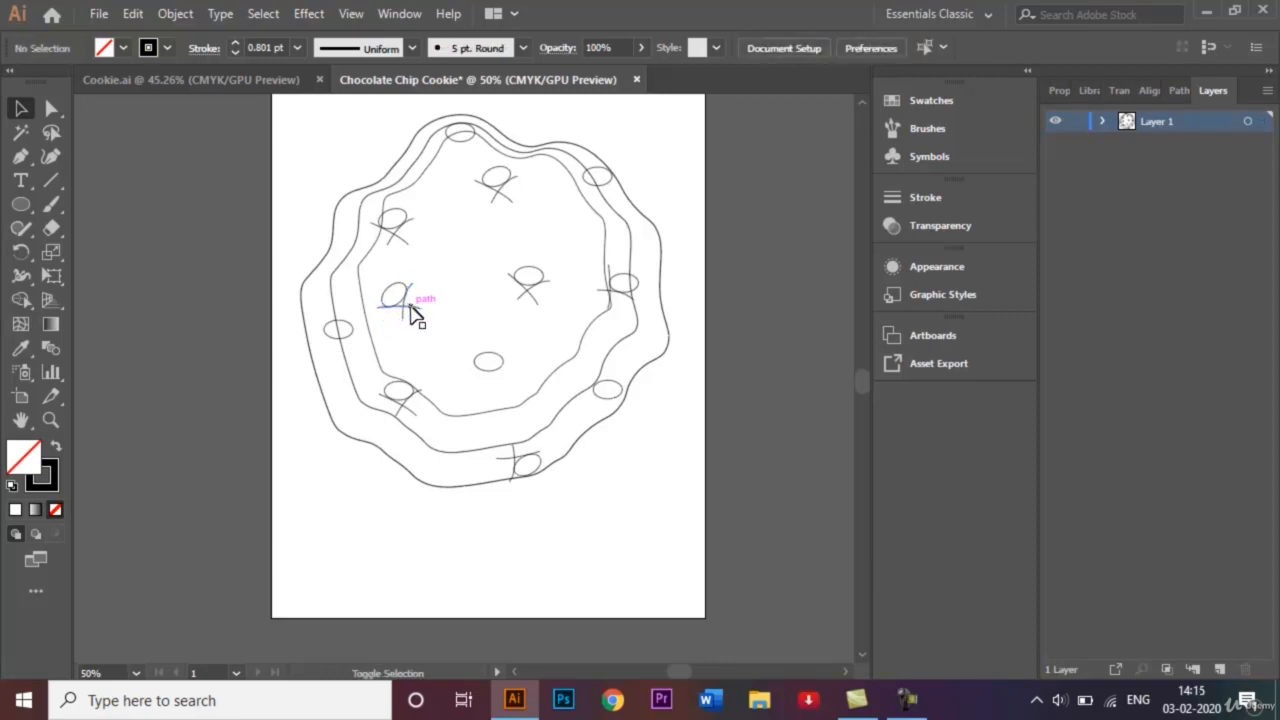
left_click(407, 310)
left_click(411, 413, "shift")
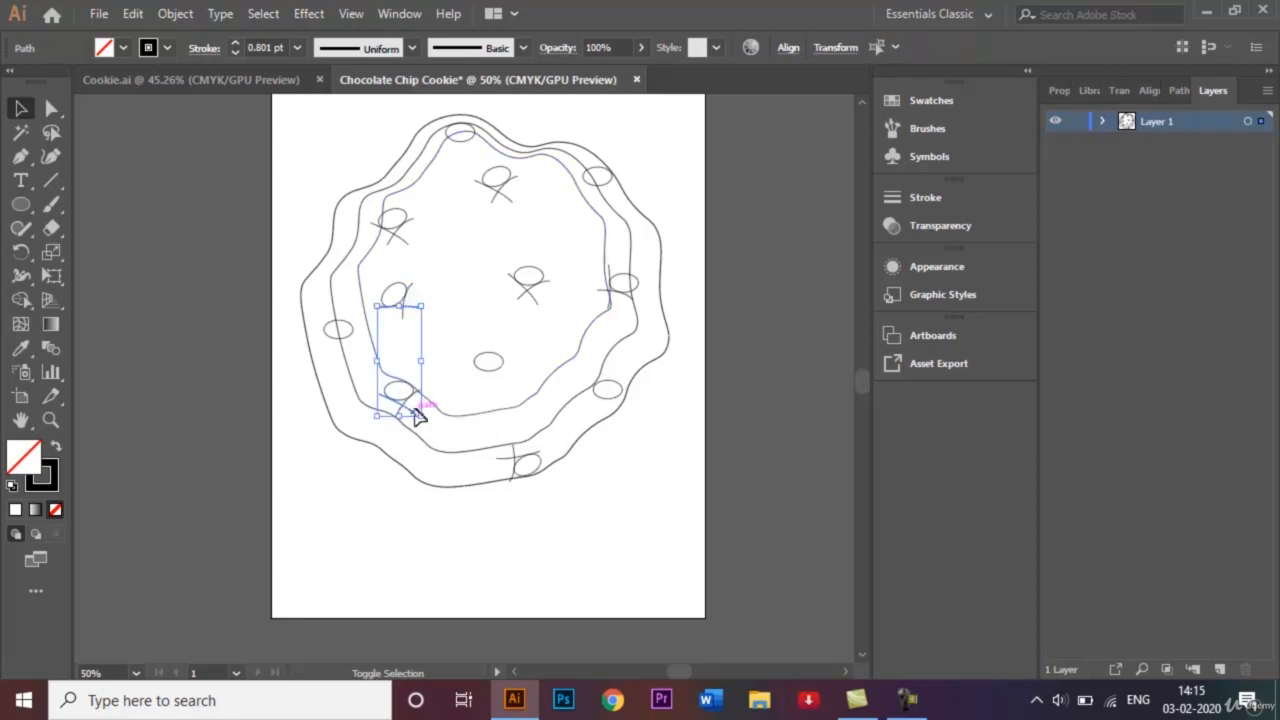
left_click(511, 462, "shift")
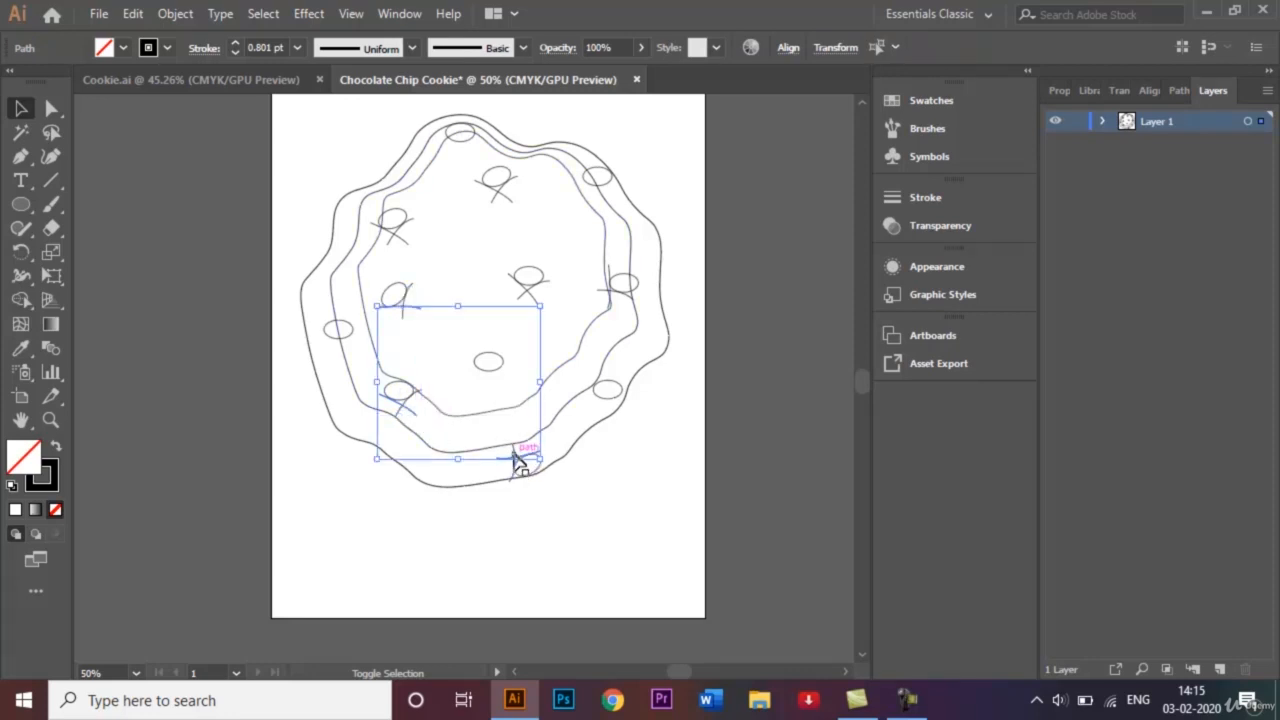
left_click(516, 461, "shift")
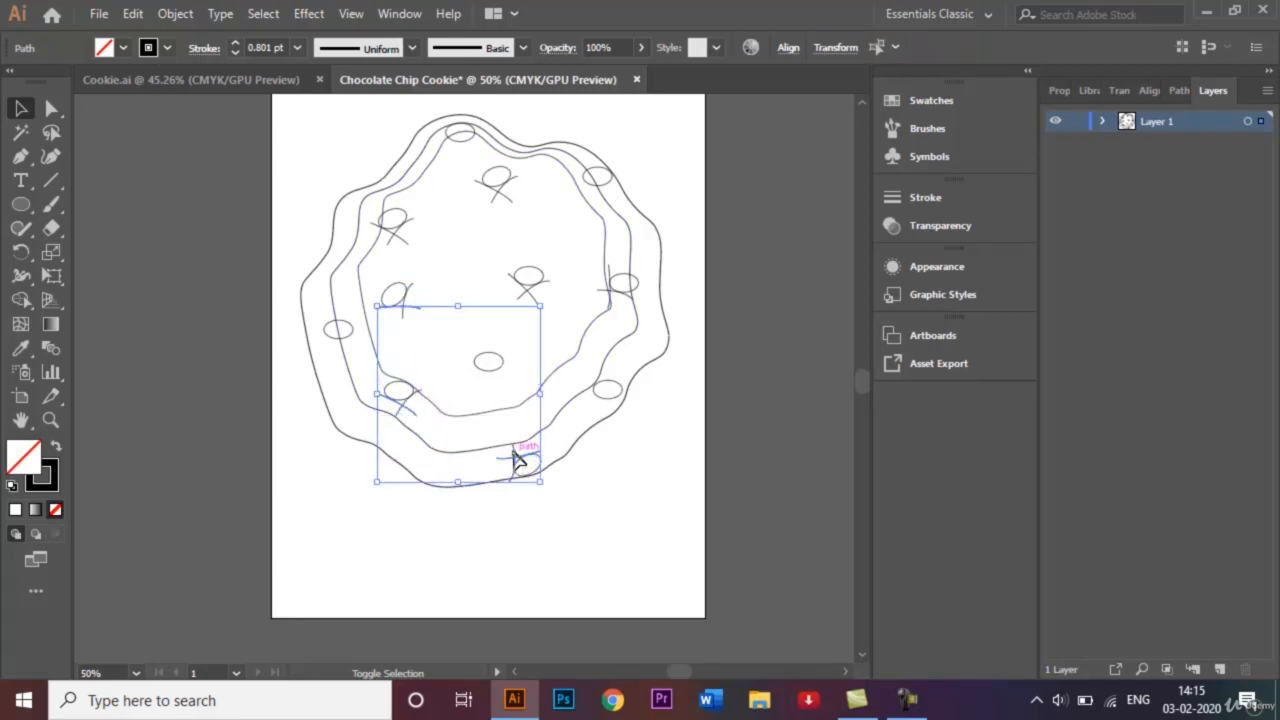
left_click(407, 405, "shift")
left_click(447, 367)
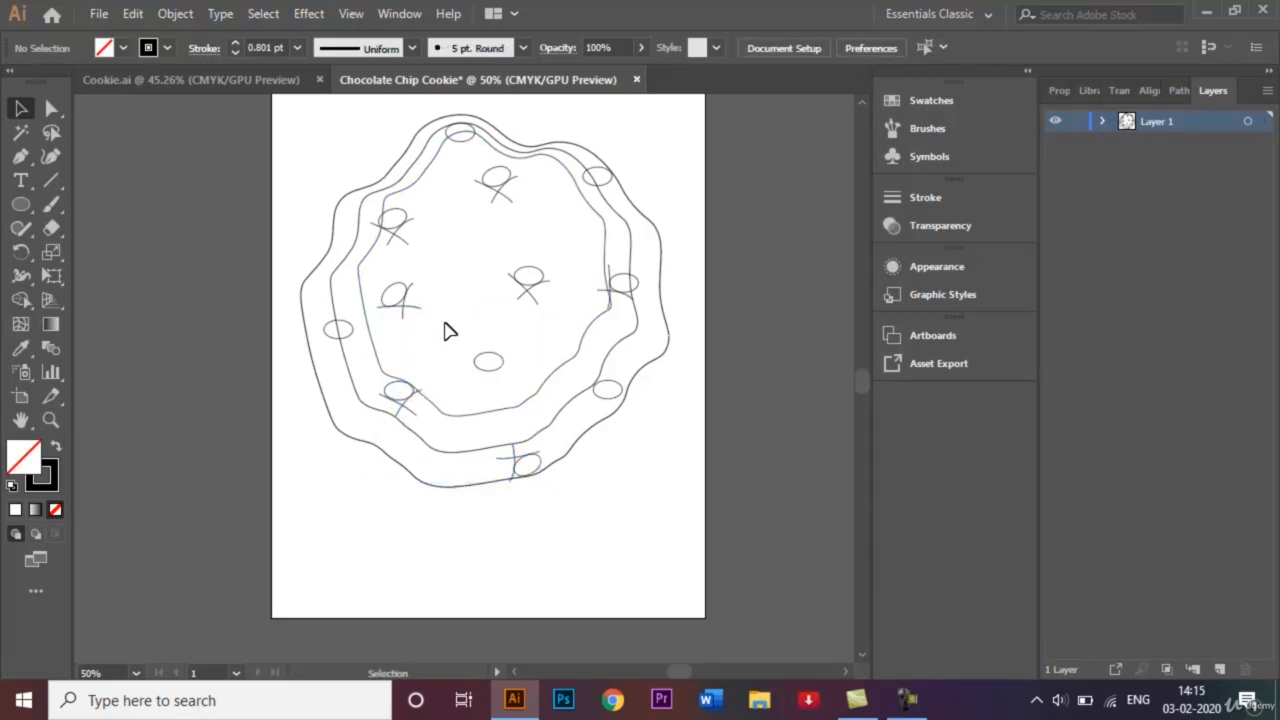
- Select the crossed crack lines at all seven cracked chips together, from the bottom chip up to the upper-middle one
key("ctrl+1")
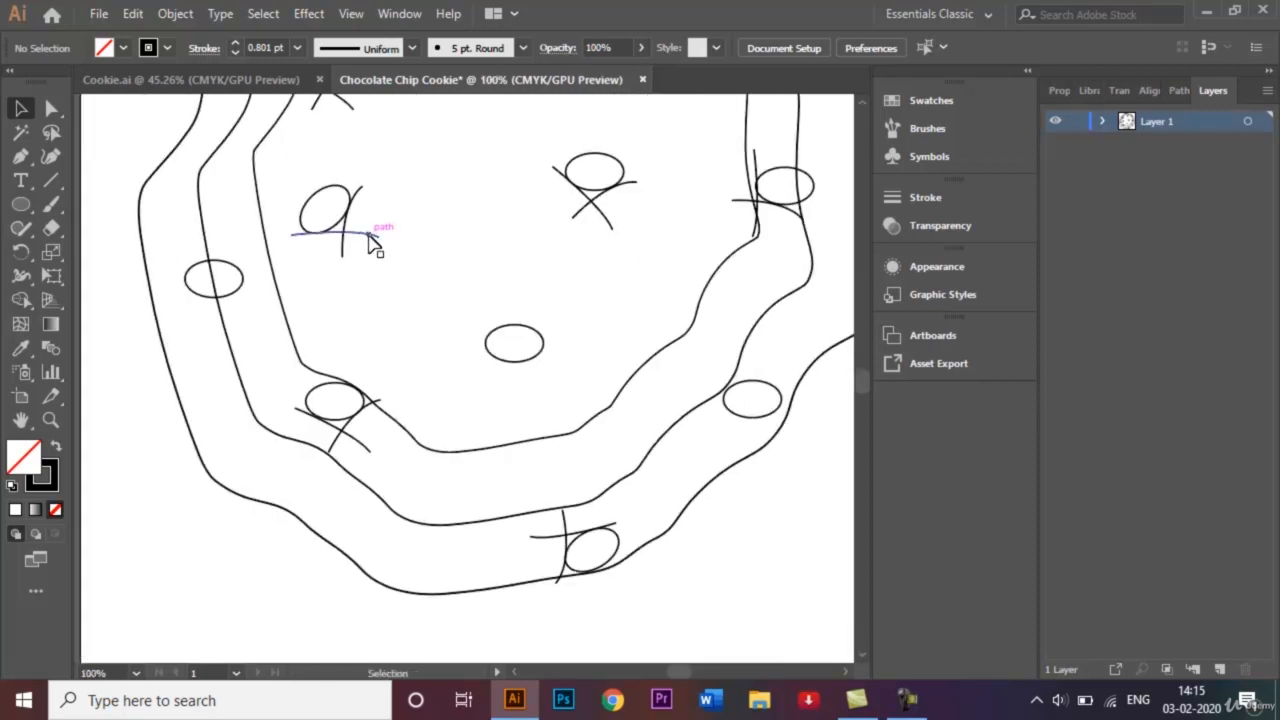
left_click(358, 245)
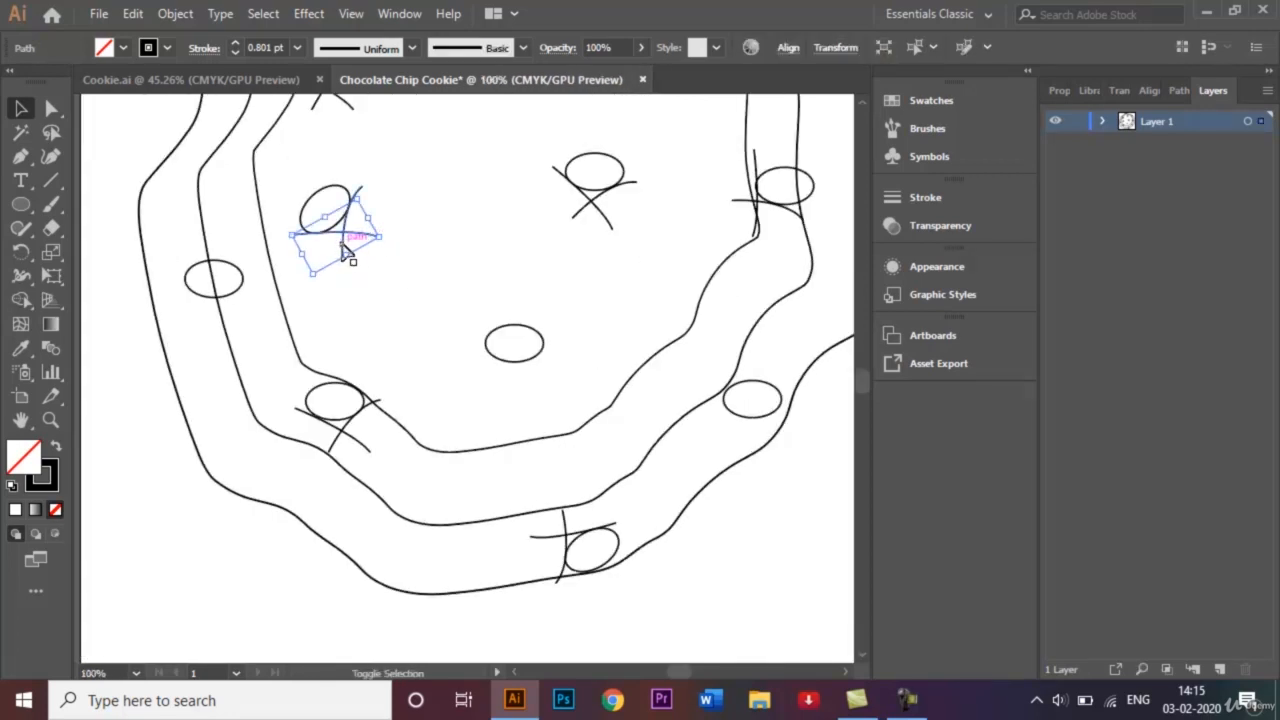
left_click(338, 448, "shift")
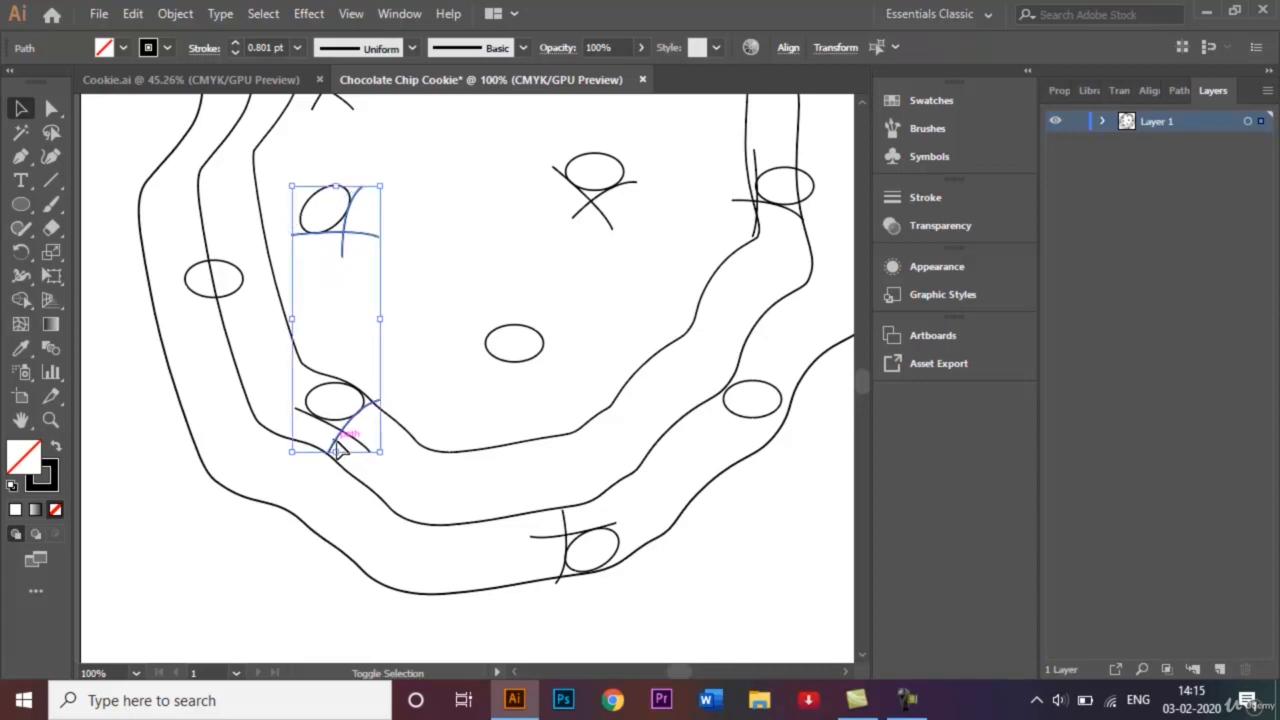
left_click(590, 220, "shift")
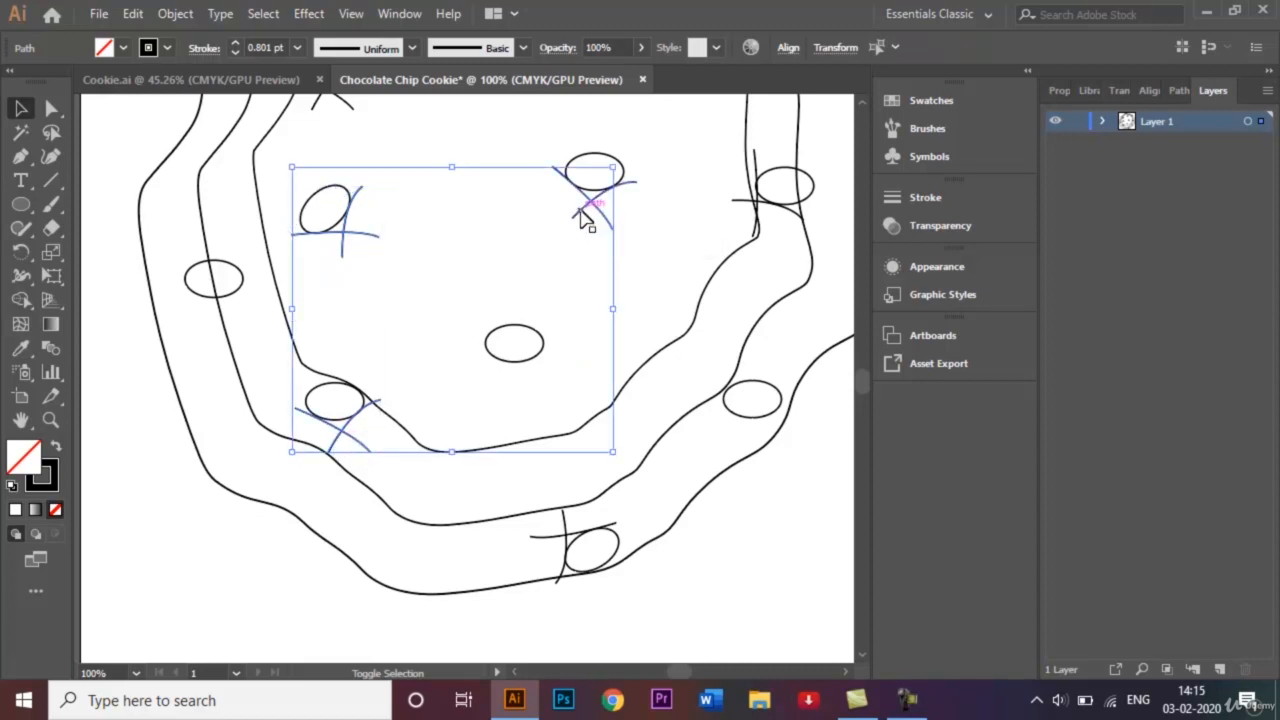
left_click(778, 216, "shift")
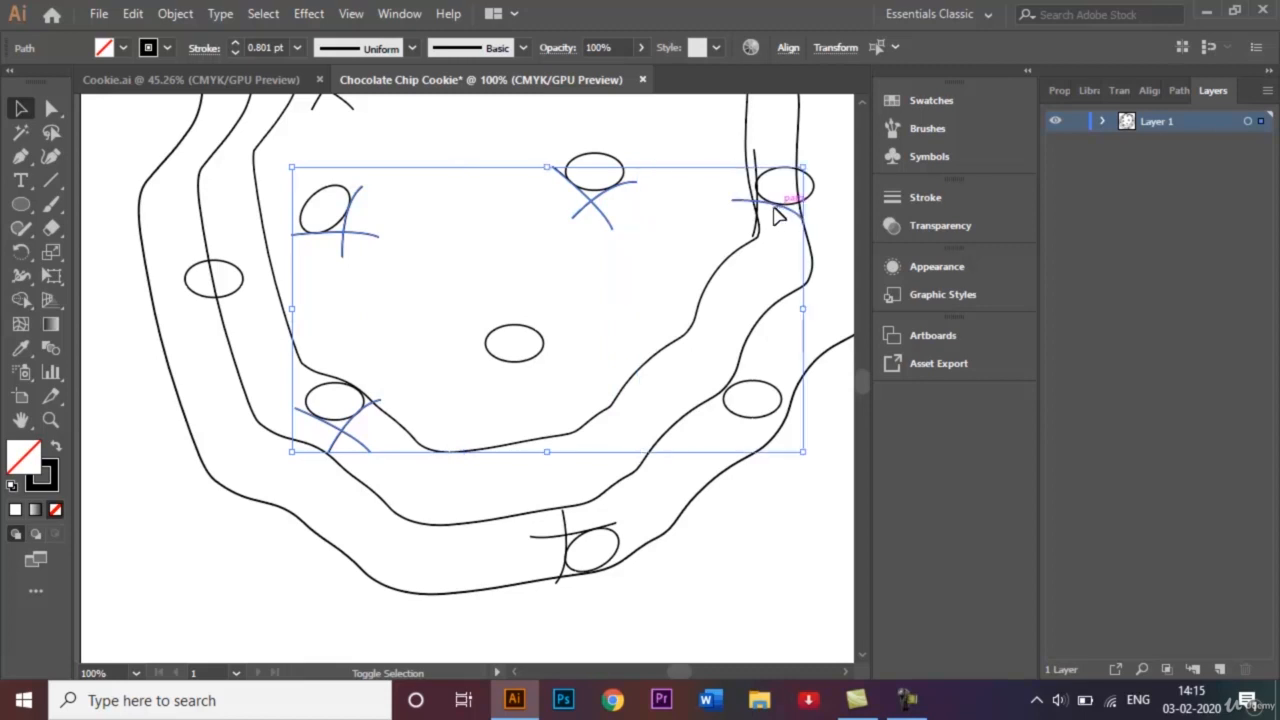
left_click(757, 172, "shift")
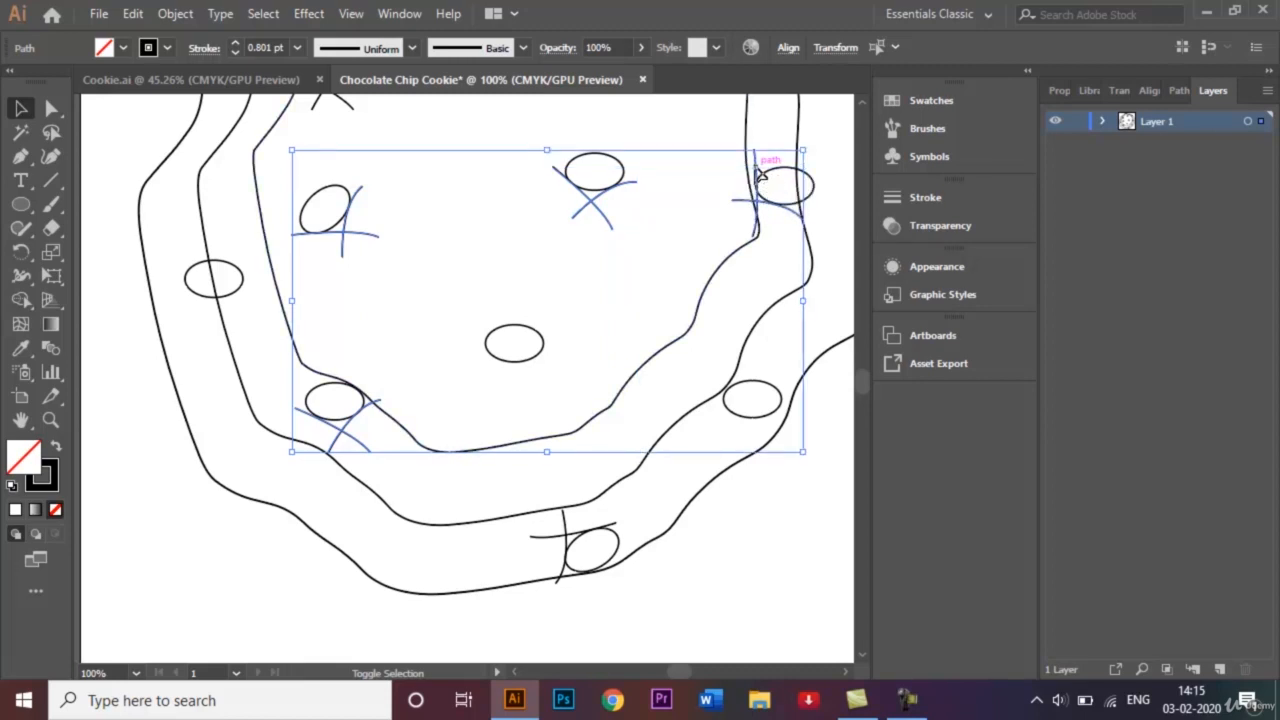
left_click(550, 537, "shift")
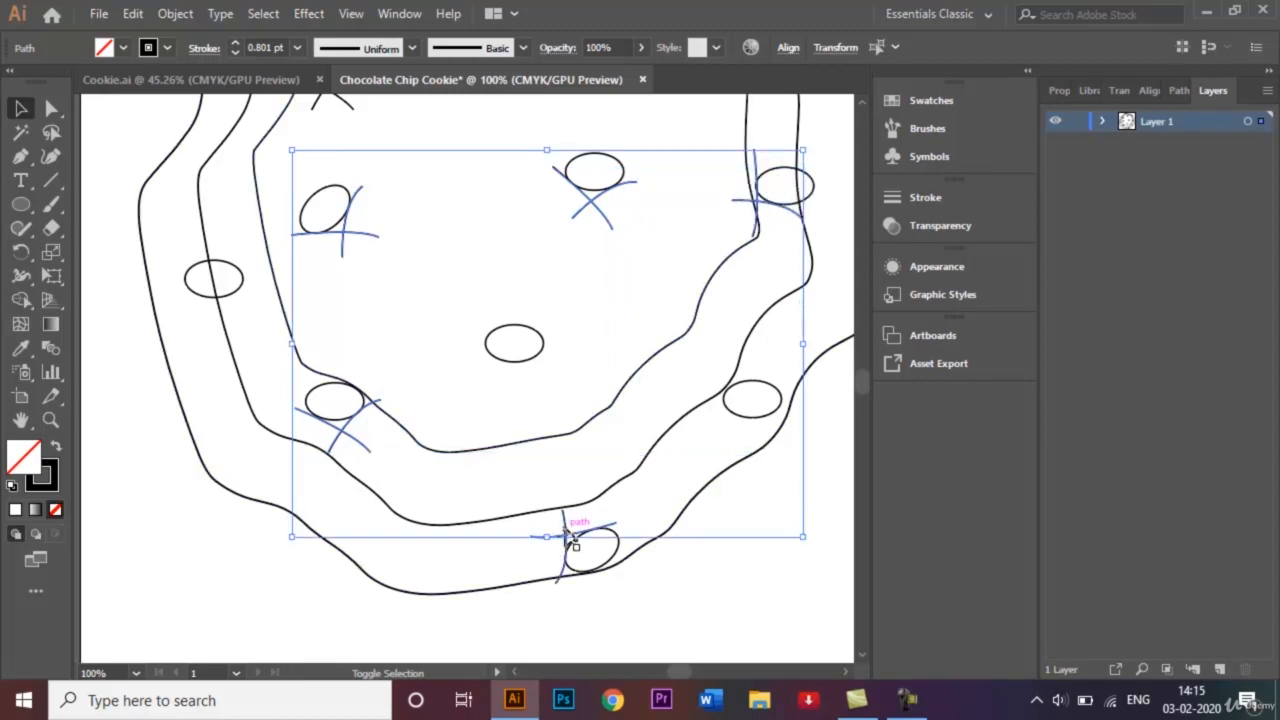
left_click(570, 537, "shift")
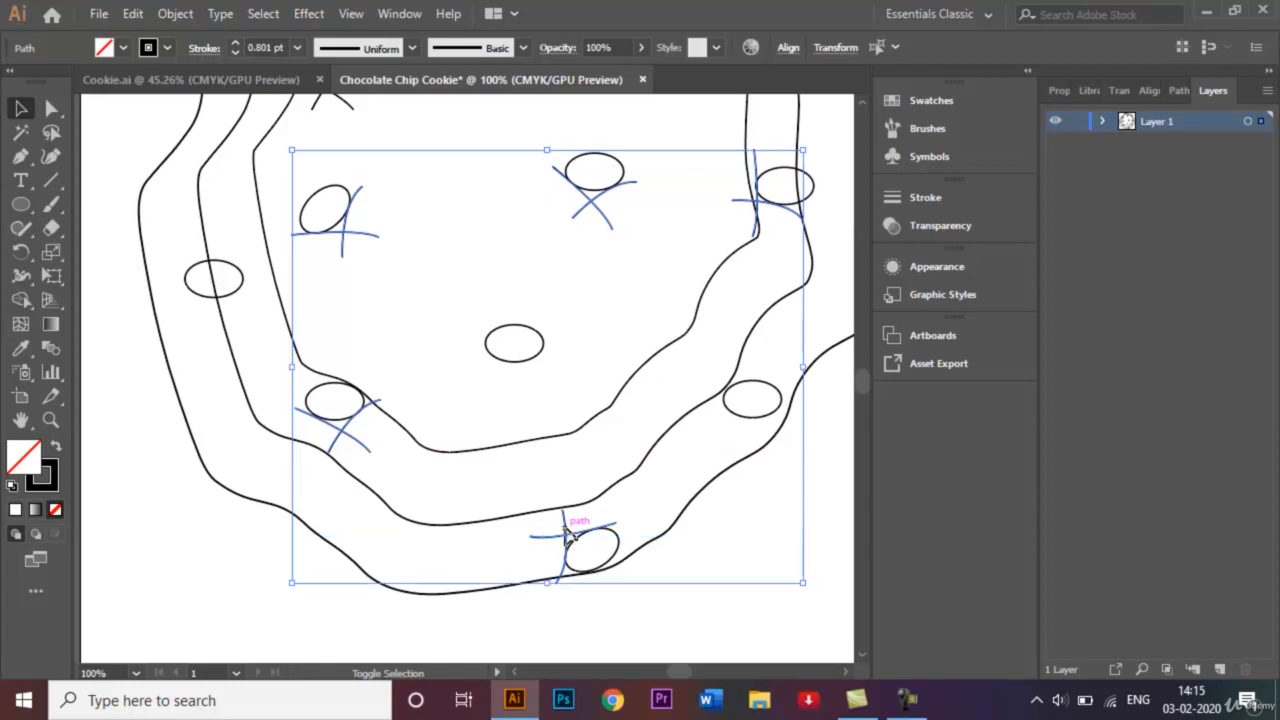
left_click(348, 112, "shift")
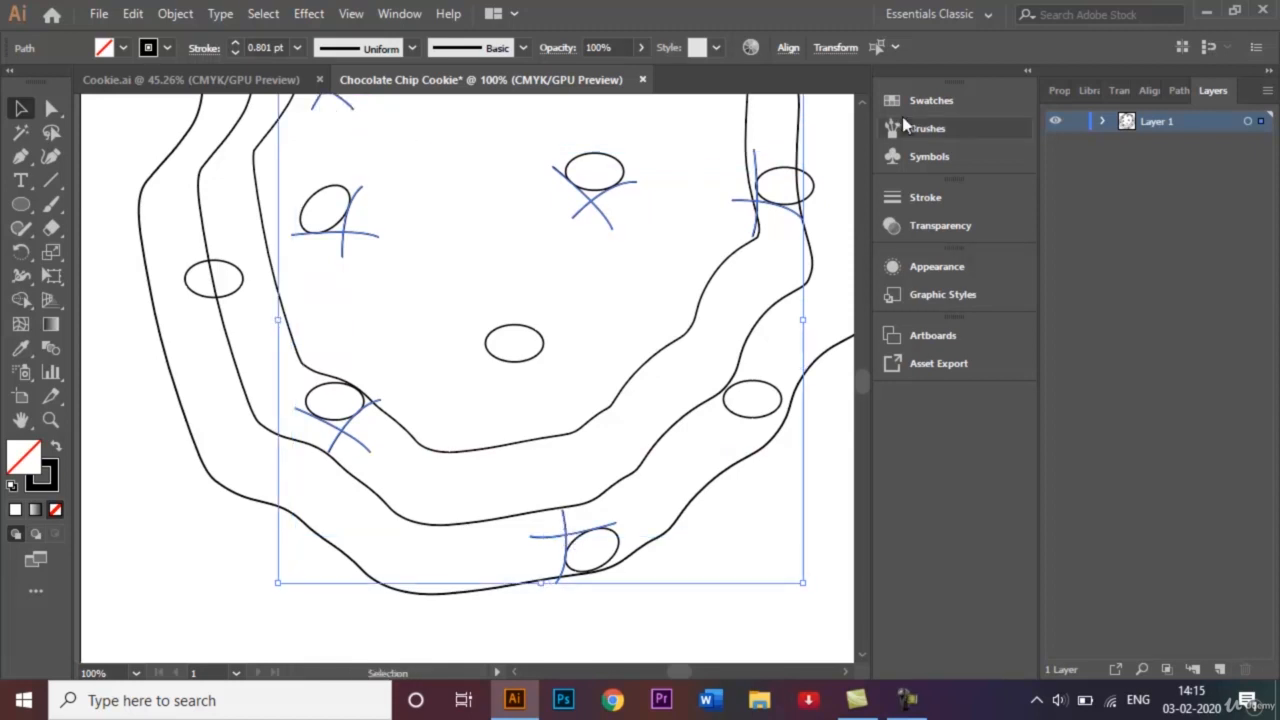
left_click(859, 103)
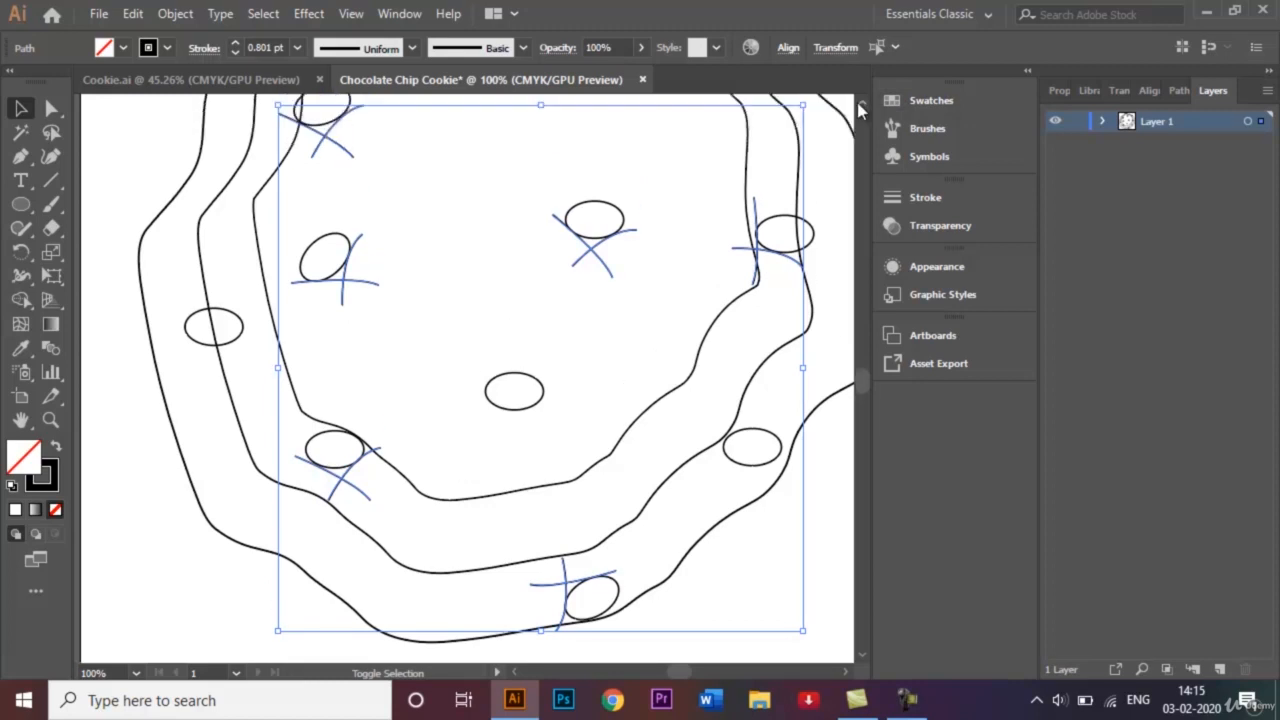
left_click(859, 103)
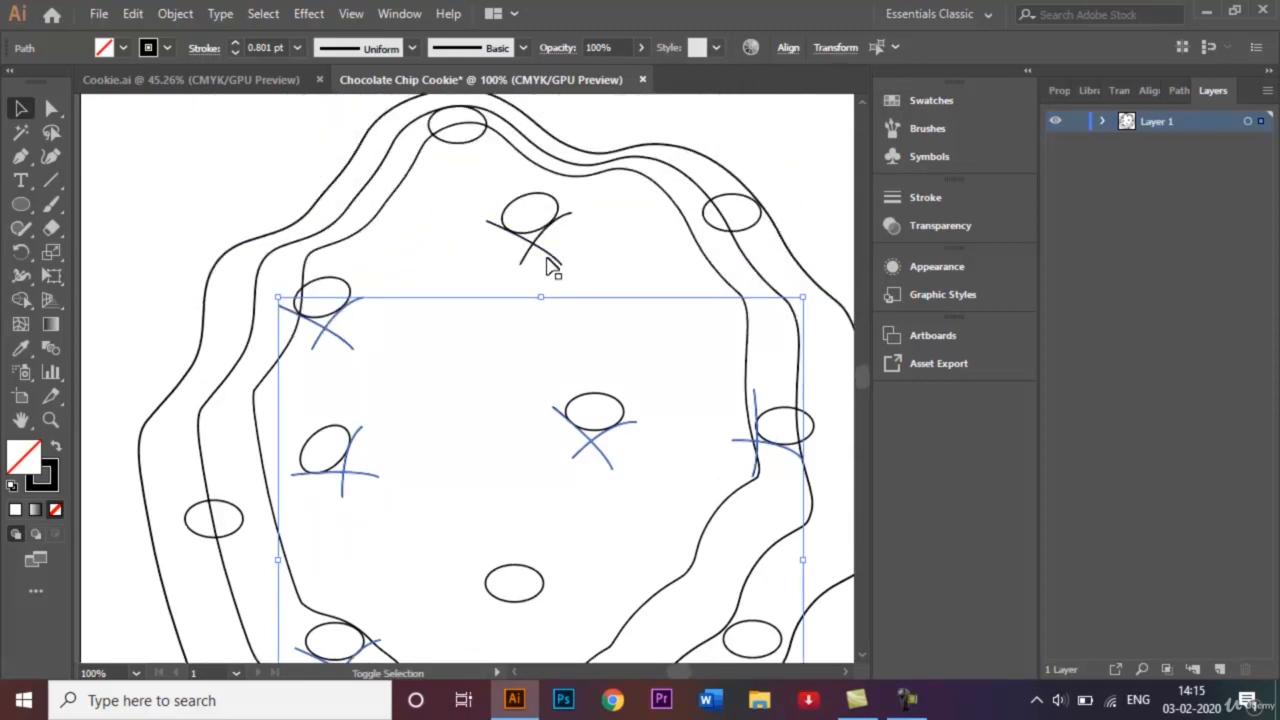
left_click(548, 257, "shift")
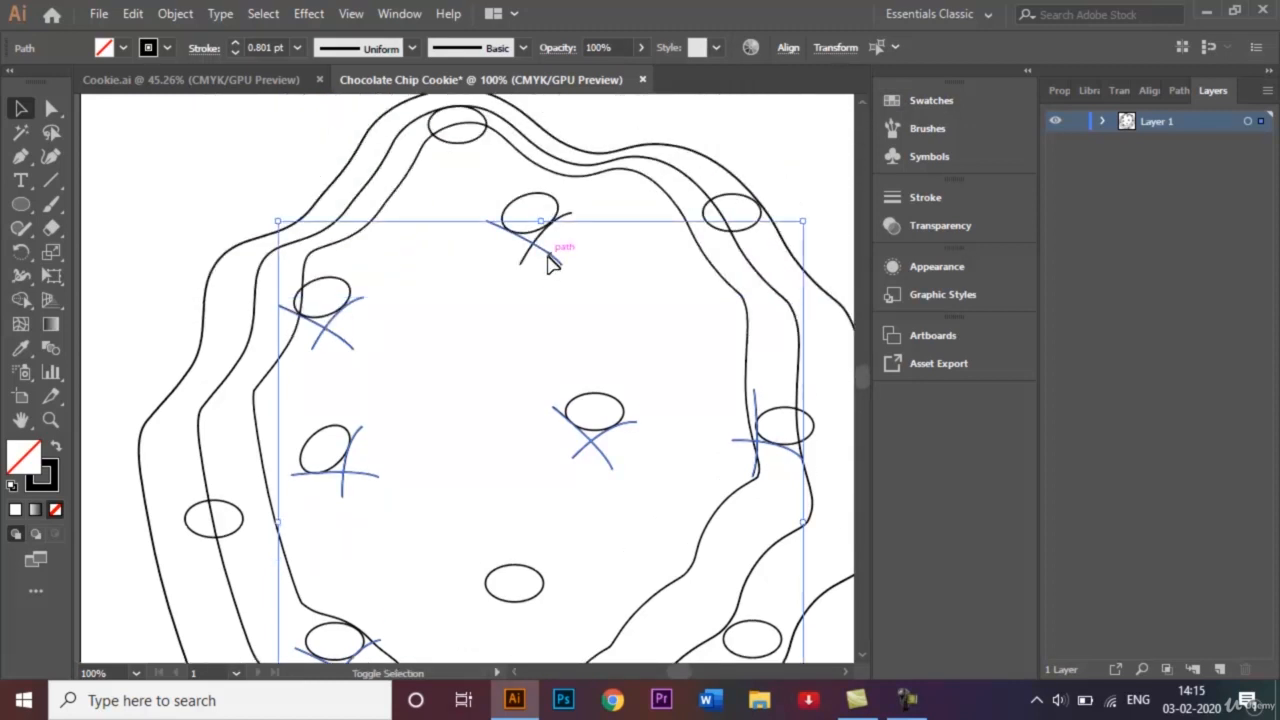
left_click(527, 262, "shift")
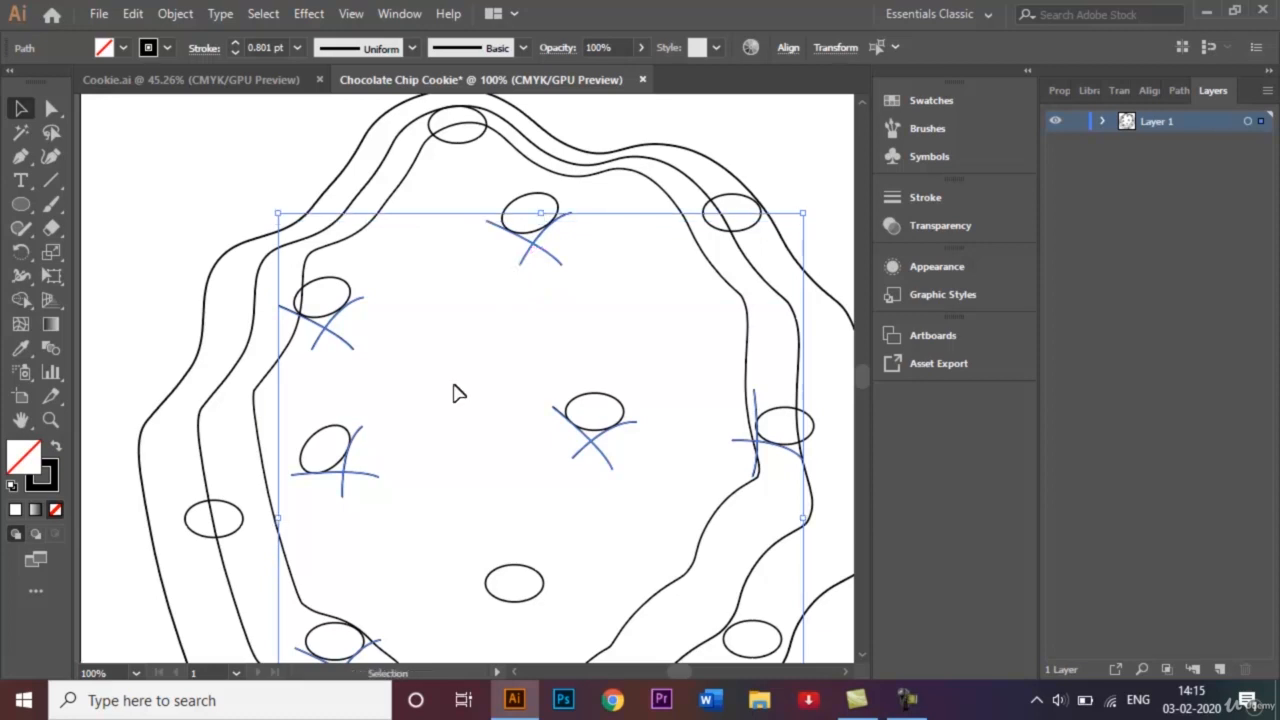
- Give the selected crack lines a darkest-brown stroke with a weight of 2 pt, and deselect them
left_click(168, 47)
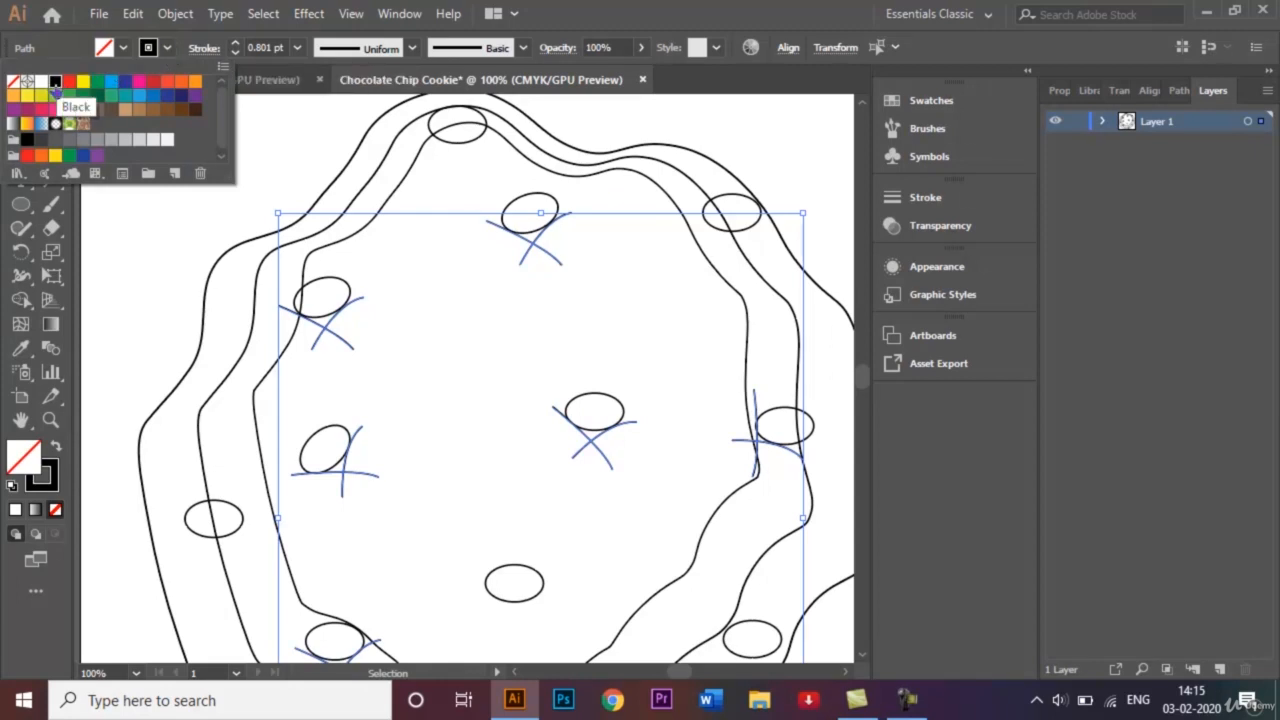
left_click(197, 112)
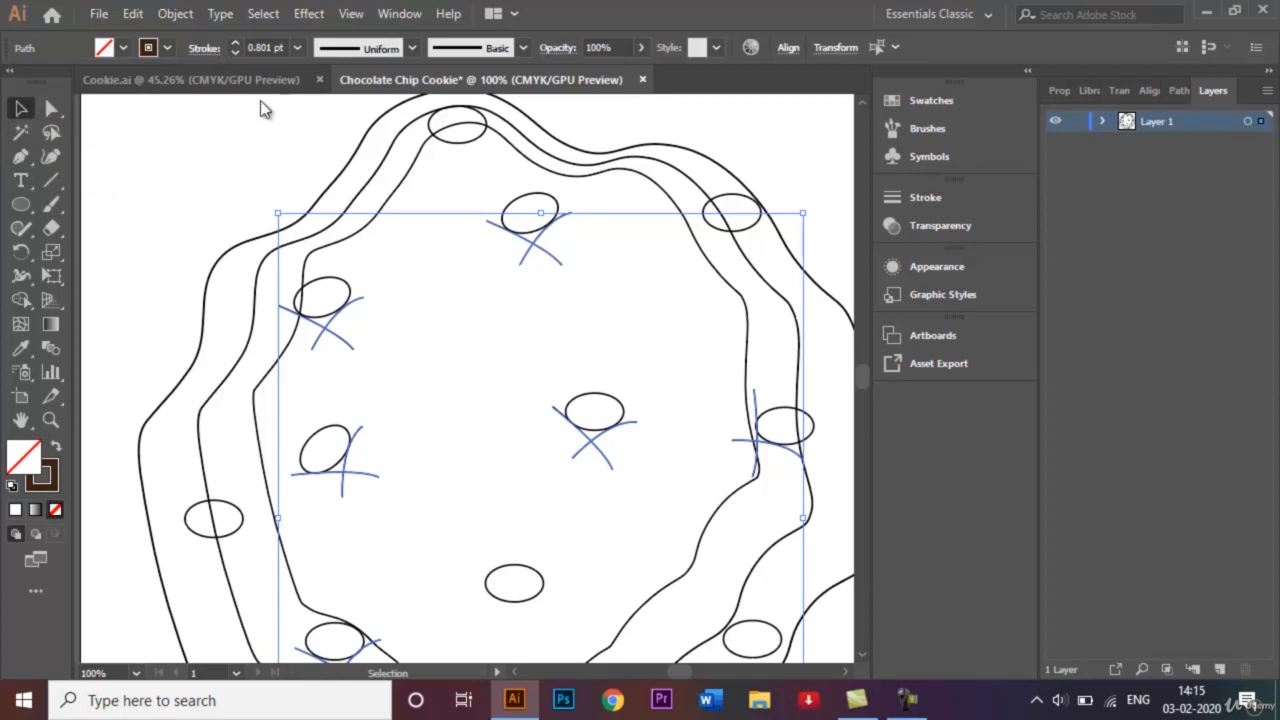
left_click(300, 46)
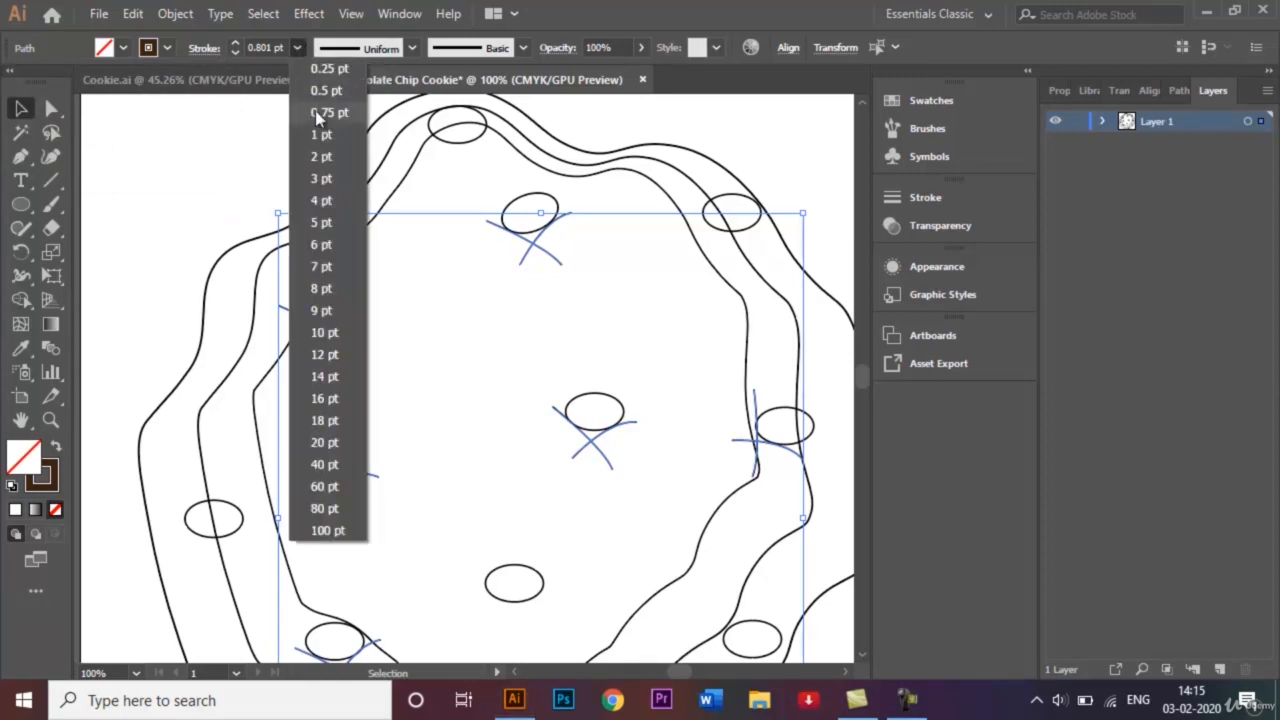
left_click(326, 160)
left_click(183, 190)
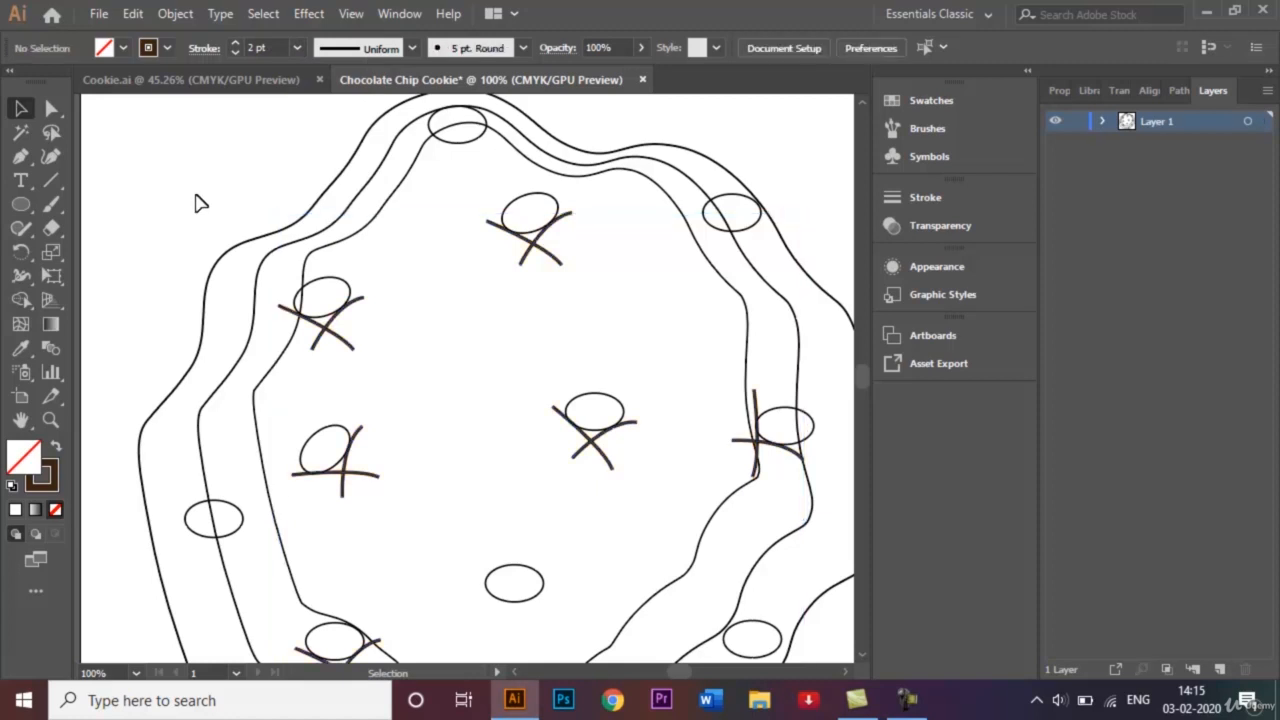
- Select all twelve ellipse chips together, including the loose ones on the rim and the one at the cookie's bottom
left_click(528, 575)
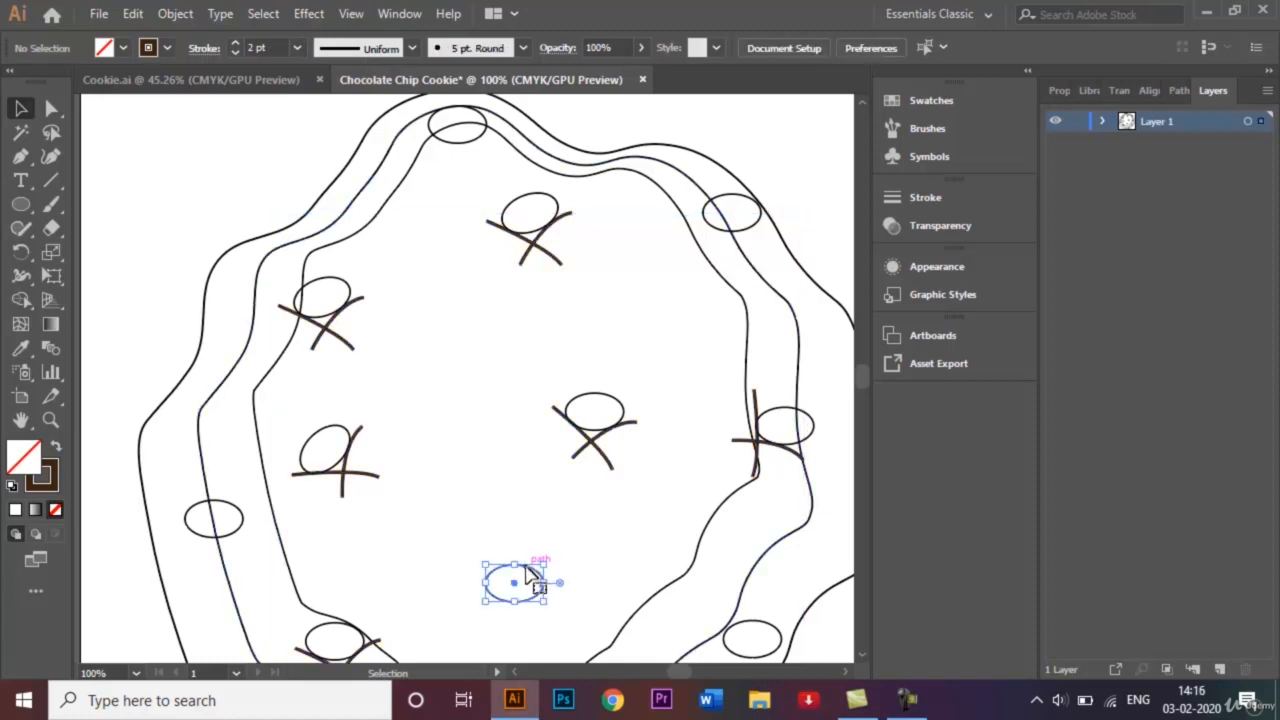
left_click(323, 634, "shift")
left_click(232, 533, "shift")
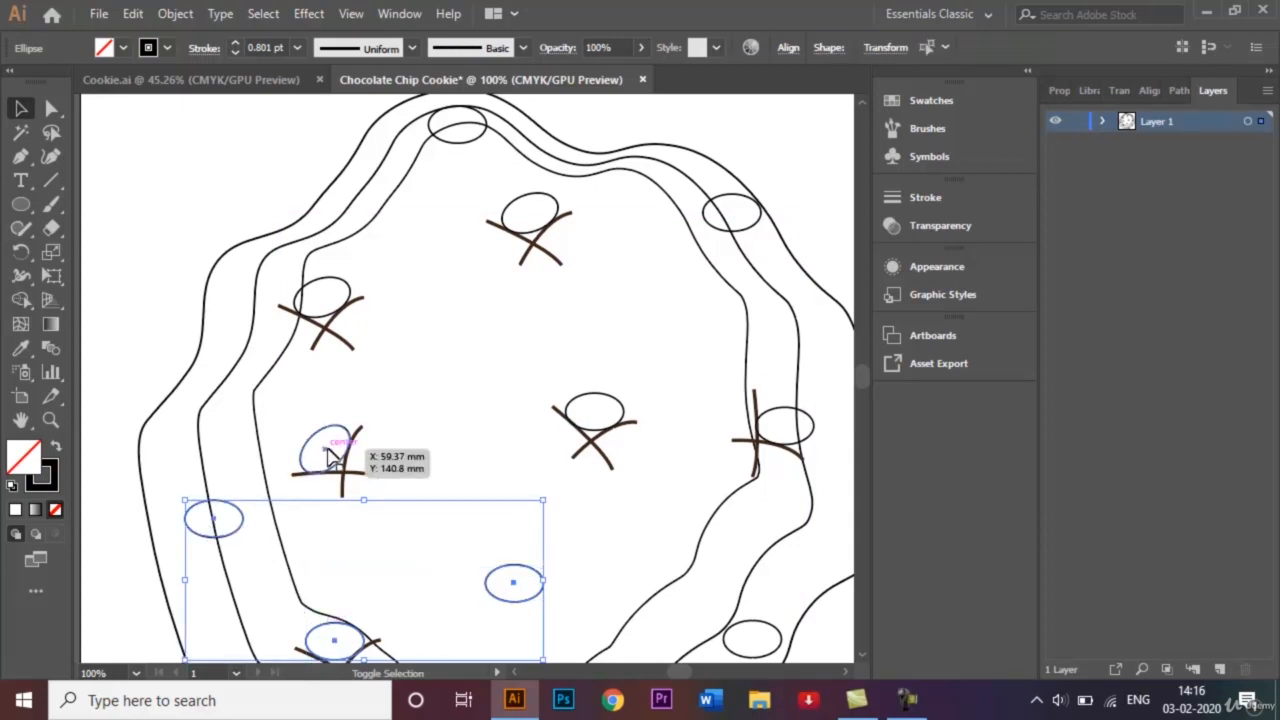
left_click(329, 443, "shift")
left_click(340, 288, "shift")
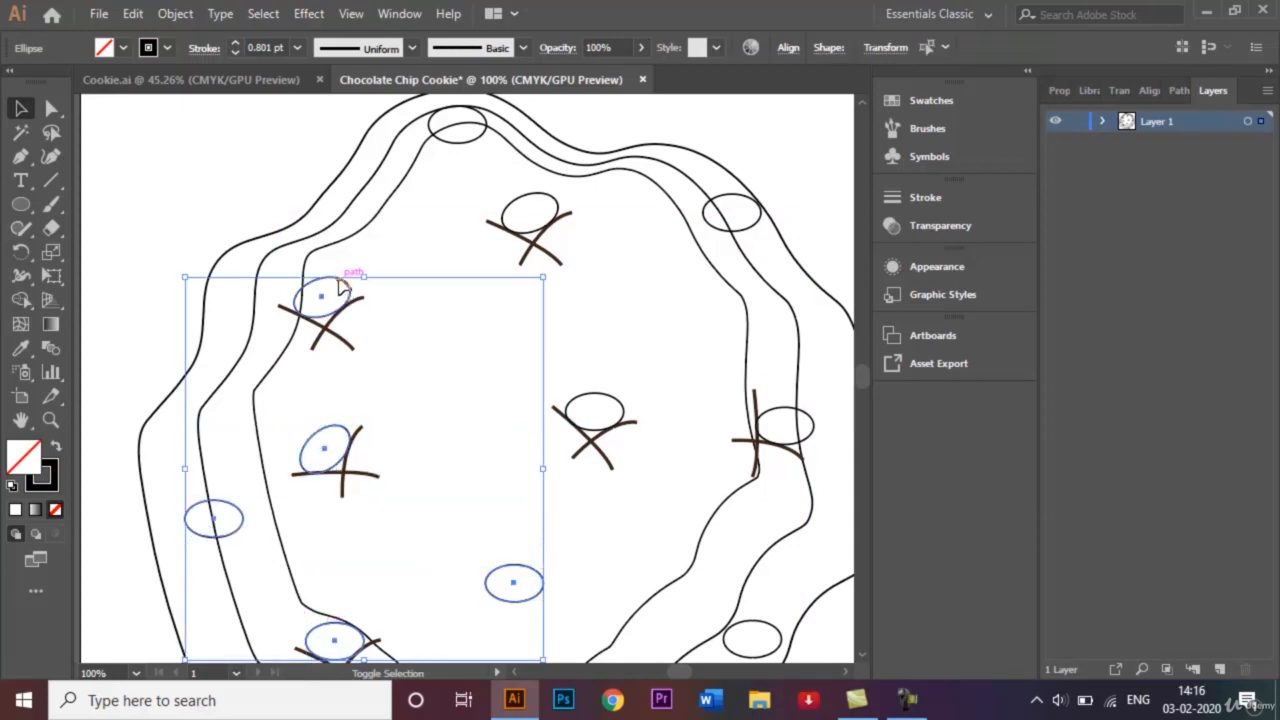
left_click(460, 141, "shift")
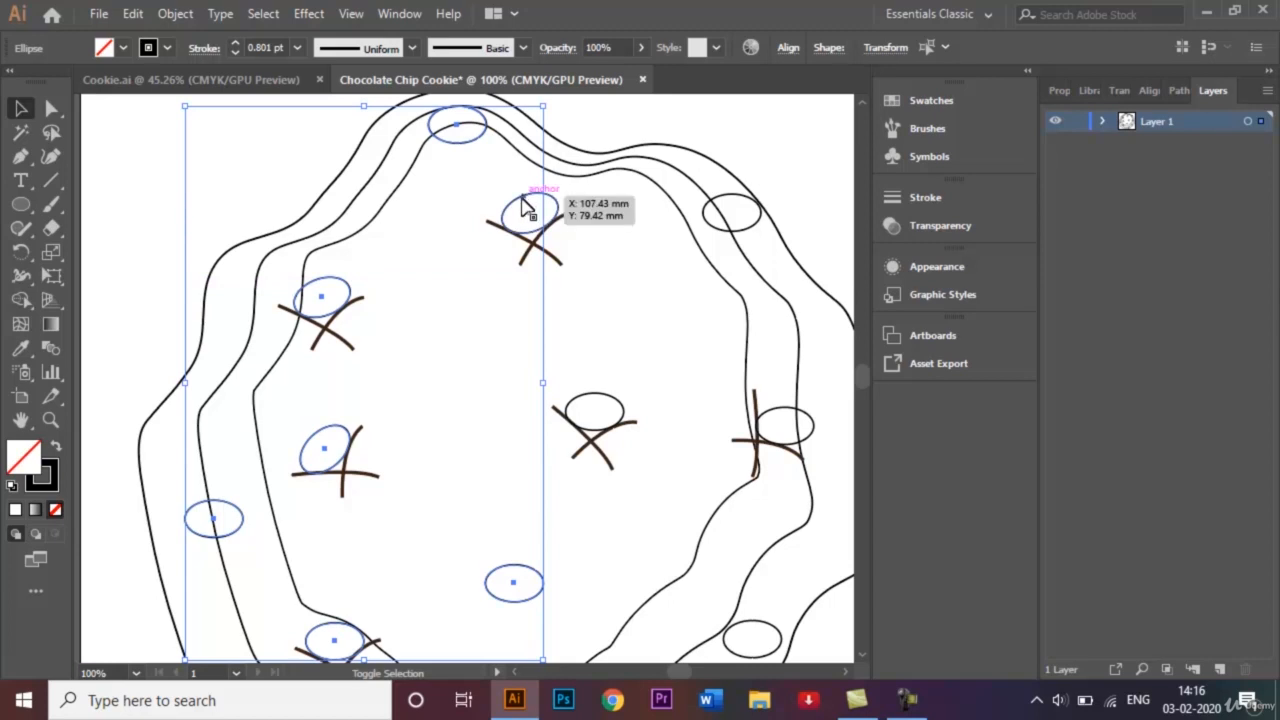
left_click(531, 205, "shift")
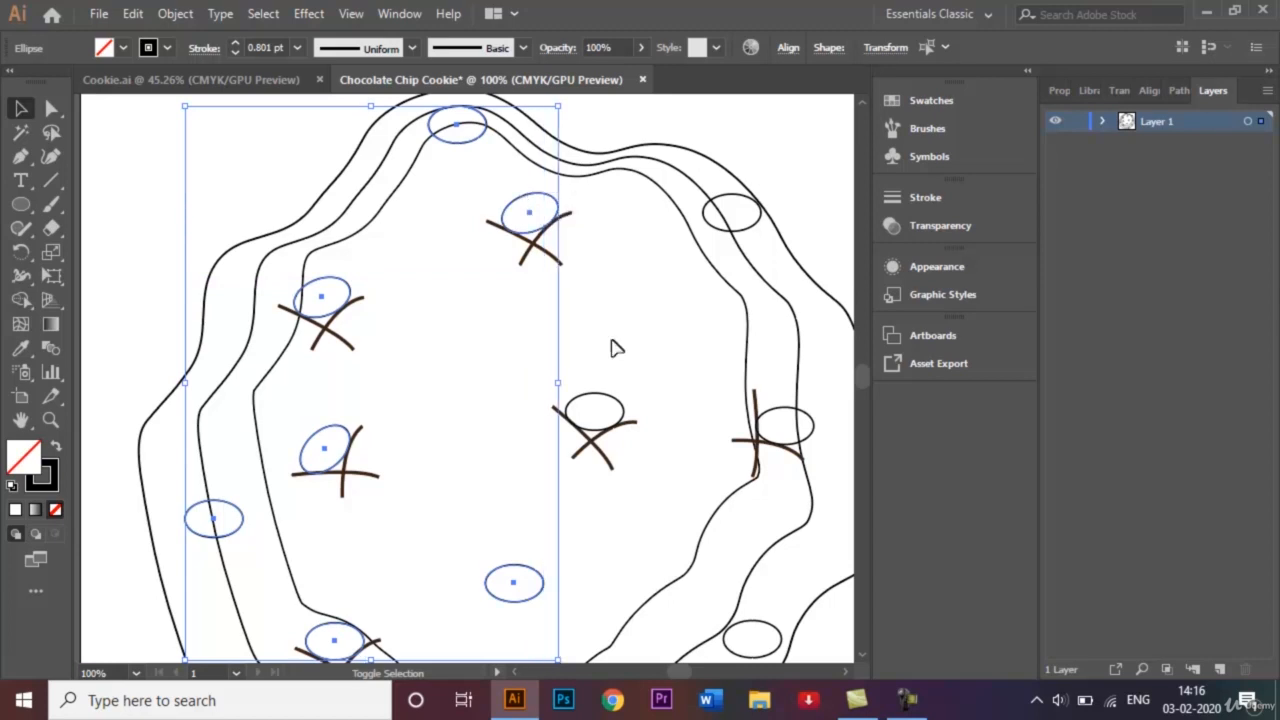
left_click(605, 408, "shift")
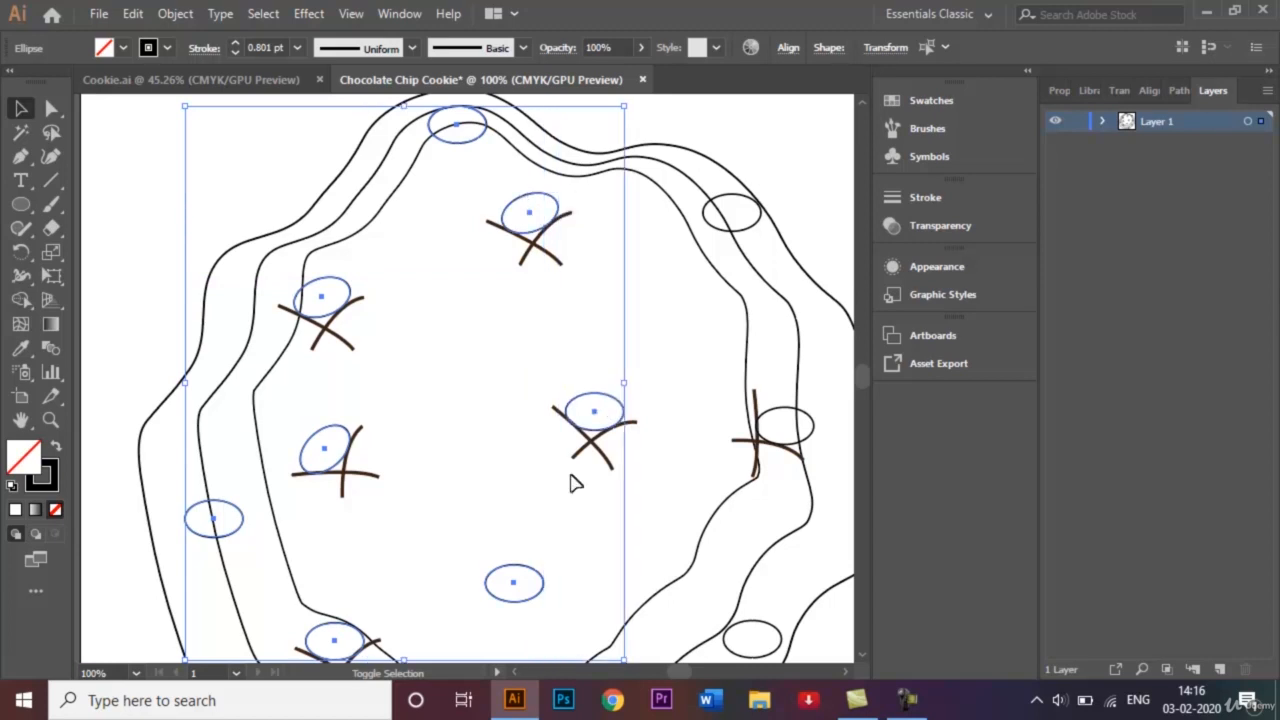
left_click(786, 423, "shift")
left_click(733, 230, "shift")
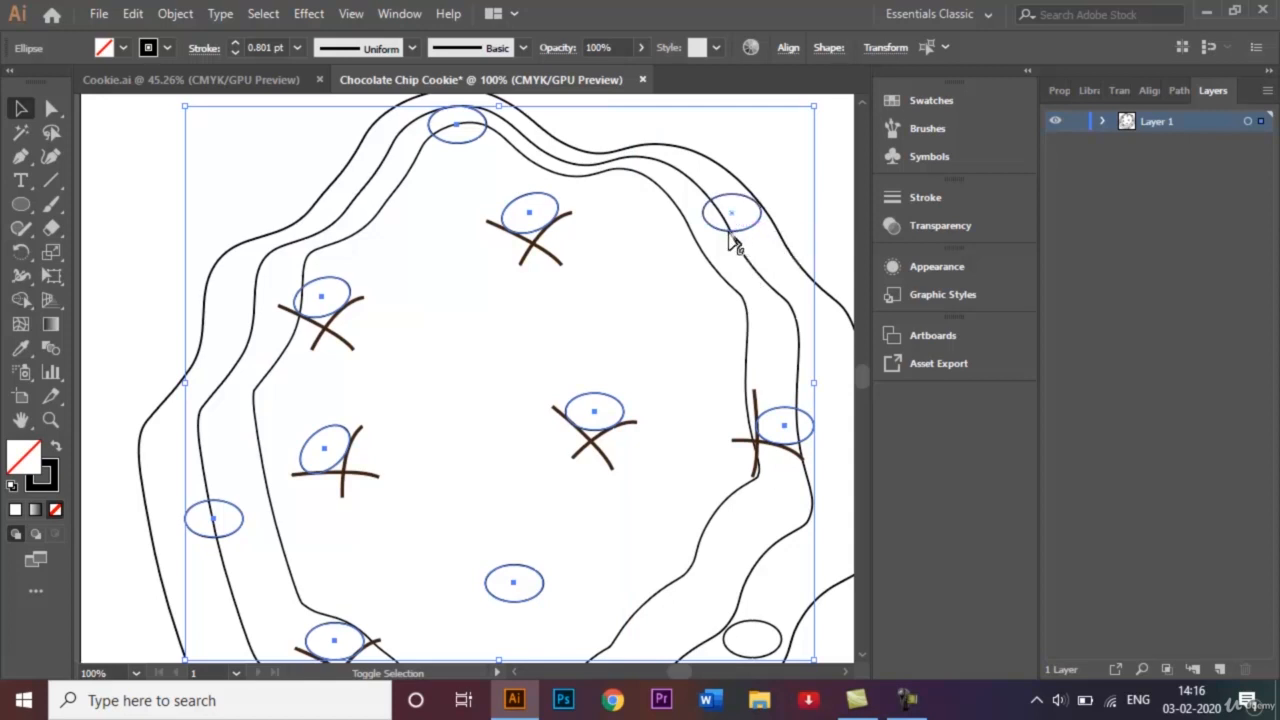
left_click(764, 622, "shift")
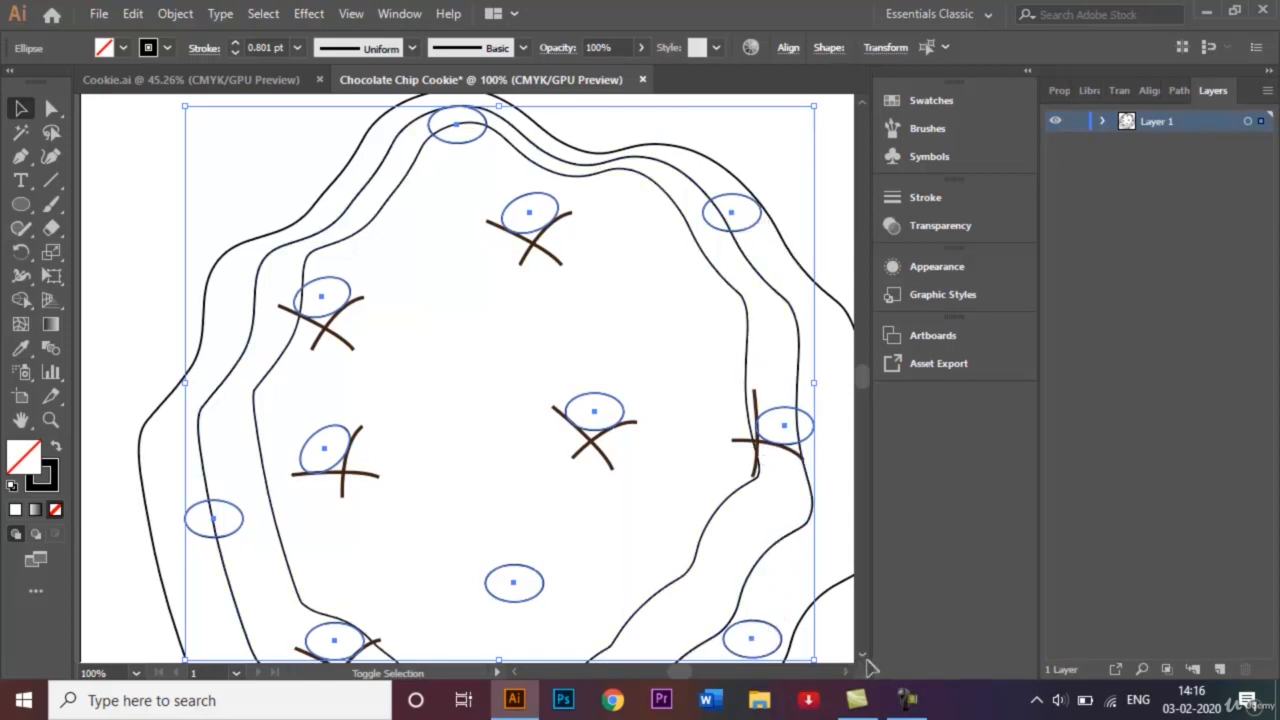
scroll(866, 658, "down", 5)
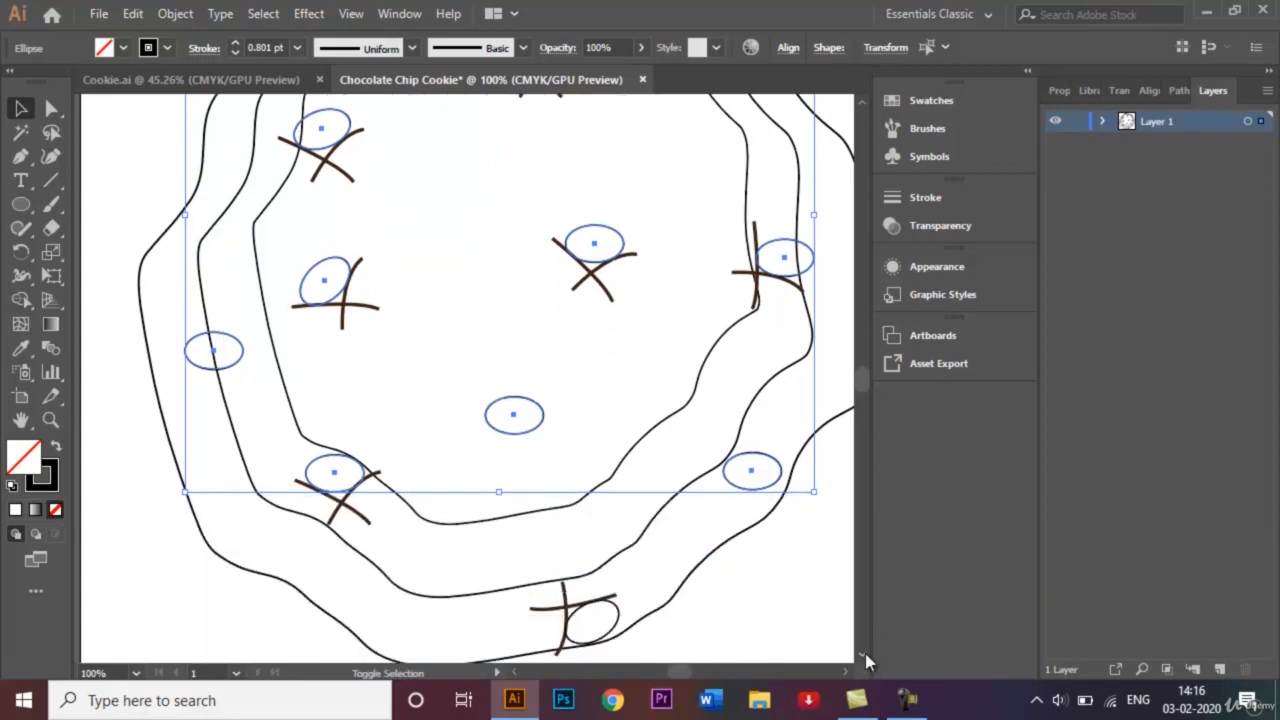
scroll(865, 660, "down", 1)
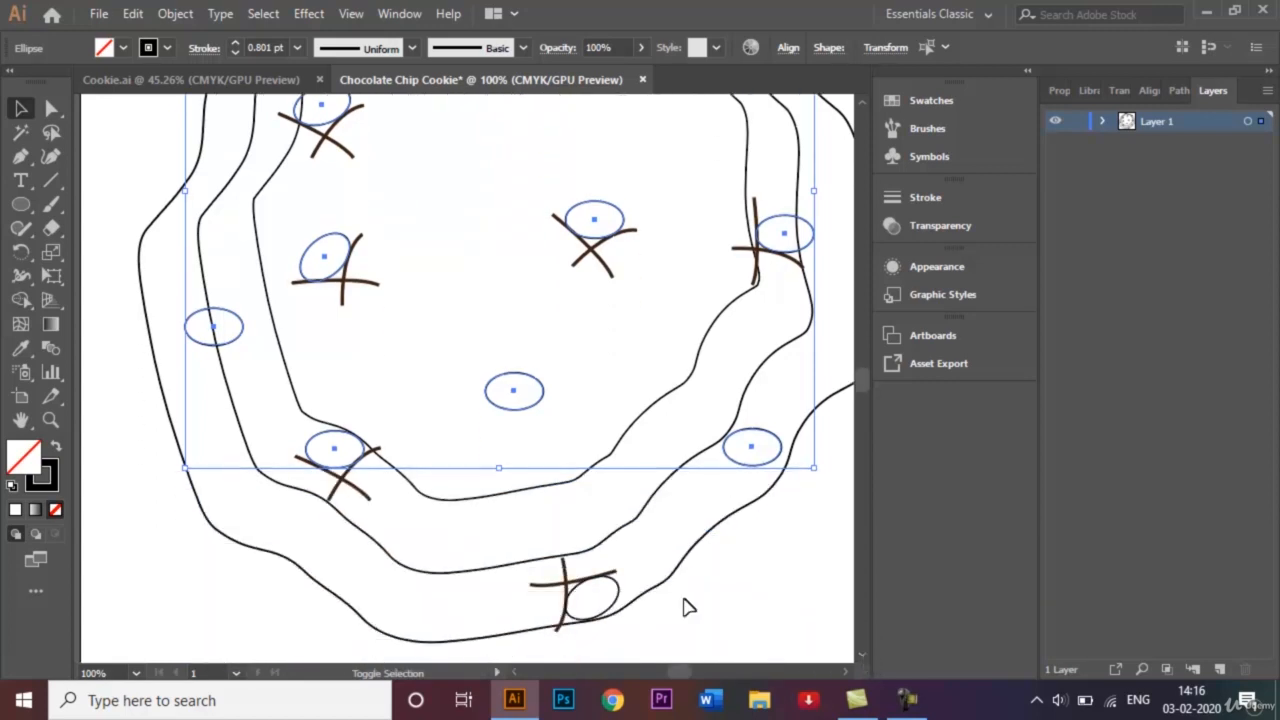
left_click(607, 610, "shift")
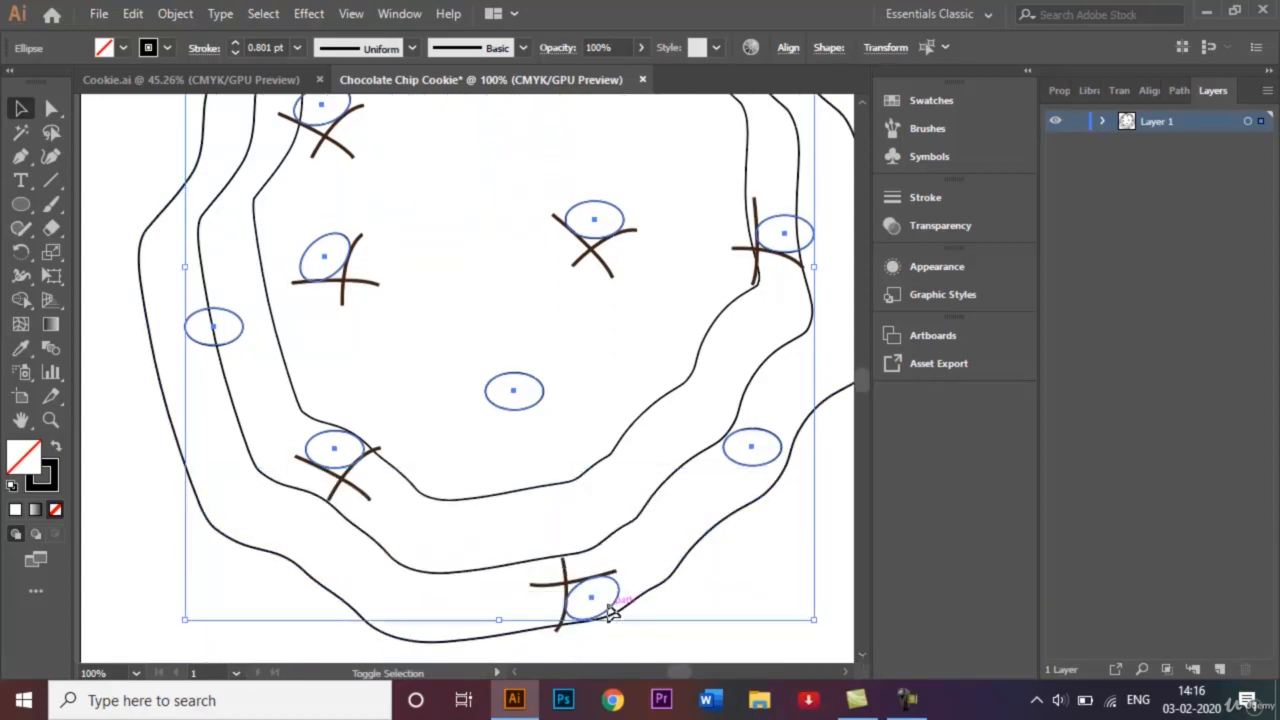
- Fill the selected ellipse chips with the darkest brown swatch and deselect them
left_click(123, 51)
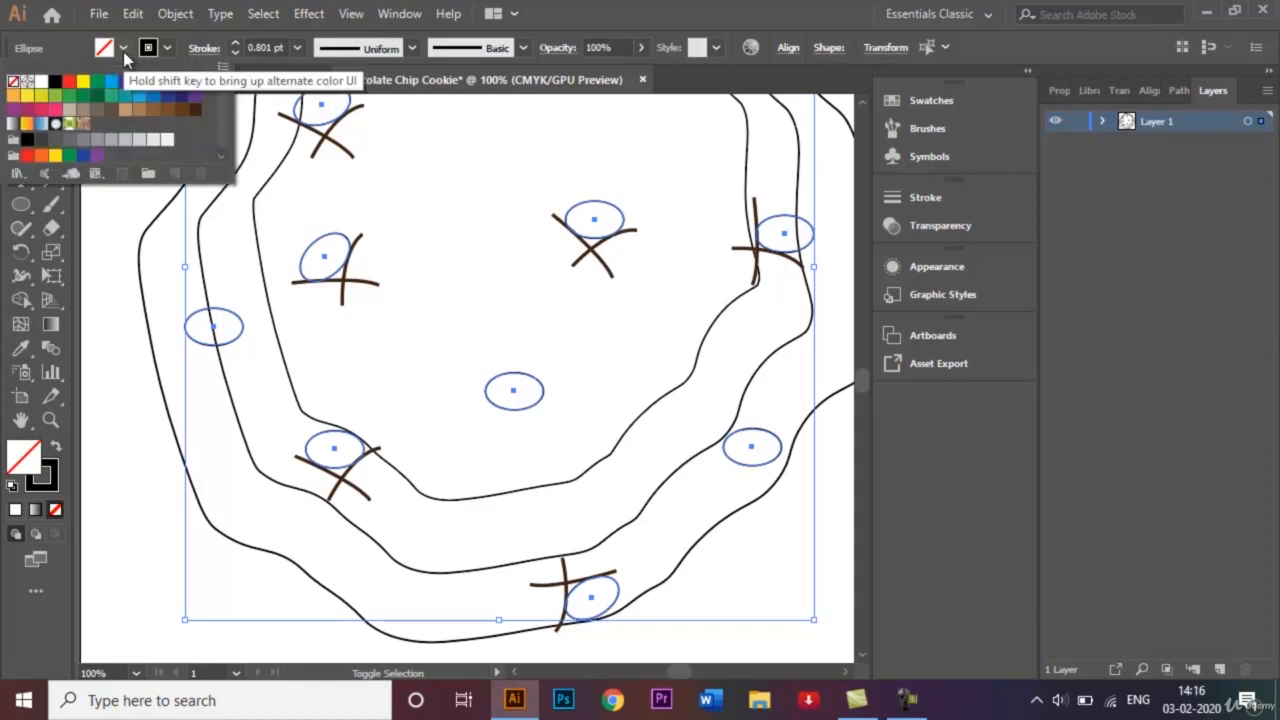
left_click(199, 117)
left_click(106, 323)
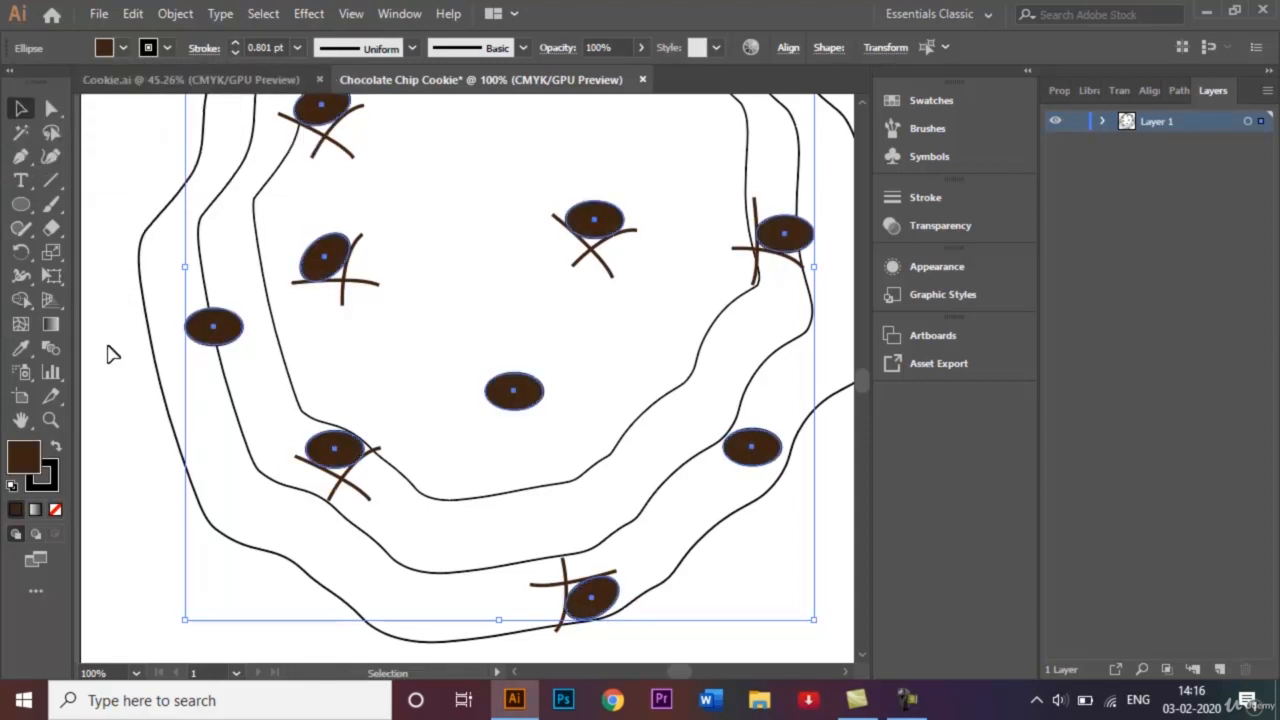
left_click(112, 353)
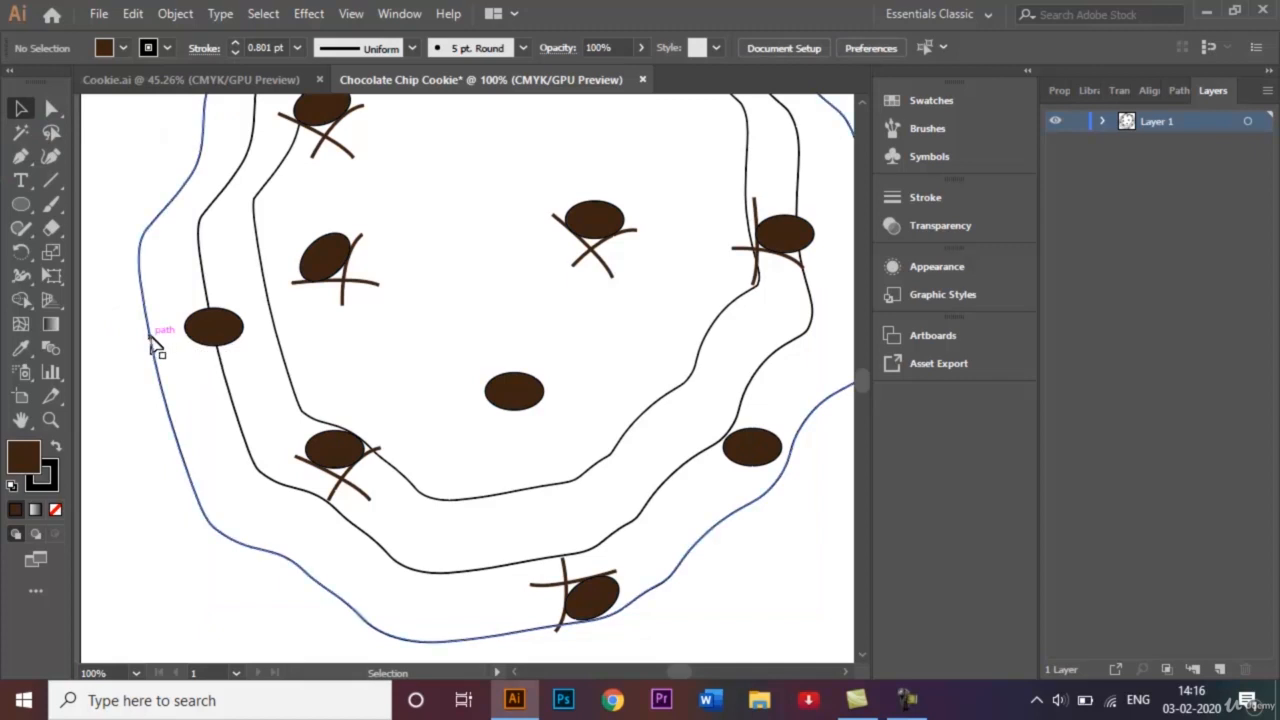
- Fill the outermost wavy cookie outline with the medium-dark brown swatch, one shade lighter than the chips, and deselect it
left_click(153, 345)
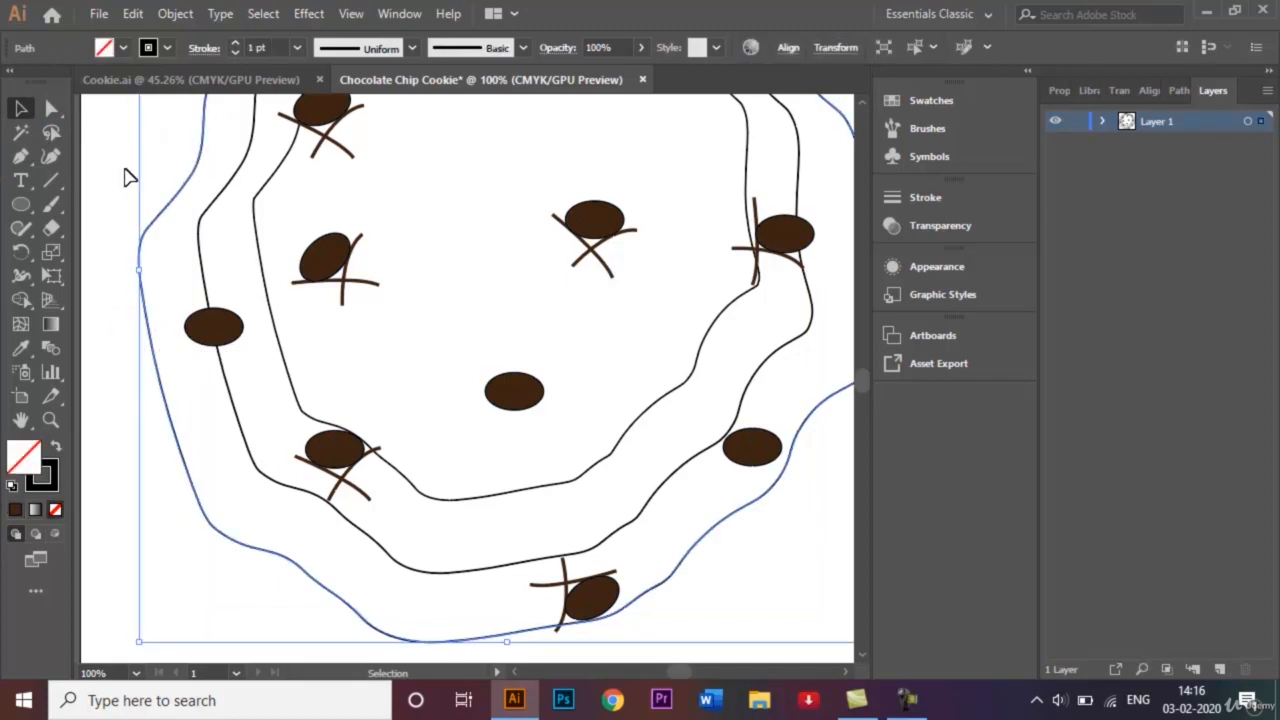
key("ctrl+0")
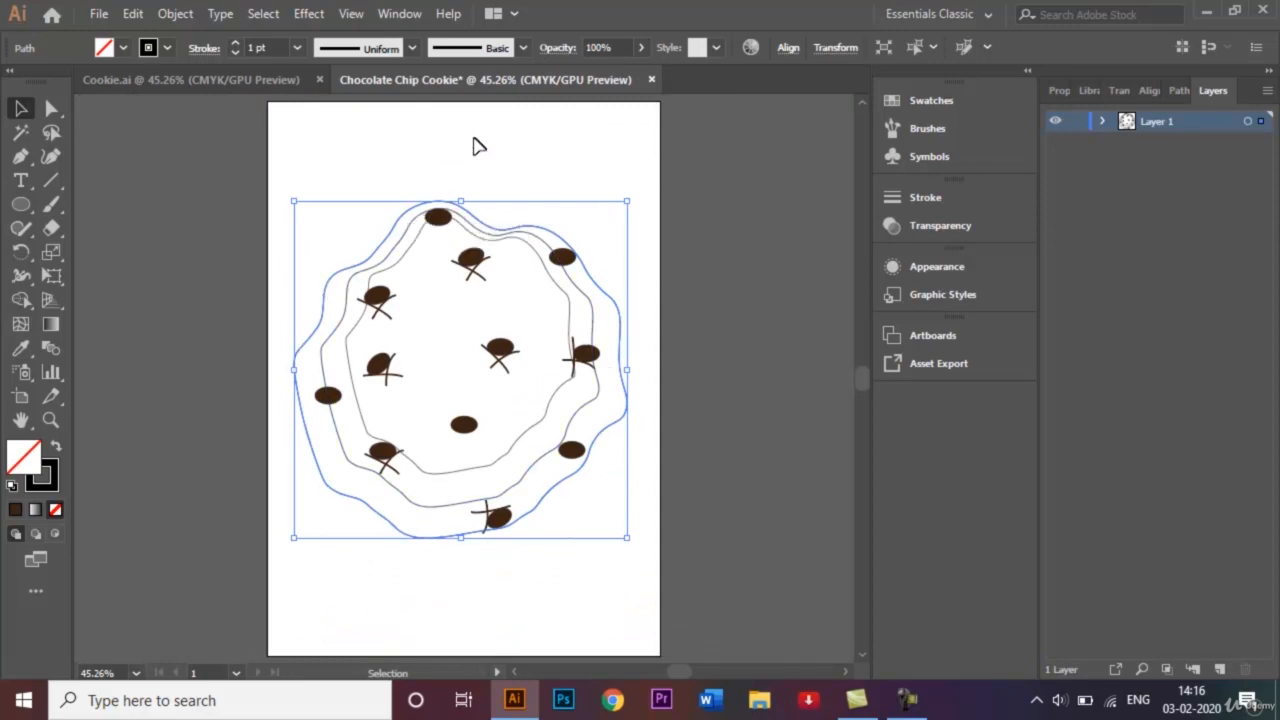
left_click(147, 50)
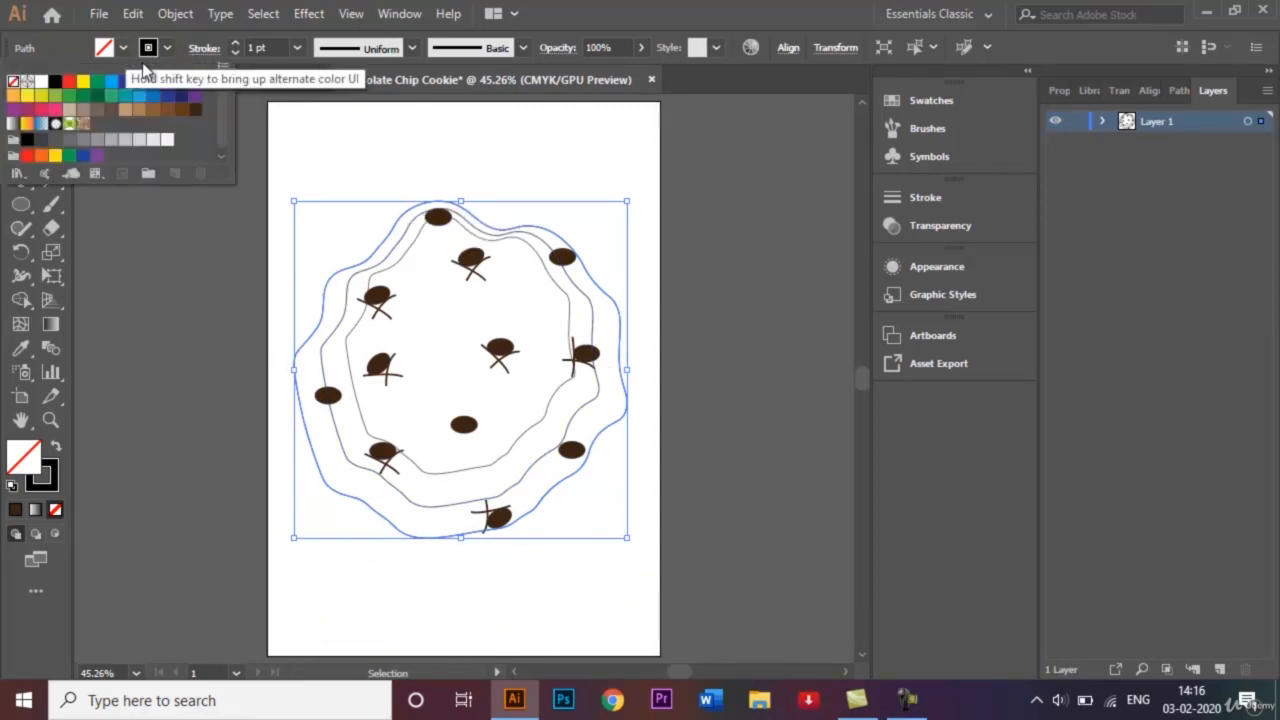
left_click(184, 121)
left_click(222, 355)
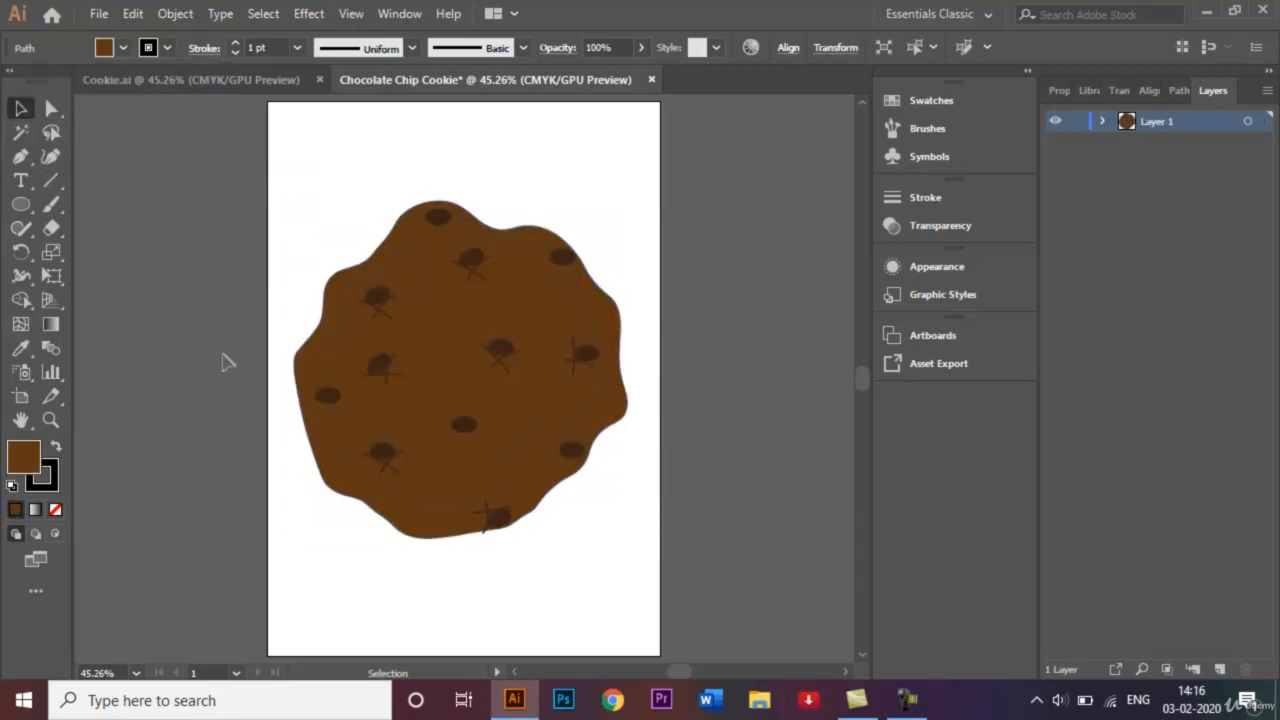
- Fill the middle wavy cookie outline with the brown swatch one shade lighter than the outer layer, and deselect it
left_click(331, 341)
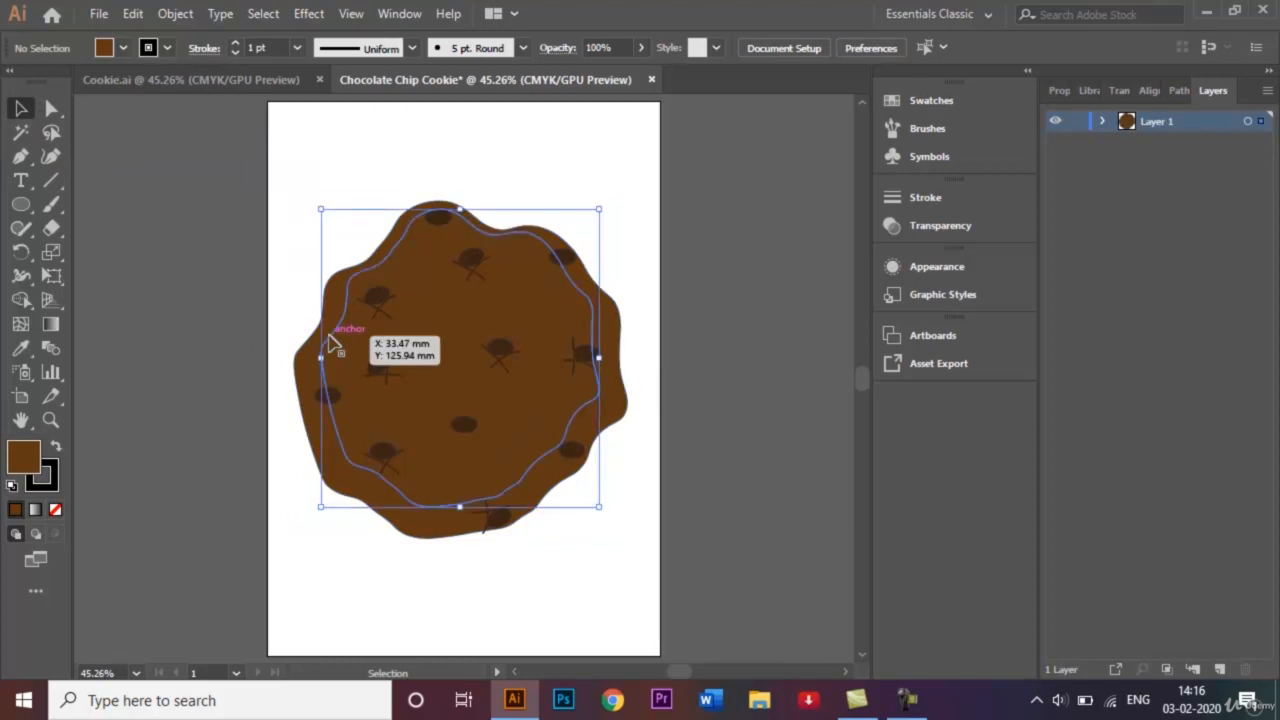
left_click(106, 48)
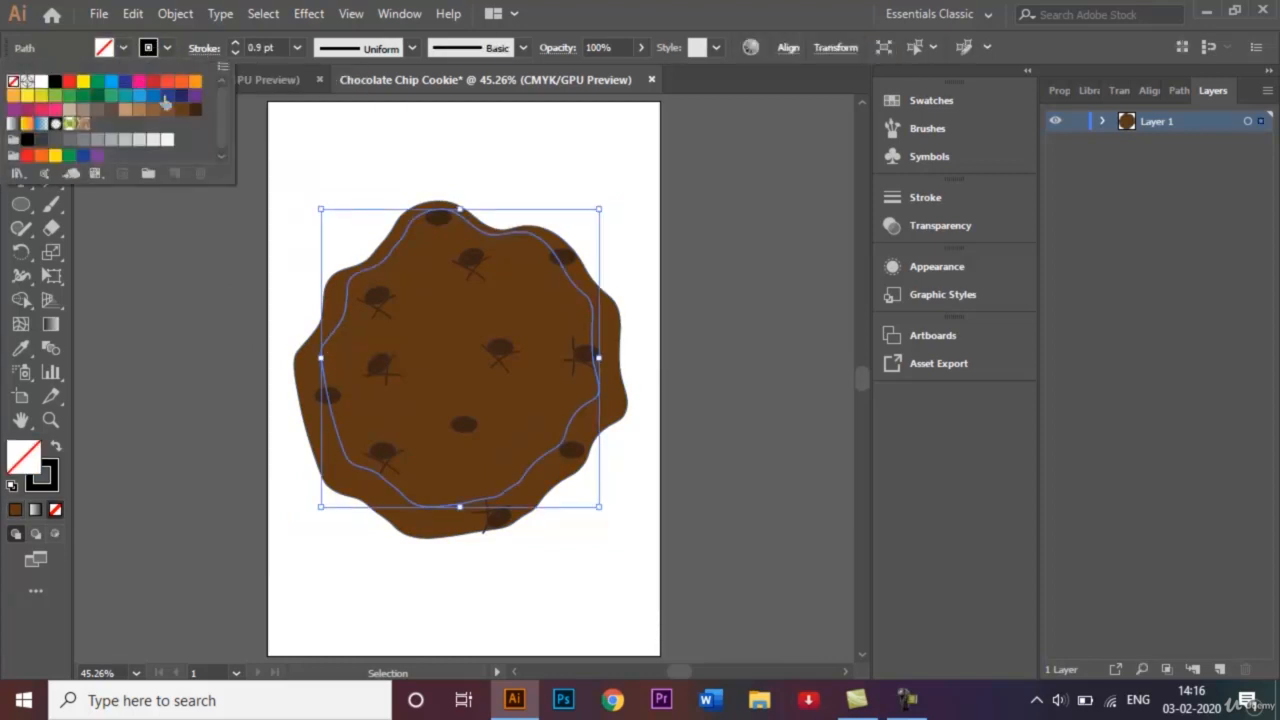
left_click(168, 110)
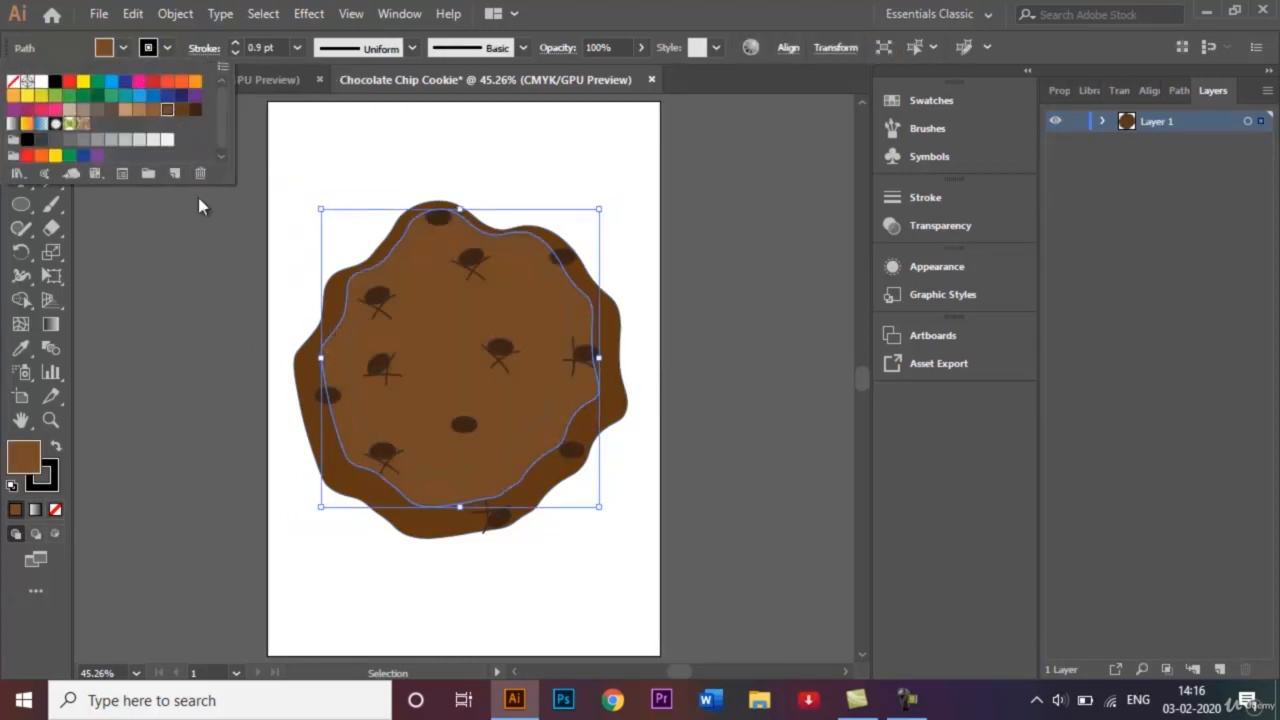
left_click(250, 320)
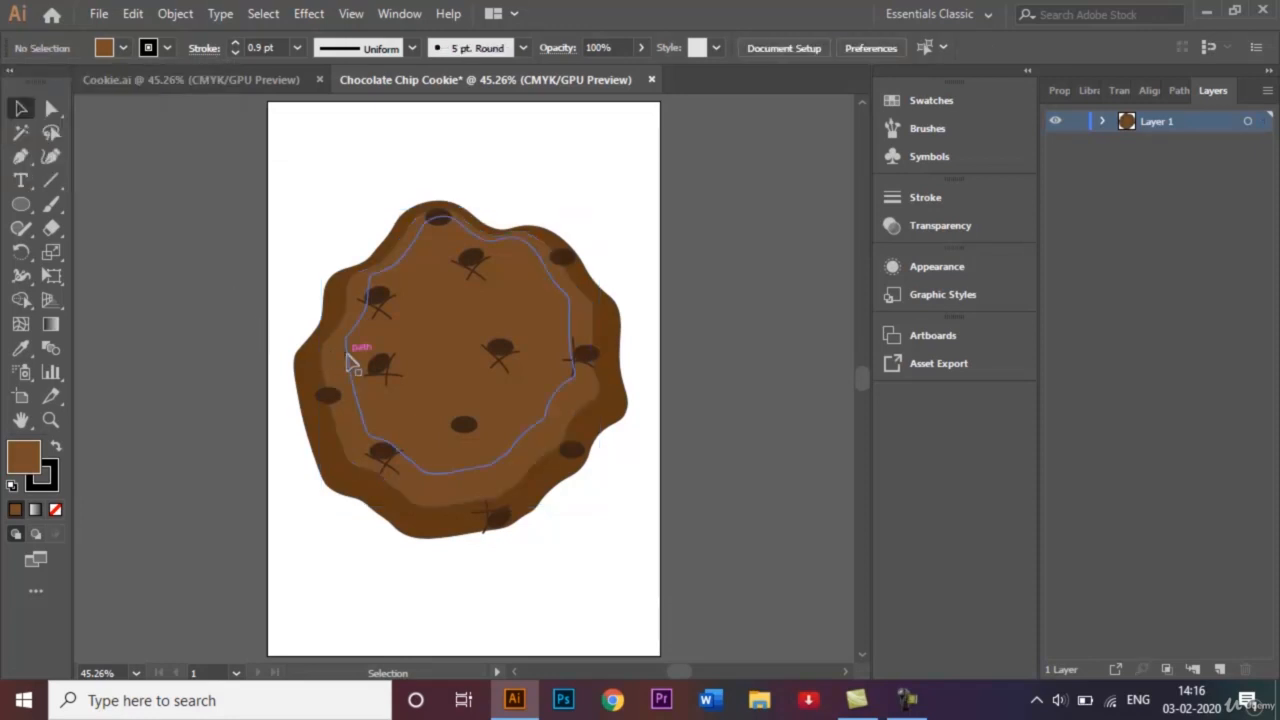
- Fill the innermost wavy cookie outline with the brown swatch one shade lighter than the middle layer, and deselect it
left_click(352, 355)
left_click(123, 47)
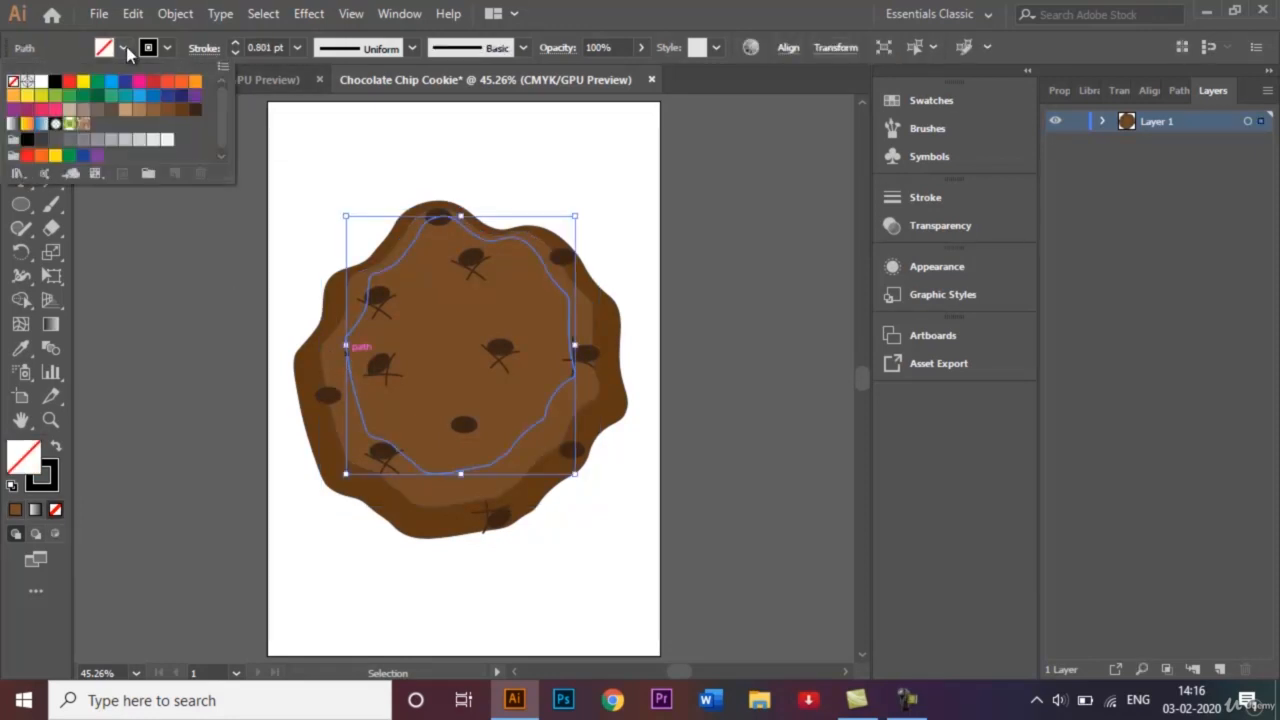
left_click(153, 109)
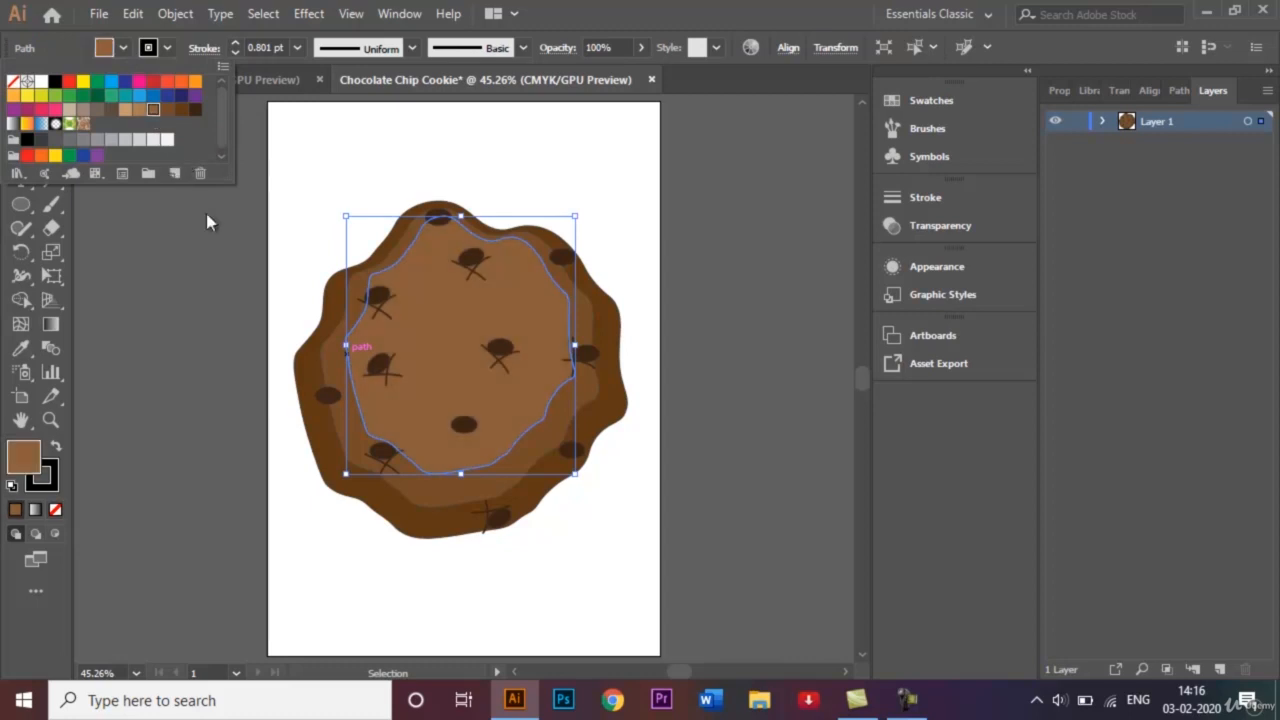
left_click(226, 297)
left_click(270, 312)
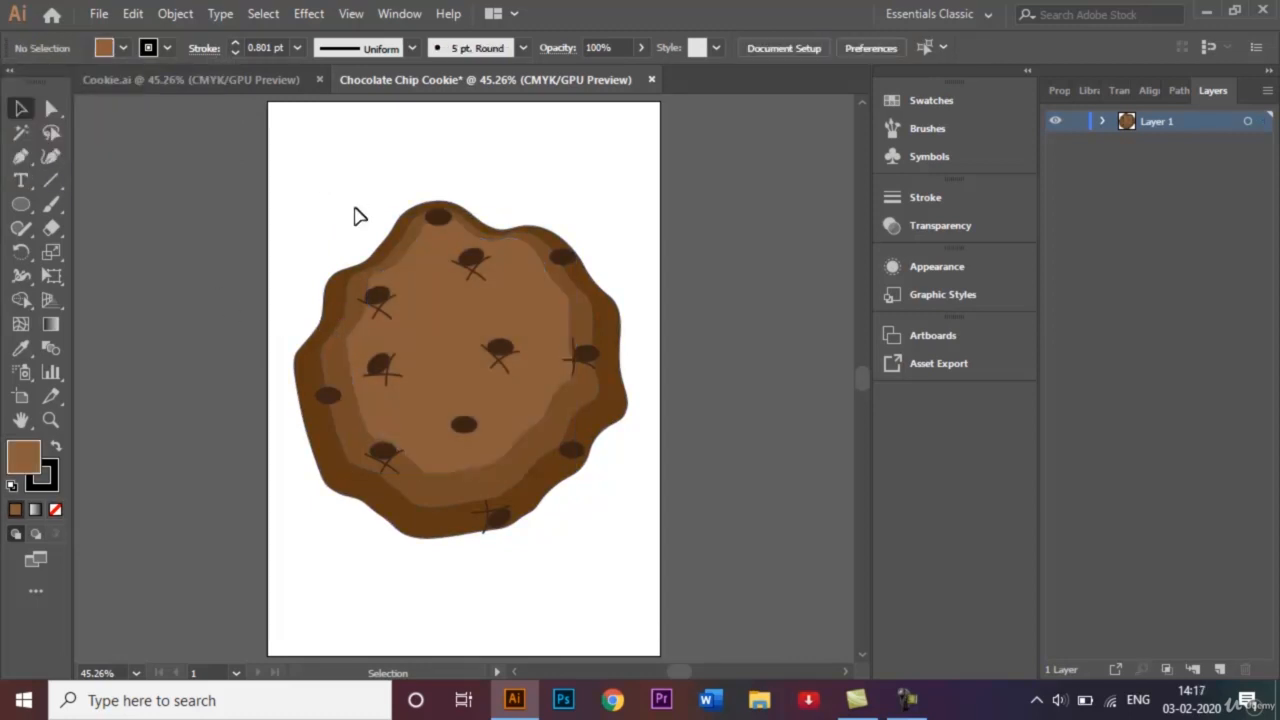
- Select the outer, middle and inner cookie layers together
left_click(336, 297)
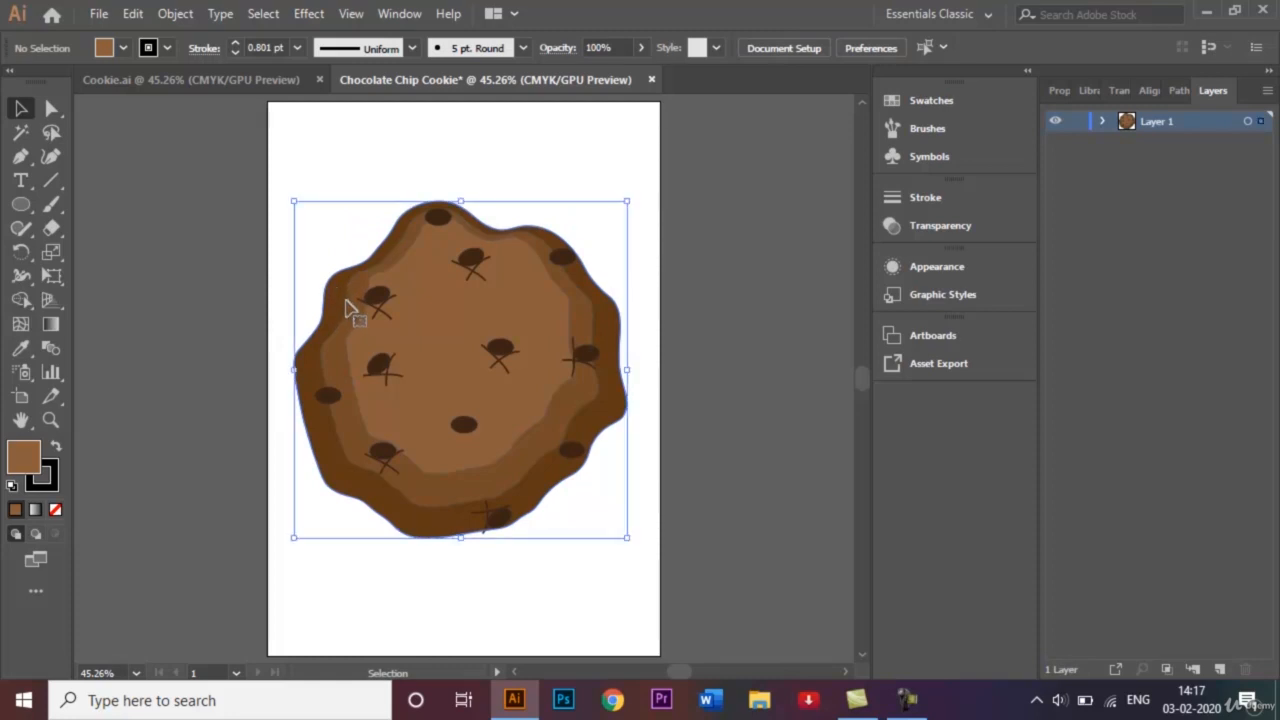
left_click(350, 310, "shift")
left_click(362, 333, "shift")
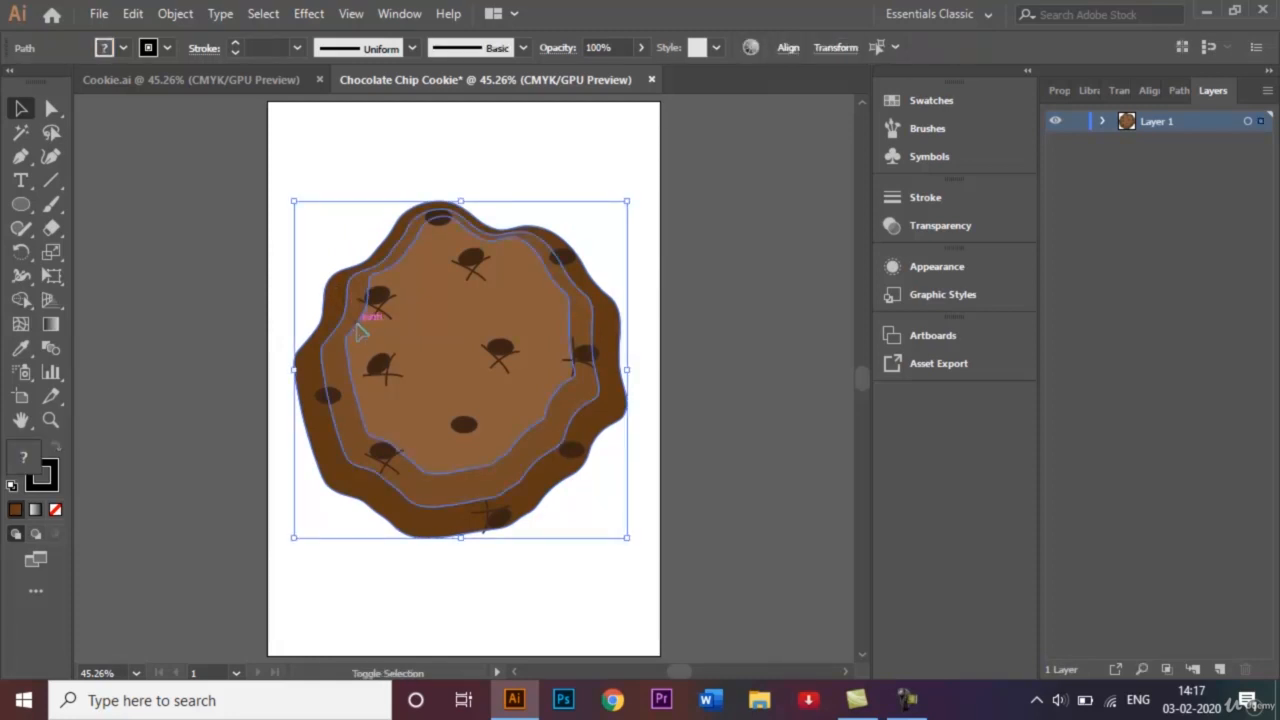
- Add all twelve ellipse chips to the selection of cookie layers, leaving the crack lines unselected
left_click(337, 398, "shift")
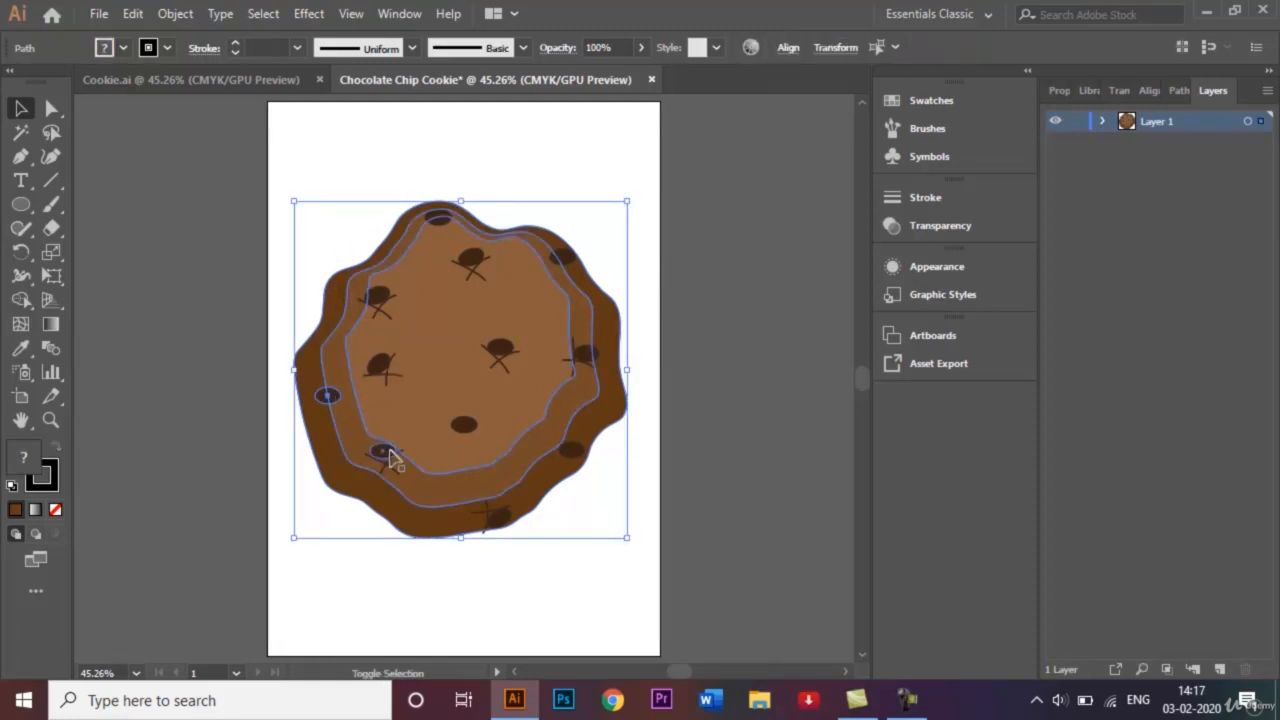
left_click(388, 455, "shift")
left_click(463, 426, "shift")
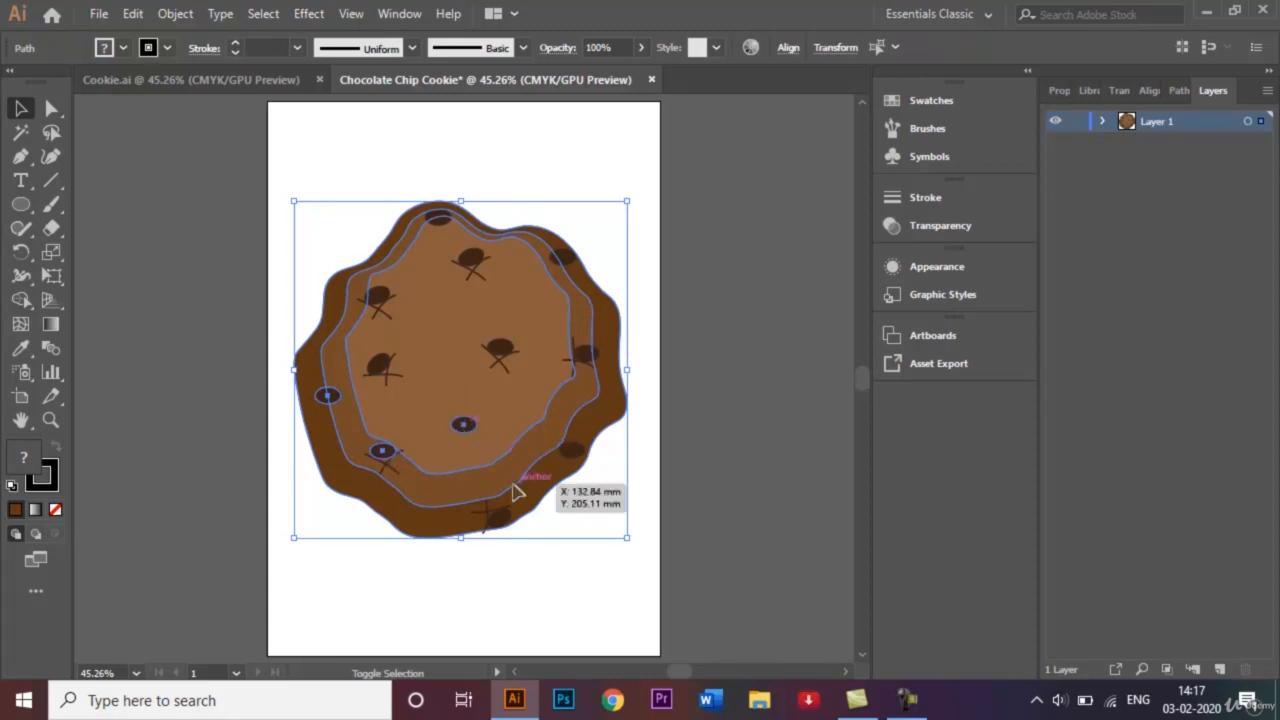
left_click(502, 516, "shift")
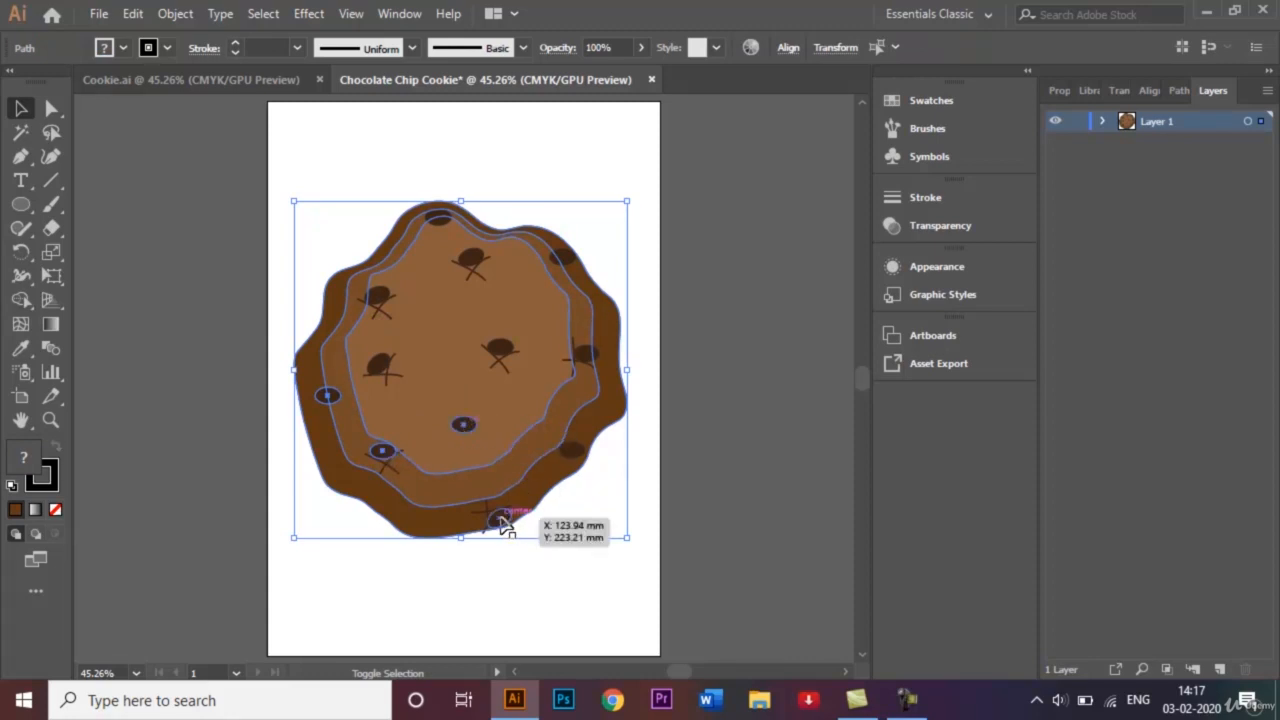
left_click(576, 456, "shift")
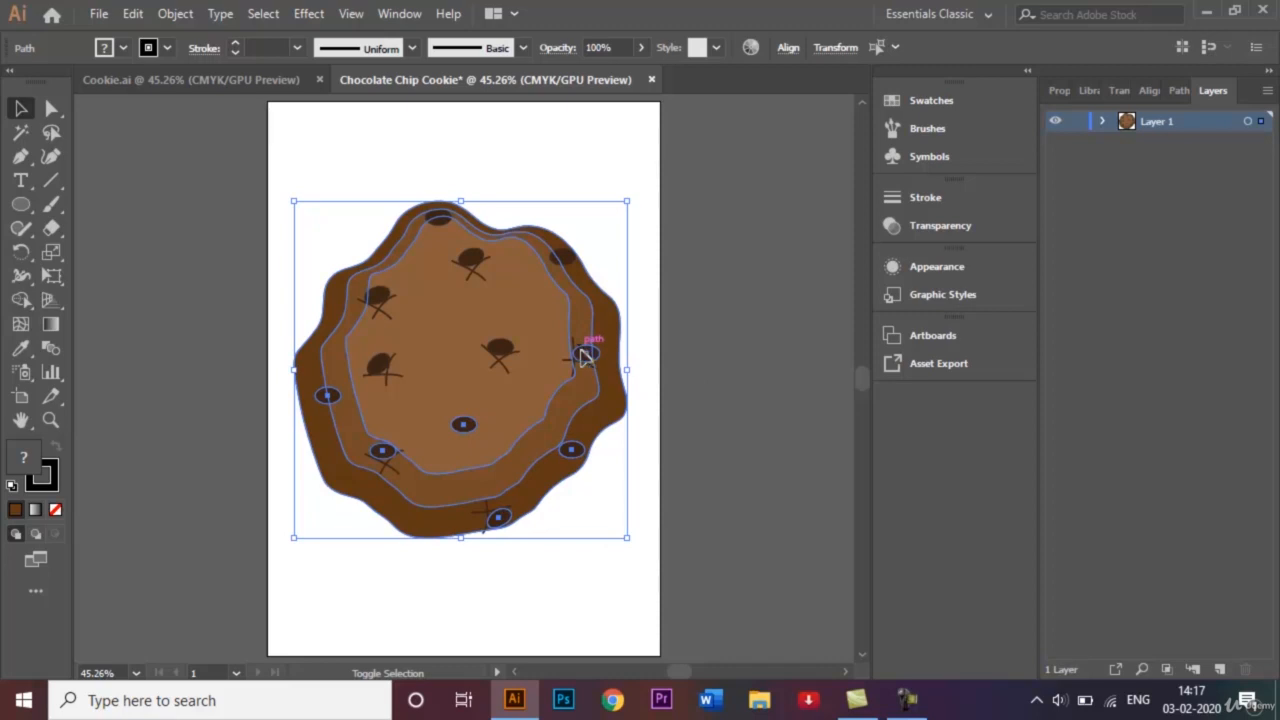
left_click(583, 355, "shift")
left_click(500, 352, "shift")
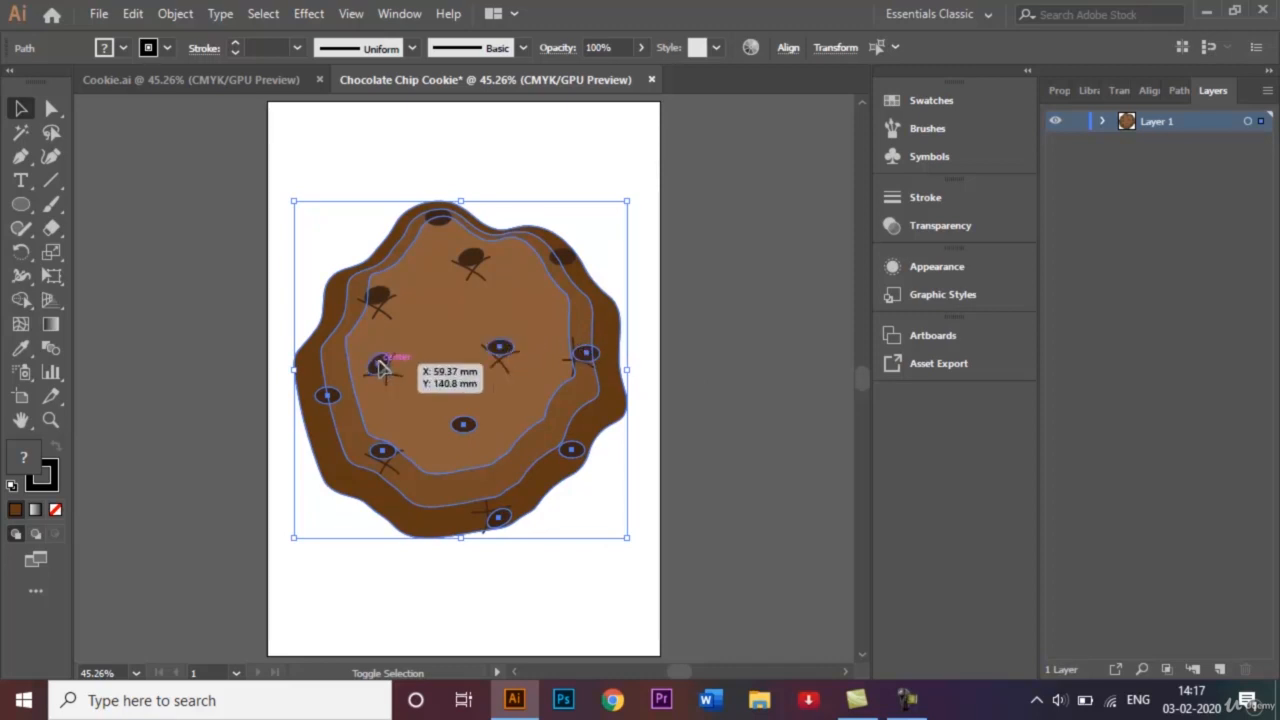
left_click(381, 366, "shift")
left_click(379, 298, "shift")
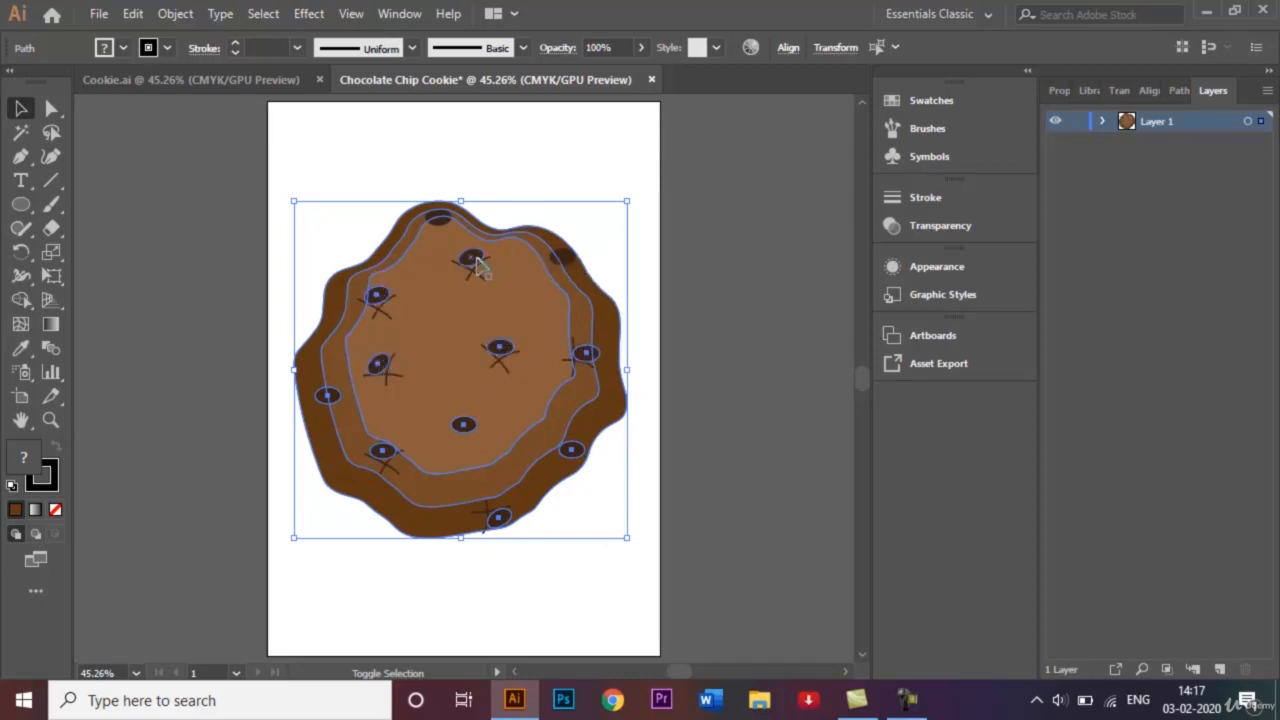
left_click(474, 260, "shift")
left_click(440, 216, "shift")
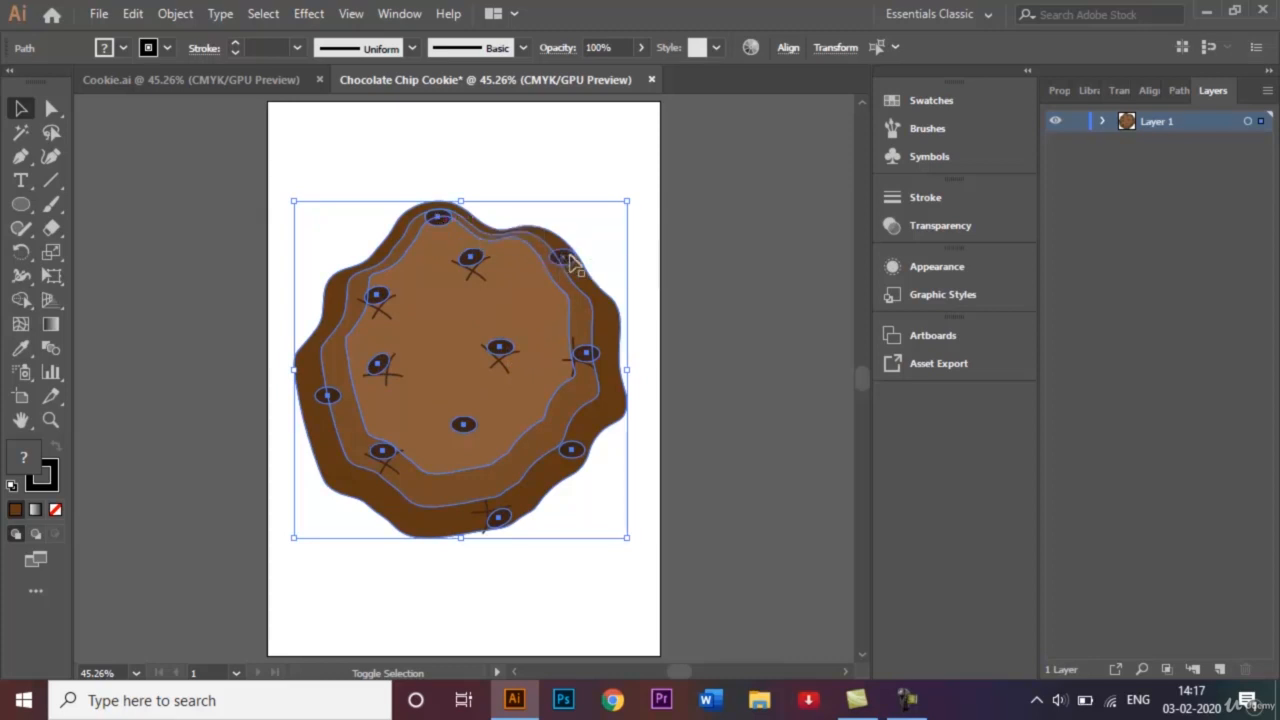
- Set the stroke of the selected cookie layers and chips to None, and deselect them
left_click(169, 47)
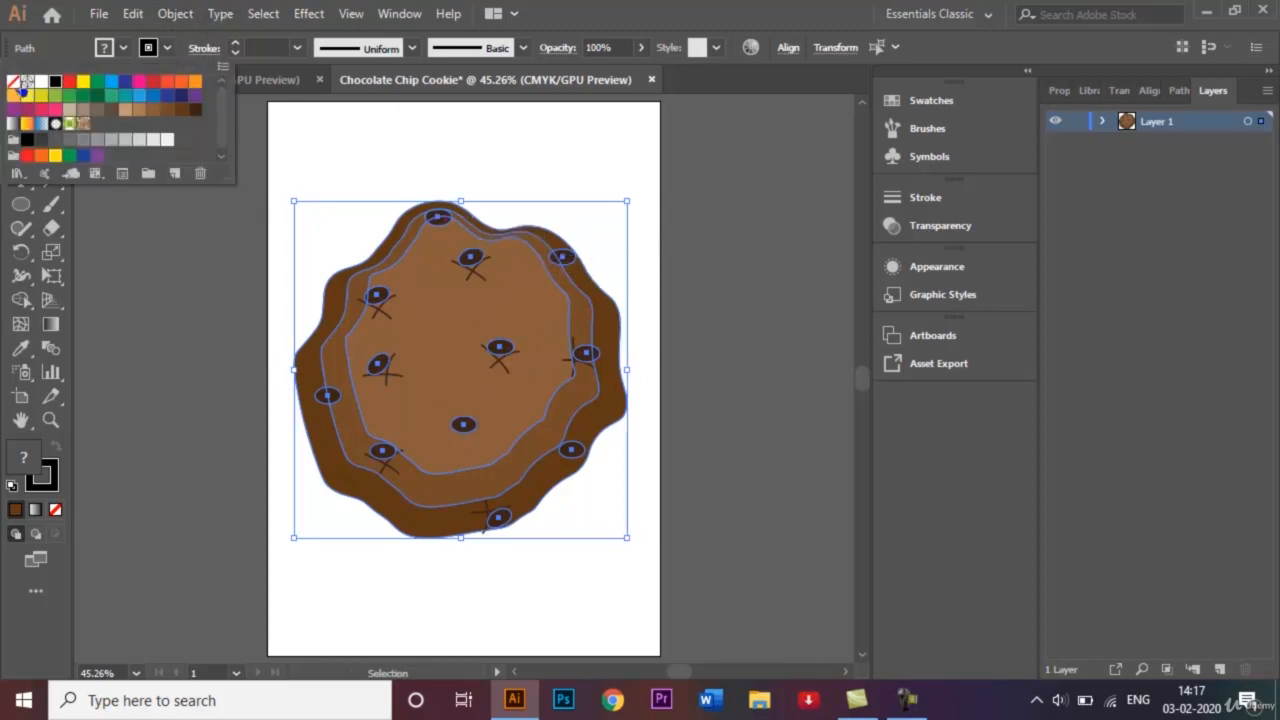
left_click(15, 84)
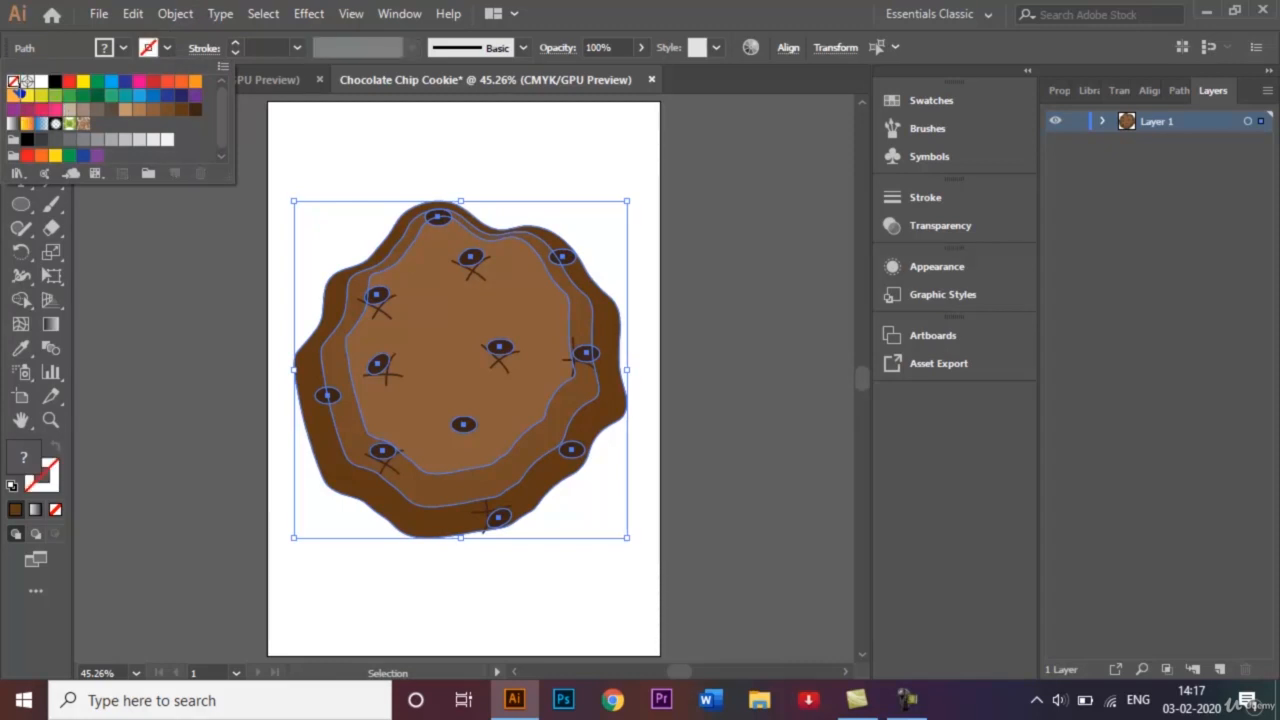
left_click(366, 155)
left_click(436, 164)
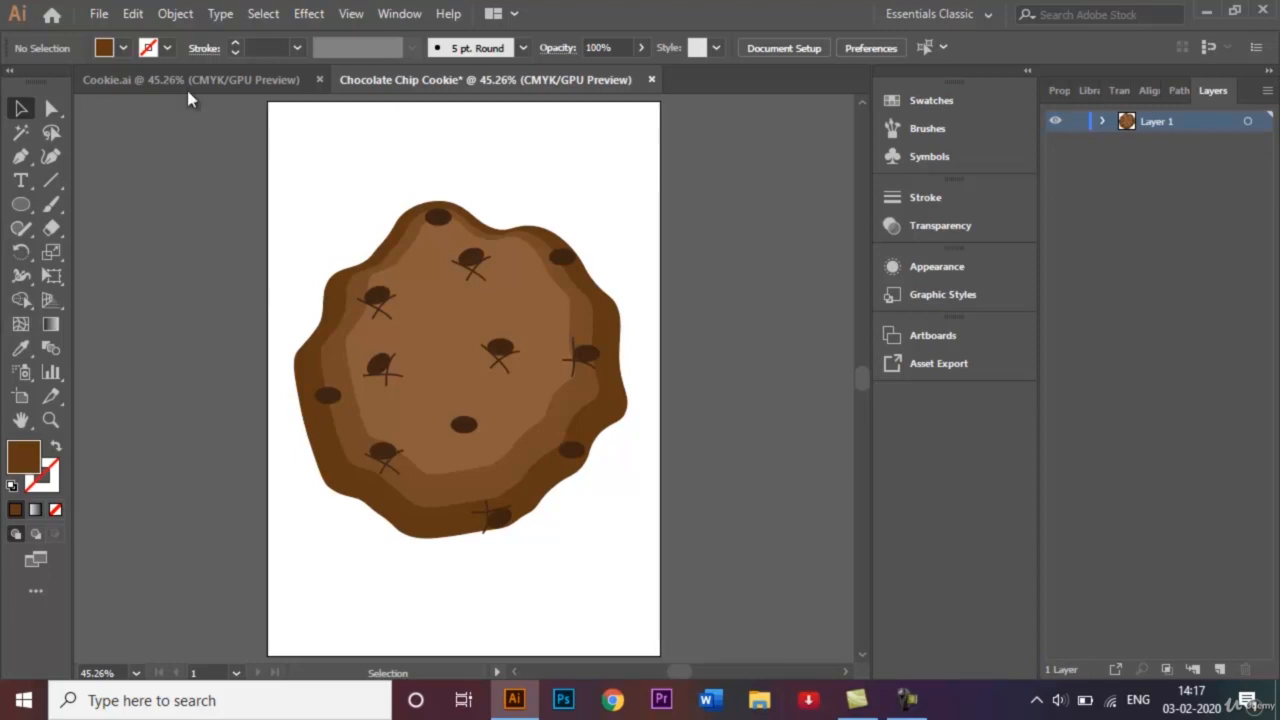
- Save the drawing as Chocolate Chip Cookie.ai in the Photos used folder, in Adobe Illustrator format with the Illustrator CC version
left_click(106, 17)
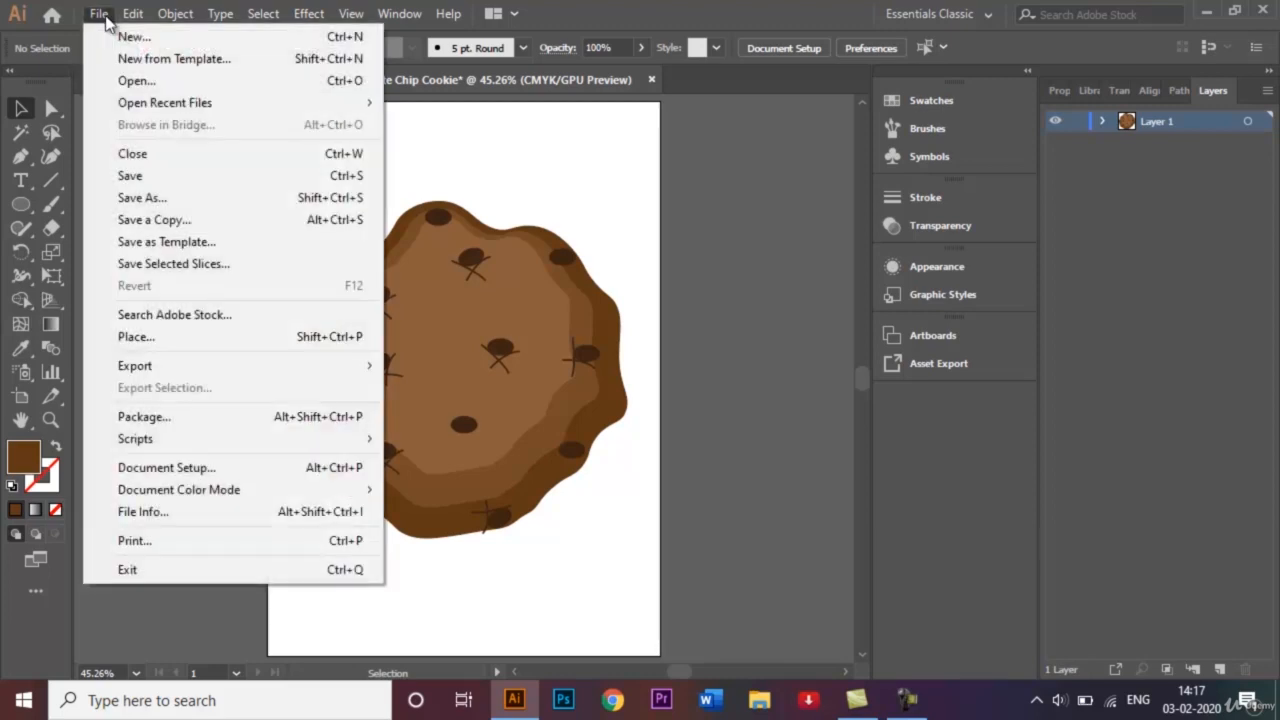
left_click(176, 197)
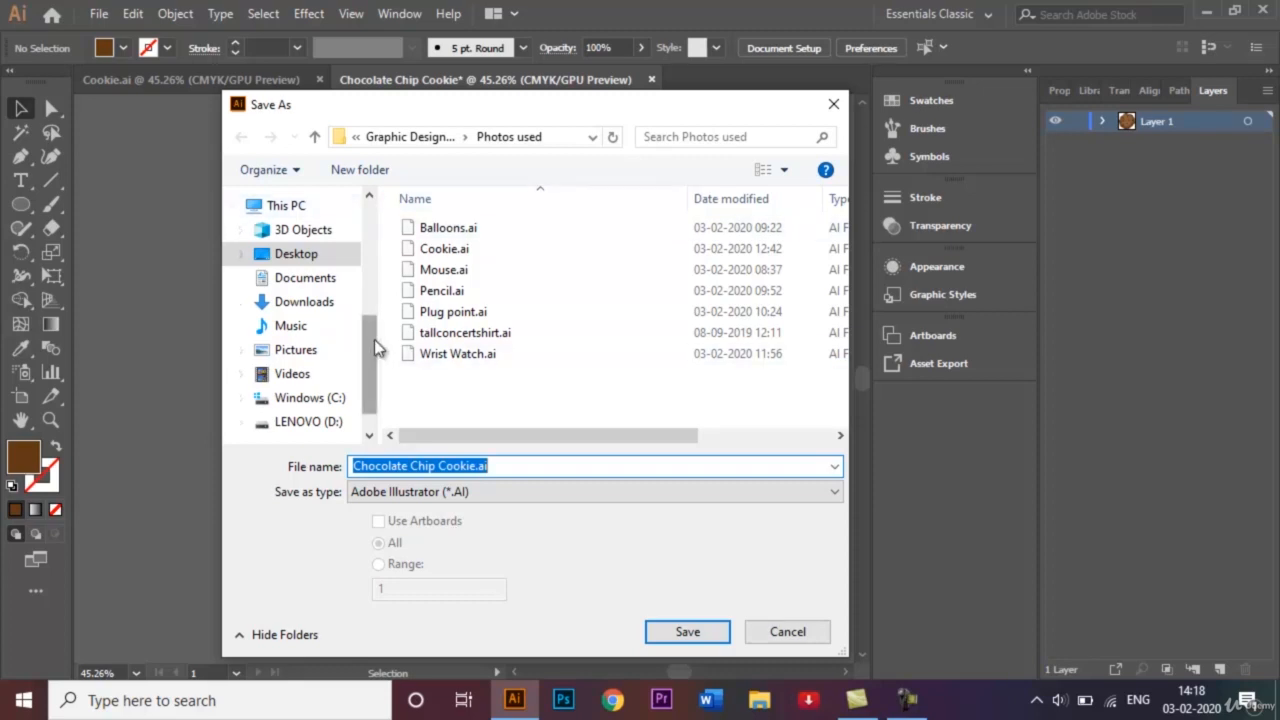
left_click_drag(374, 339, 386, 234)
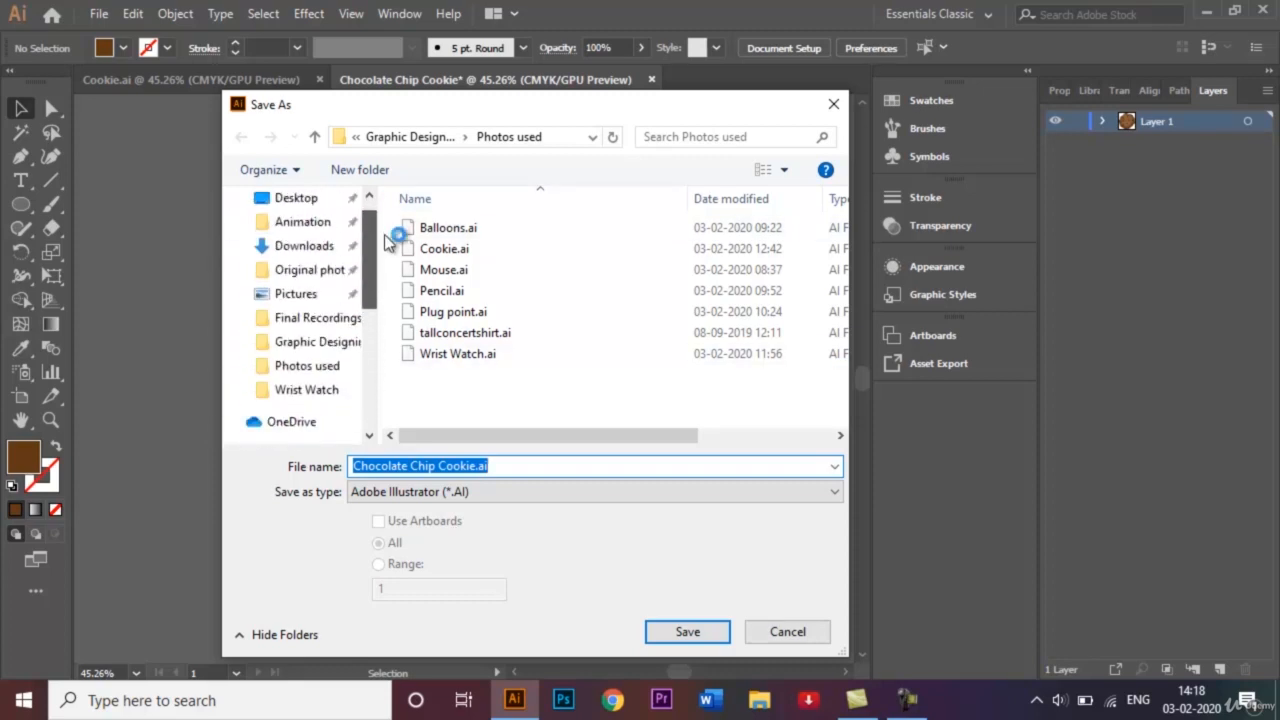
left_click(918, 705)
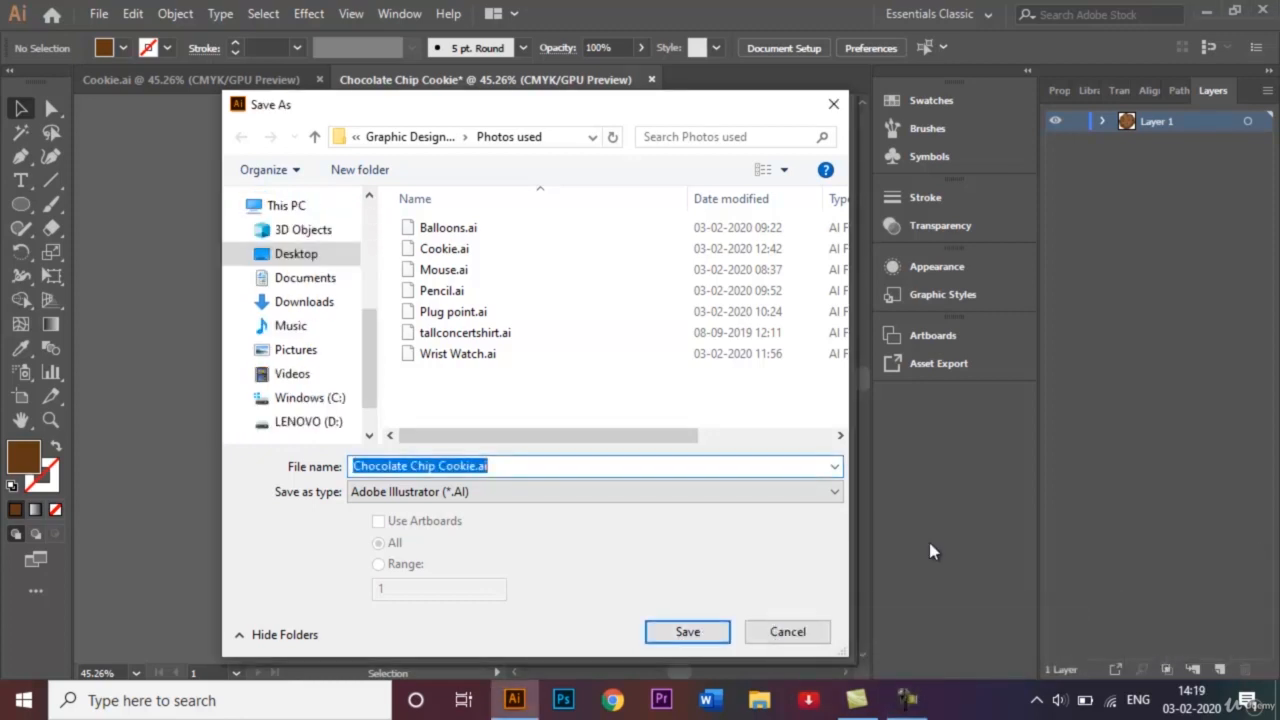
left_click(701, 630)
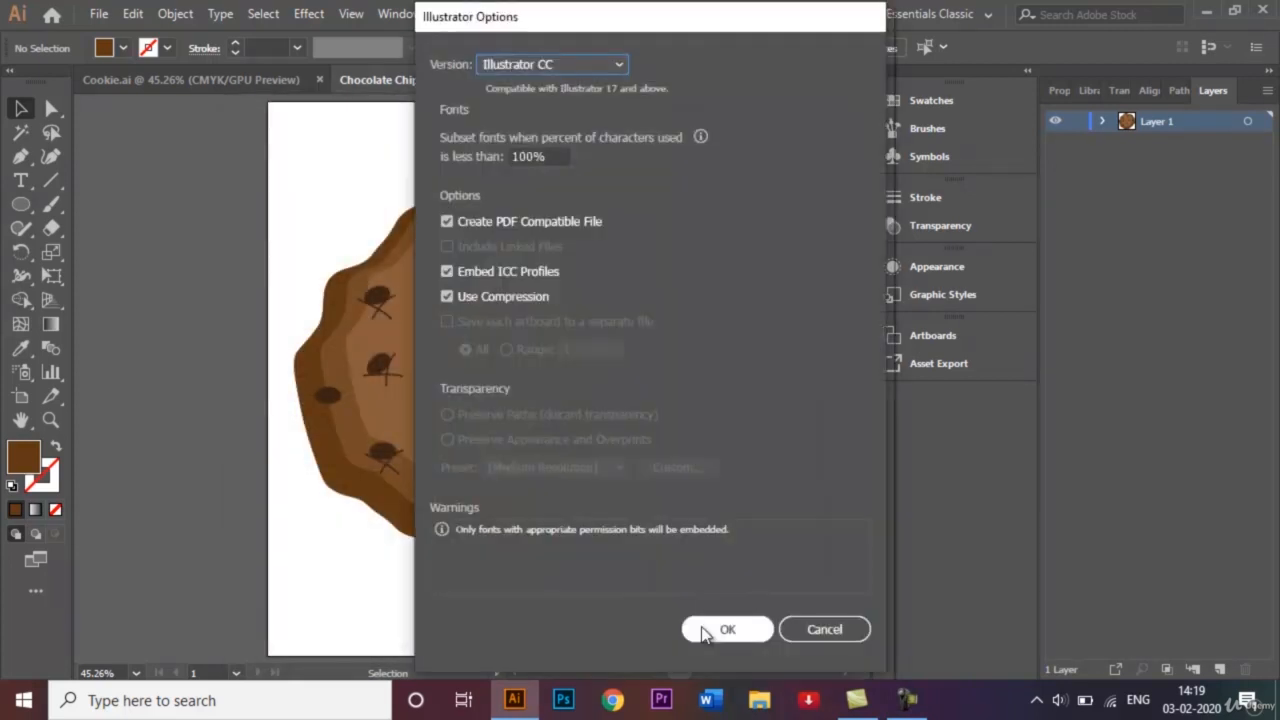
left_click(702, 628)
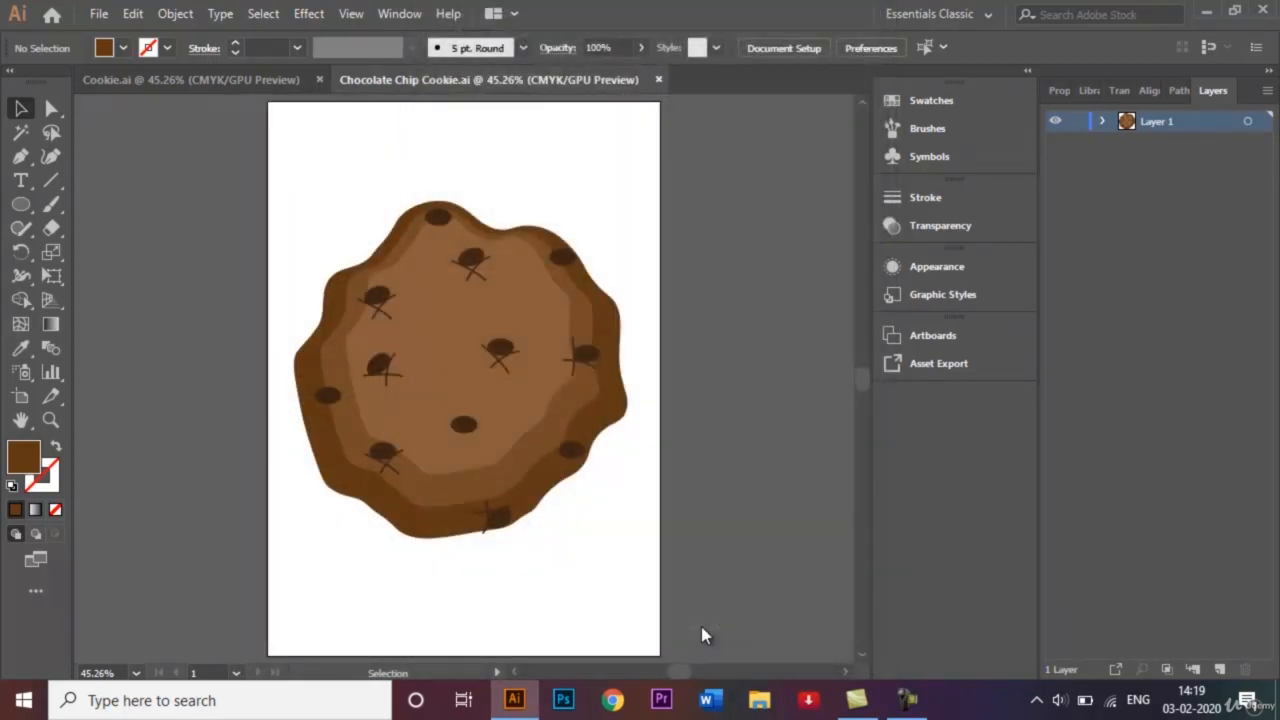